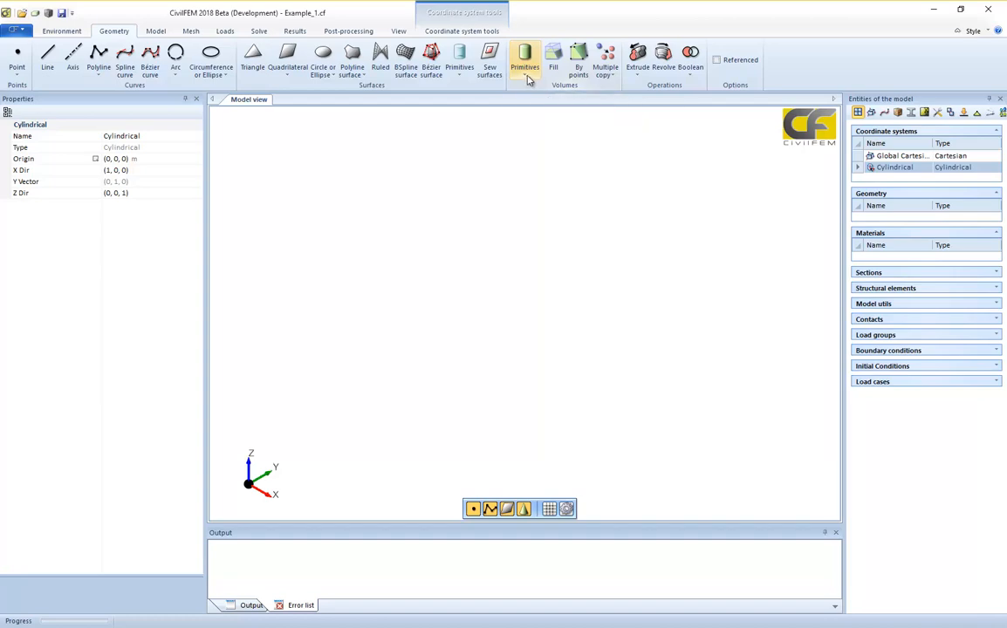
Examine the volume primitive types, the point types, and the name, coordinates and length units available when defining a point.
left_click(528, 78)
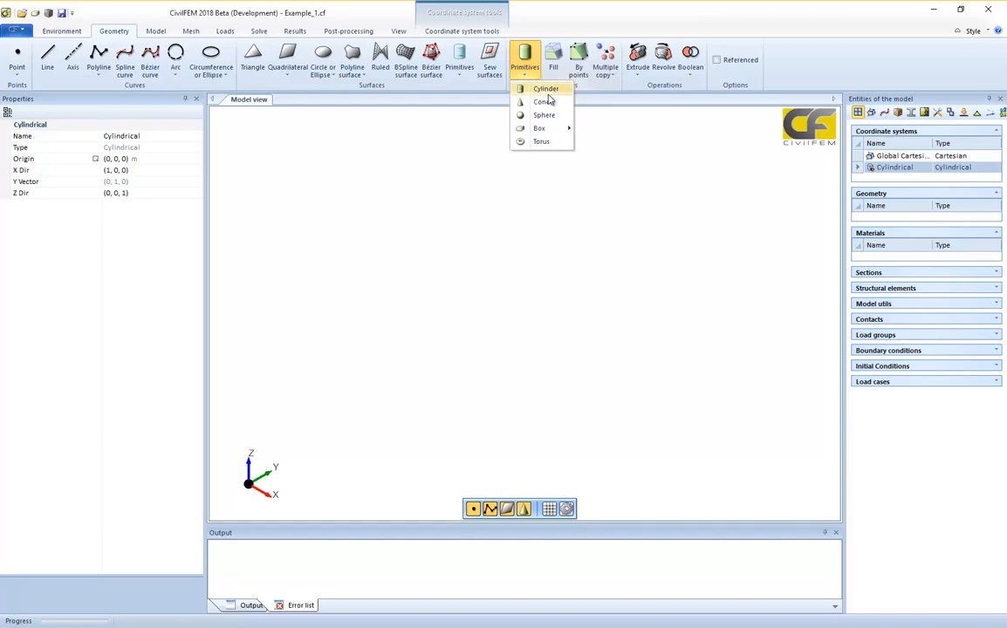
left_click(490, 96)
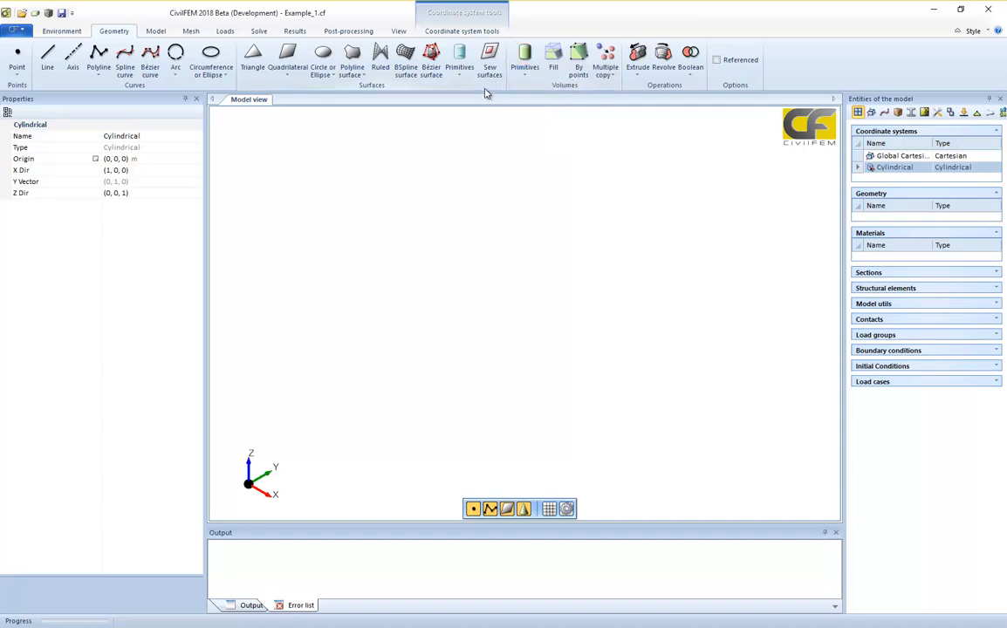
left_click(17, 70)
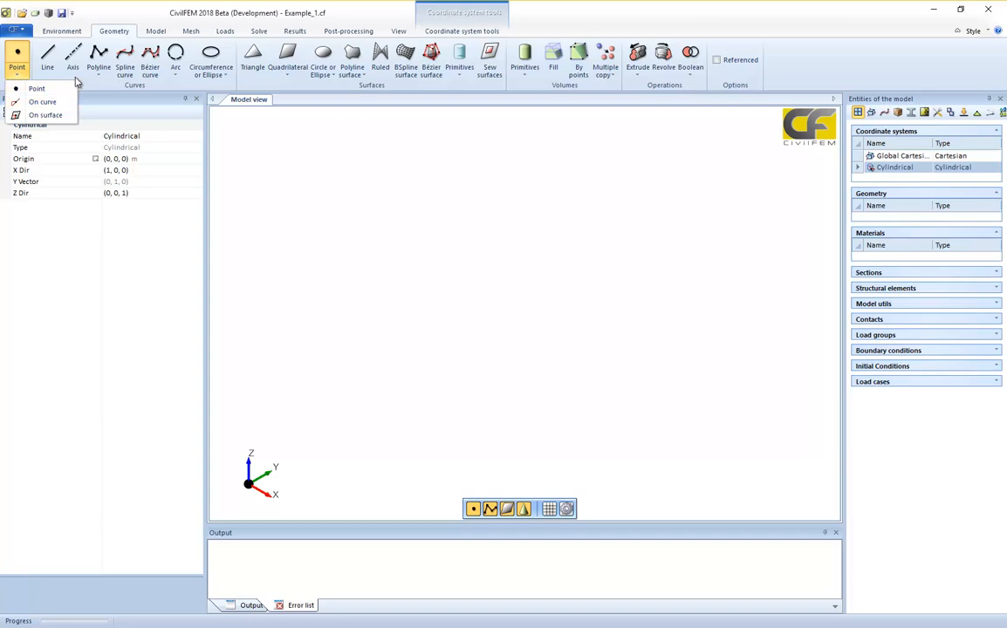
left_click(51, 88)
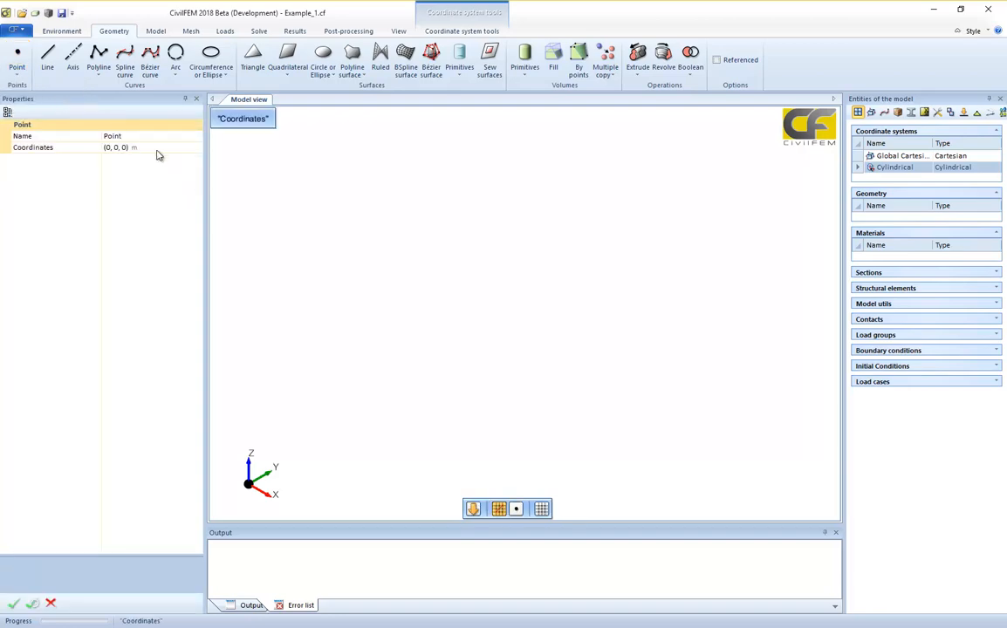
left_click(129, 135)
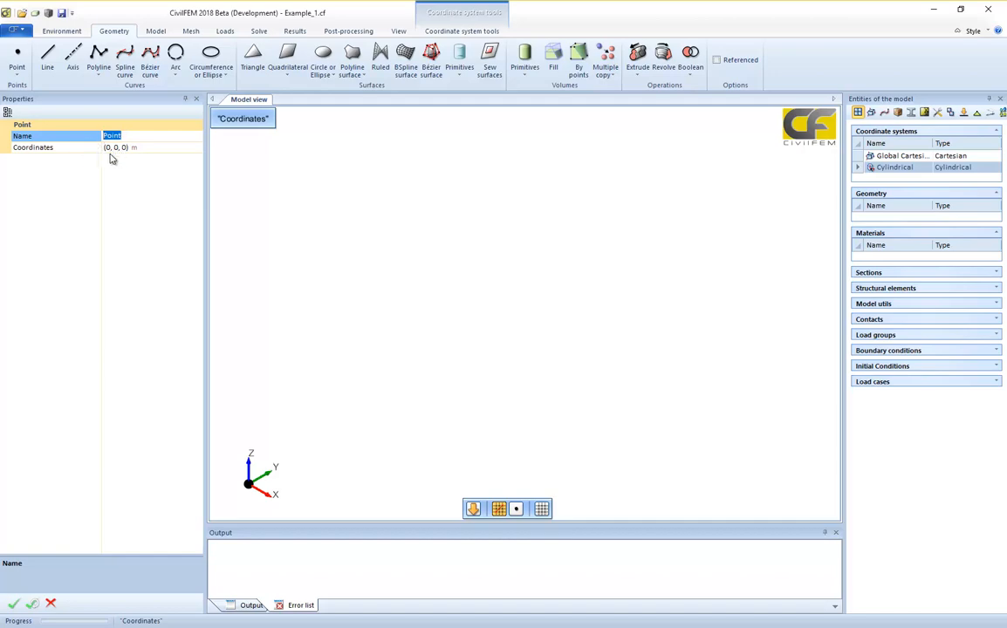
left_click(112, 150)
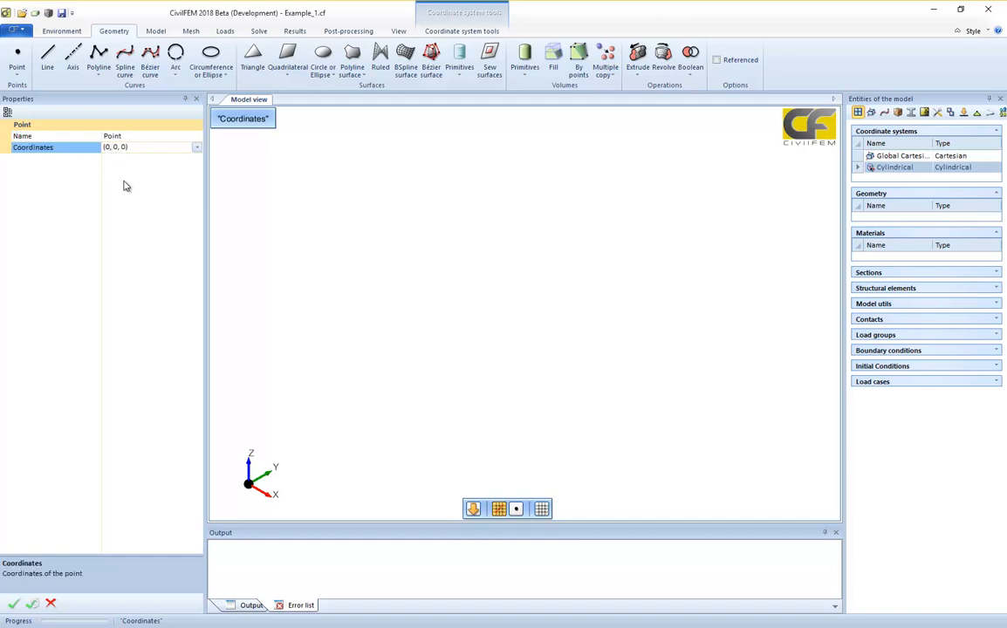
left_click(197, 149)
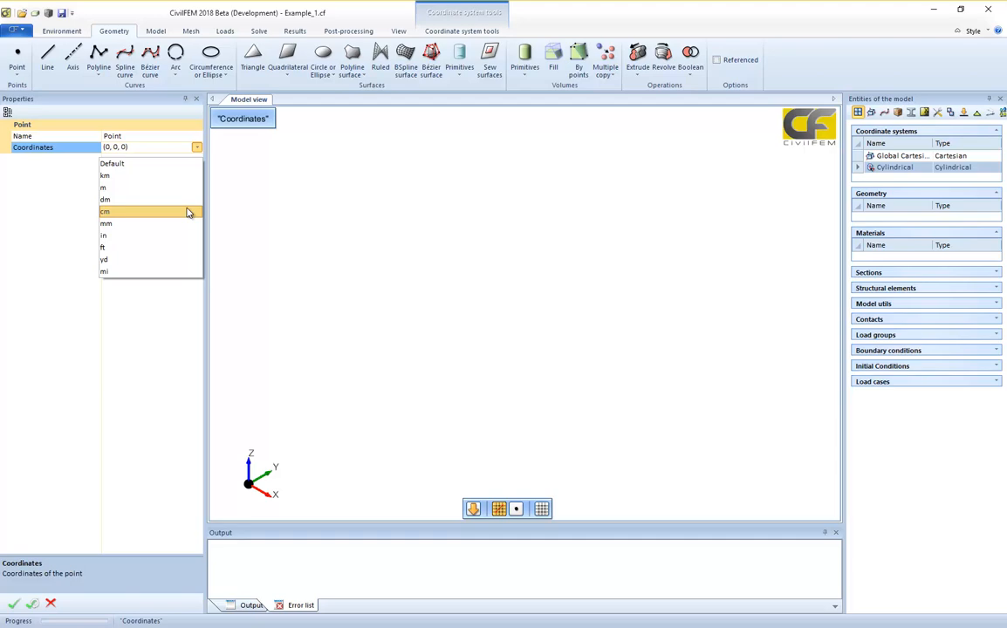
left_click(36, 179)
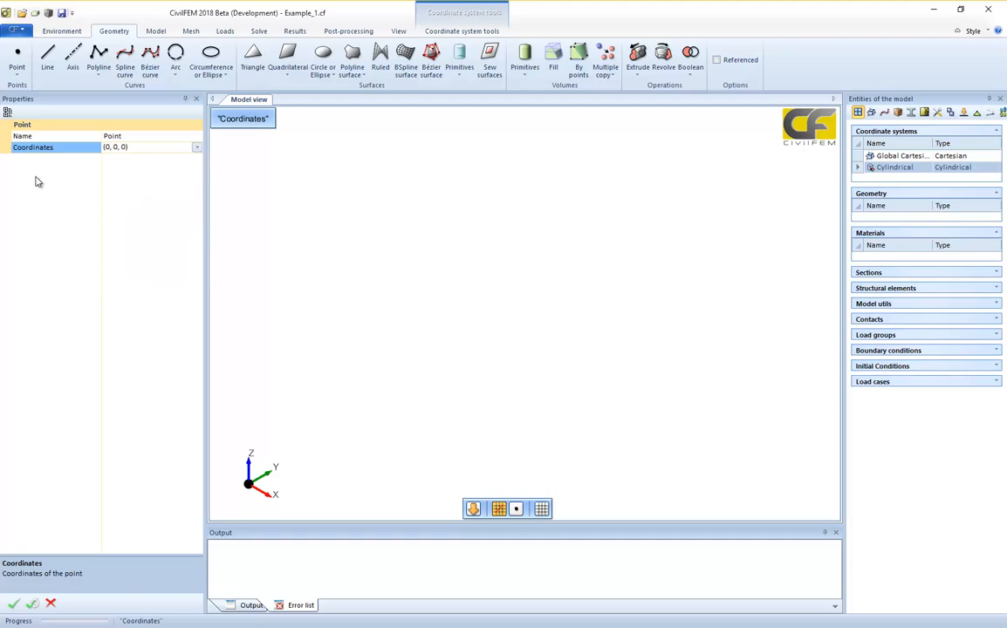
left_click(197, 149)
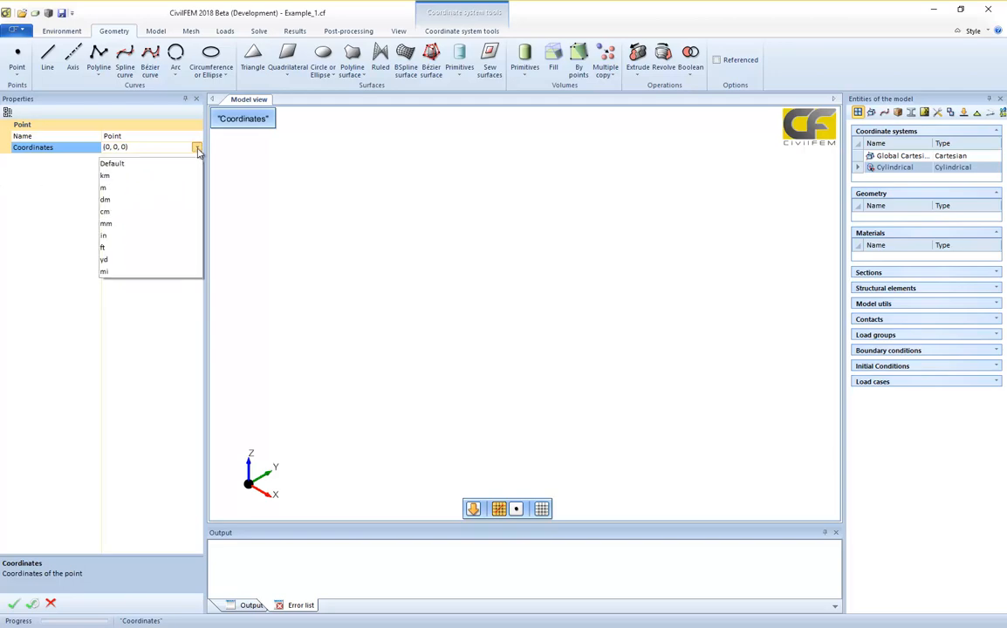
left_click(23, 197)
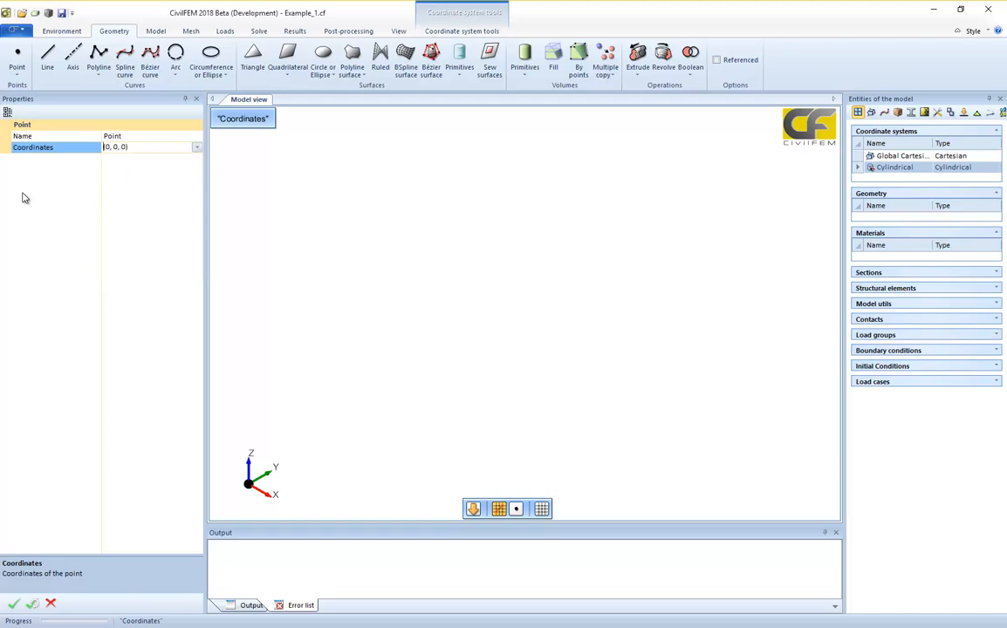
Examine the defining parameters of a line and of a four-point quadrilateral surface, closing the definition without creating anything.
left_click(47, 56)
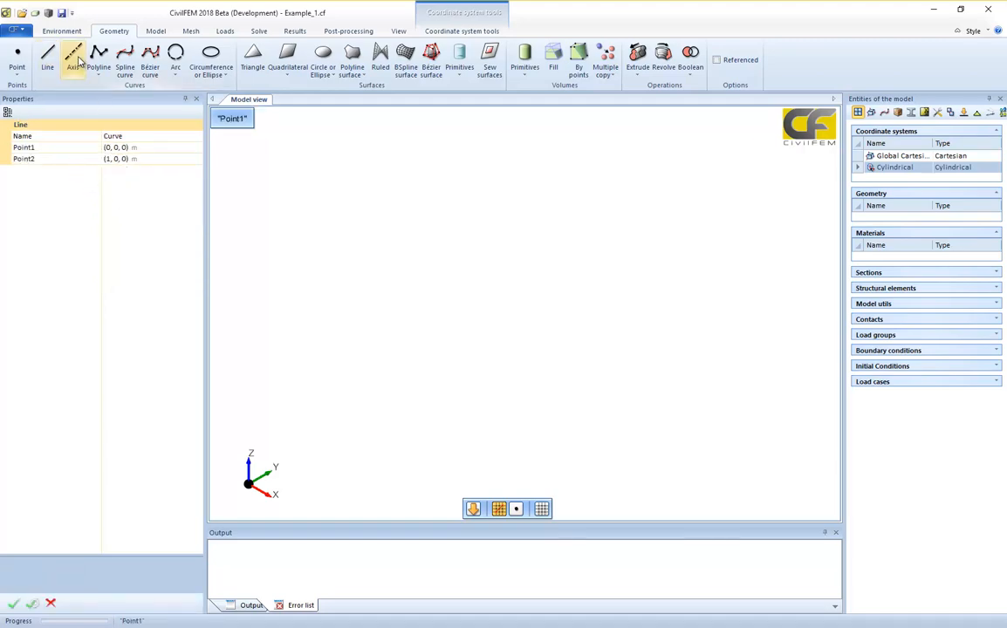
left_click(282, 73)
left_click(301, 85)
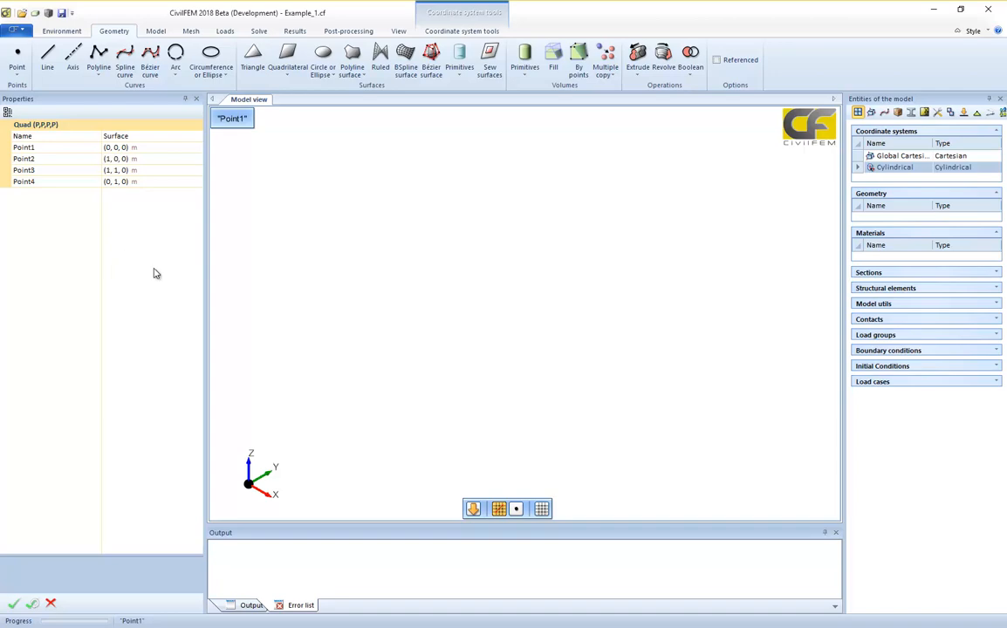
left_click(51, 604)
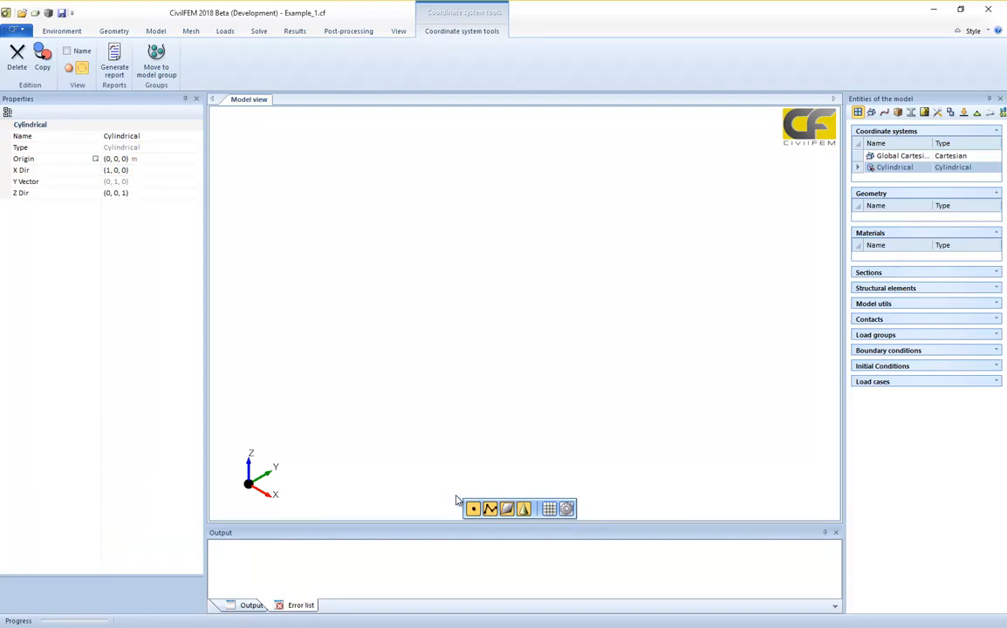
Hide the HUD toolbar in the model view and show it again.
left_click(398, 30)
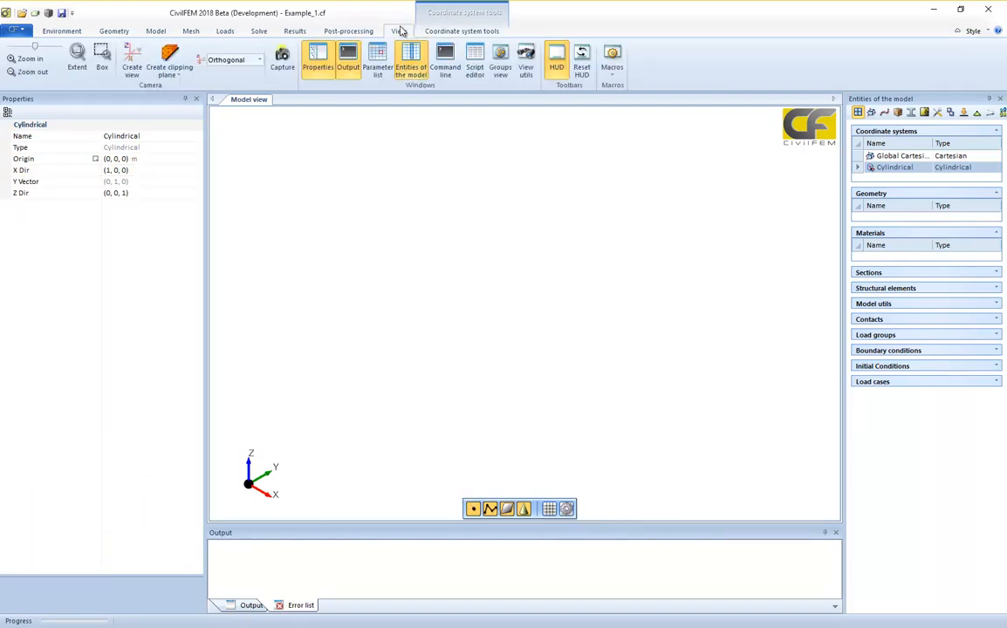
left_click(559, 61)
left_click(558, 61)
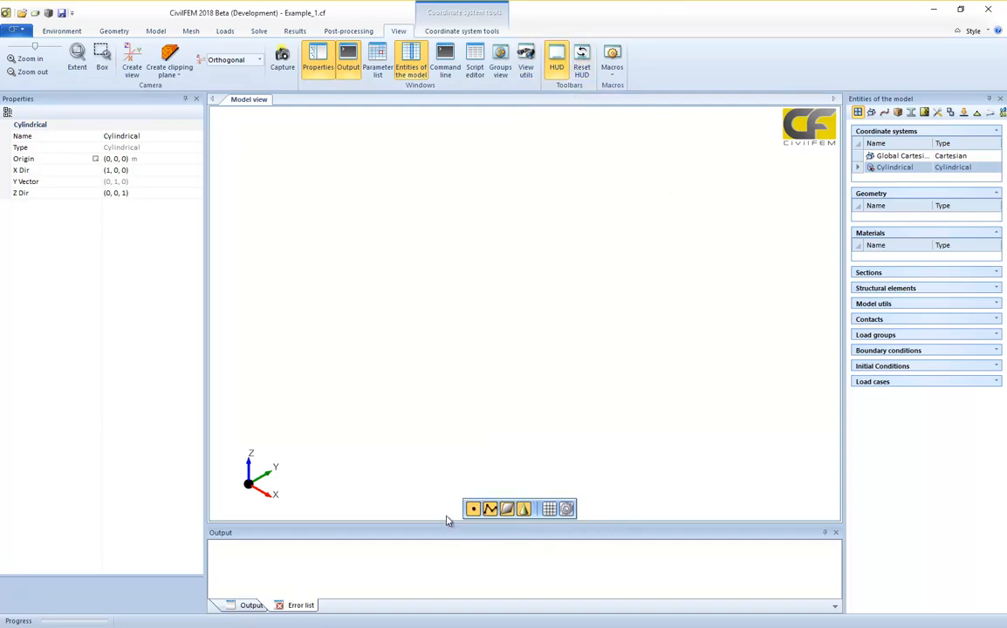
Display the rectangular grid in the model view and set its size to [10, 10] m.
left_click(548, 513)
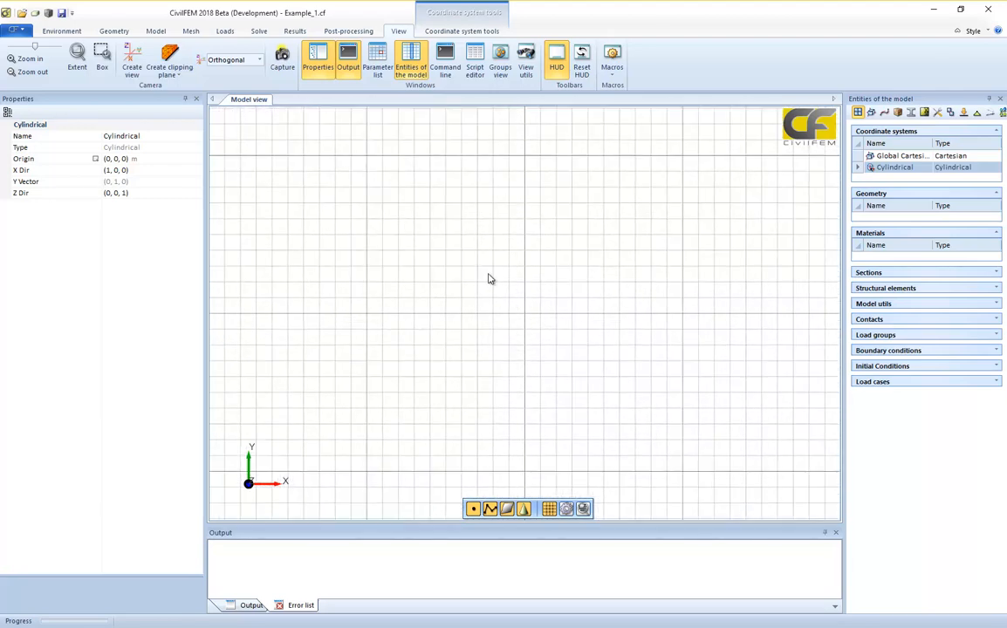
left_click(566, 510)
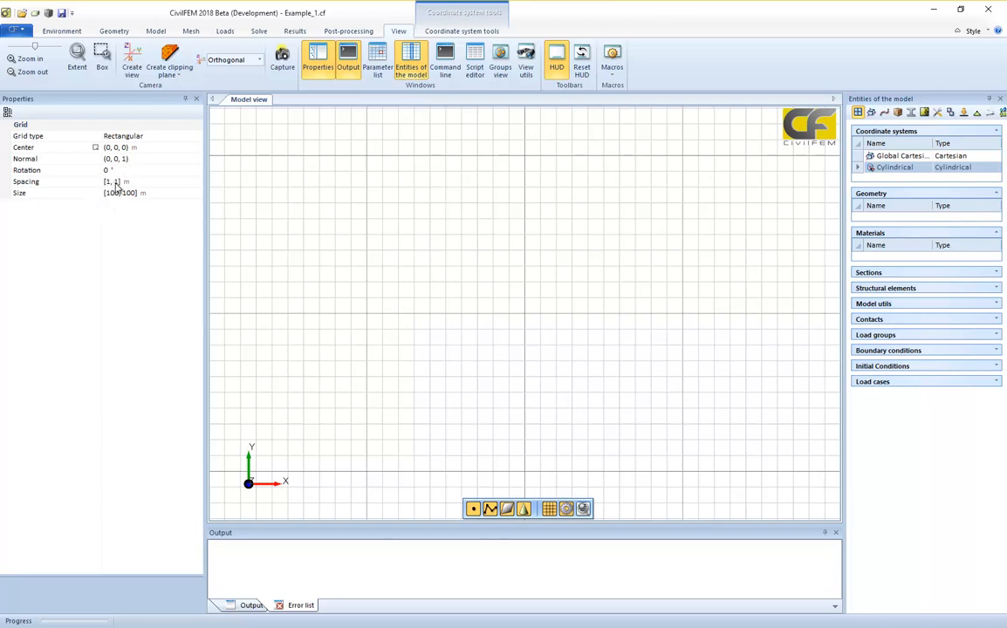
left_click(107, 181)
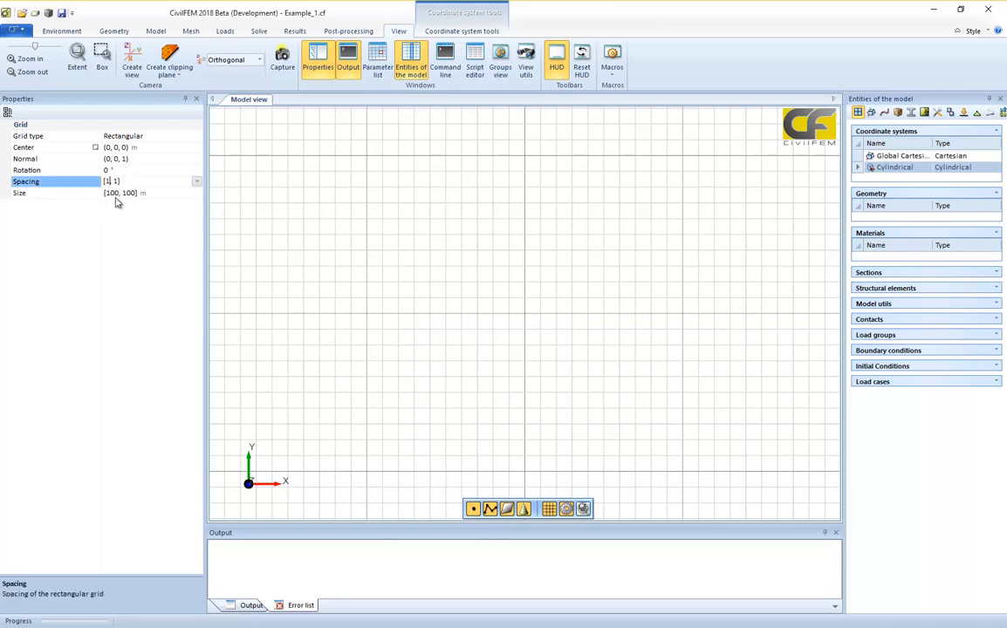
left_click(116, 197)
key("BackSpace")
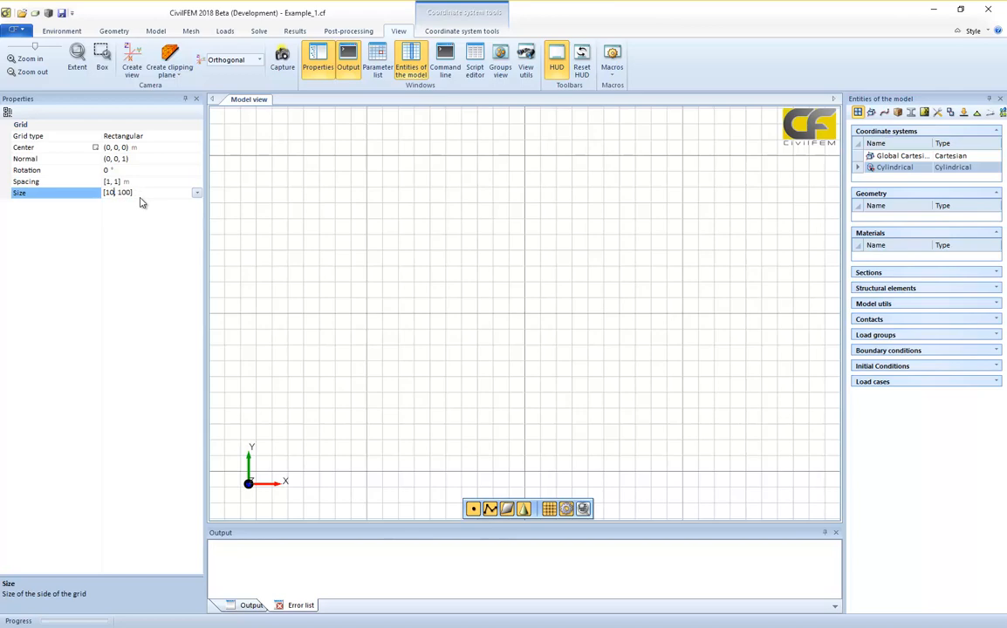
left_click(129, 193)
key("BackSpace")
Set the grid spacing to [0.25, 0.25] m.
left_click(109, 181)
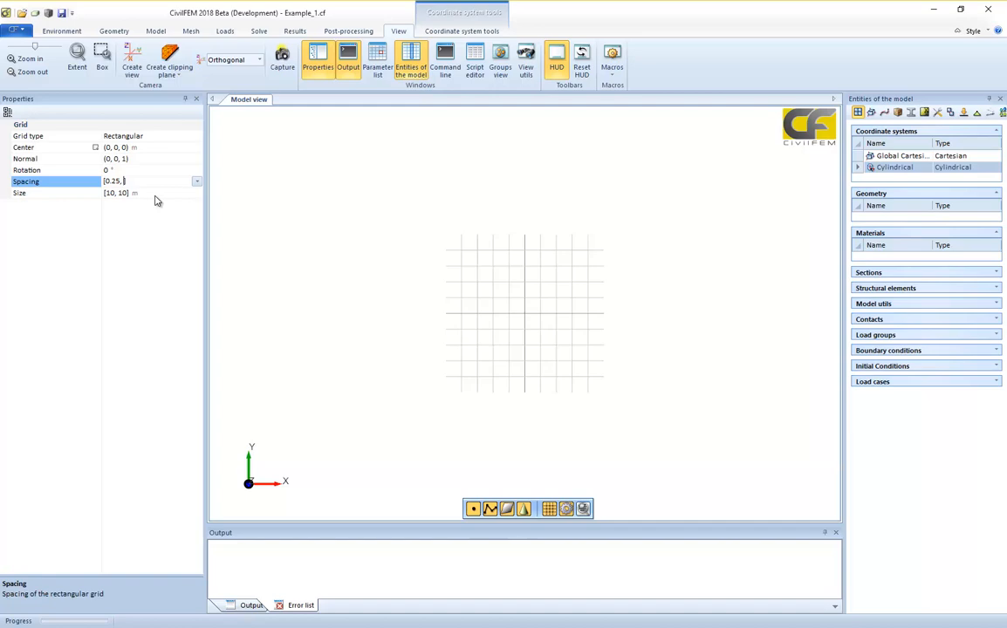
type(".25")
key("Return")
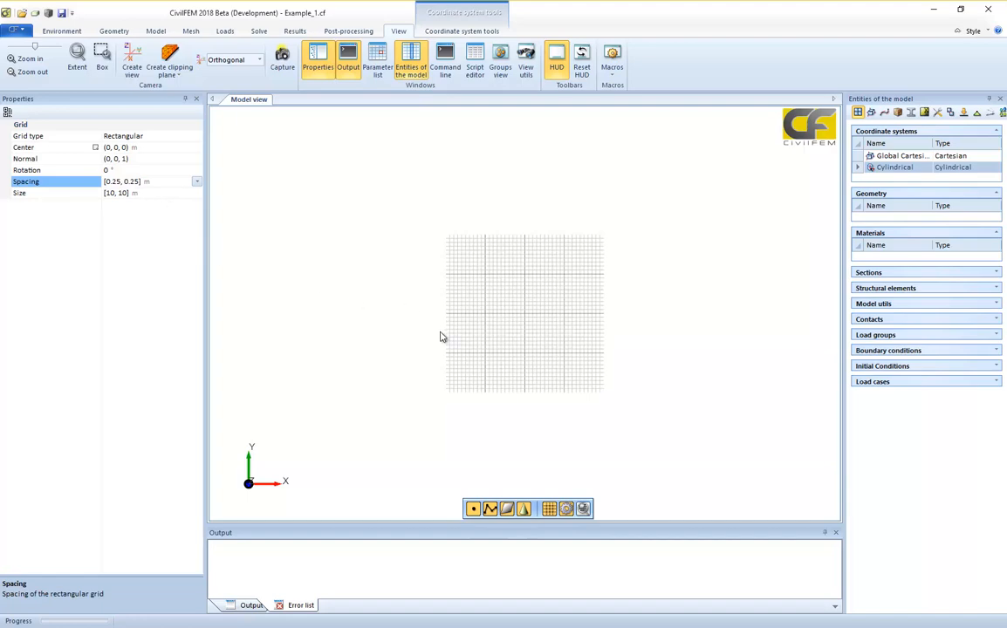
Create a point named Point1 on the grid at (-2.5, 0, 0) m and continue with a new point.
scroll(441, 337, "up", 3)
scroll(440, 337, "up", 3)
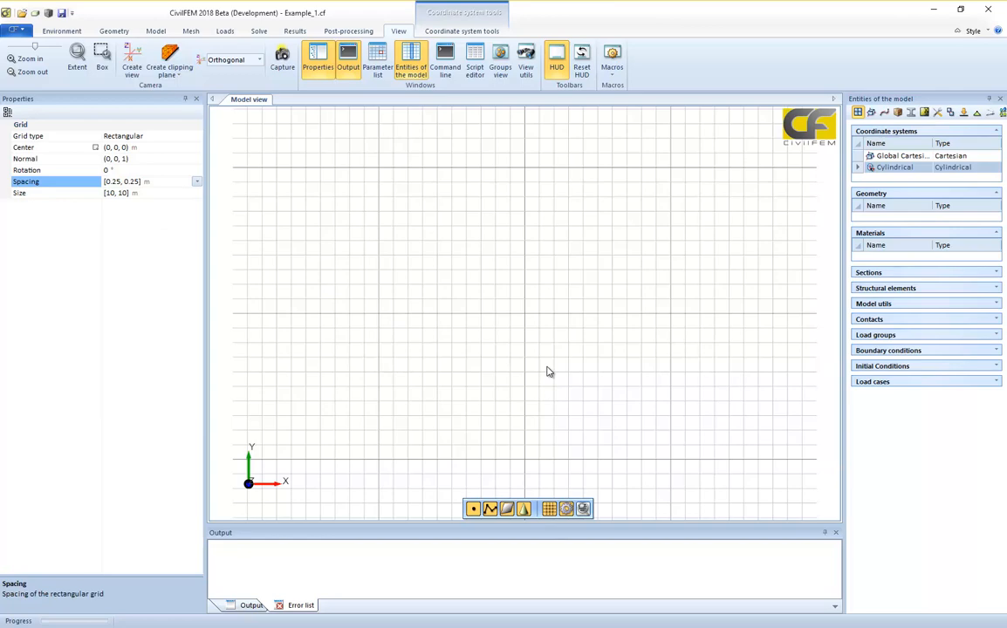
left_click(119, 32)
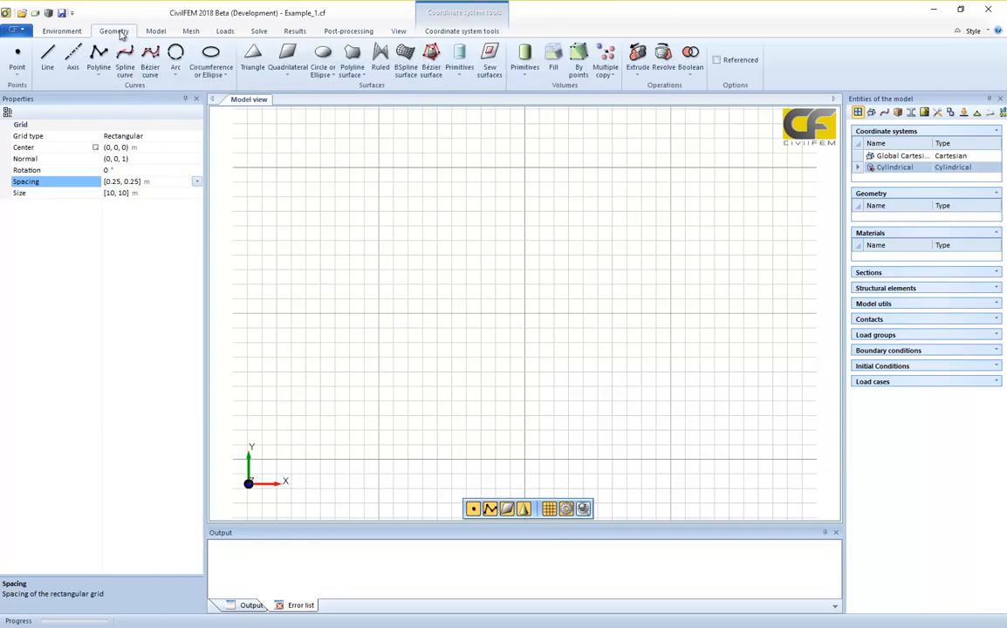
left_click(17, 54)
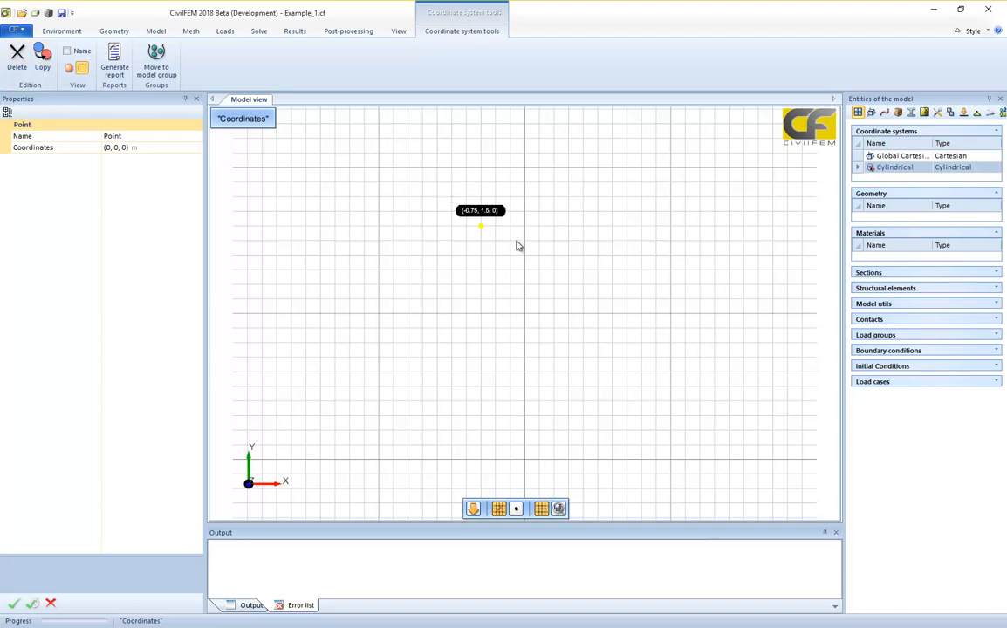
scroll(477, 253, "up", 3)
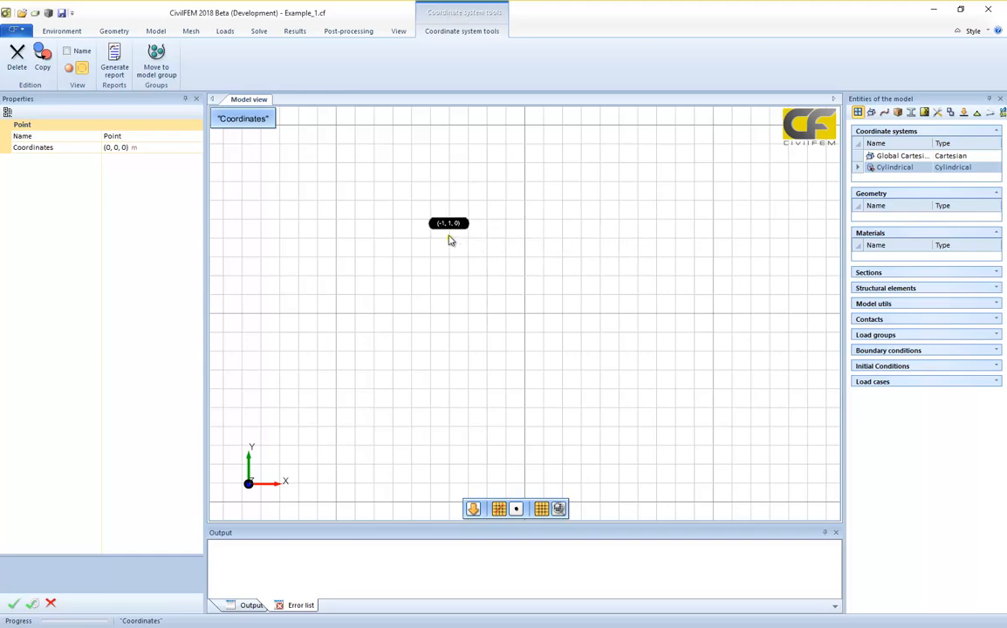
scroll(468, 259, "up", 2)
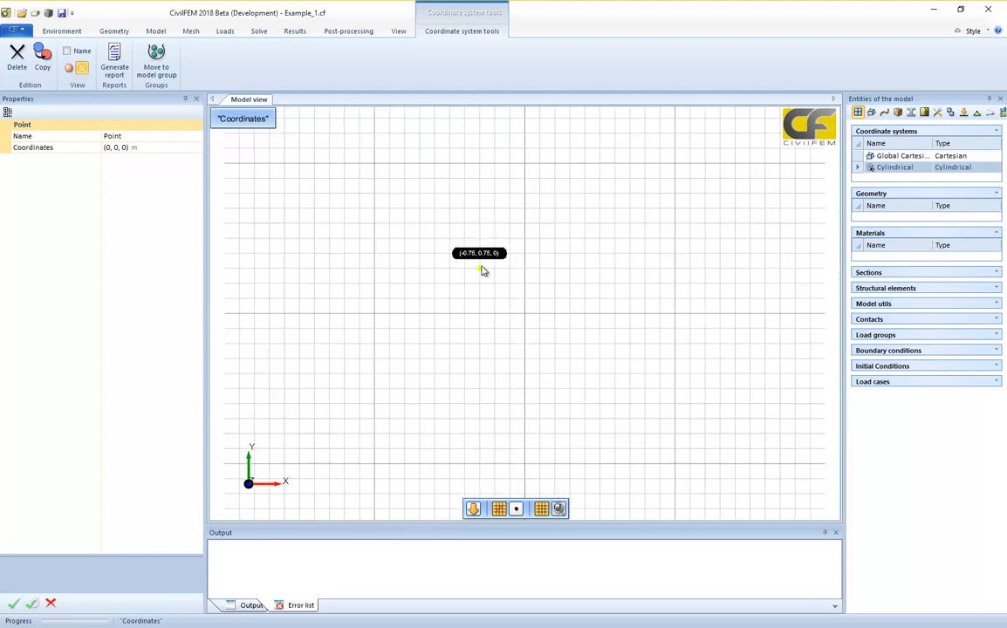
scroll(525, 316, "up", 1)
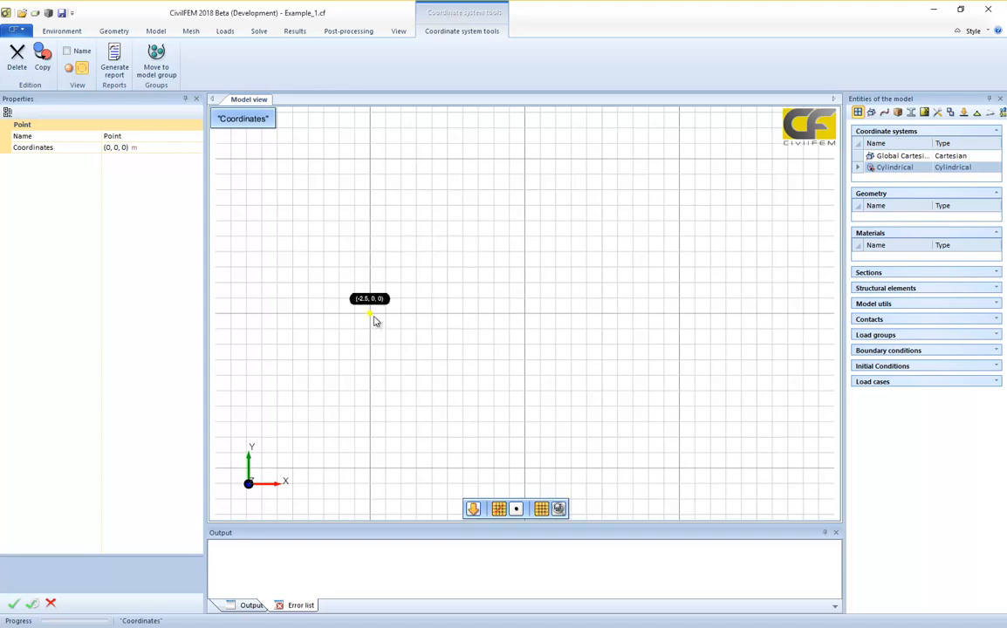
left_click(373, 320)
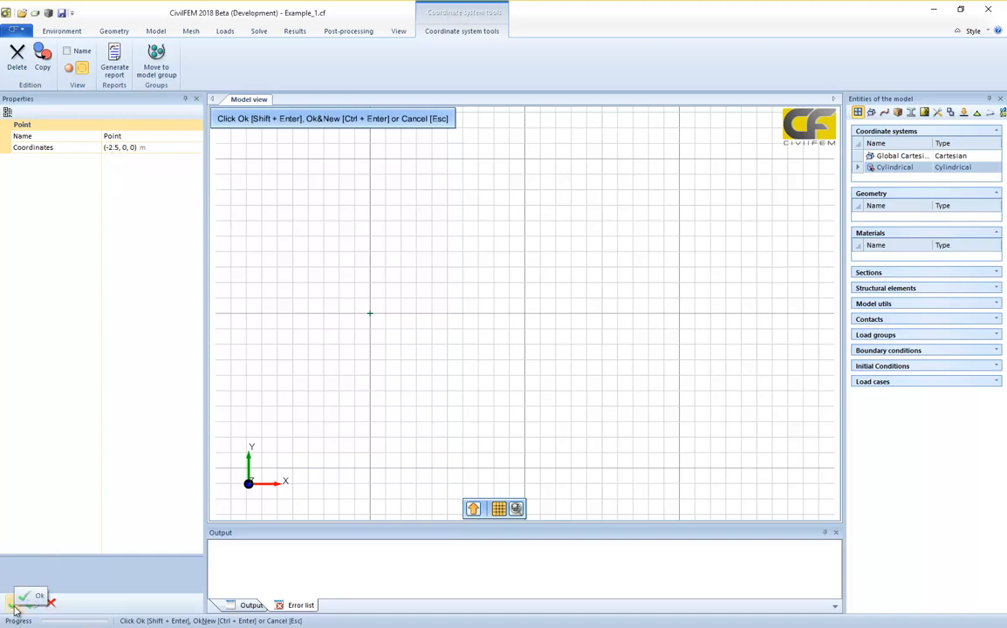
left_click(131, 135)
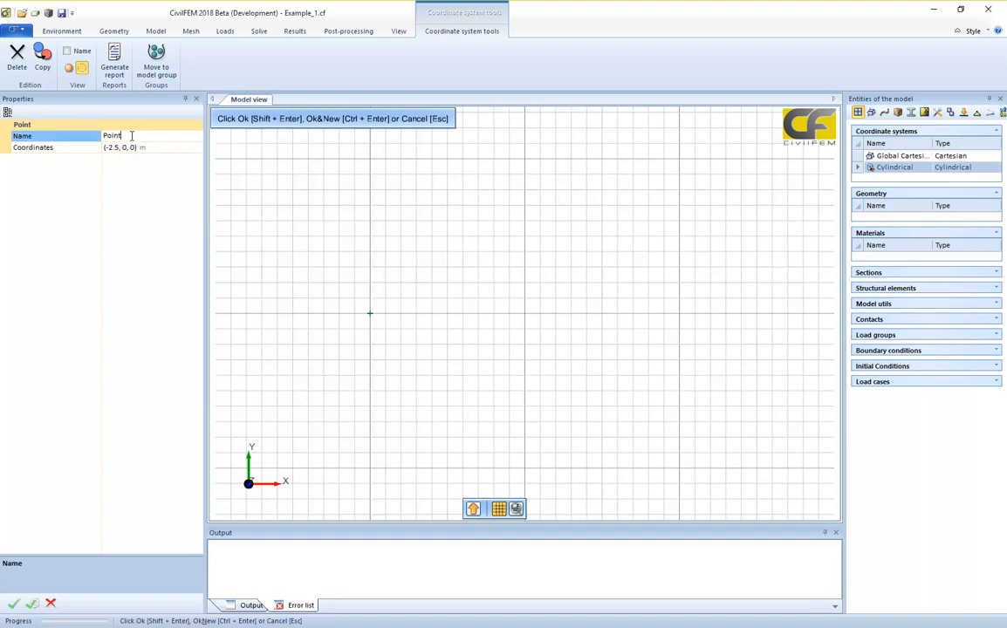
type("1")
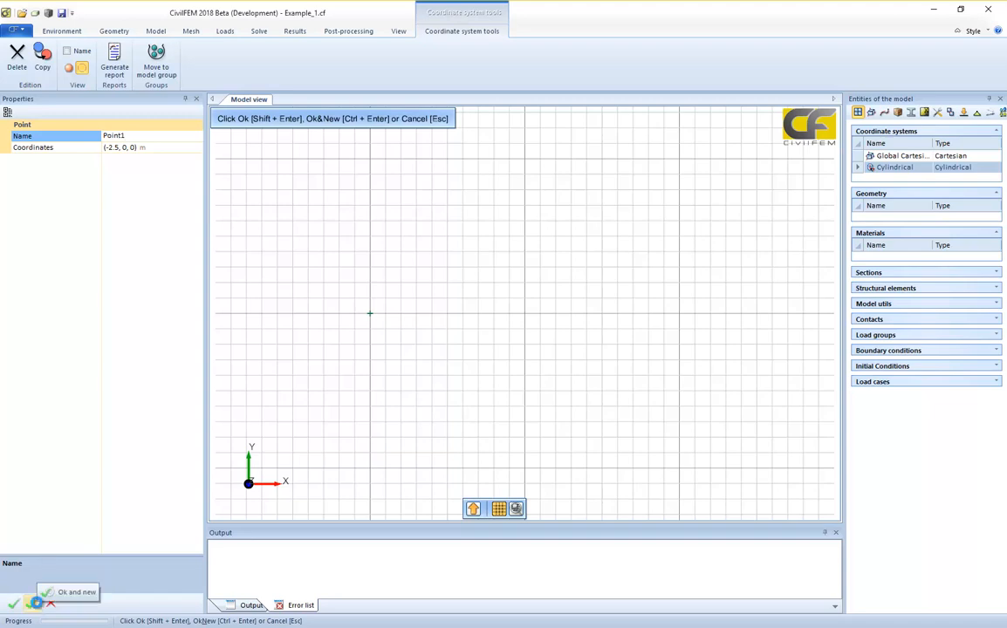
left_click(37, 606)
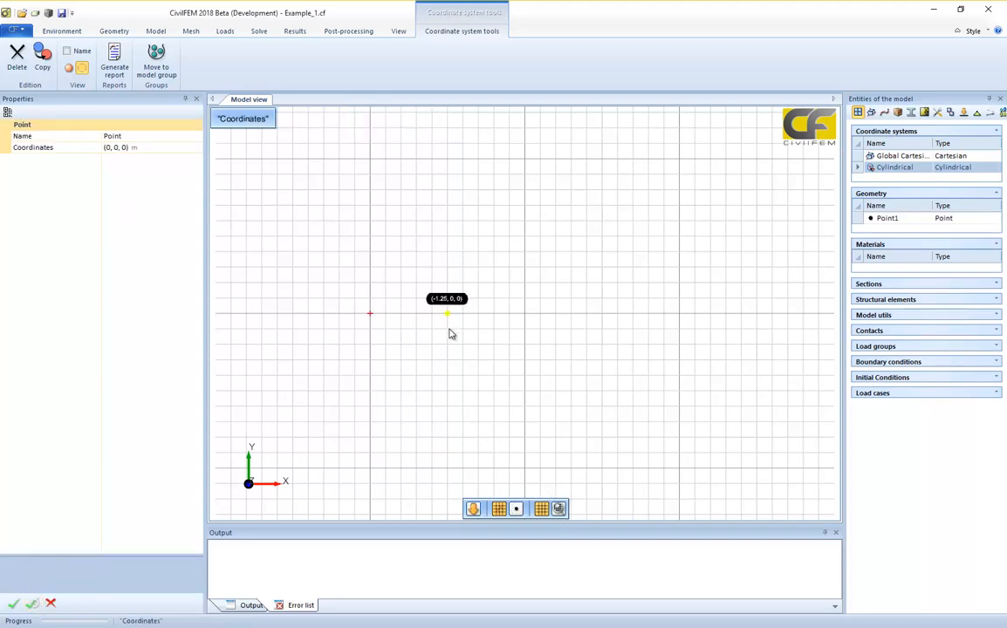
Create a point at the origin (0, 0, 0) and another named Point3 at (2.5, 0, 0) m on the grid.
left_click(532, 317)
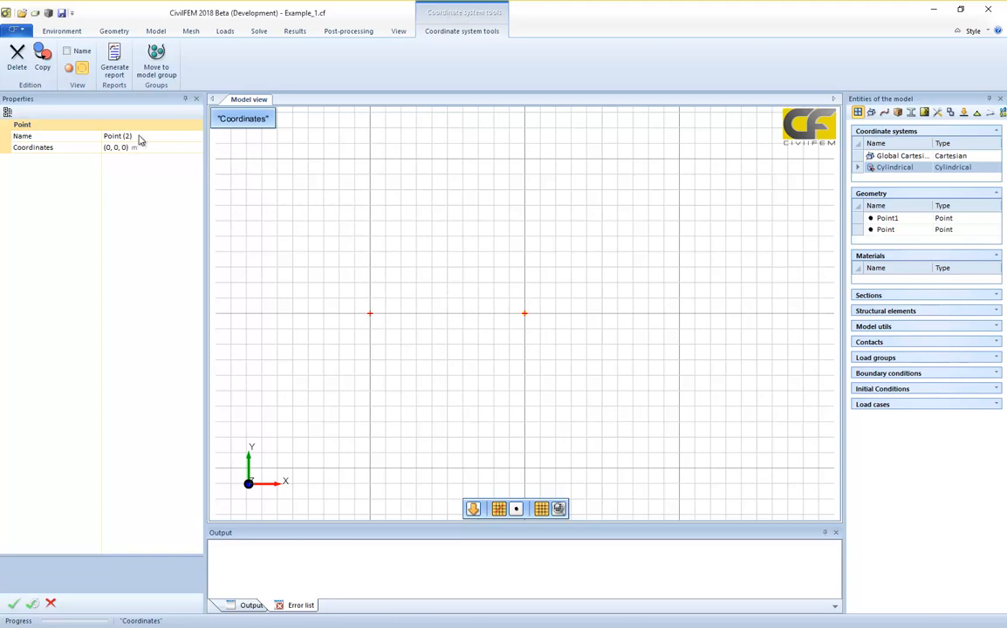
left_click_drag(138, 138, 123, 141)
type("3")
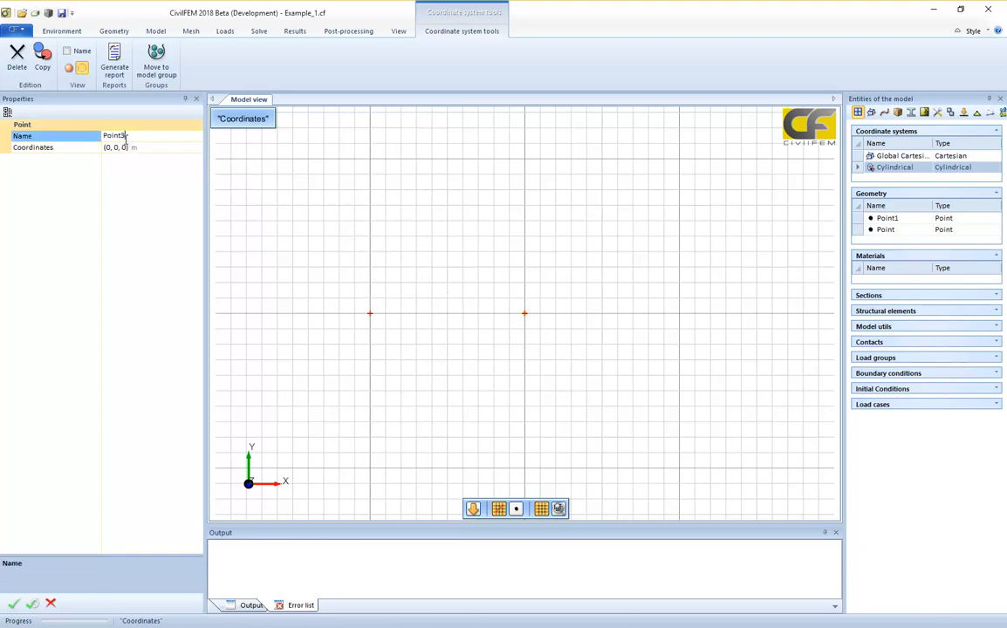
left_click(680, 316)
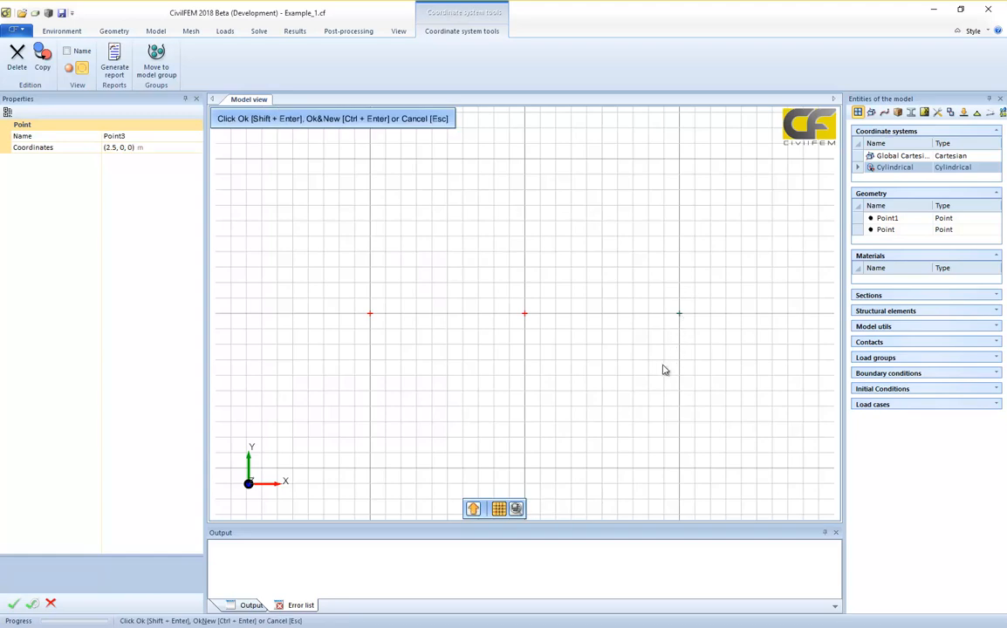
key("shift+Return")
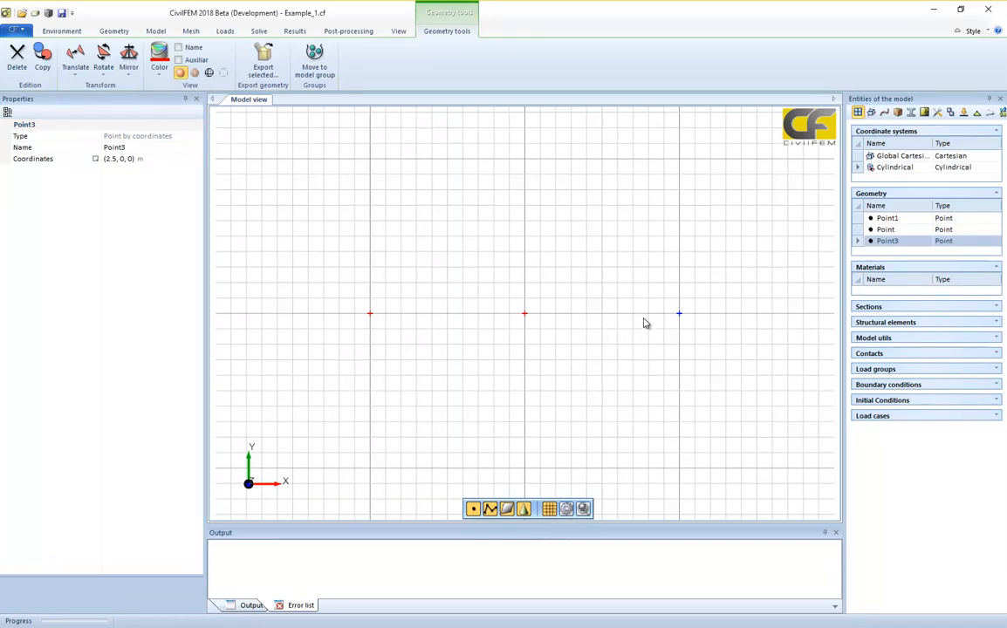
Rename the point at the origin as Point2.
left_click(886, 230)
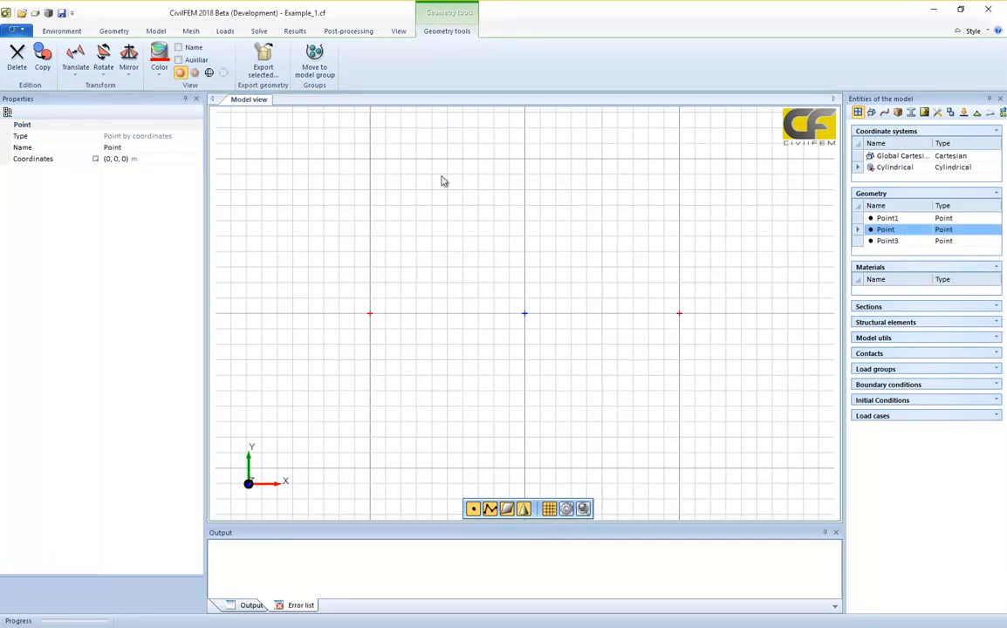
left_click(146, 149)
type("2")
key("Return")
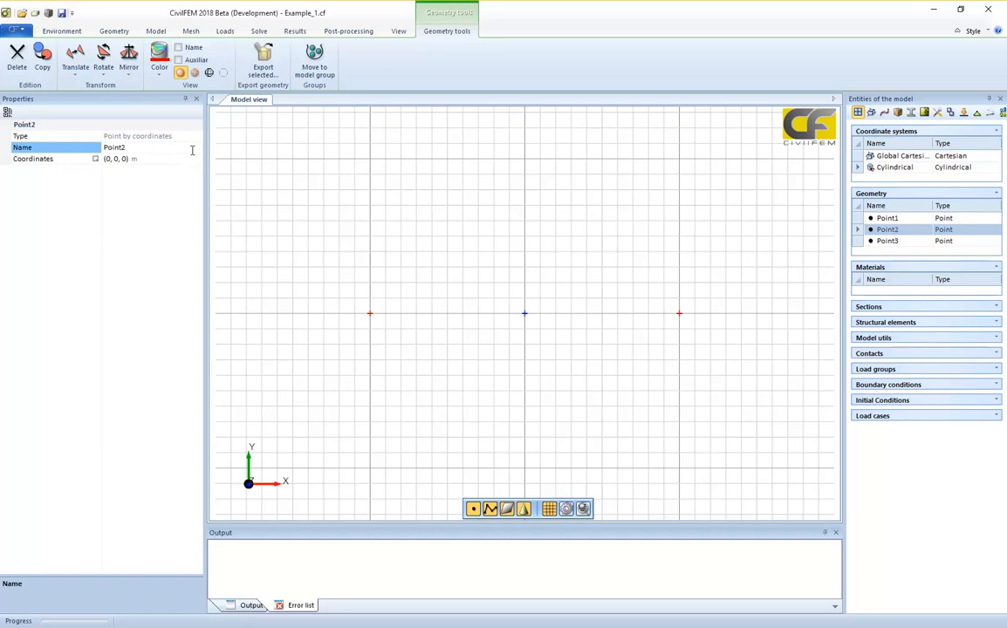
Display the name labels of Point1, Point2 and Point3 in the model view, hide them again and select only Point3.
left_click(887, 218)
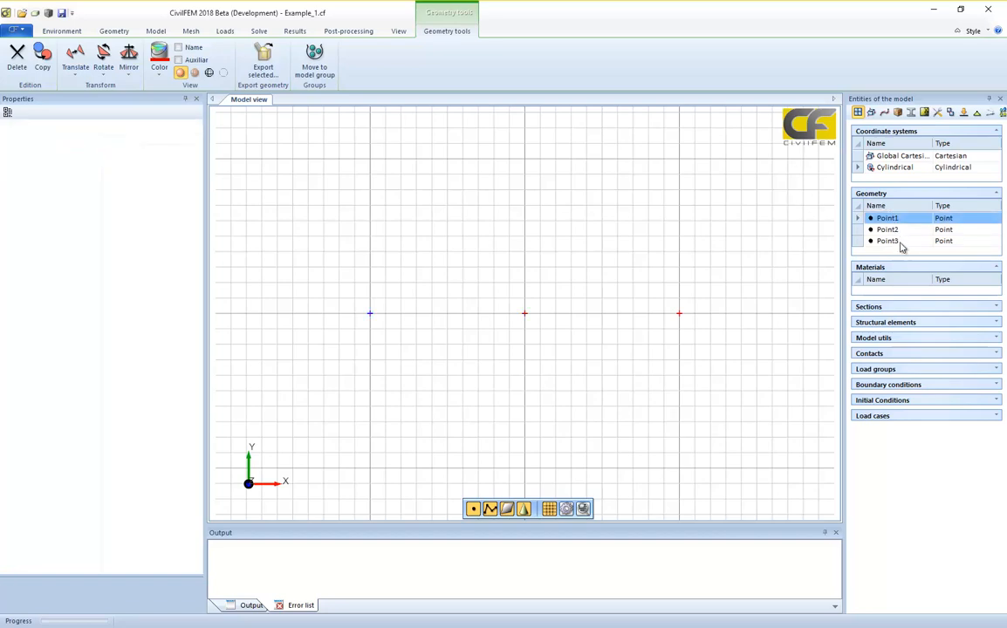
left_click(899, 245, "shift")
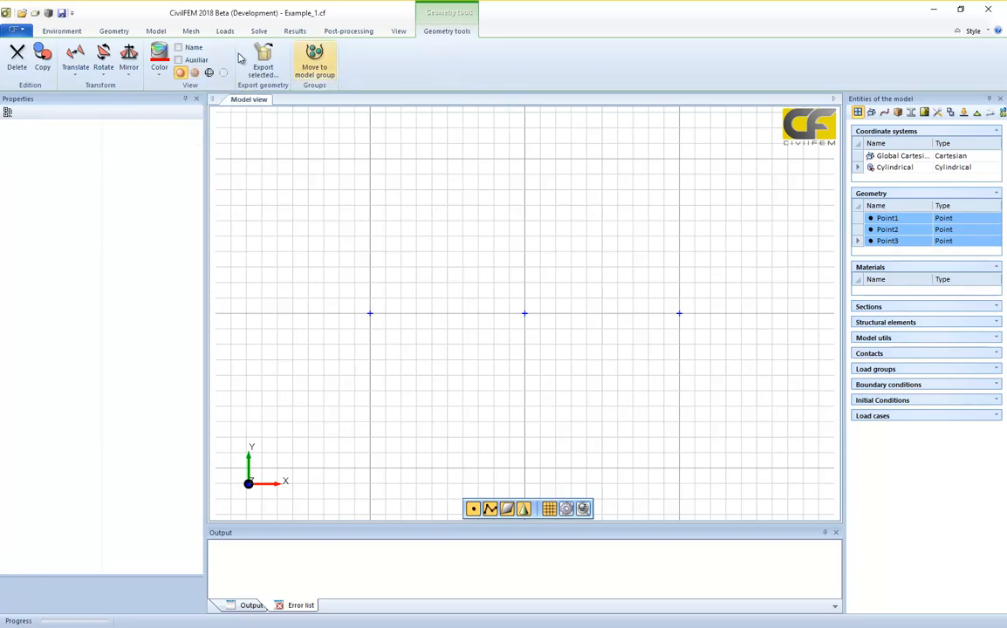
left_click(179, 48)
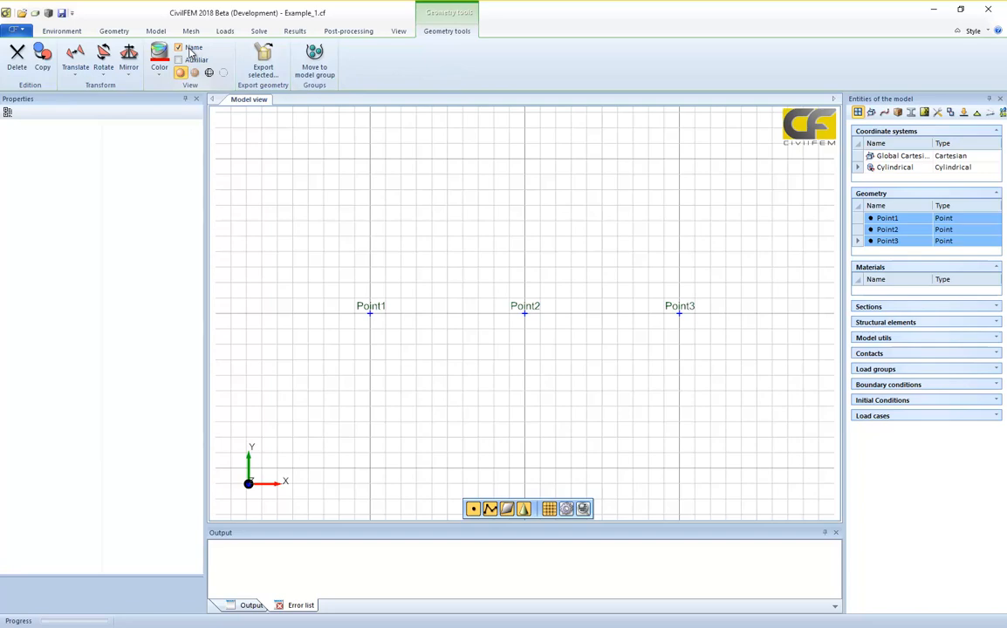
left_click(179, 48)
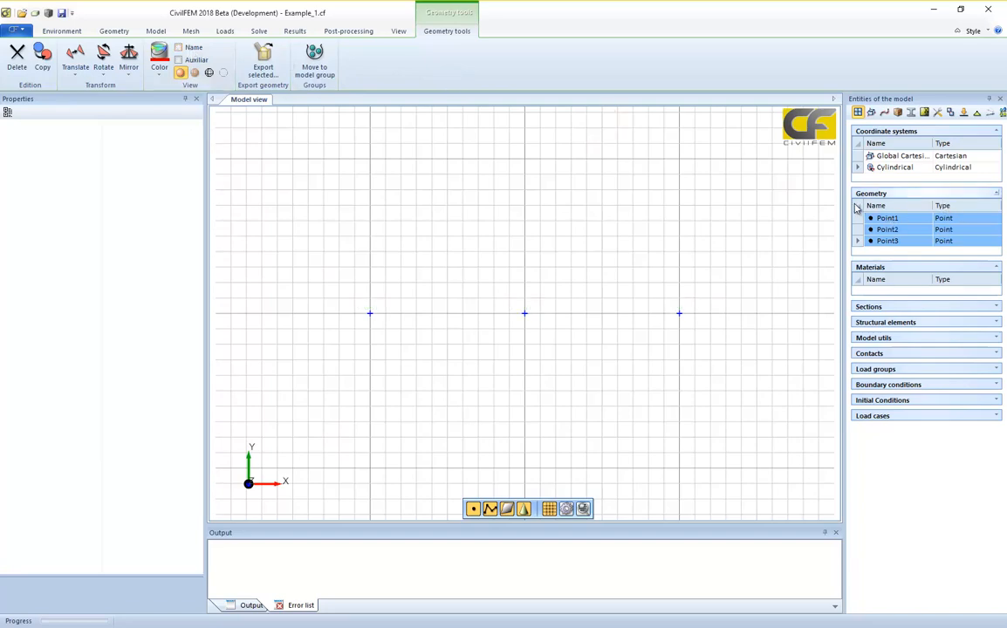
left_click(881, 241)
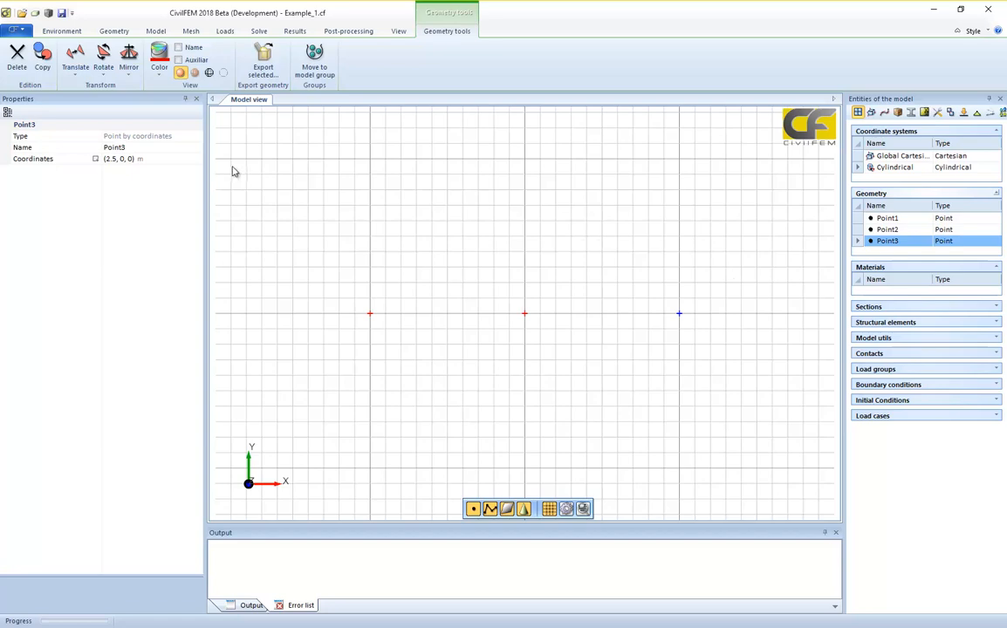
Create a line named Line1 on the grid from (-2.5, 2.5, 0) to (0, 2.5, 0) m.
left_click(120, 32)
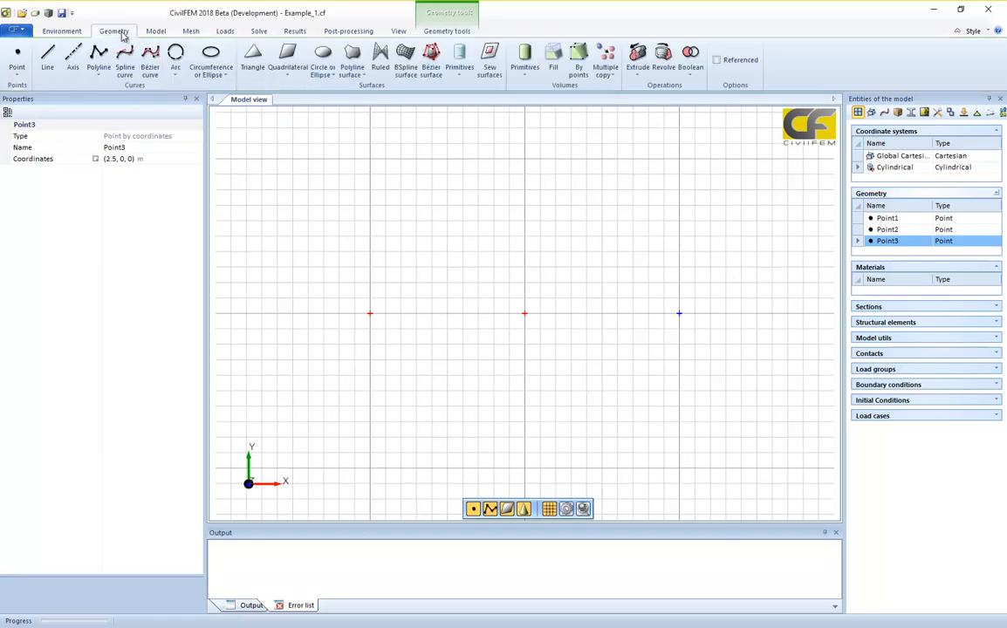
left_click(47, 60)
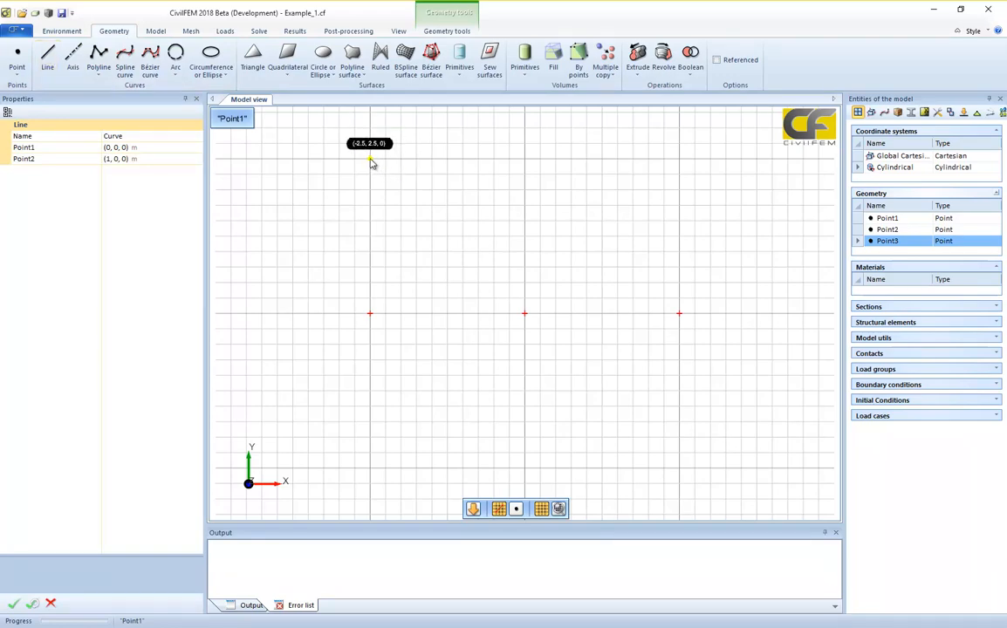
left_click(114, 136)
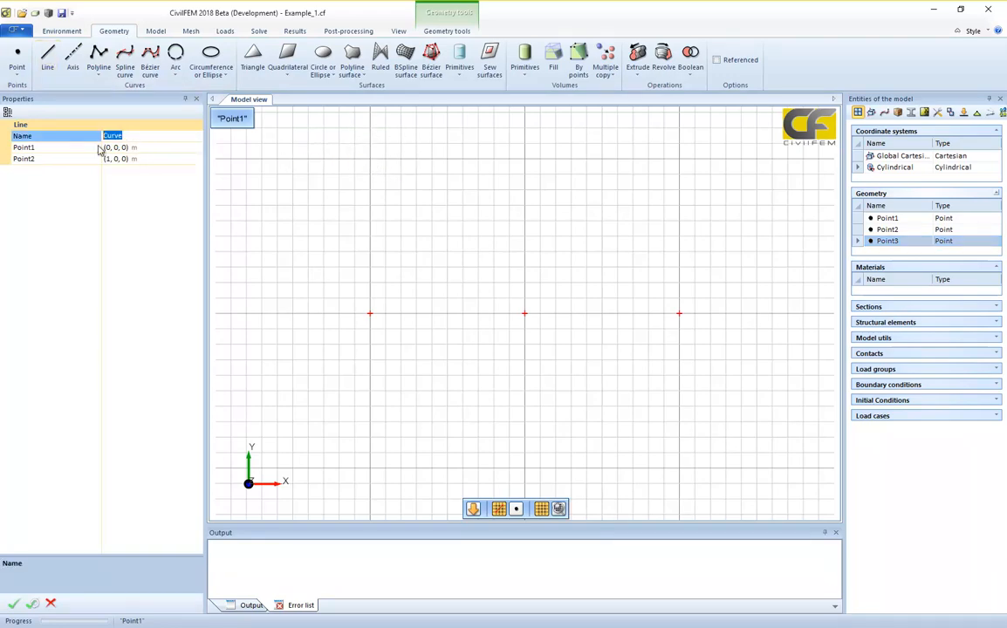
type("Line1")
key("Return")
left_click(370, 164)
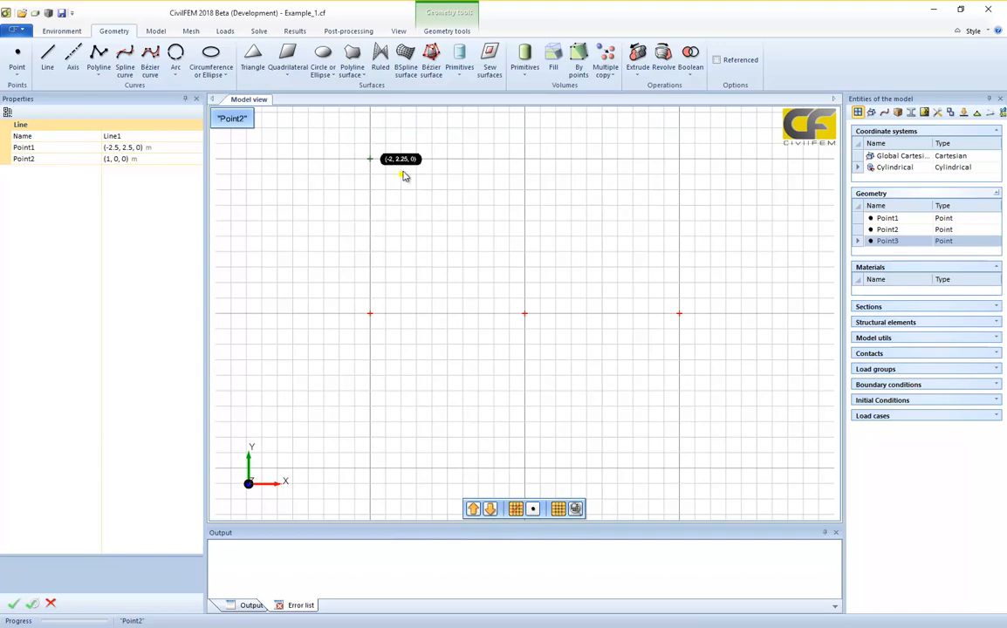
left_click(523, 163)
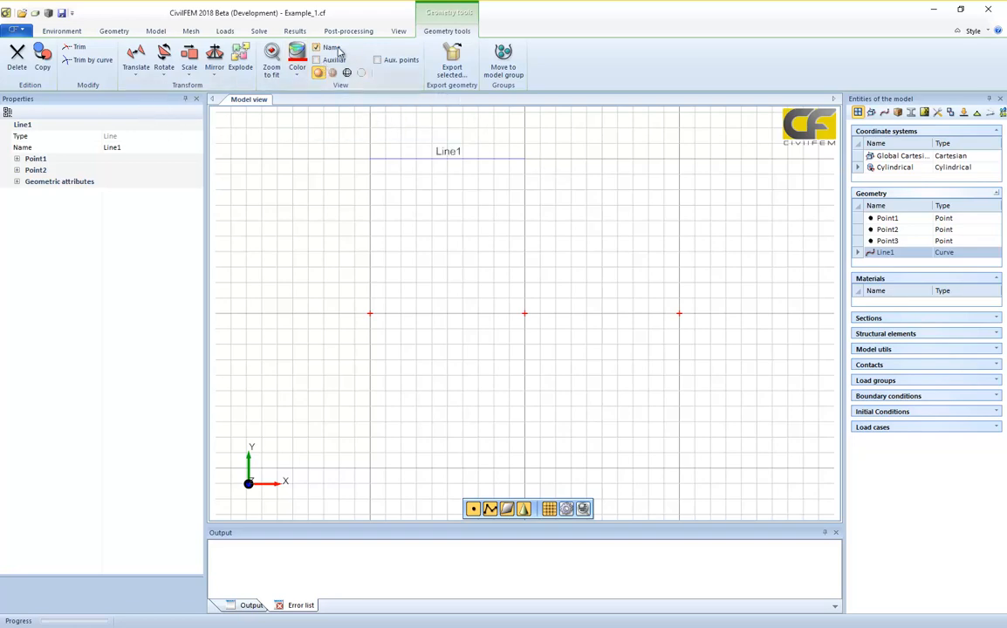
Create a line named Line2 on the grid from (0, 2.5, 0) to (2.5, 2.5, 0) m.
left_click(122, 31)
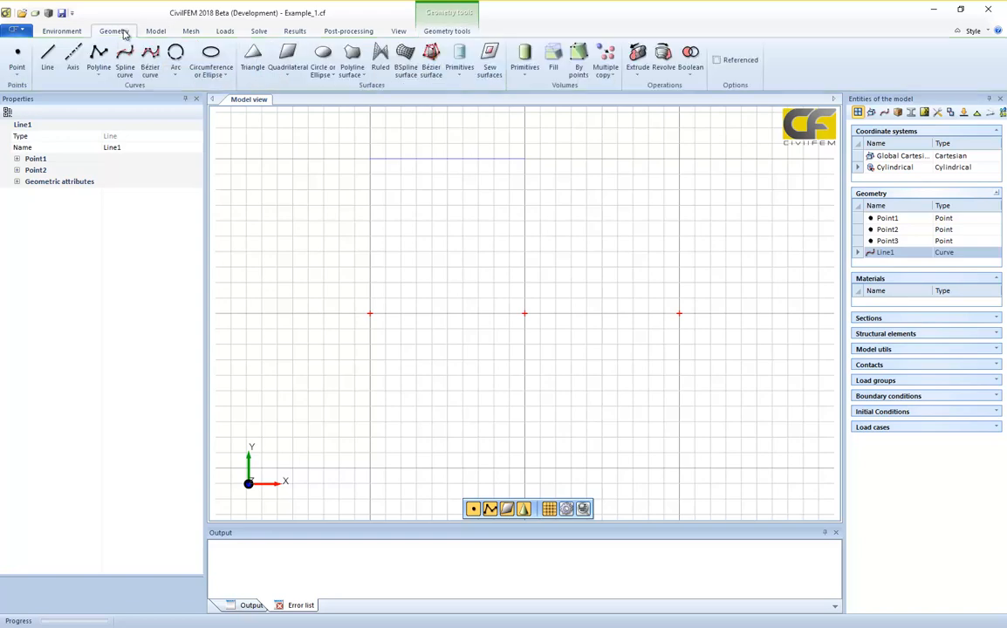
left_click(47, 70)
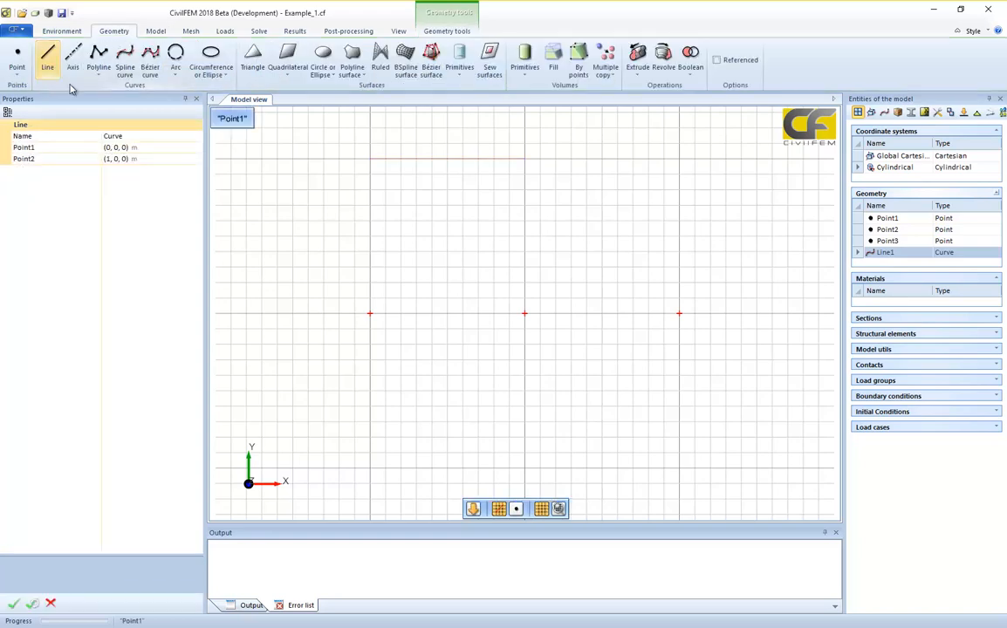
left_click(109, 135)
type("Line2")
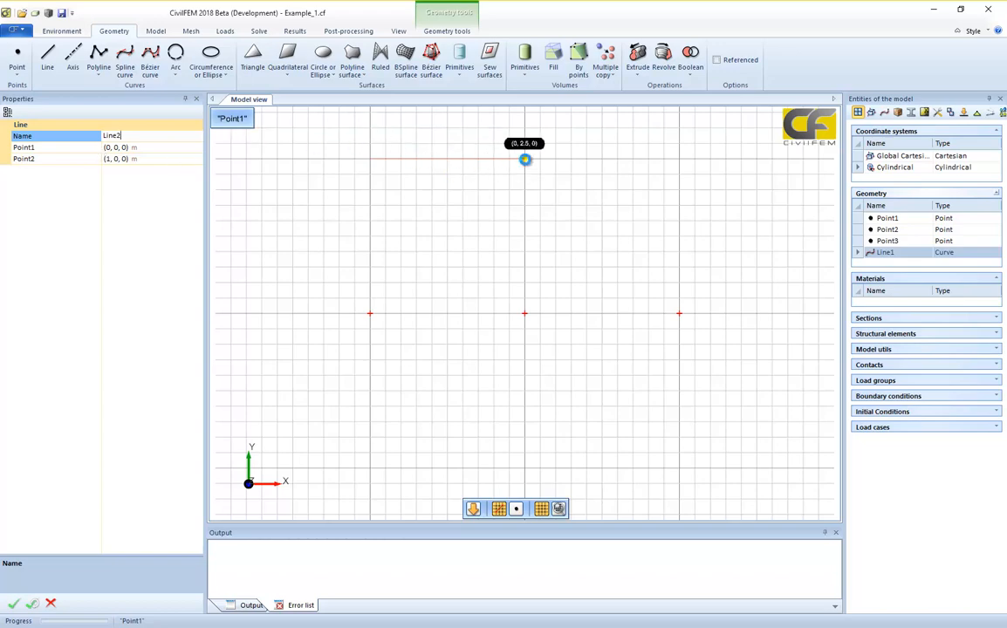
left_click(525, 160)
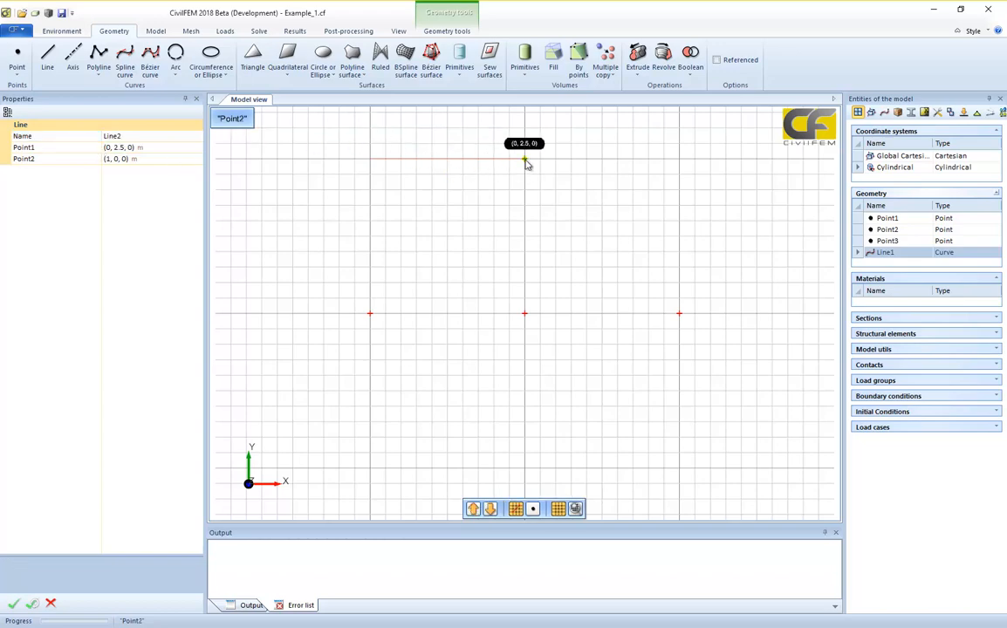
left_click(680, 161)
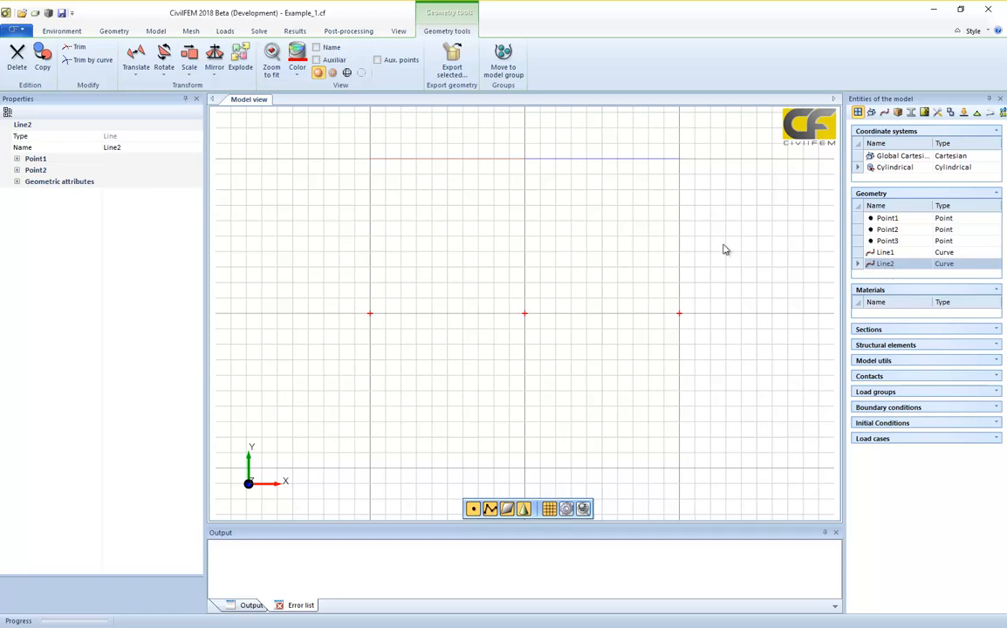
Start a polyline by points below Point2, placing points at (-0.5, -1, 0), (0.5, -1, 0), (0.25, -1.75, 0) and (0.25, -3.25, 0) m.
scroll(537, 261, "down", 1)
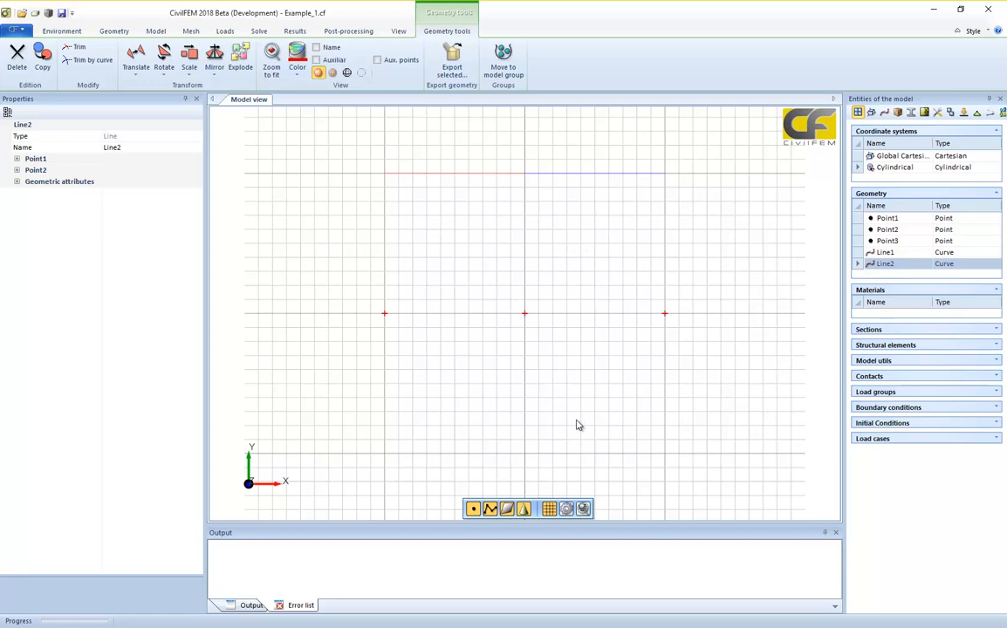
middle_click_drag(565, 400, 566, 315)
scroll(500, 353, "up", 2)
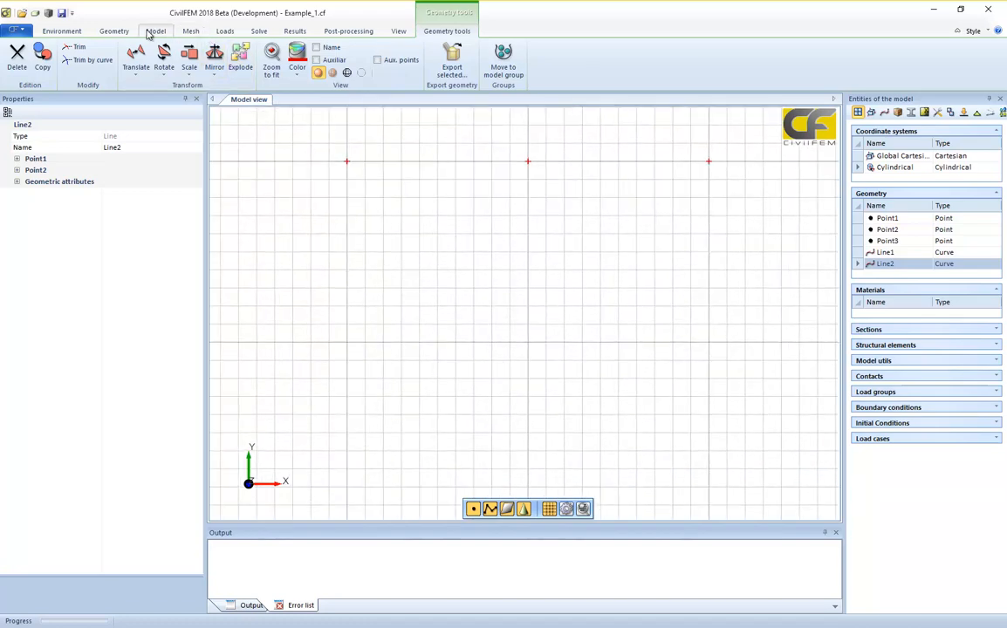
left_click(112, 32)
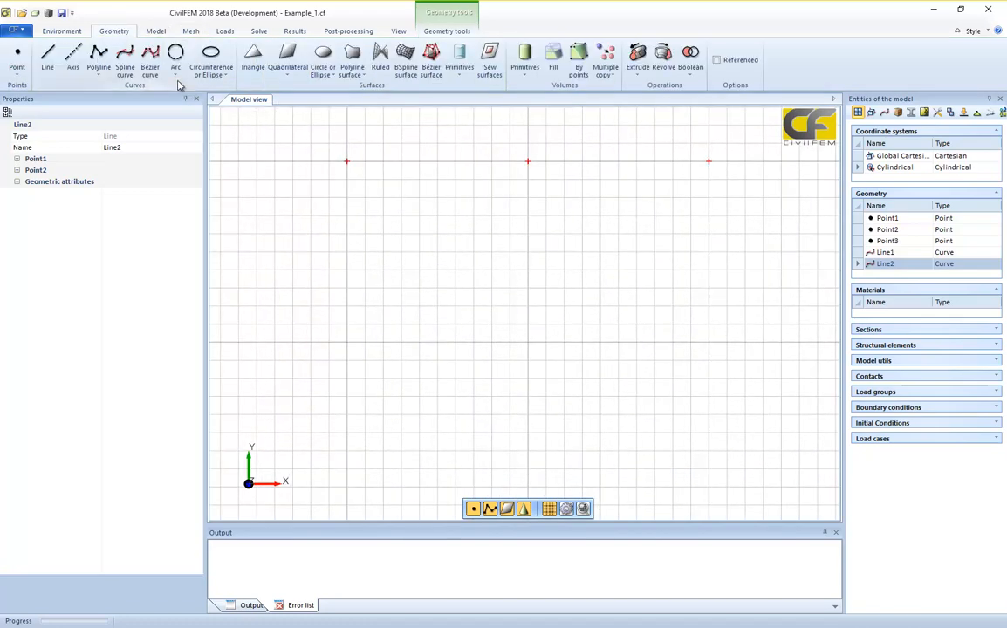
left_click(99, 65)
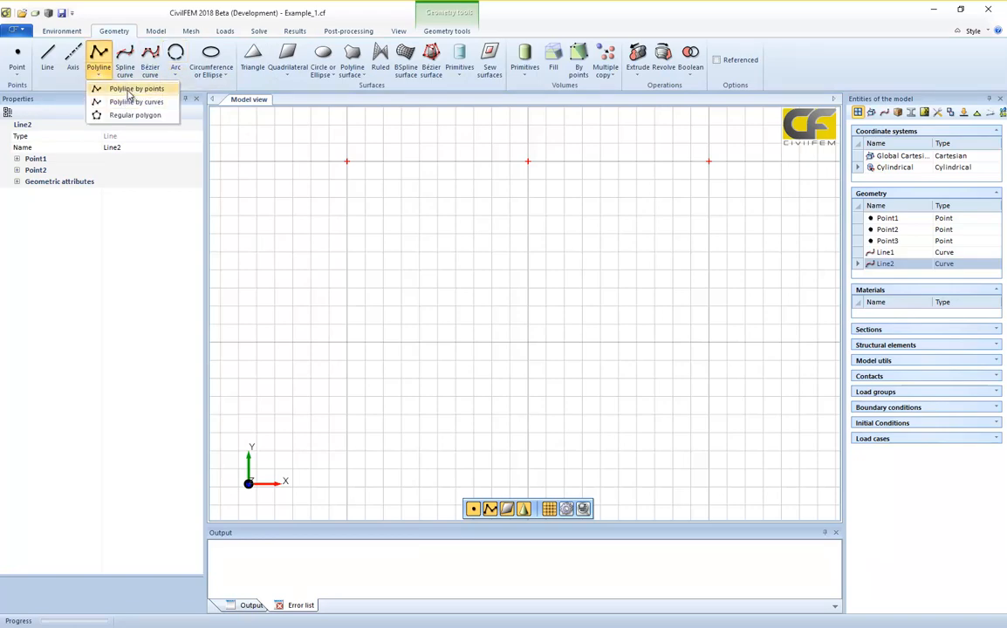
left_click(128, 89)
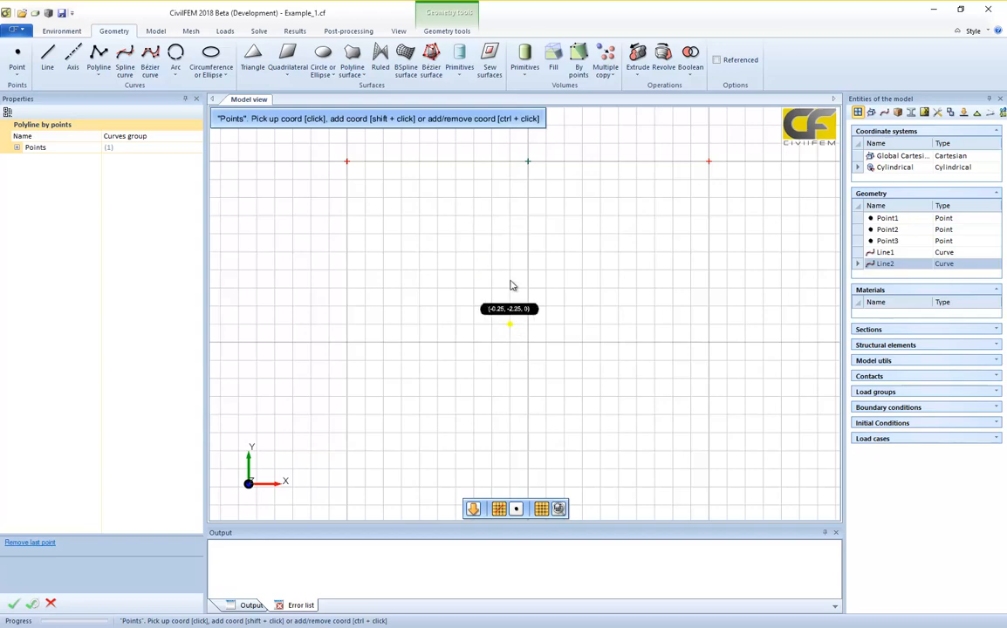
left_click(491, 237)
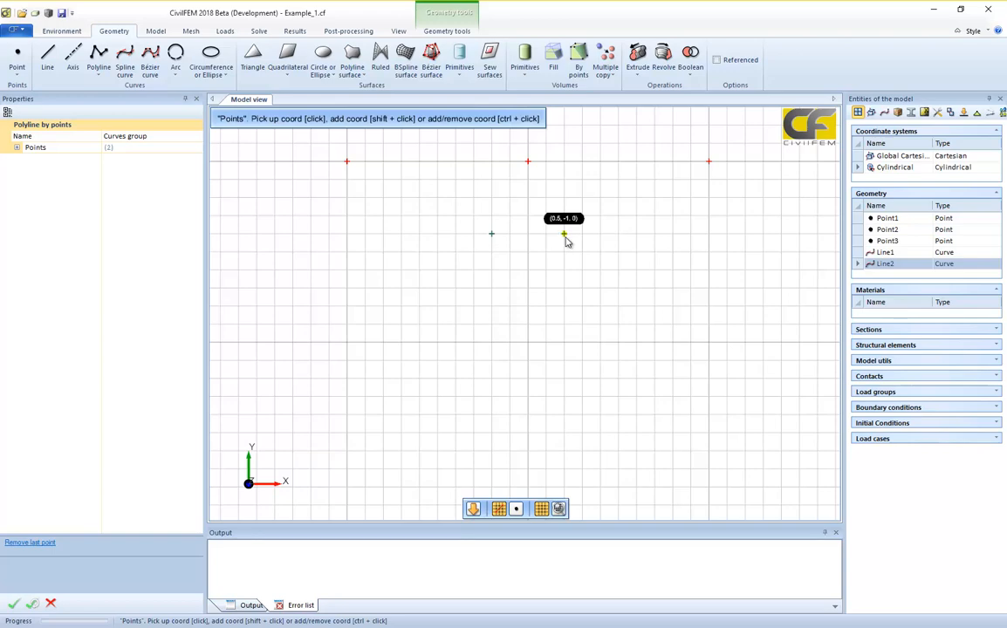
left_click(565, 236)
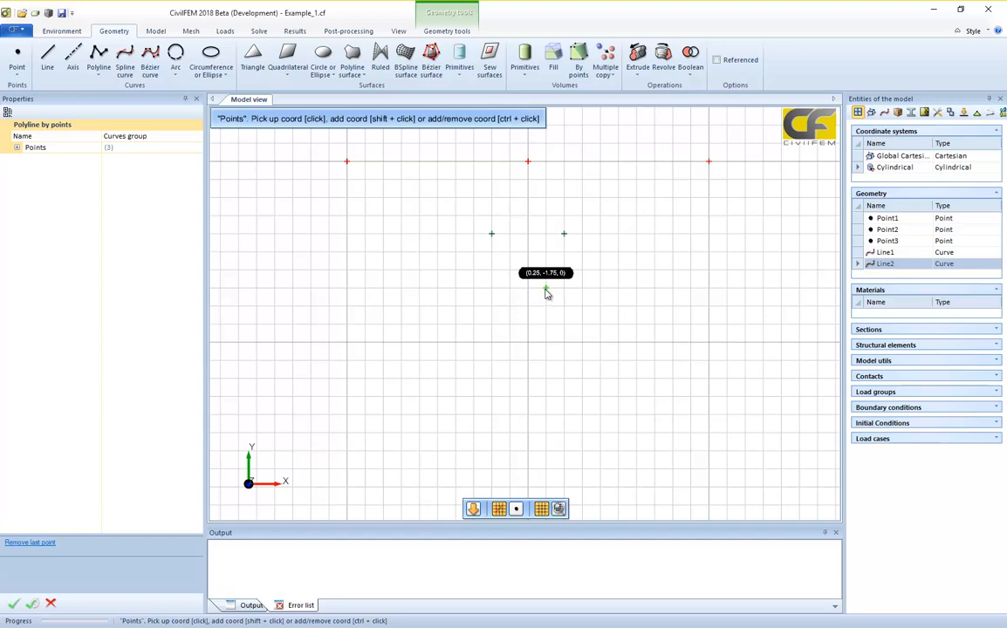
left_click(546, 290)
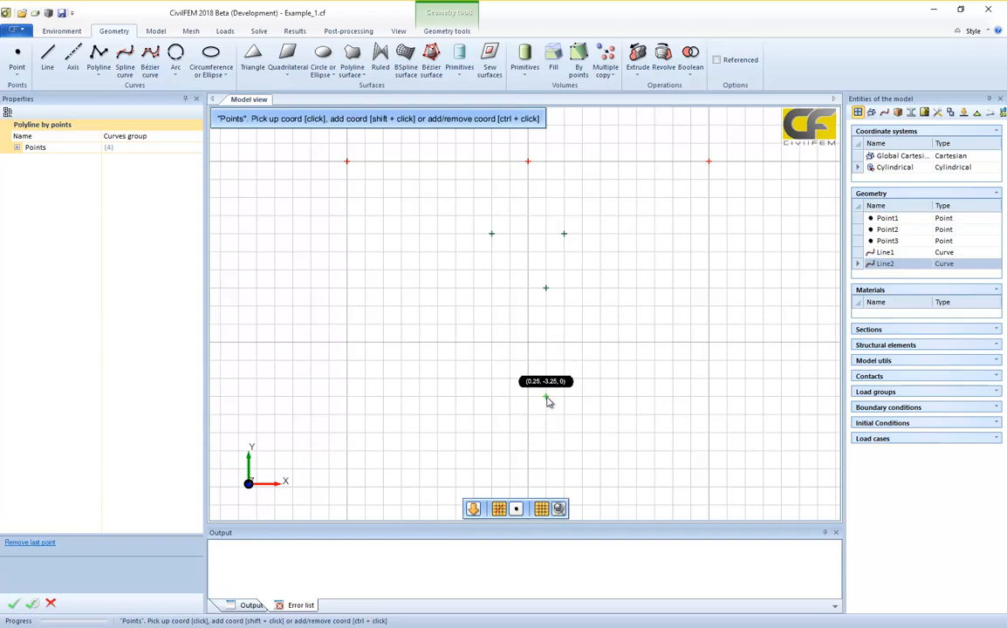
left_click(546, 398)
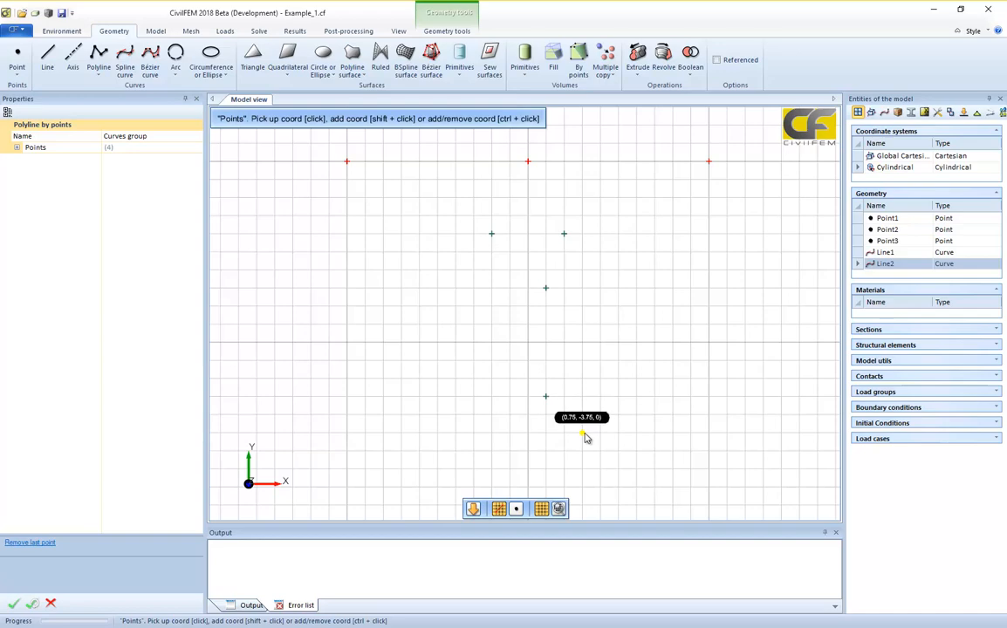
Continue the polyline through XY (0.75, -3.75), (0.75, -4), (-0.75, -4), (-0.75, -3.75), (-0.25, -3.25), (-0.25, -1.75) and close it at (-0.5, -1) m.
left_click(582, 433)
left_click(582, 451)
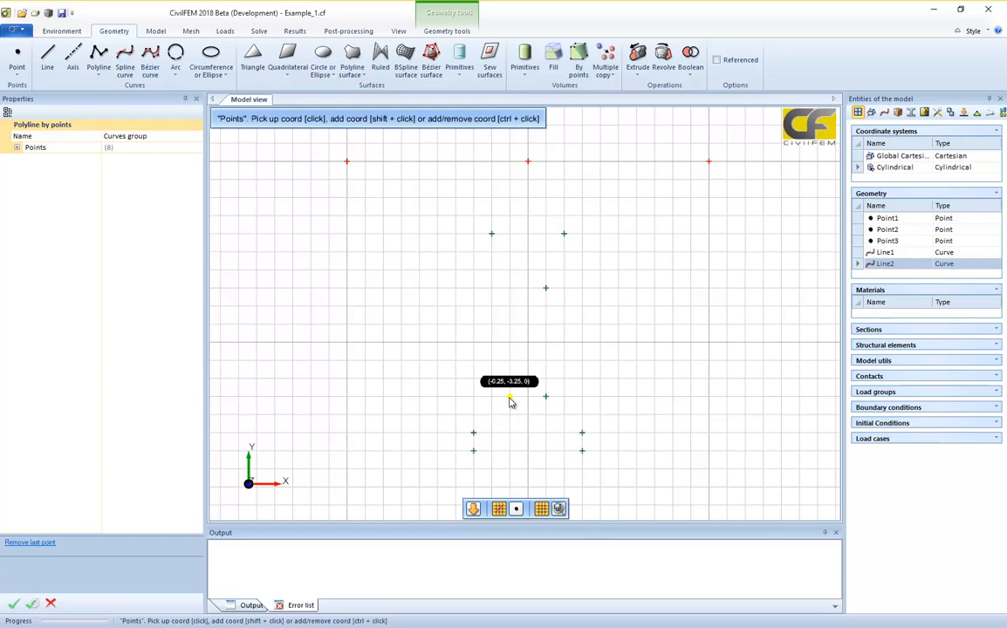
left_click(512, 291)
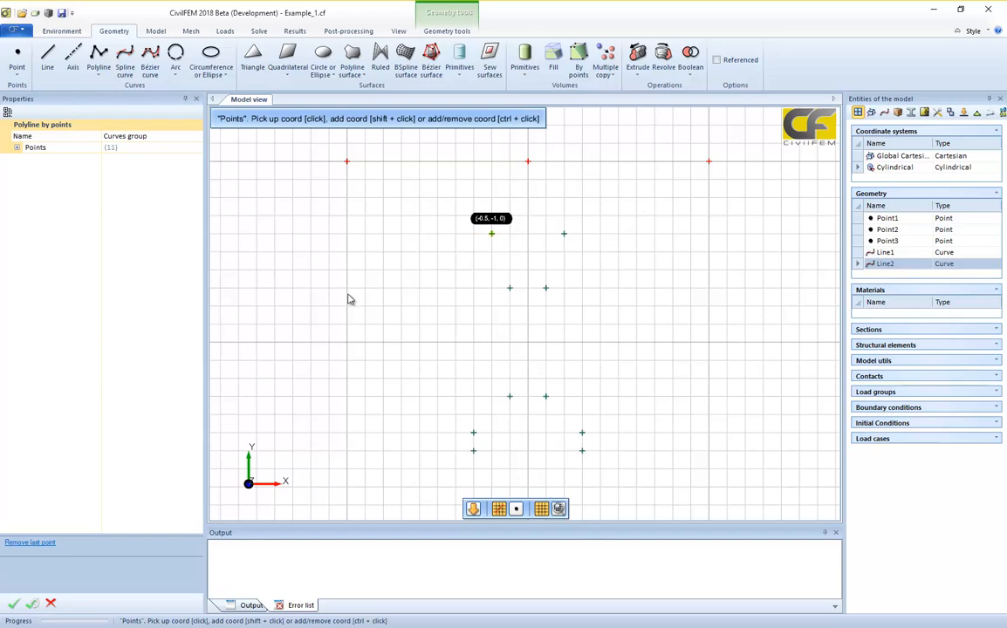
left_click(14, 602)
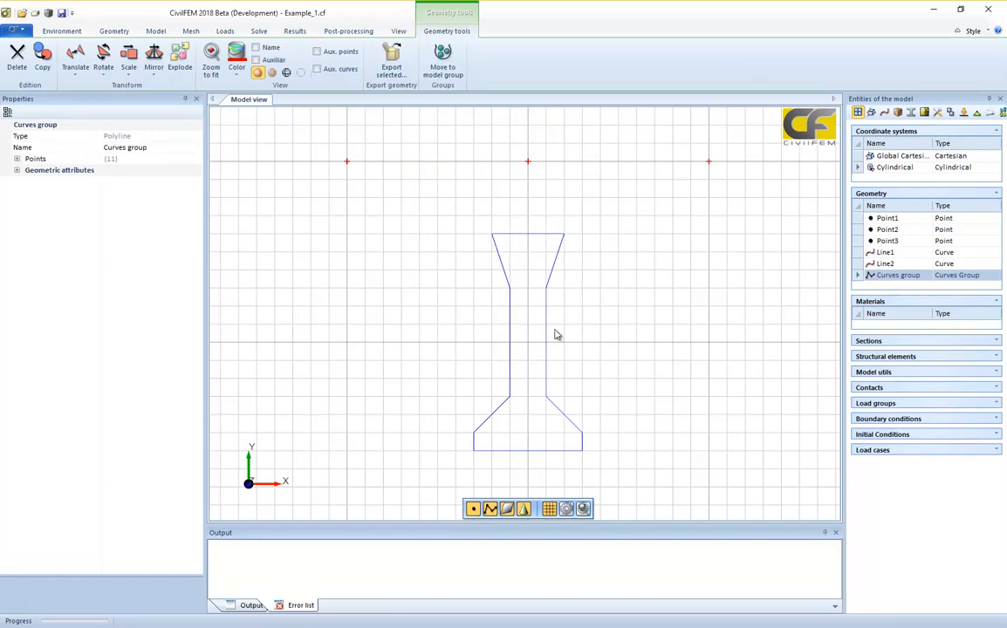
Rename the I-shaped polyline as Poyline and bring up the geometry creation tools.
scroll(556, 334, "down", 2)
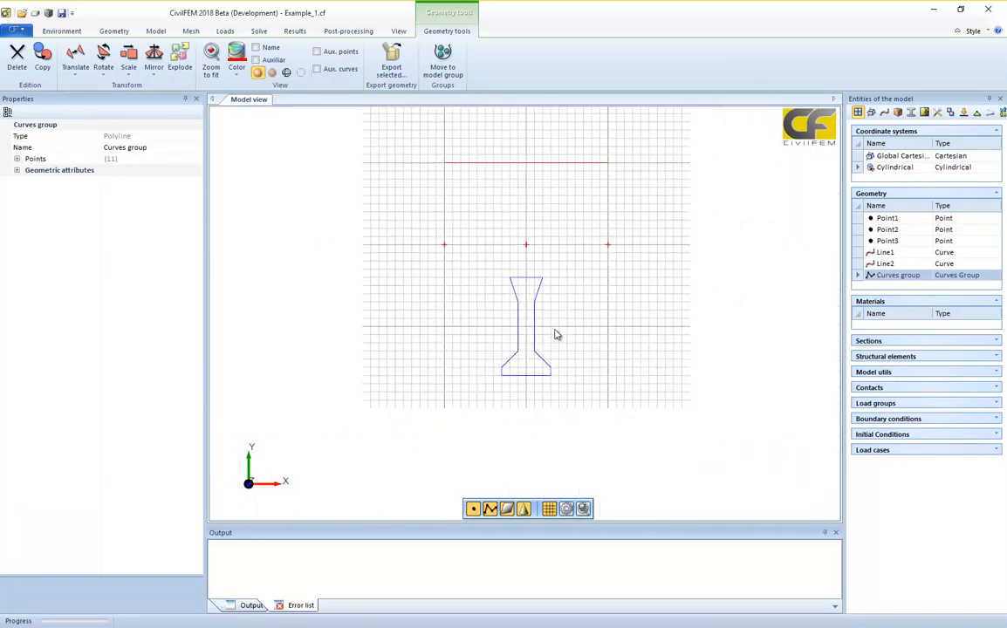
scroll(558, 333, "up", 3)
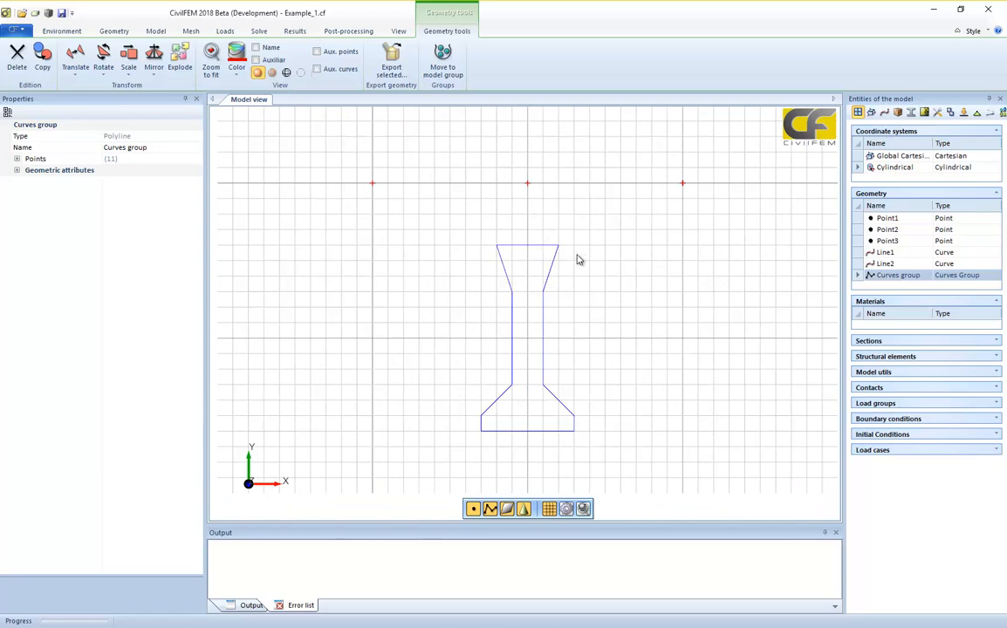
scroll(576, 259, "down", 2)
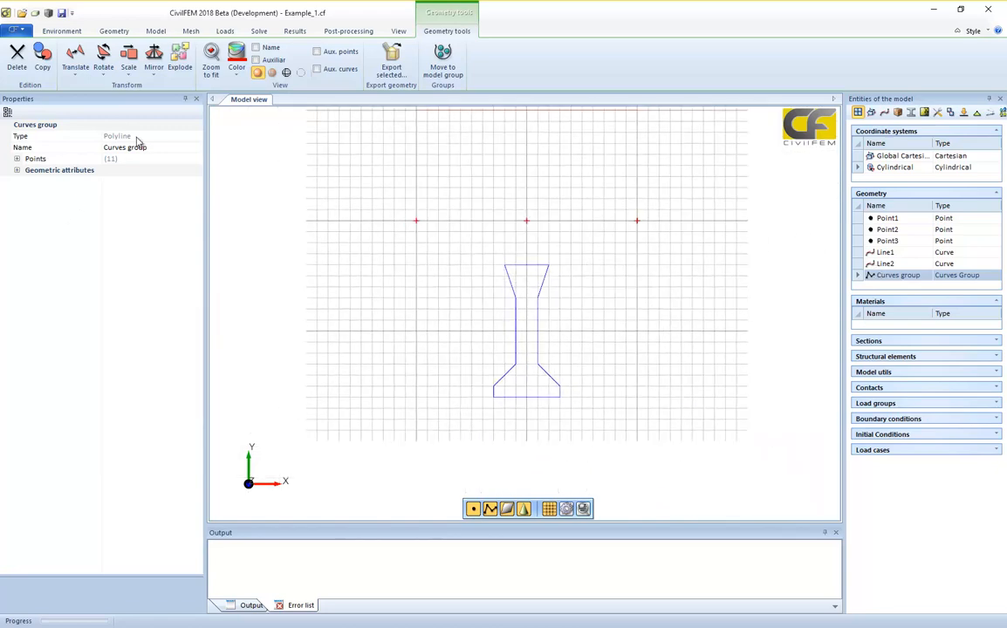
left_click(107, 147)
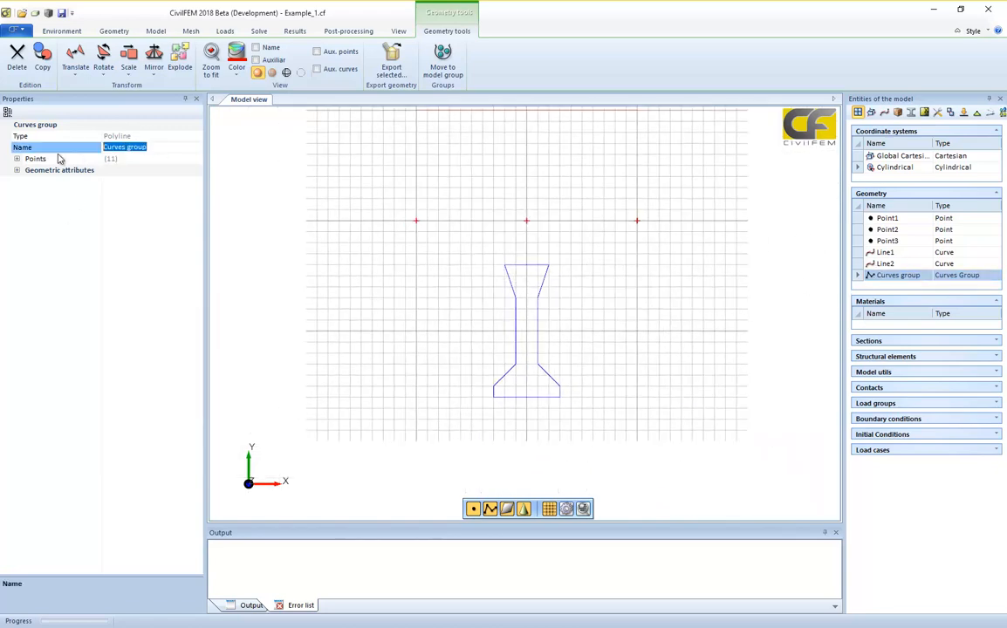
type("Po")
type("yline")
key("Return")
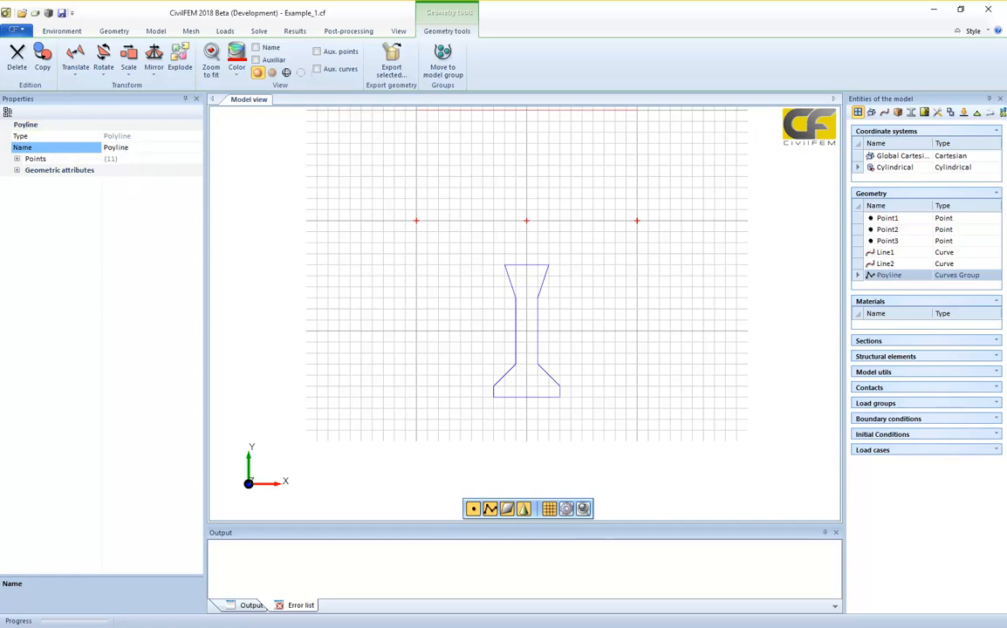
left_click(154, 32)
left_click(116, 33)
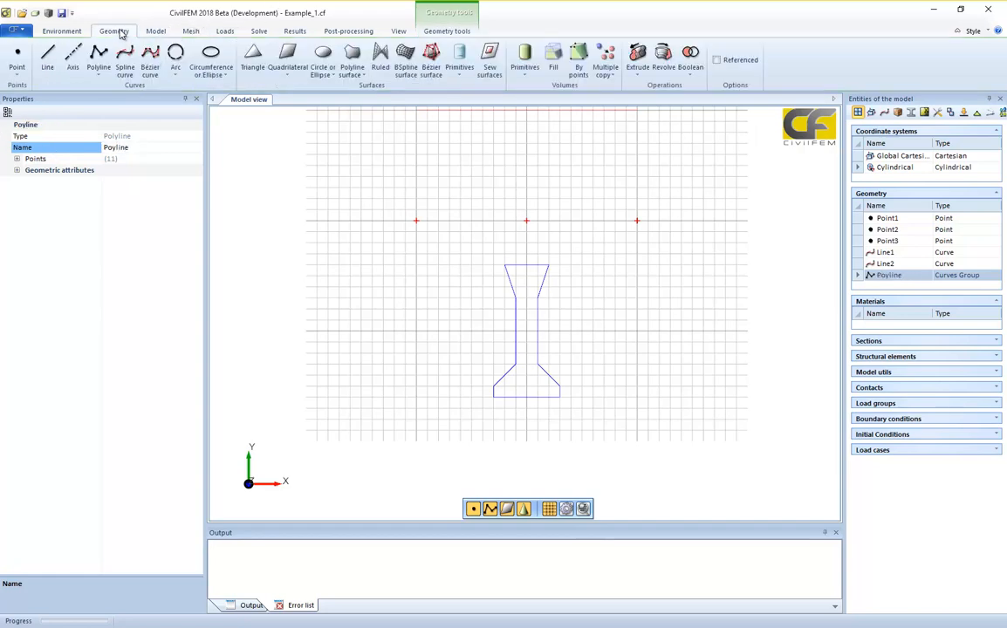
Create a four-point quadrilateral surface from (-4, -1.25, 0), (-2.5, -1.75, 0), (-3, -3, 0) m and a fourth point directly below the first.
left_click(292, 75)
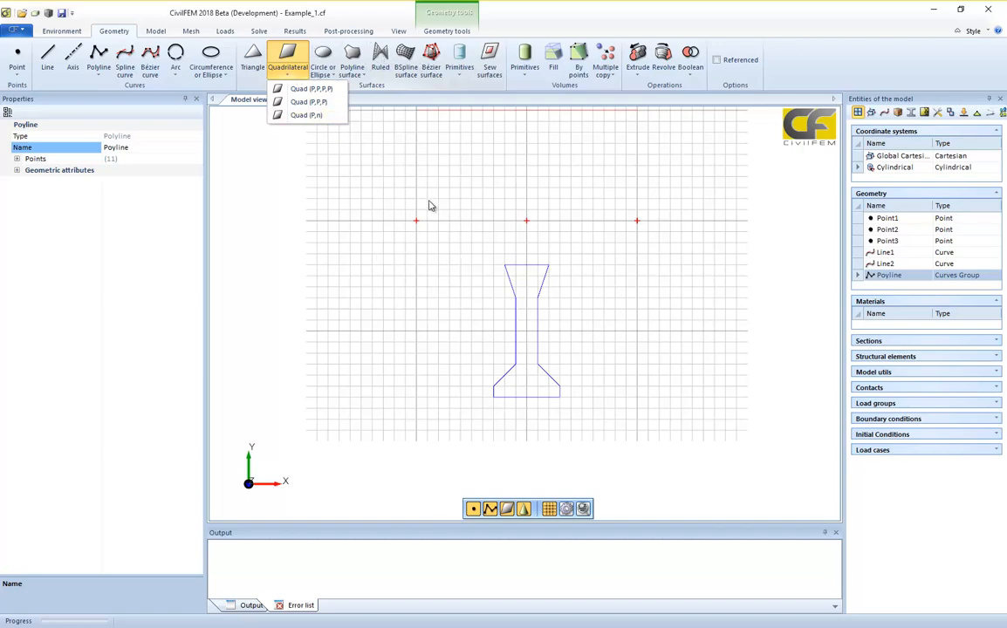
left_click(304, 88)
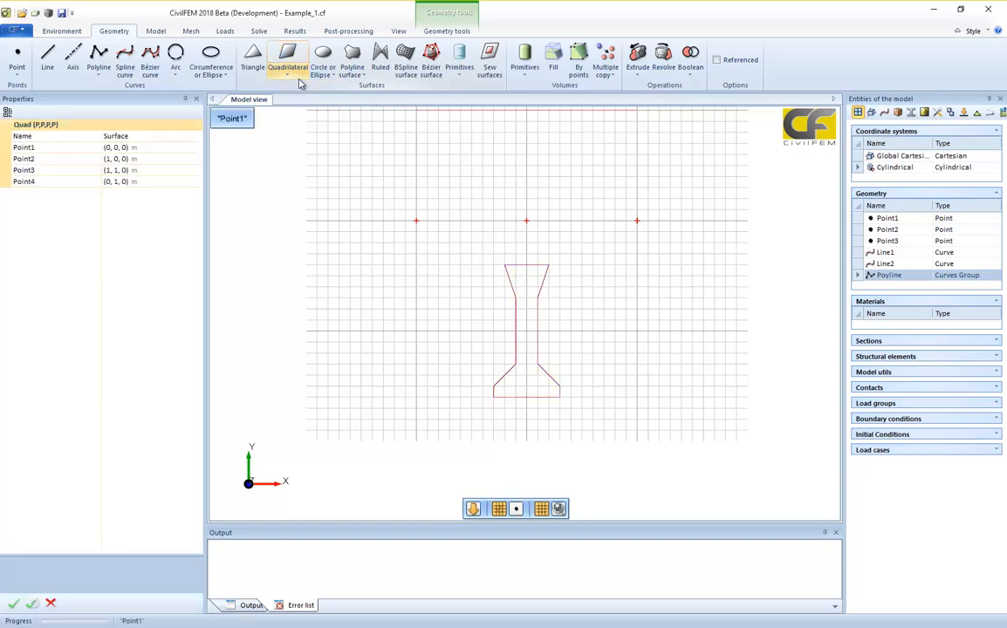
left_click(350, 276)
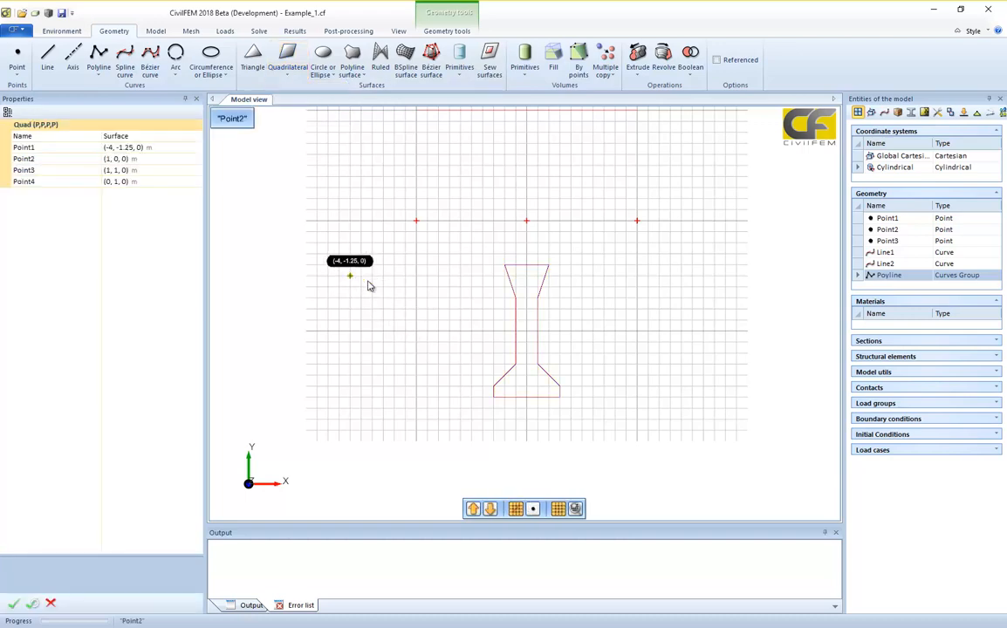
left_click(416, 299)
left_click(394, 353)
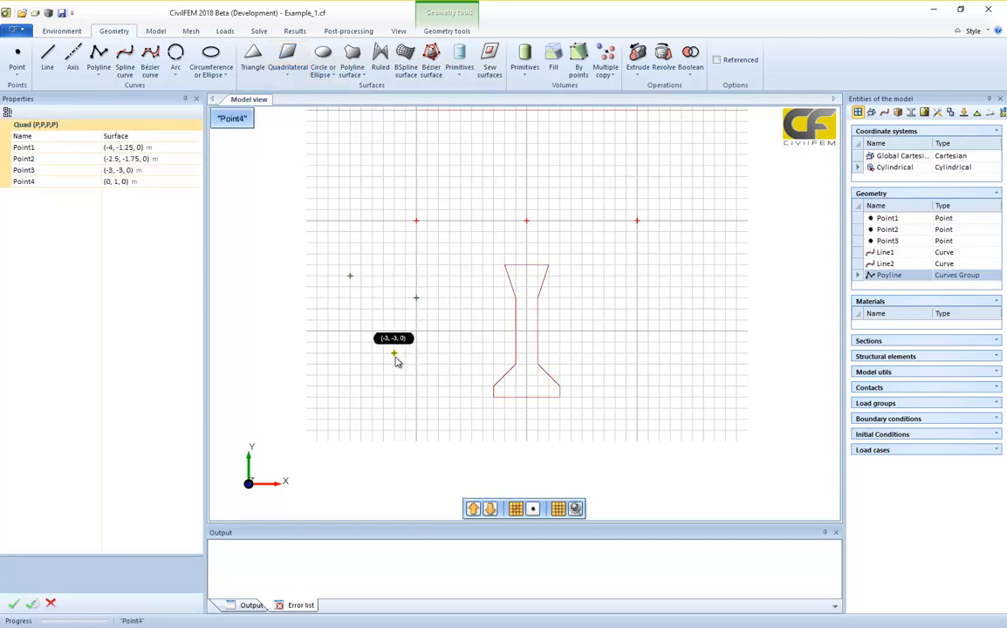
left_click(349, 343)
key("shift+Return")
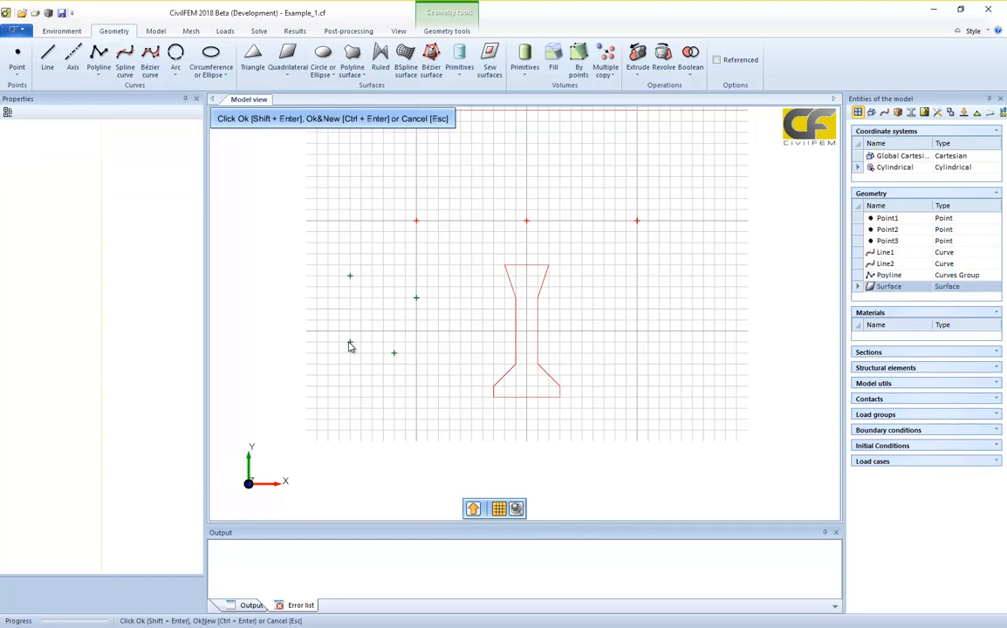
scroll(339, 339, "up", 2)
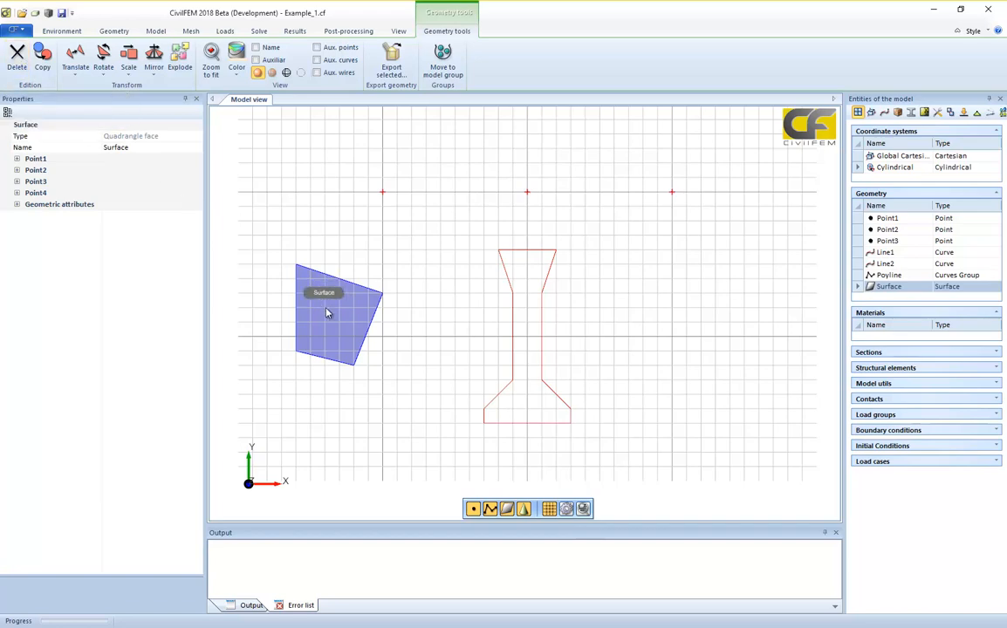
Look up the shortcut assigned to the Delete command in the keyboard customization, and delete the quadrilateral surface.
left_click(72, 12)
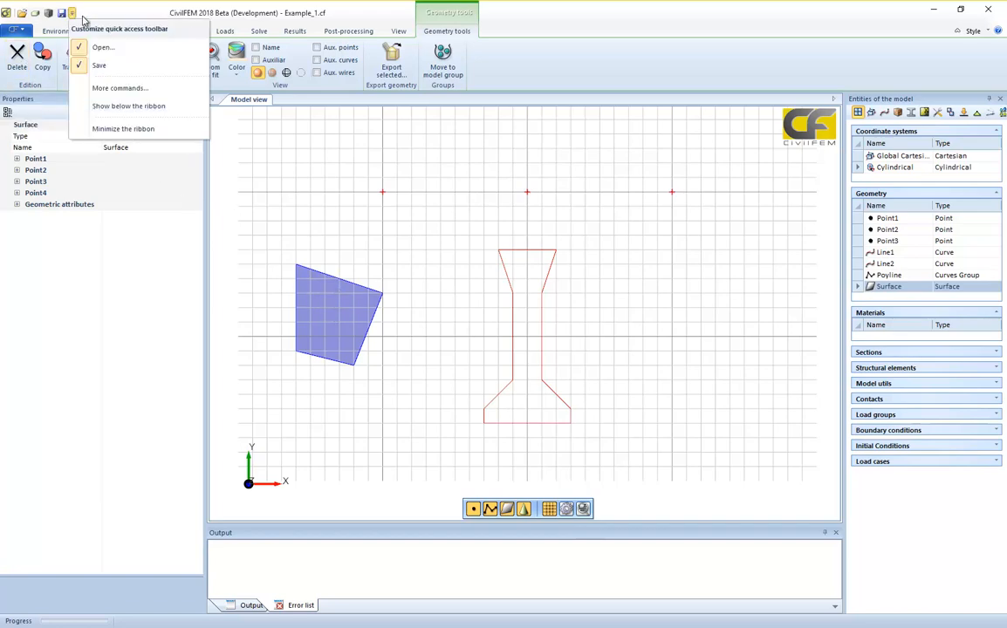
left_click(172, 90)
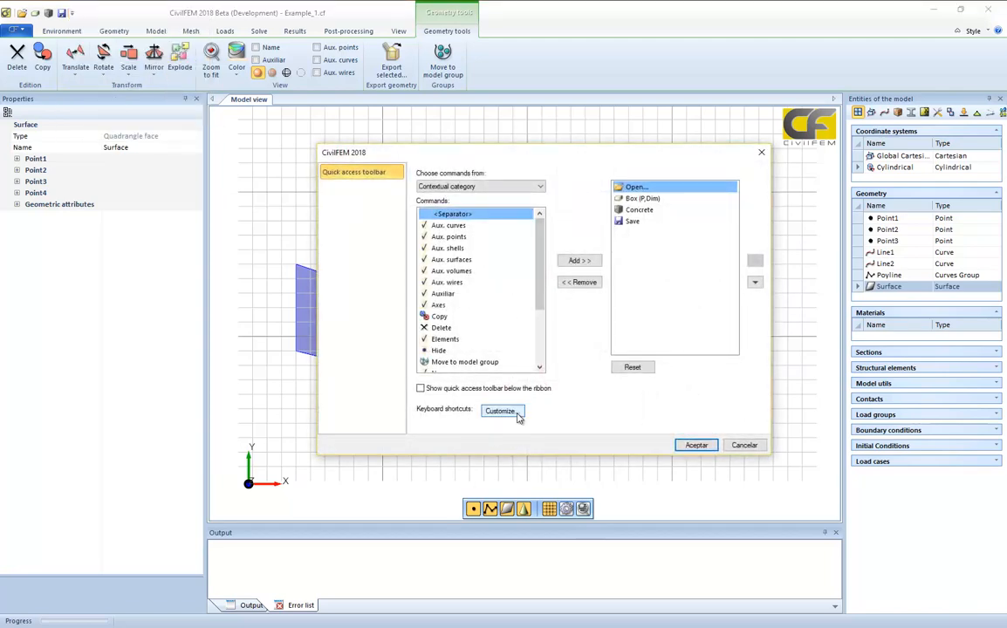
left_click(517, 416)
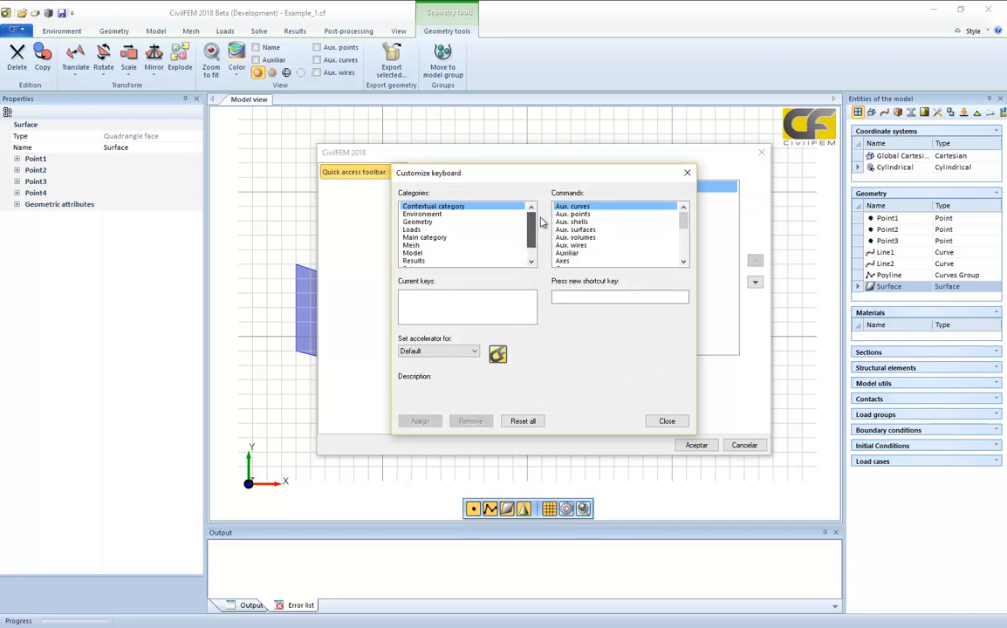
scroll(636, 227, "down", 3)
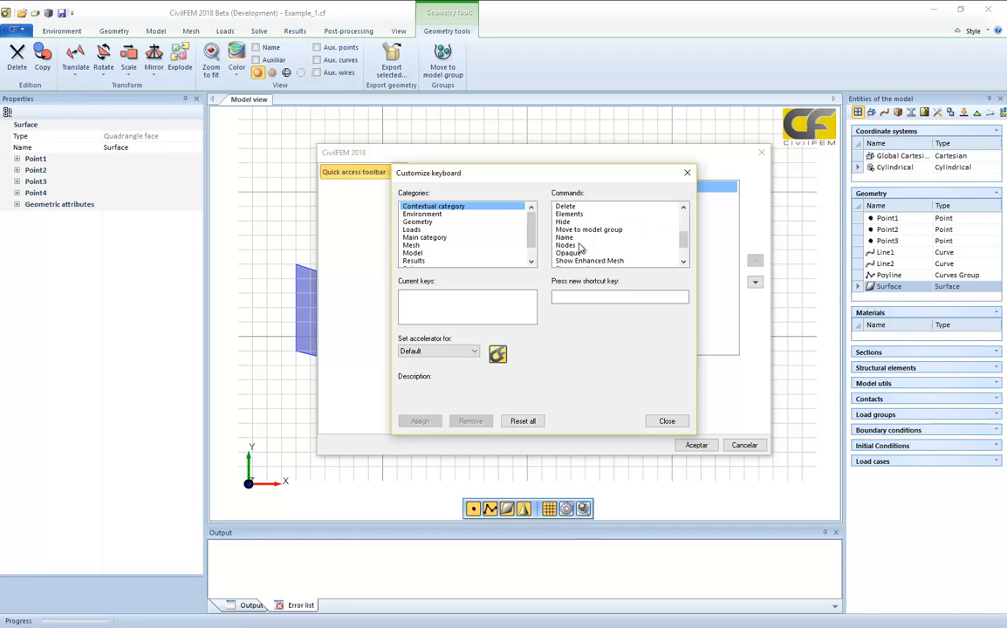
scroll(581, 248, "down", 2)
scroll(586, 252, "up", 2)
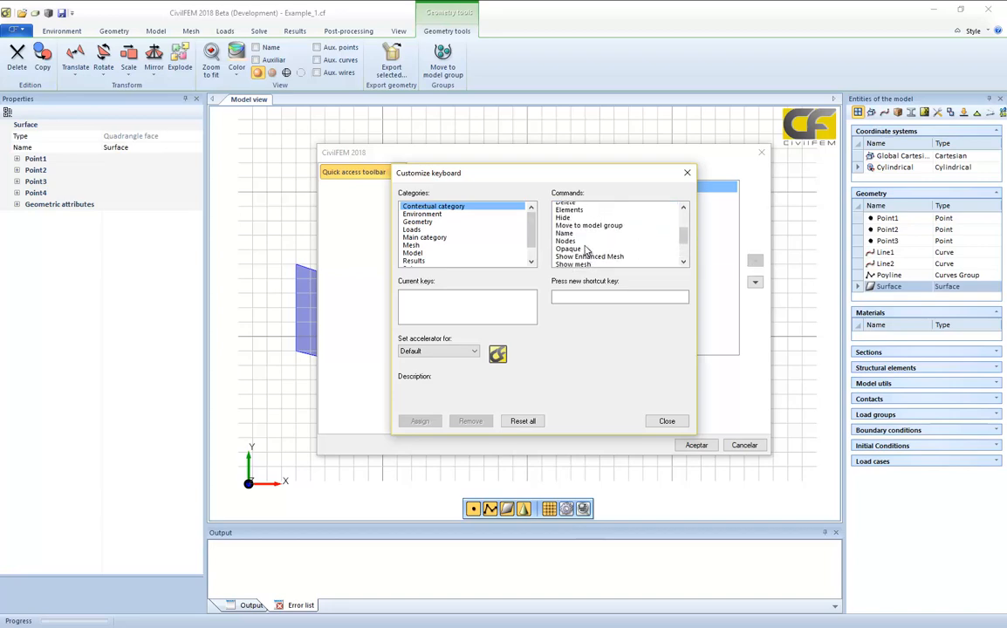
left_click(579, 223)
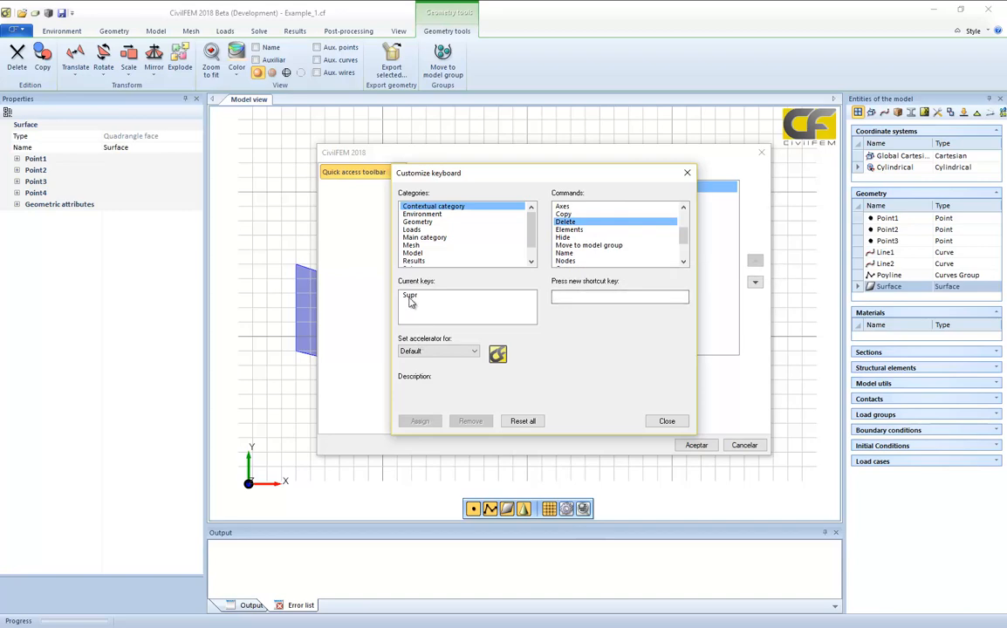
left_click(667, 420)
left_click(695, 445)
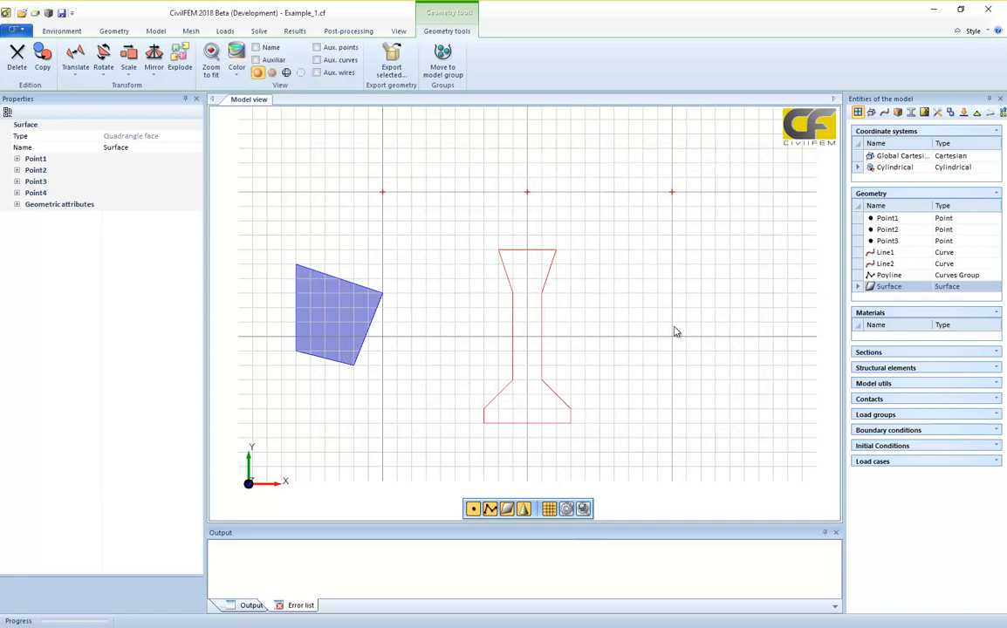
key("Delete")
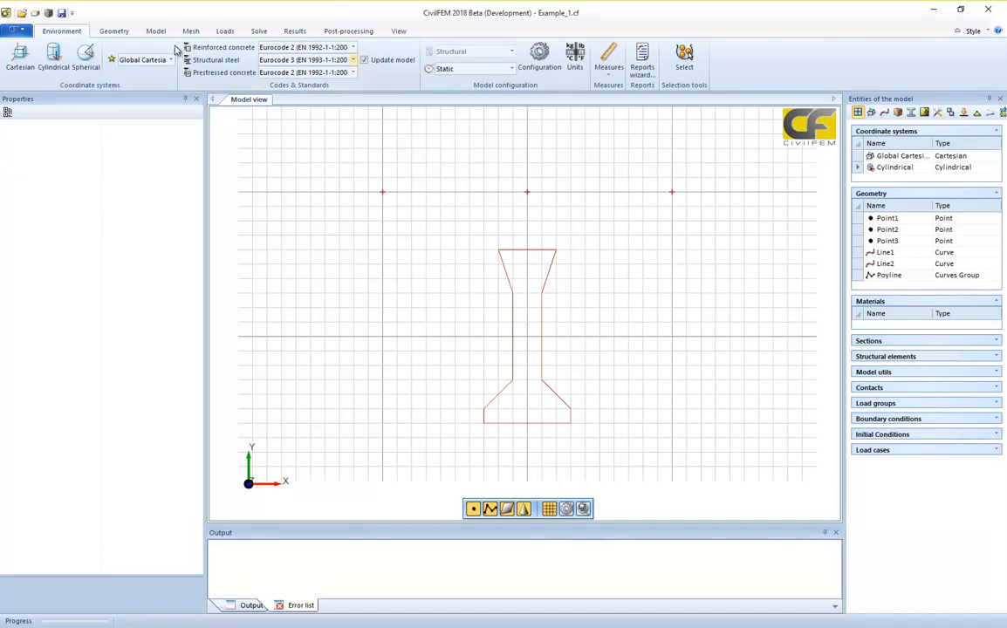
Create a closed-polyline surface named Surface using the I-shaped Poyline as its boundary.
left_click(114, 31)
left_click(351, 65)
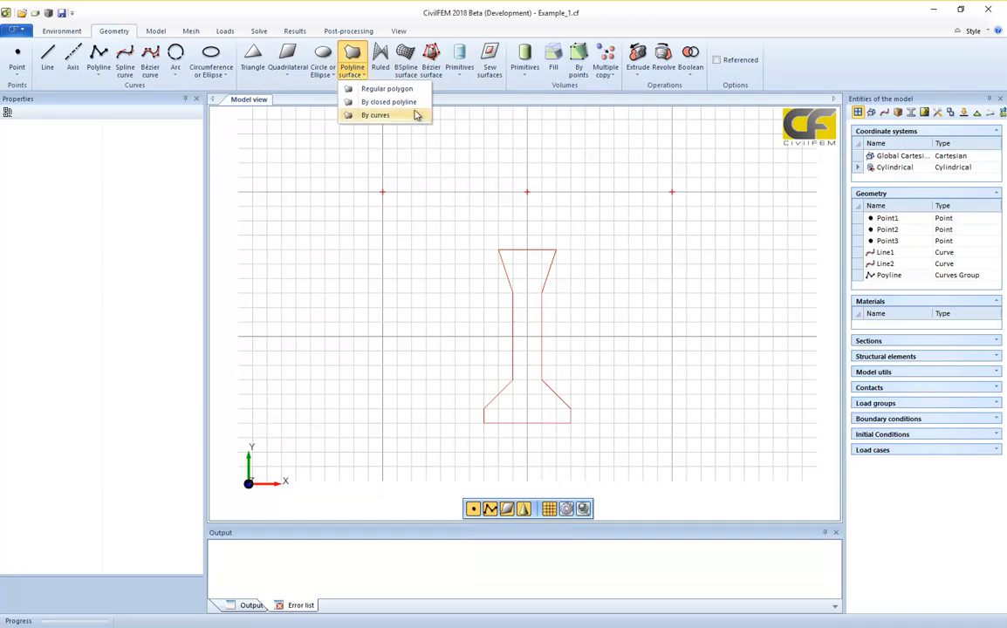
left_click(375, 101)
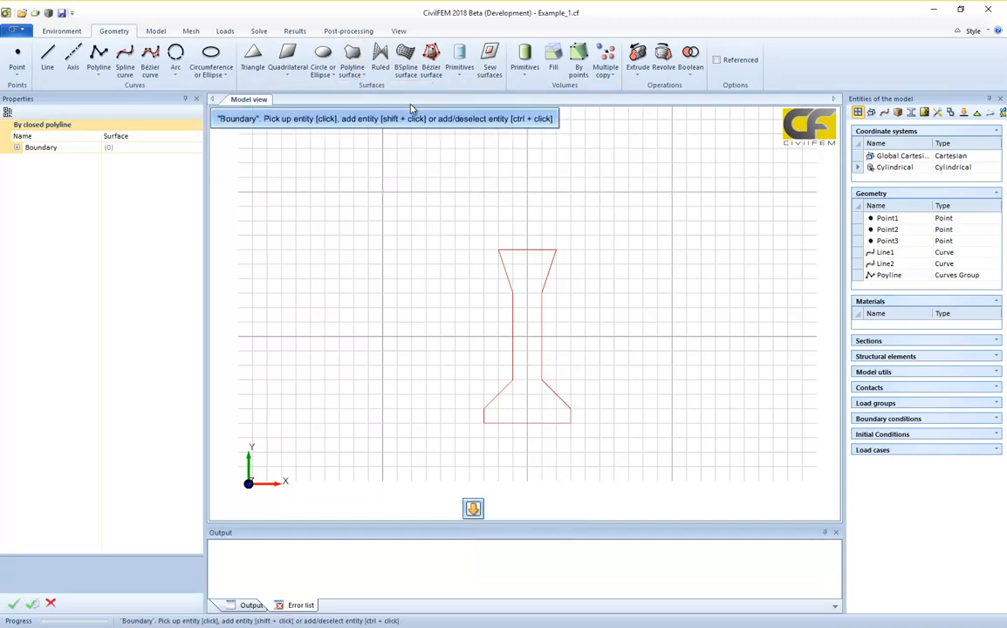
left_click(515, 253)
left_click(131, 135)
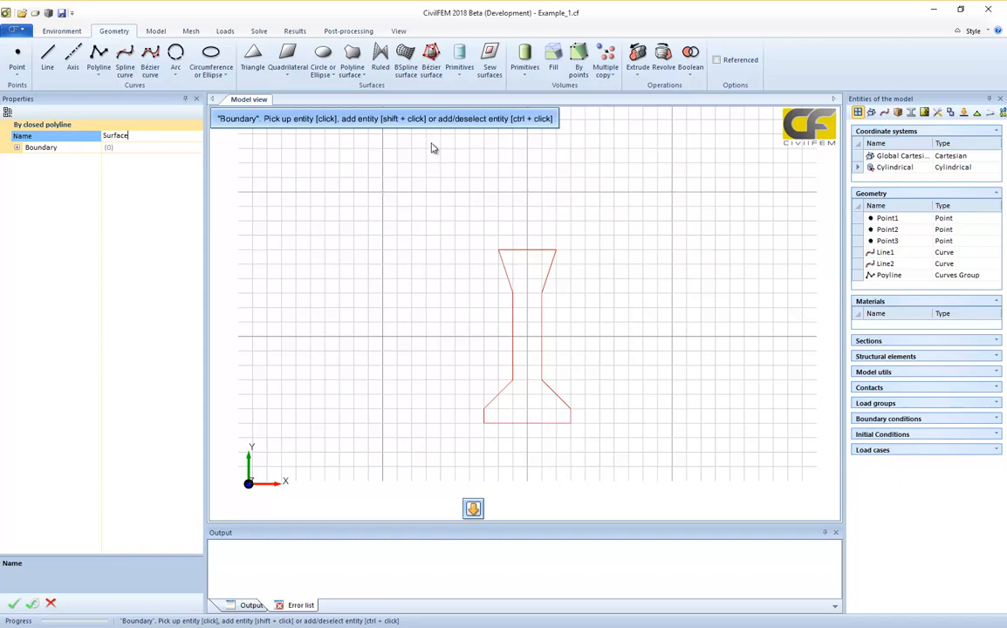
left_click(510, 281)
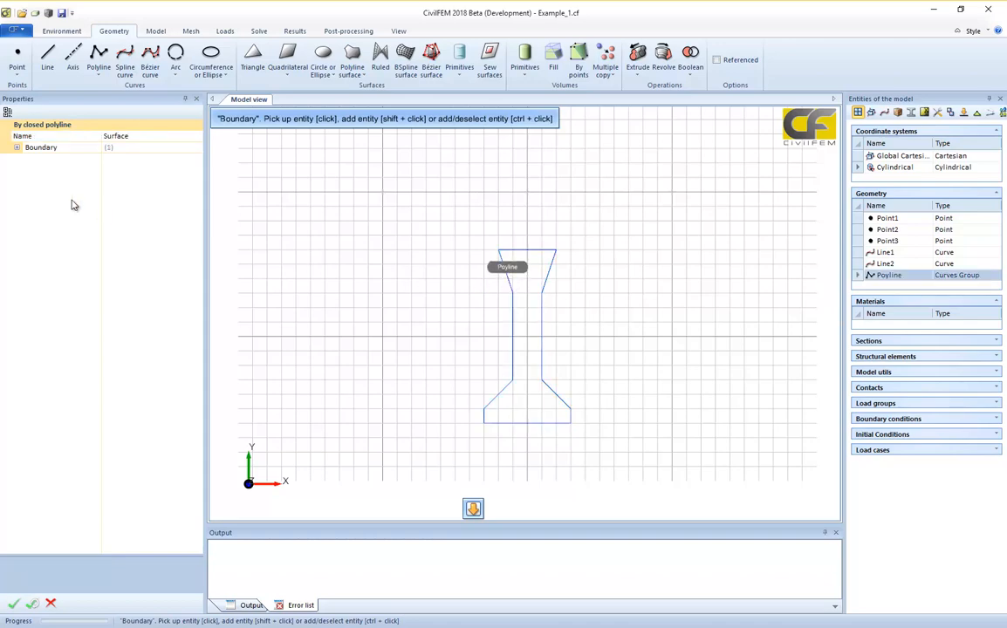
left_click(17, 148)
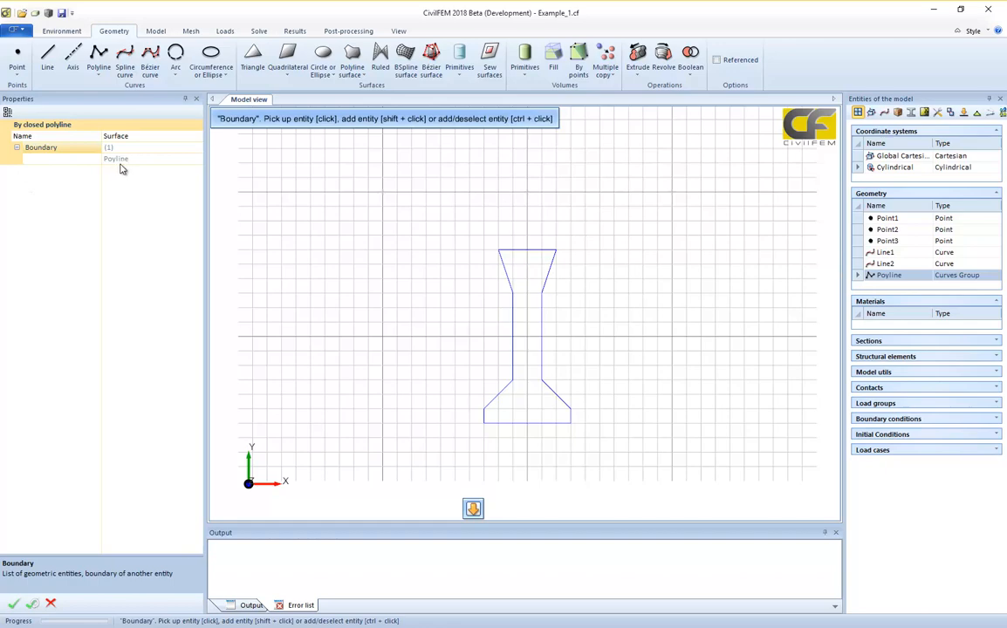
left_click(55, 508)
left_click(13, 603)
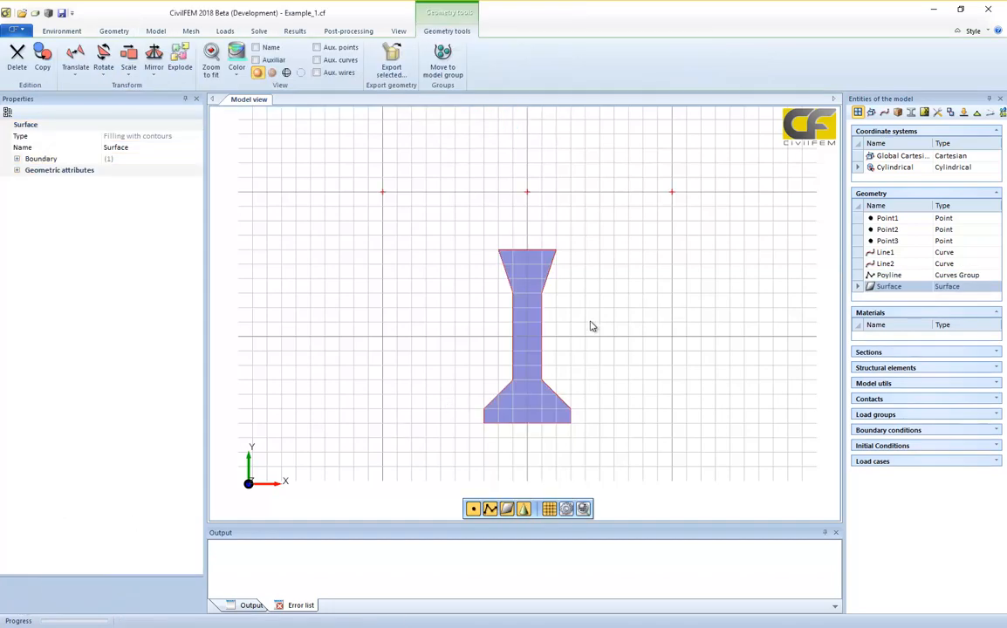
Expand the surface's boundary polyline points and set the X coordinate of $Point (9) to 0.6 m, followed by 1 m.
left_click(17, 159)
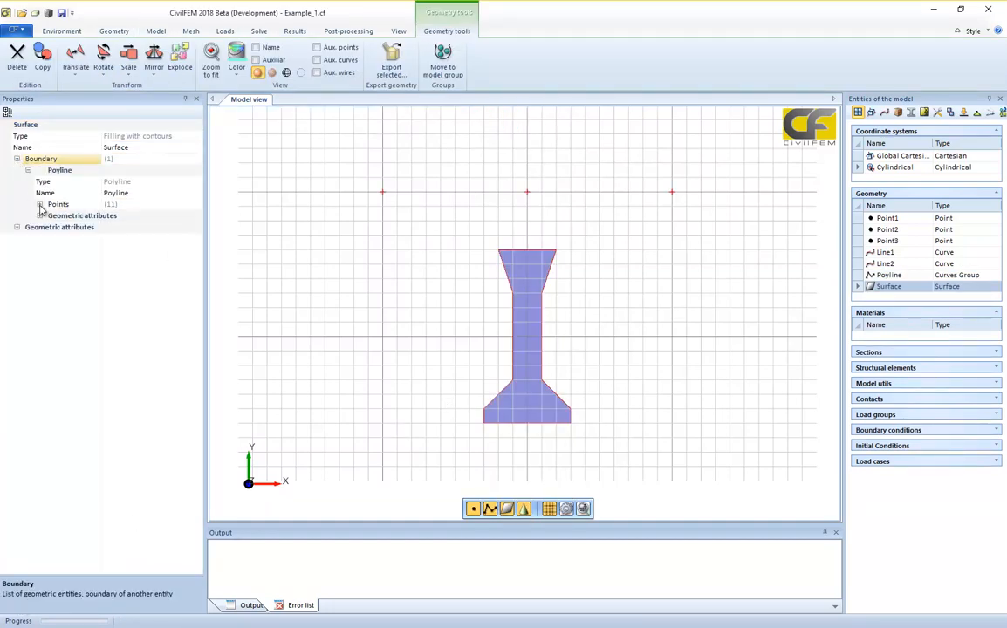
left_click(39, 204)
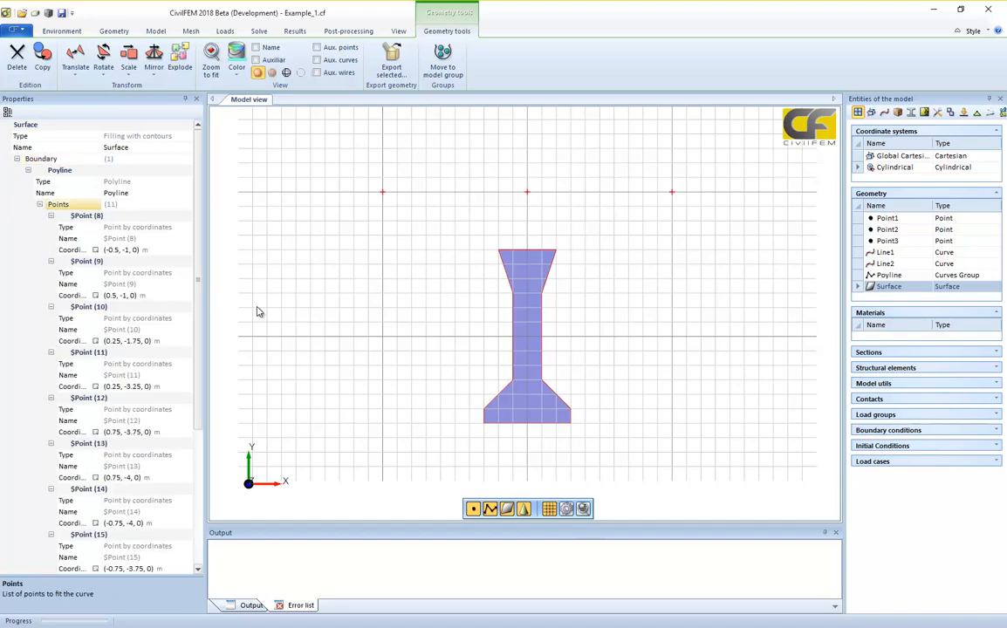
scroll(550, 276, "up", 2)
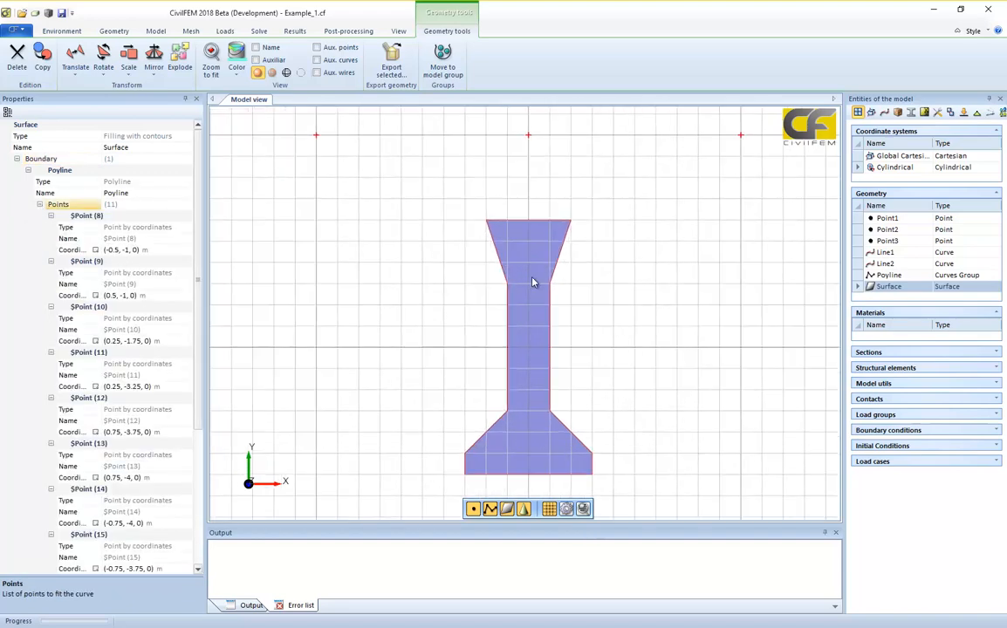
left_click(113, 297)
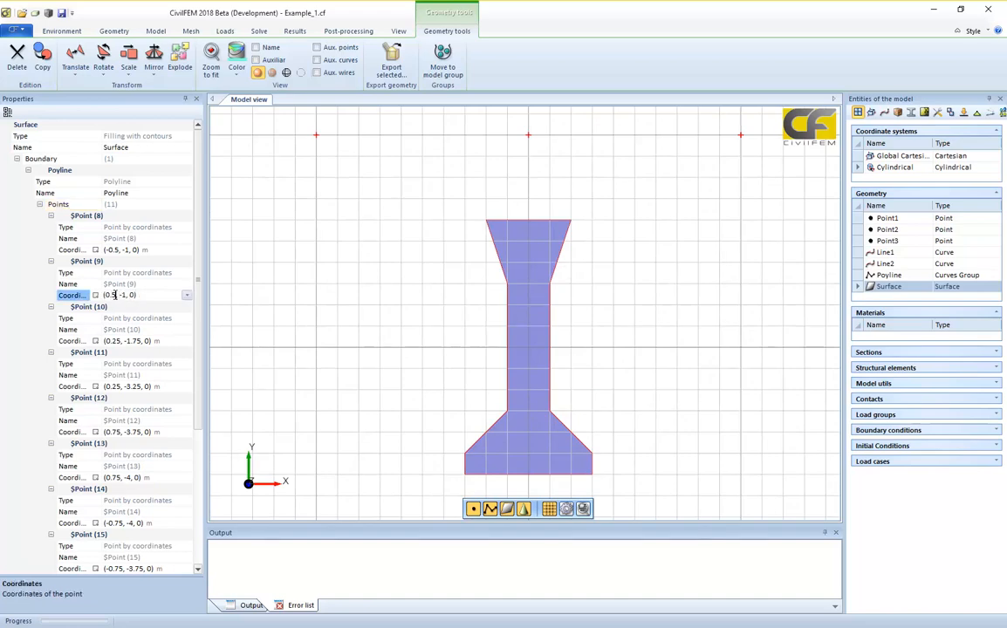
type("6")
key("Return")
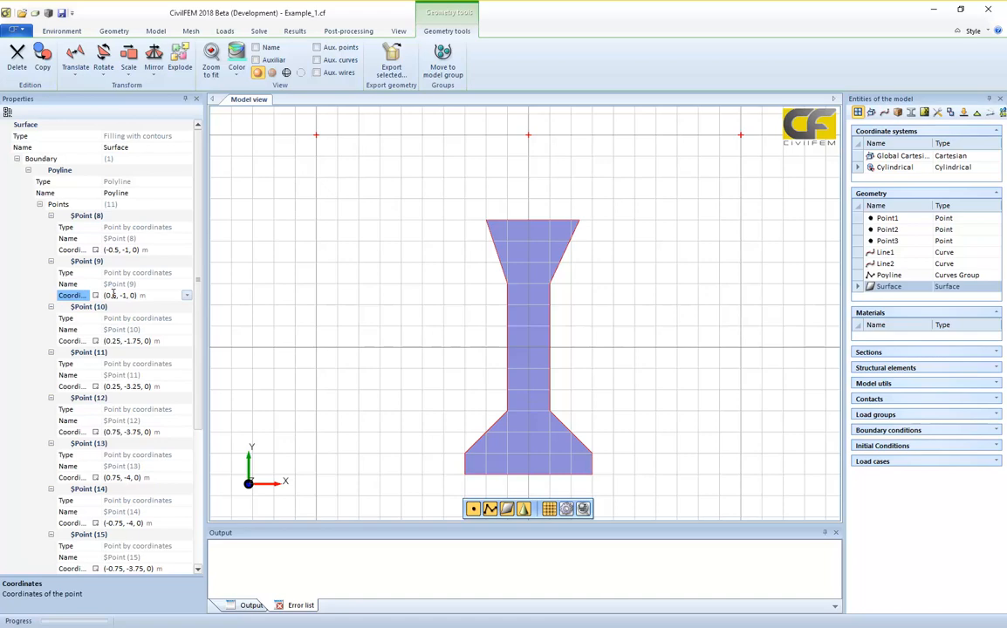
left_click(114, 295)
type("1")
key("Return")
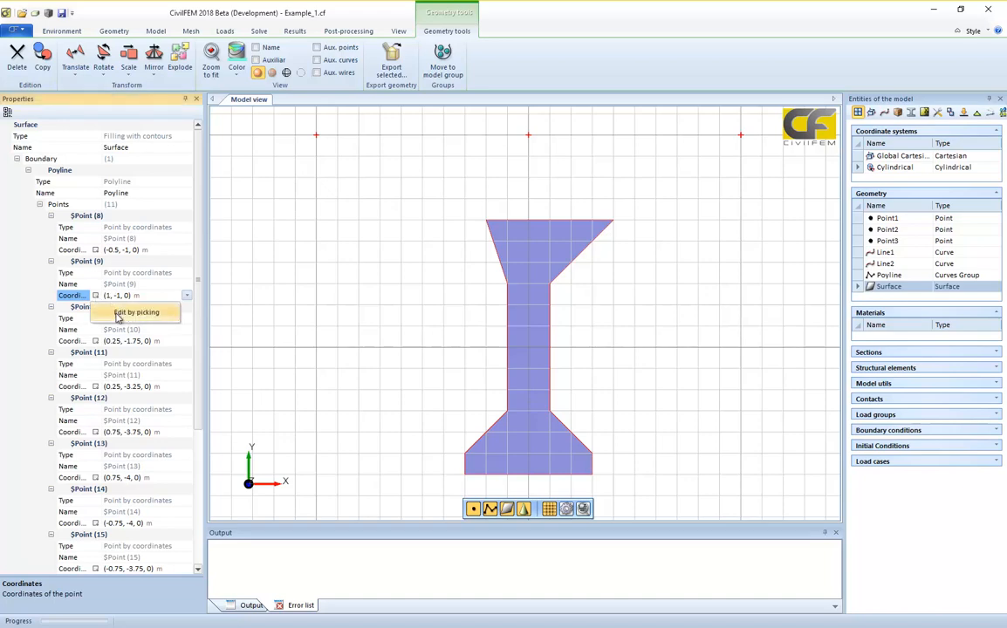
Edit $Point (9) by picking on the grid, trying (0.5, -0.75, 0) and settling on (0.5, -1, 0) m.
left_click(96, 296)
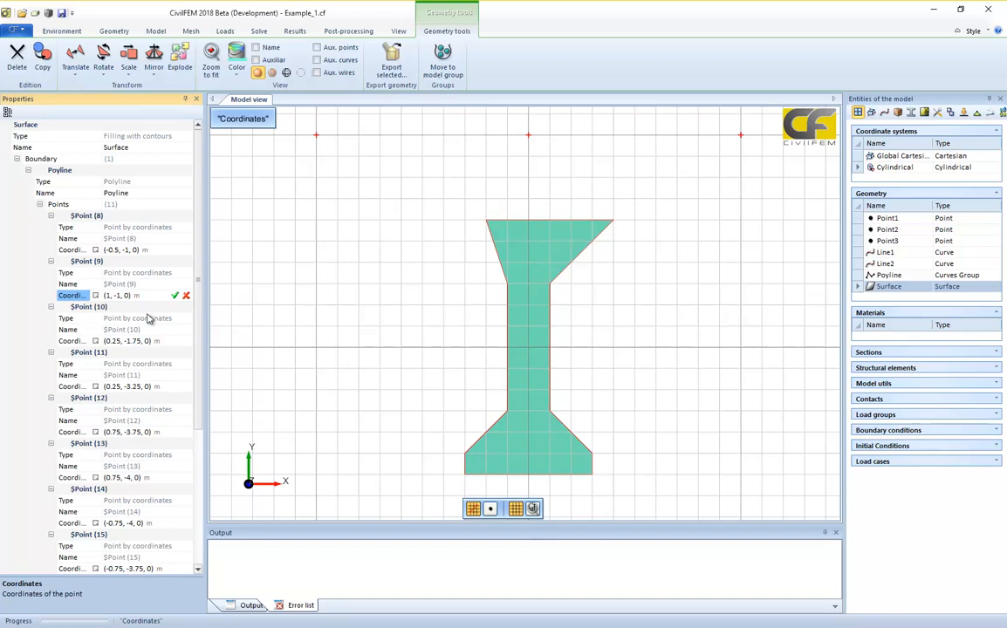
left_click(571, 205)
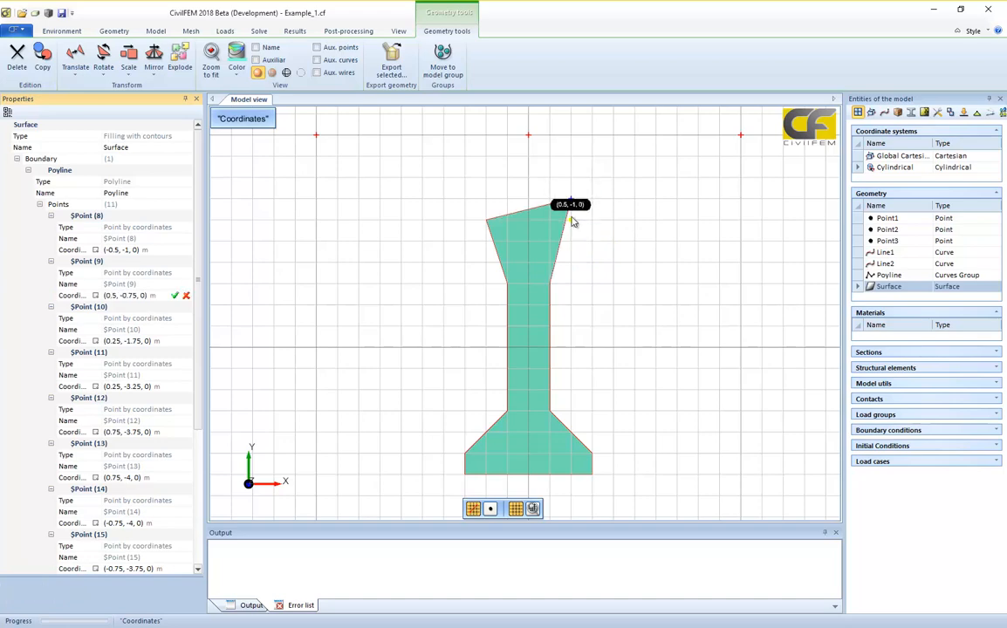
left_click(572, 224)
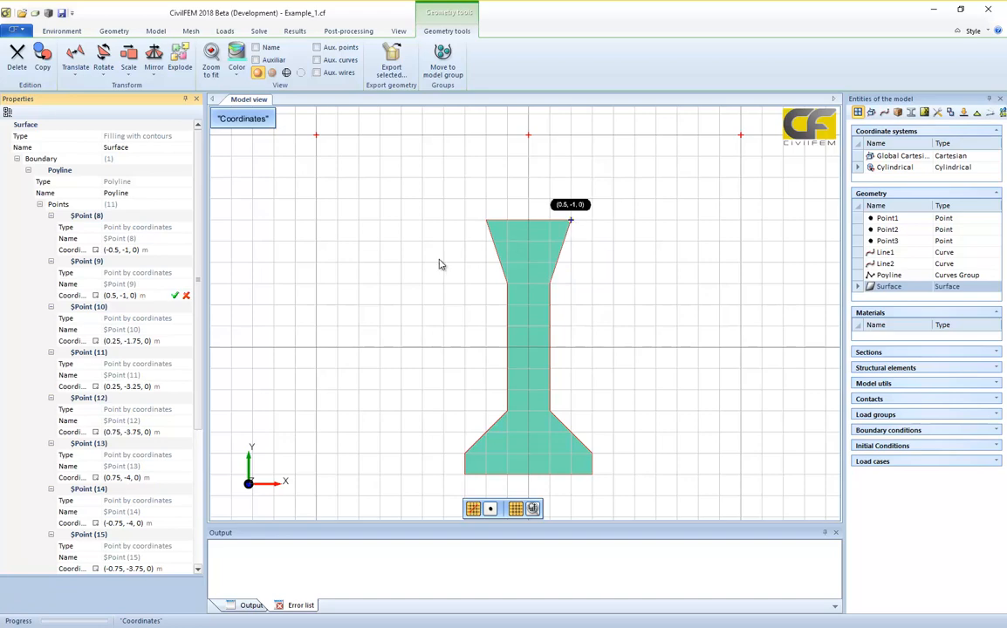
left_click(176, 297)
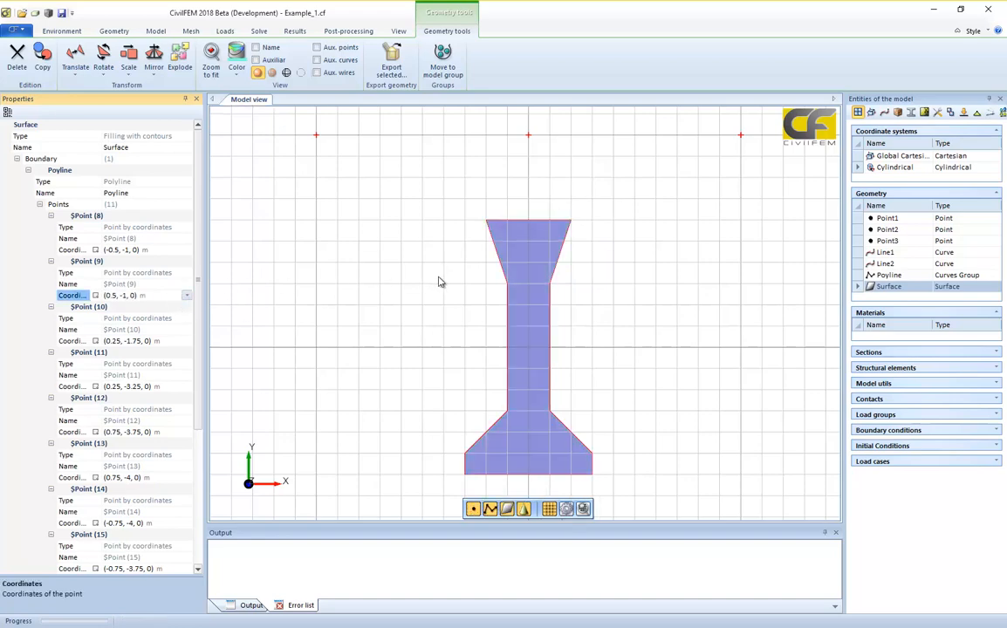
Switch the coordinate units of $Point (9) to inches and to feet in turn.
left_click(187, 295)
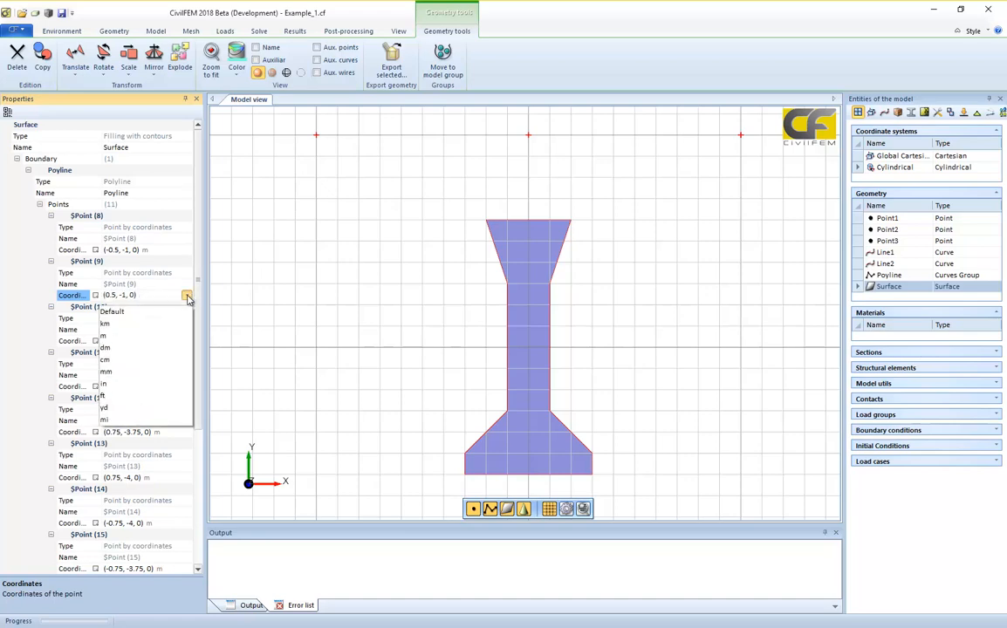
left_click(181, 384)
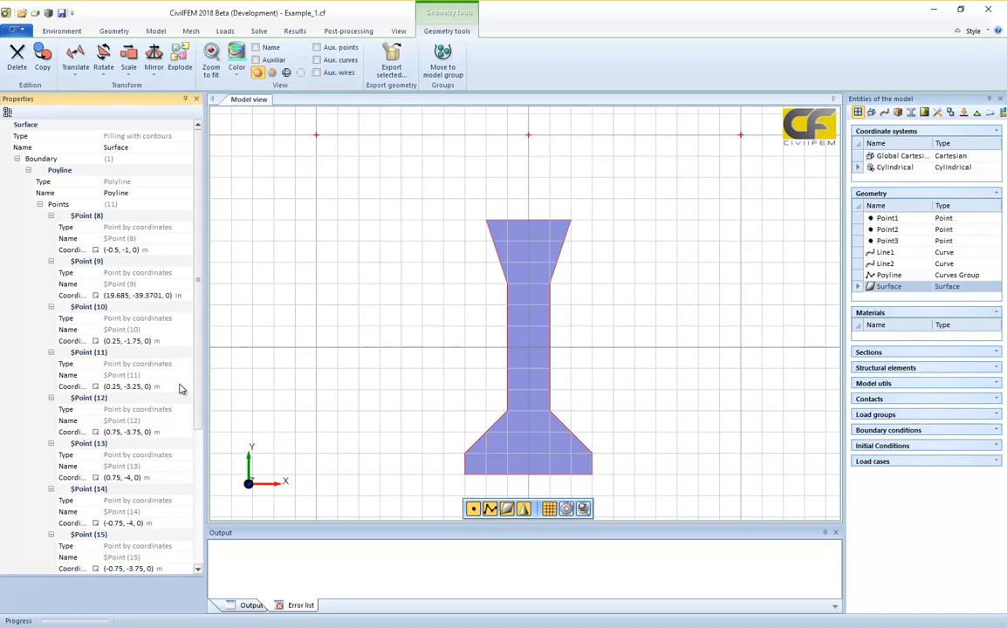
double_click(185, 297)
left_click(186, 297)
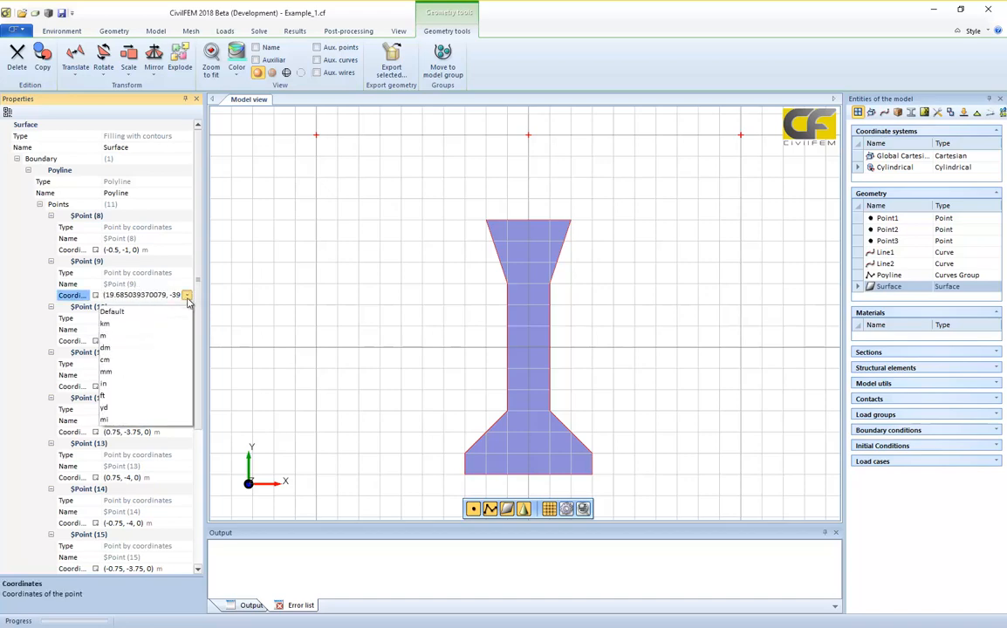
left_click(175, 395)
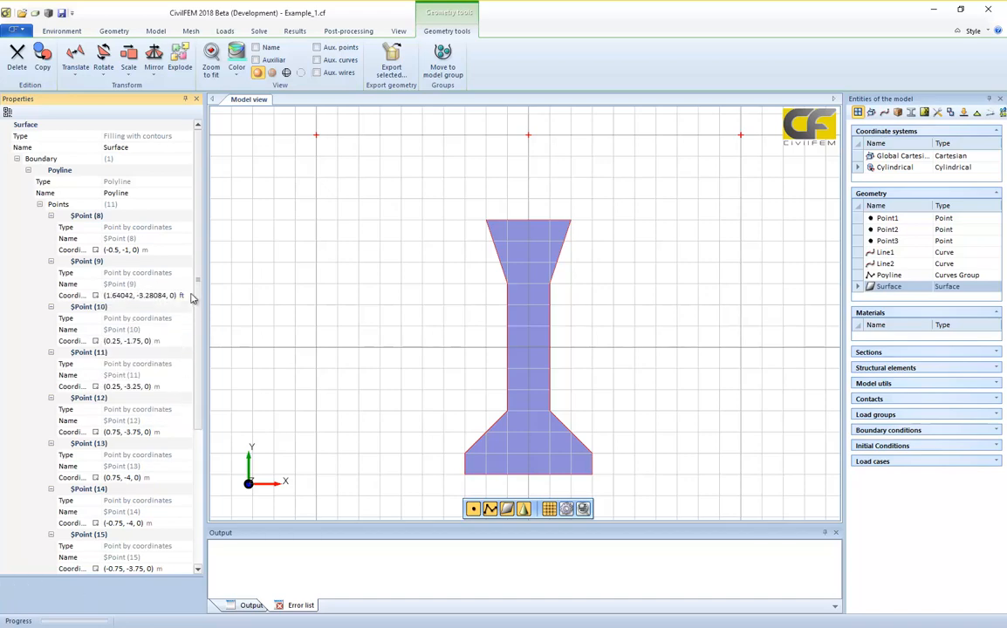
Switch the coordinate units of $Point (9) to centimetres.
left_click(181, 295)
left_click(187, 295)
left_click(178, 360)
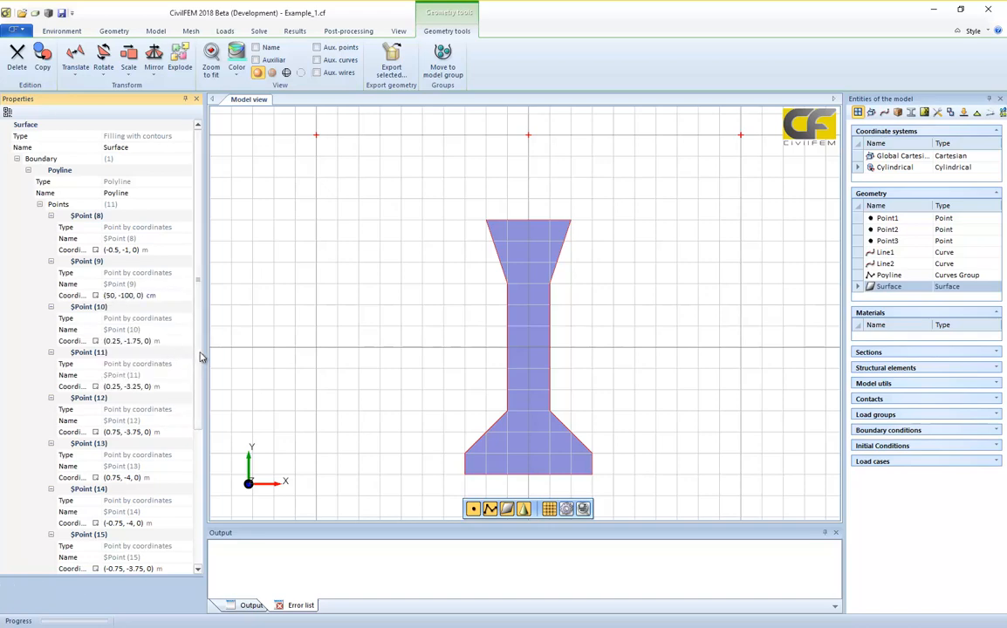
Collapse the surface's boundary details and switch the coordinate units of Point1 to inches.
left_click(17, 159)
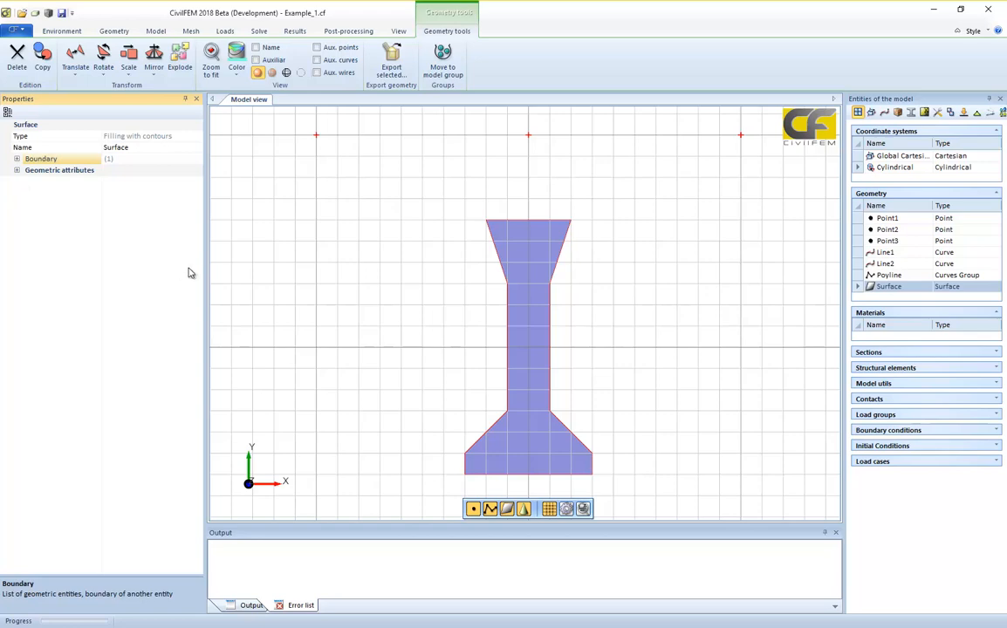
left_click(888, 218)
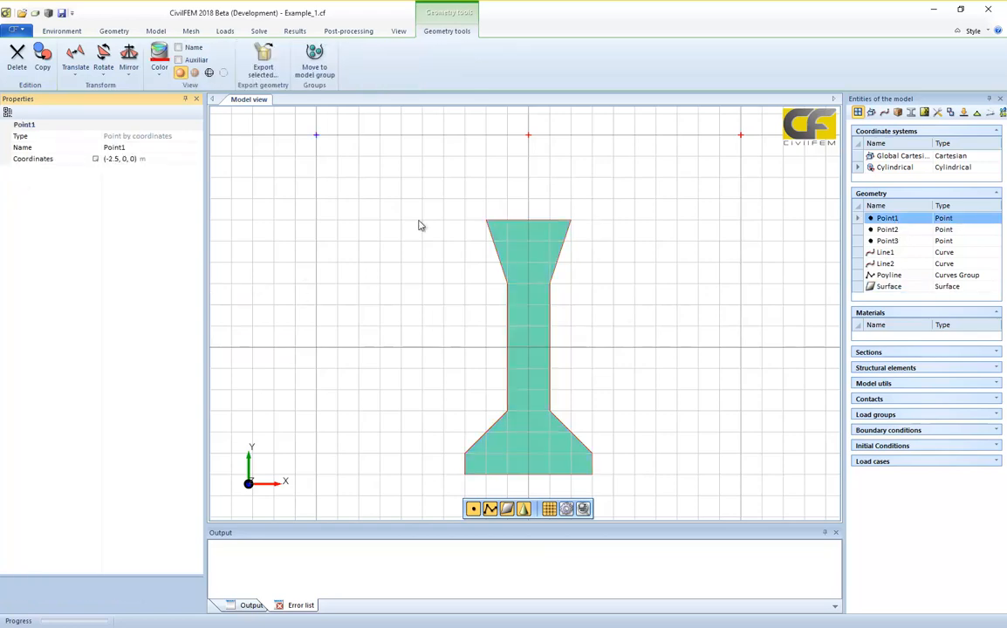
left_click(175, 158)
left_click(195, 158)
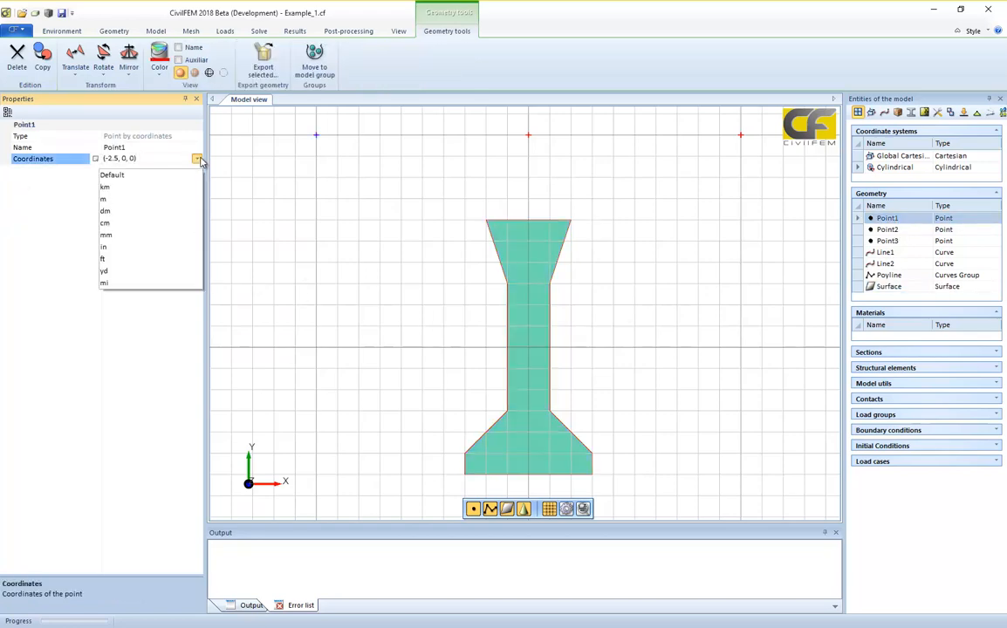
left_click(177, 248)
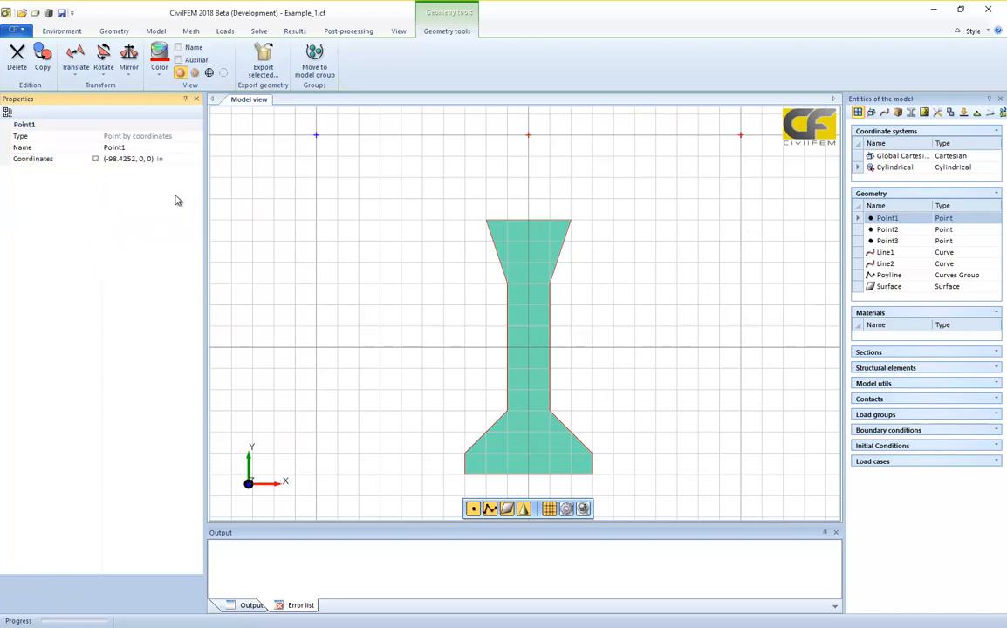
Check the coordinates of Point2 and switch the coordinate units of Point3 to centimetres.
left_click(888, 229)
left_click(161, 159)
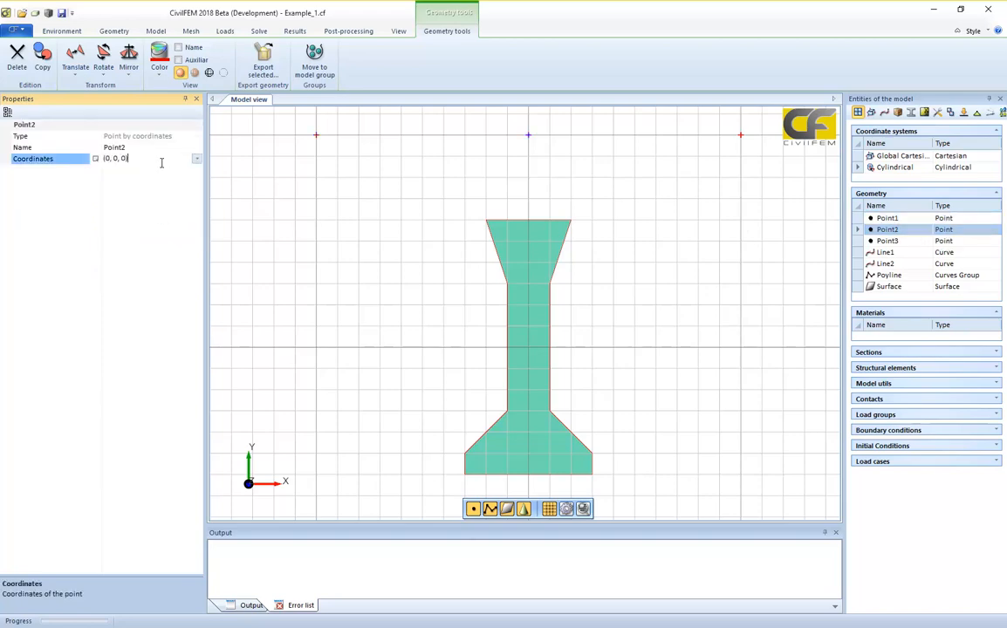
left_click(888, 241)
left_click(196, 160)
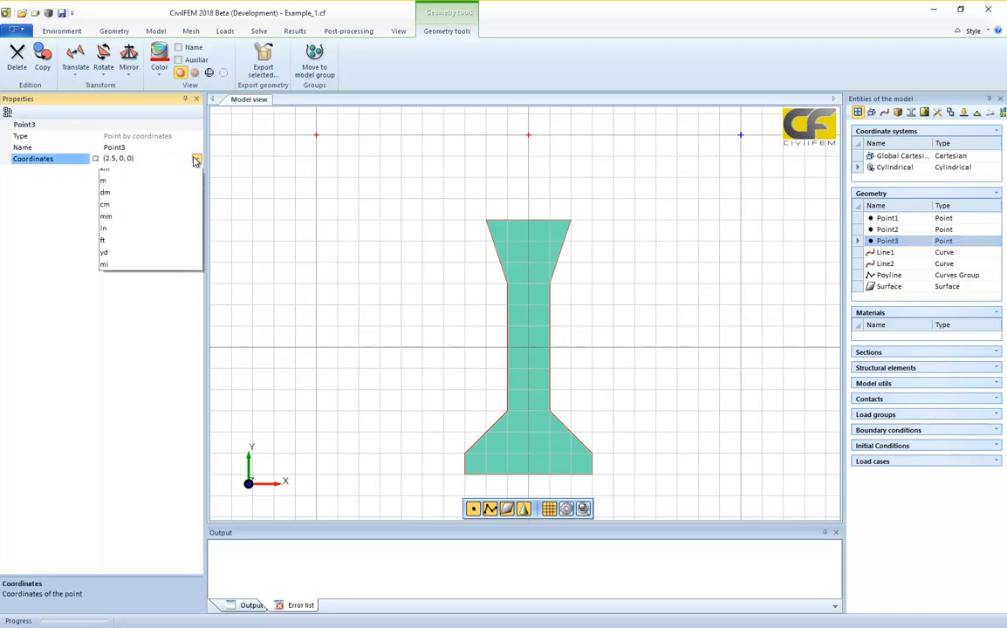
left_click(194, 205)
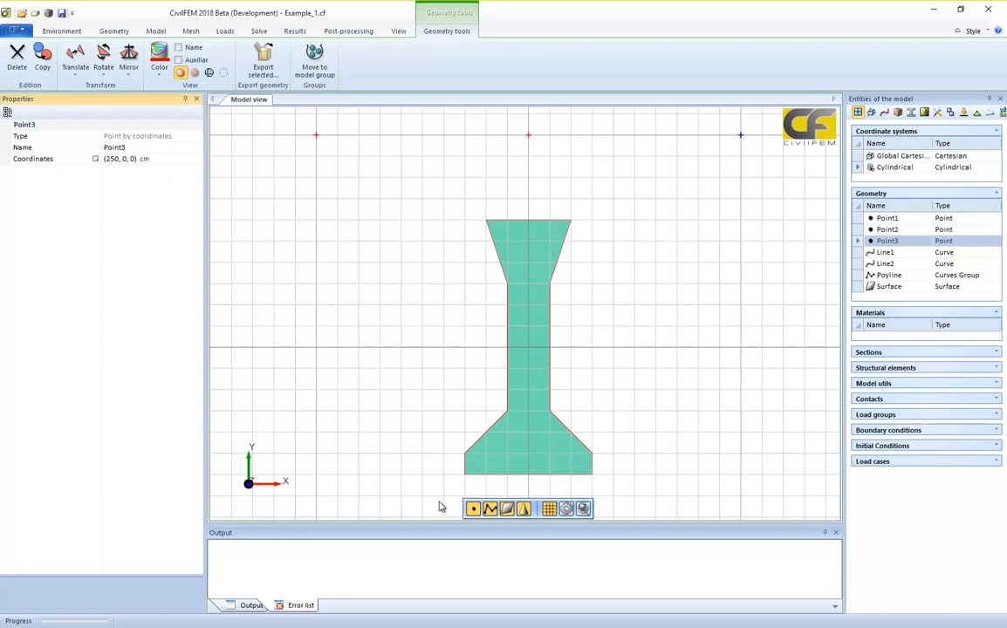
Hide the working grid, and zoom, pan and orbit the model view to inspect the points, lines and I-shaped surface.
left_click(550, 511)
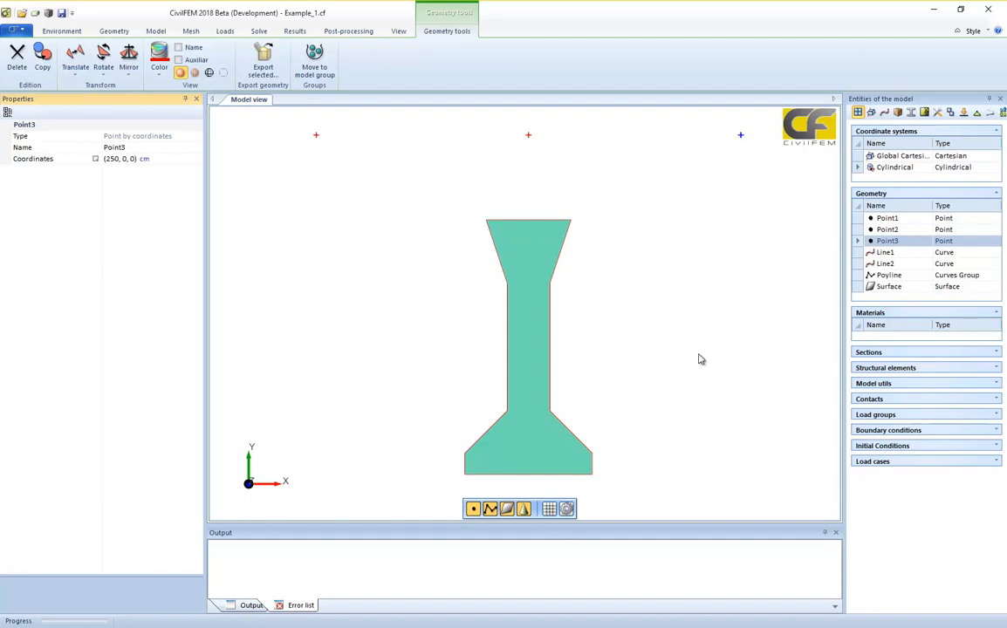
scroll(699, 359, "up", 5)
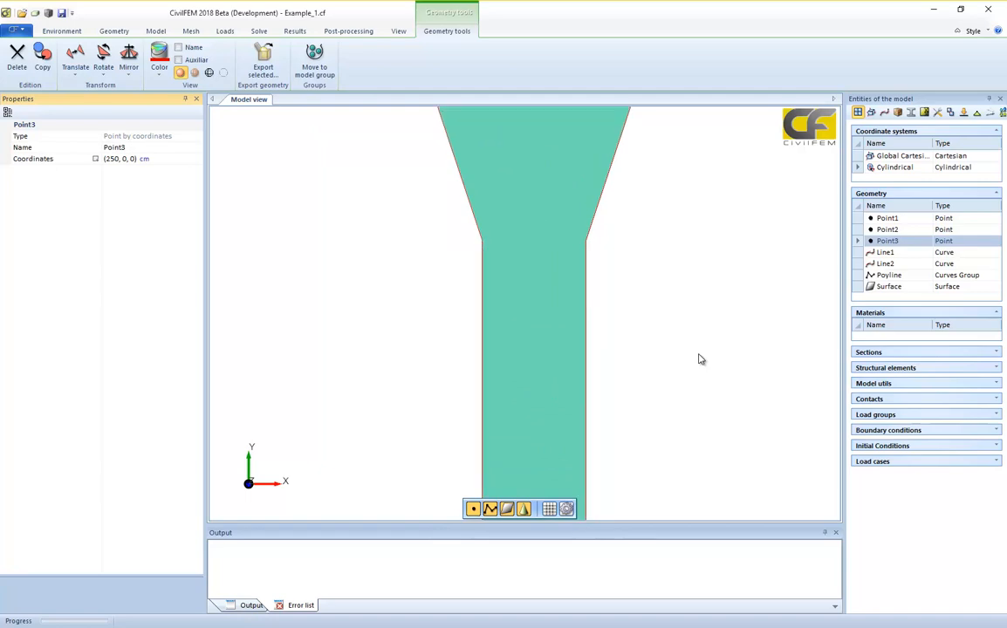
scroll(699, 359, "down", 7)
scroll(699, 358, "down", 3)
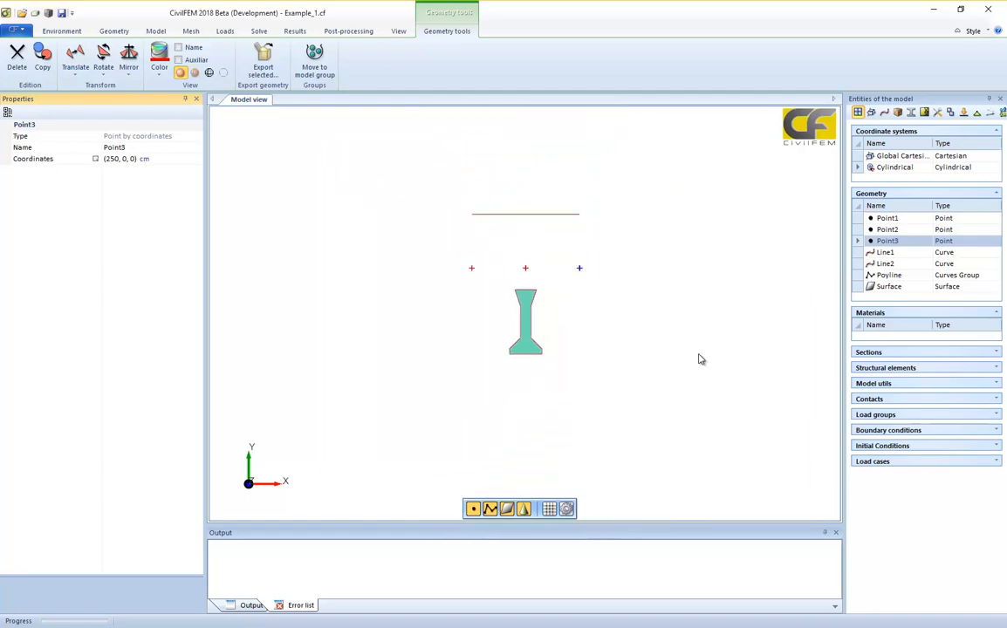
scroll(699, 358, "up", 3)
scroll(699, 358, "down", 1)
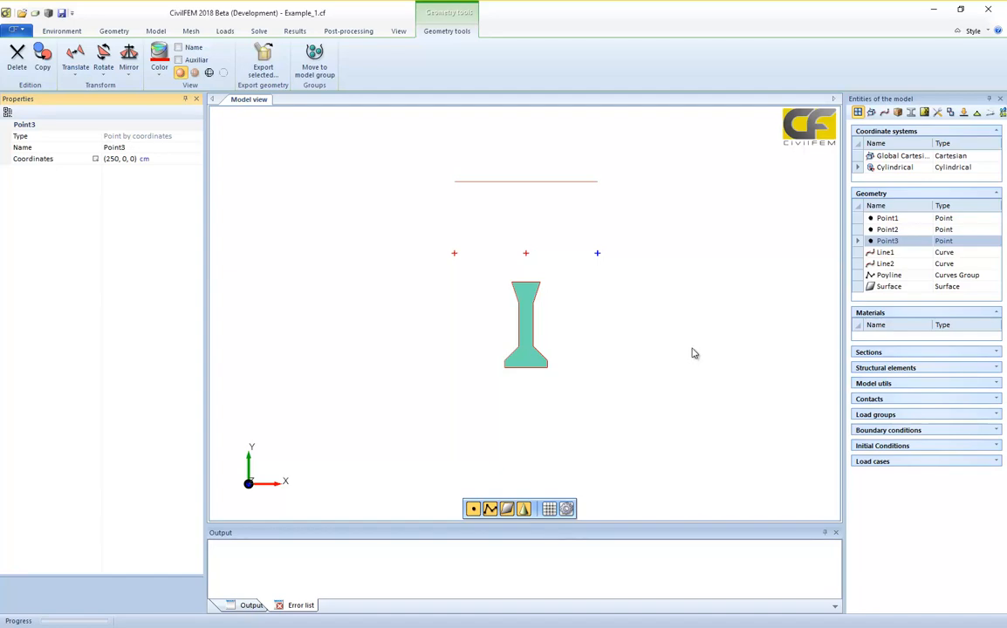
scroll(694, 354, "up", 1)
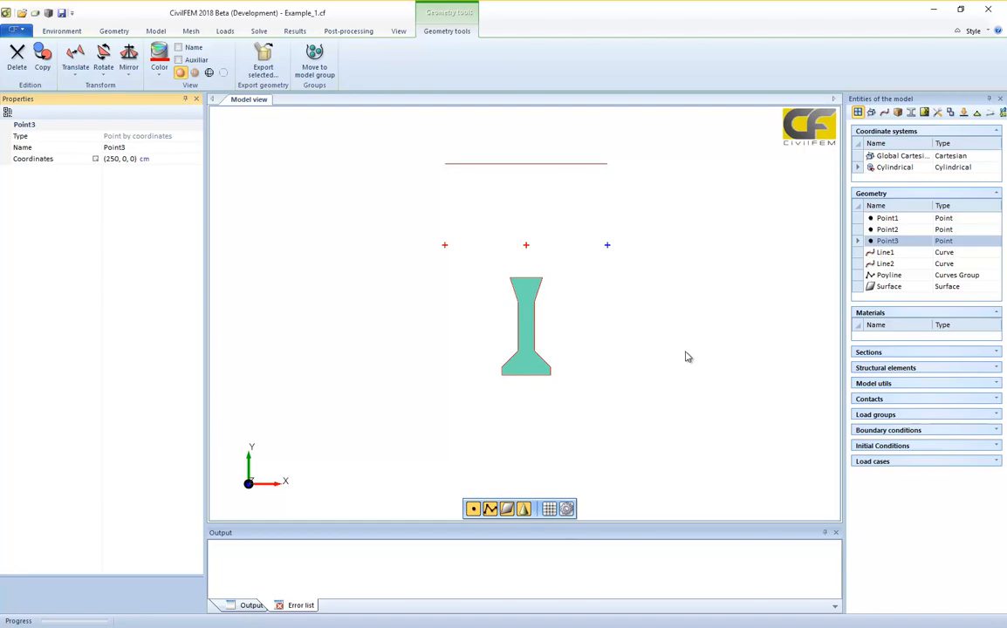
middle_click_drag(686, 357, 654, 378)
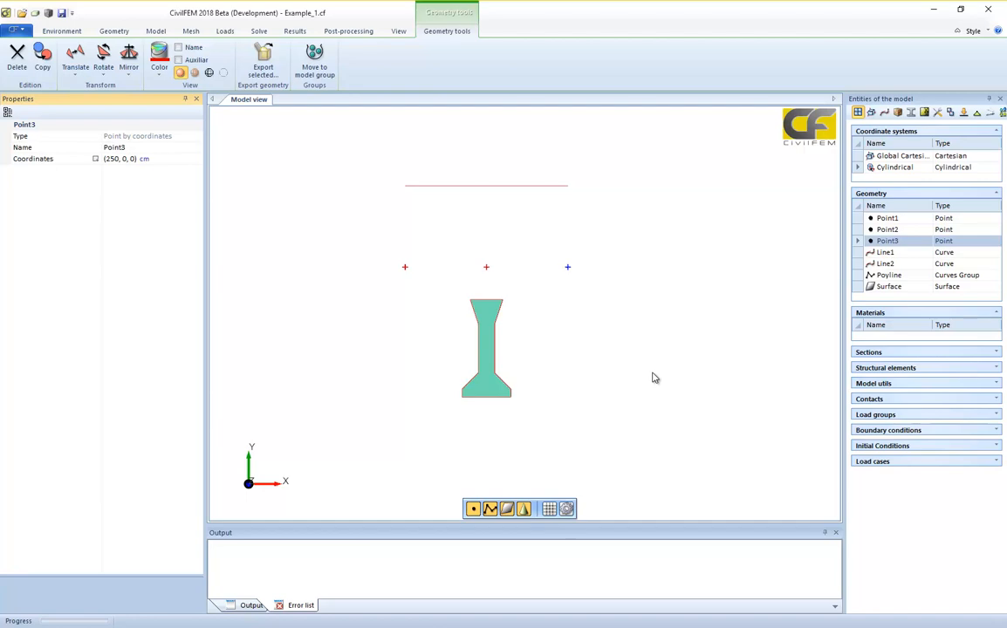
middle_click_drag(651, 373, 613, 434)
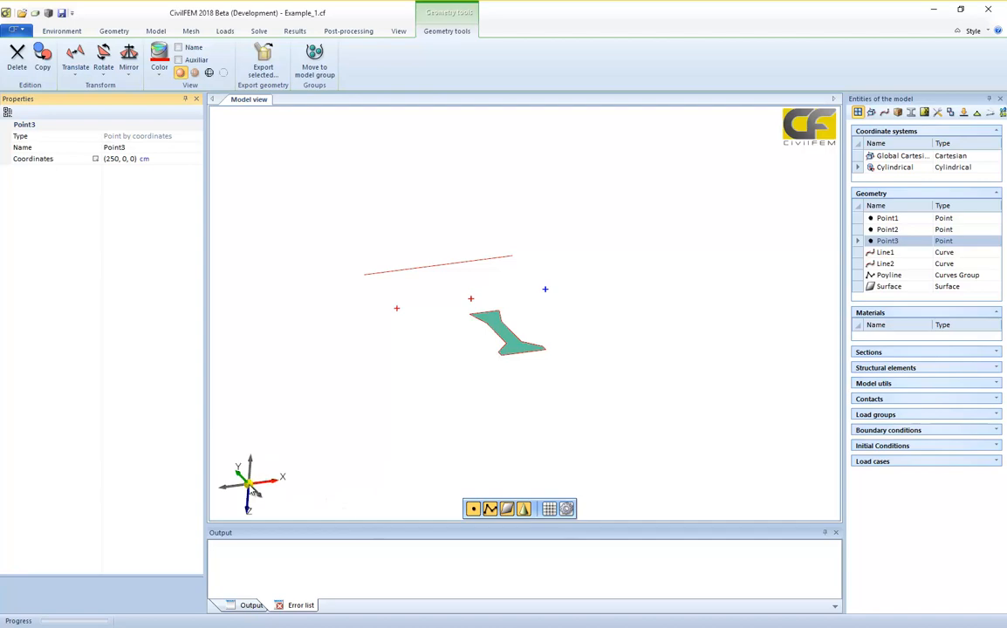
Fit the model in view, examine it in the YZ, XY and XZ views, orbit it, and return to the XY view.
left_click(250, 485)
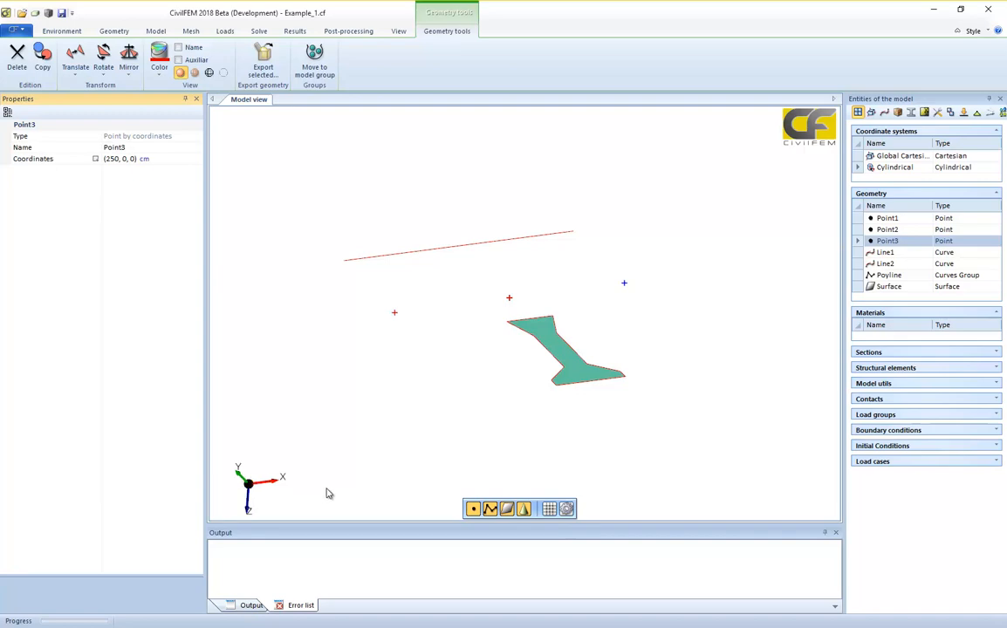
left_click(249, 485)
left_click(270, 487)
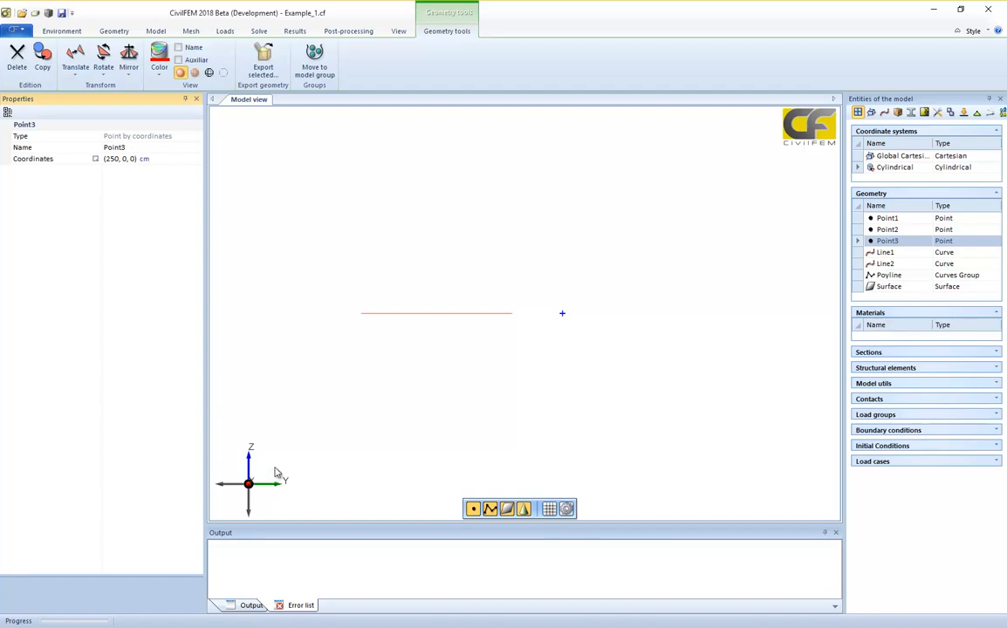
left_click(250, 468)
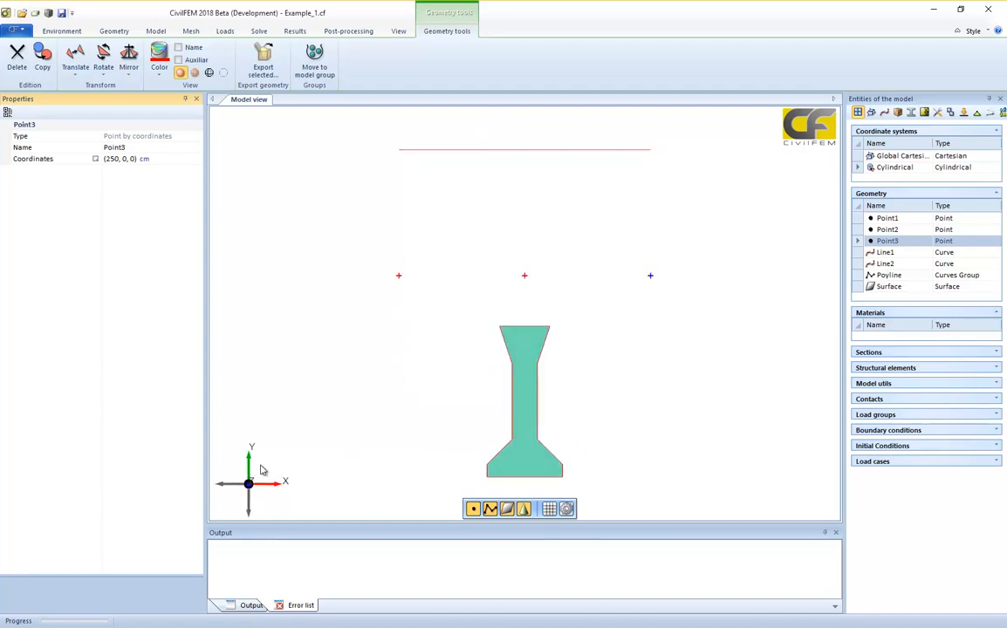
left_click(248, 472)
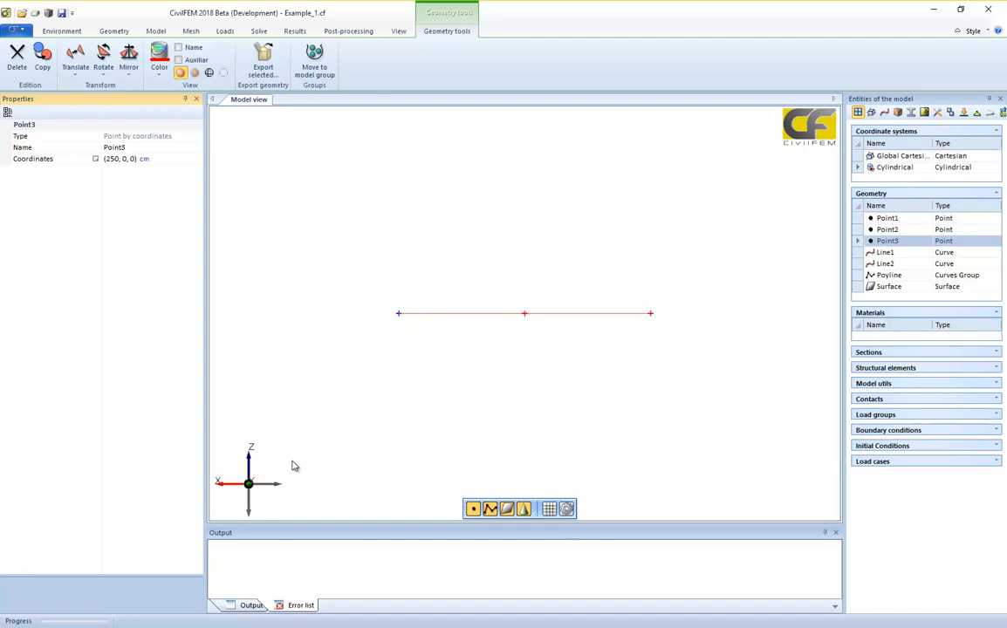
middle_click_drag(292, 463, 272, 487)
left_click(265, 467)
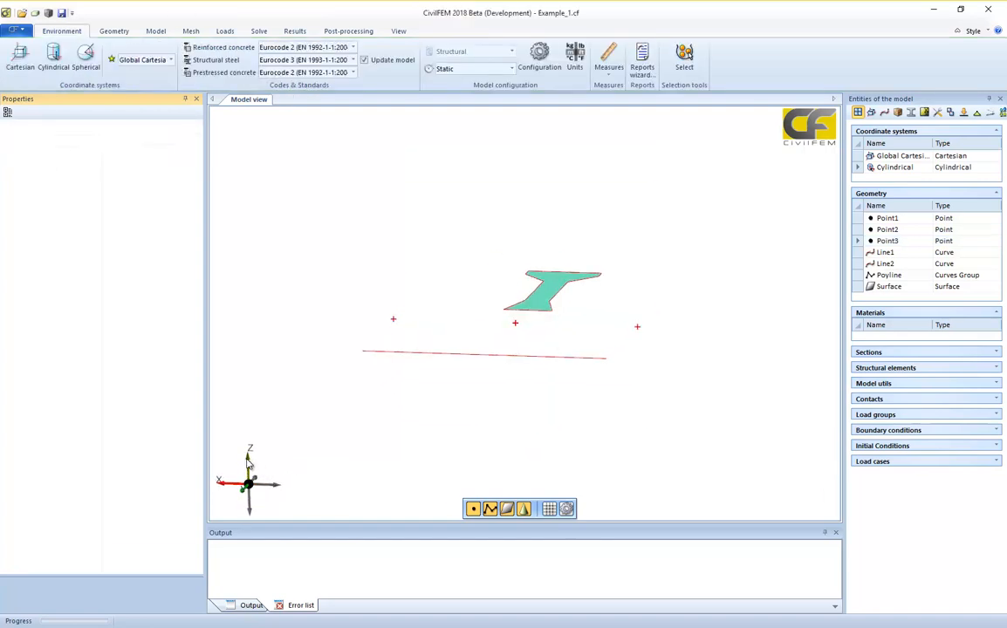
left_click(249, 465)
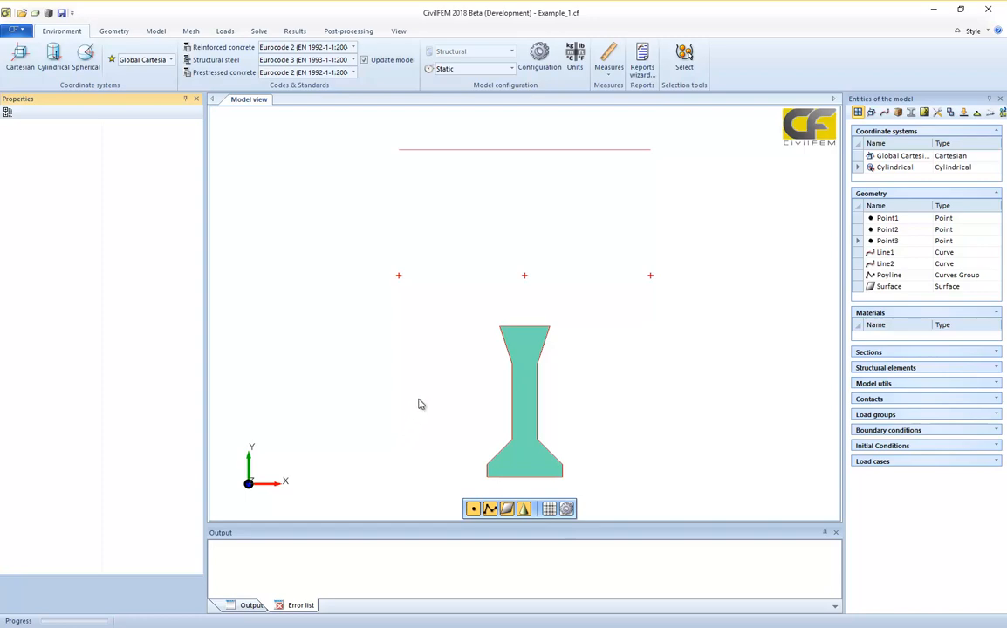
Show the Parameter list window, dock it together with the Output window and make the docked area slightly taller.
left_click(399, 31)
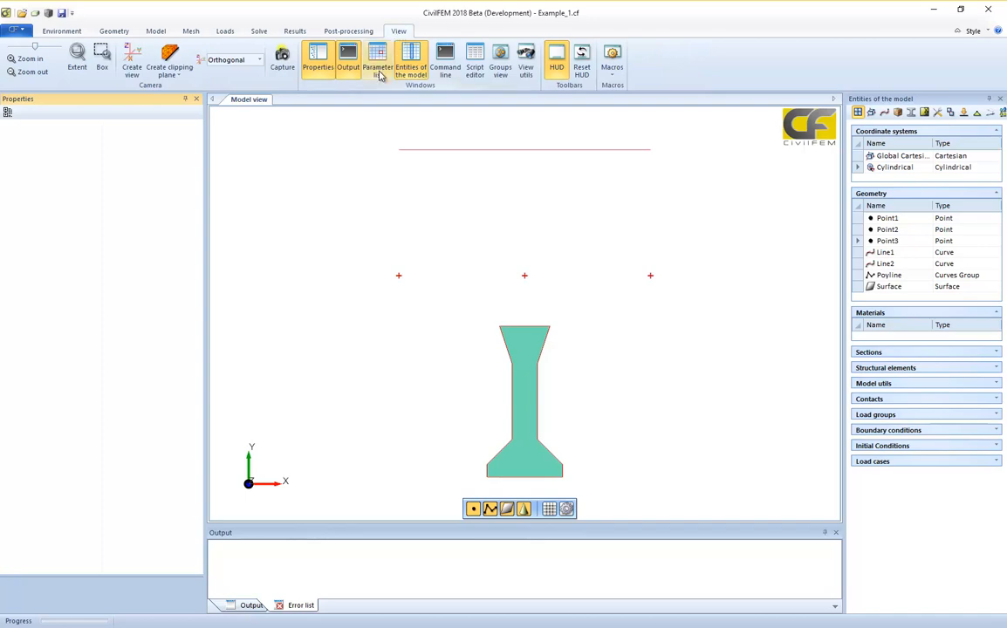
left_click(378, 68)
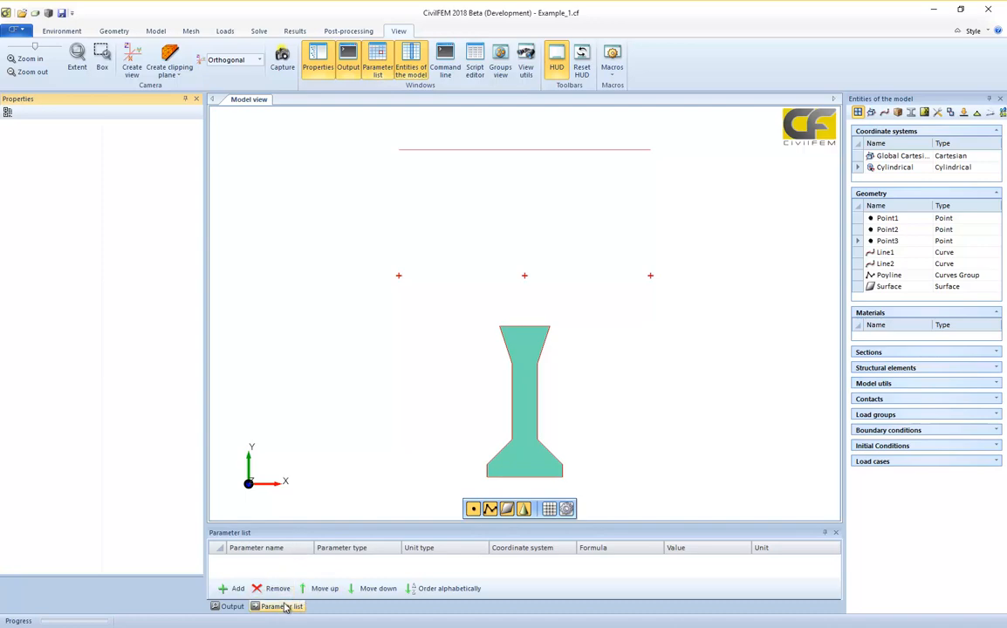
left_click_drag(267, 606, 244, 538)
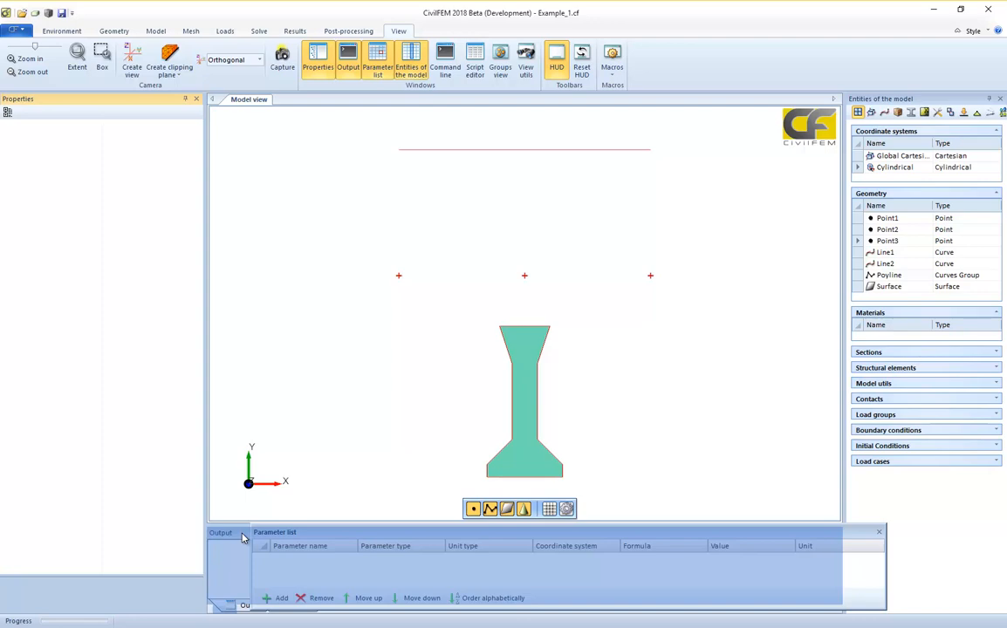
left_click_drag(244, 539, 244, 536)
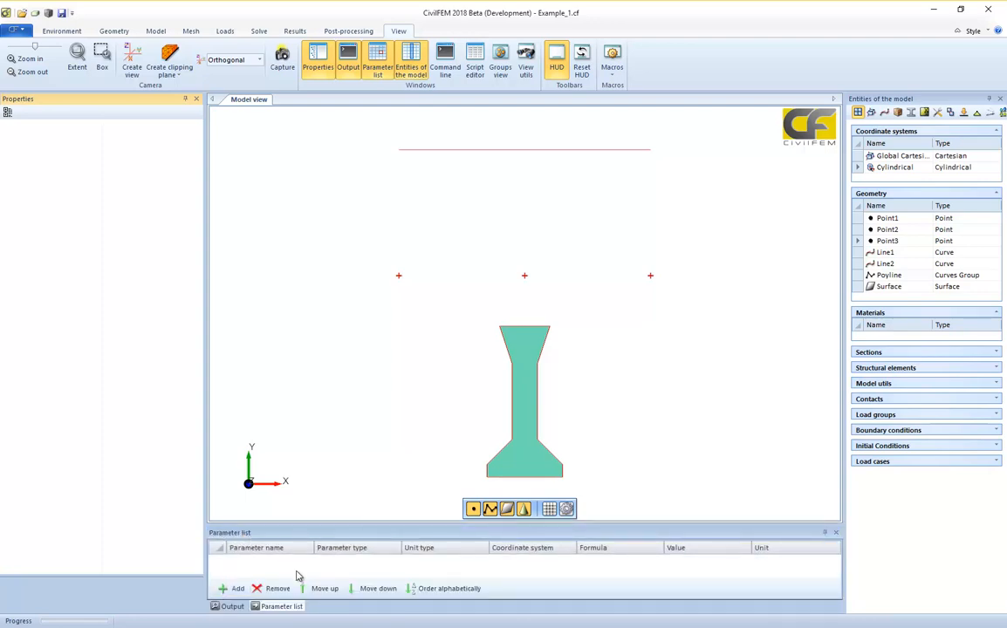
left_click(232, 608)
left_click(263, 607)
left_click_drag(271, 525, 266, 516)
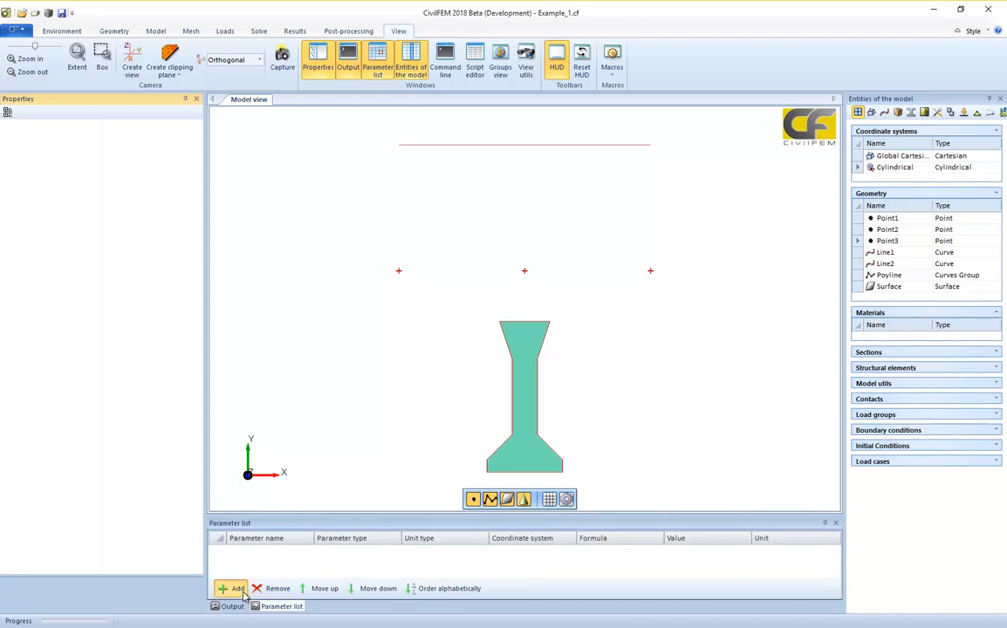
Add a parameter named L and keep its parameter type as Real number.
left_click(235, 589)
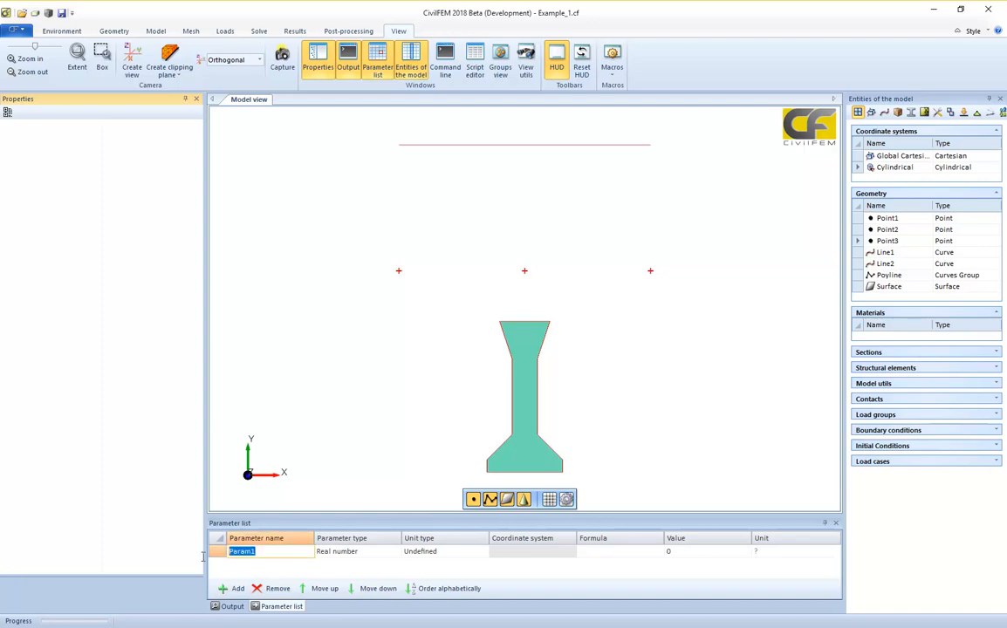
type("L")
left_click(397, 551)
left_click(396, 552)
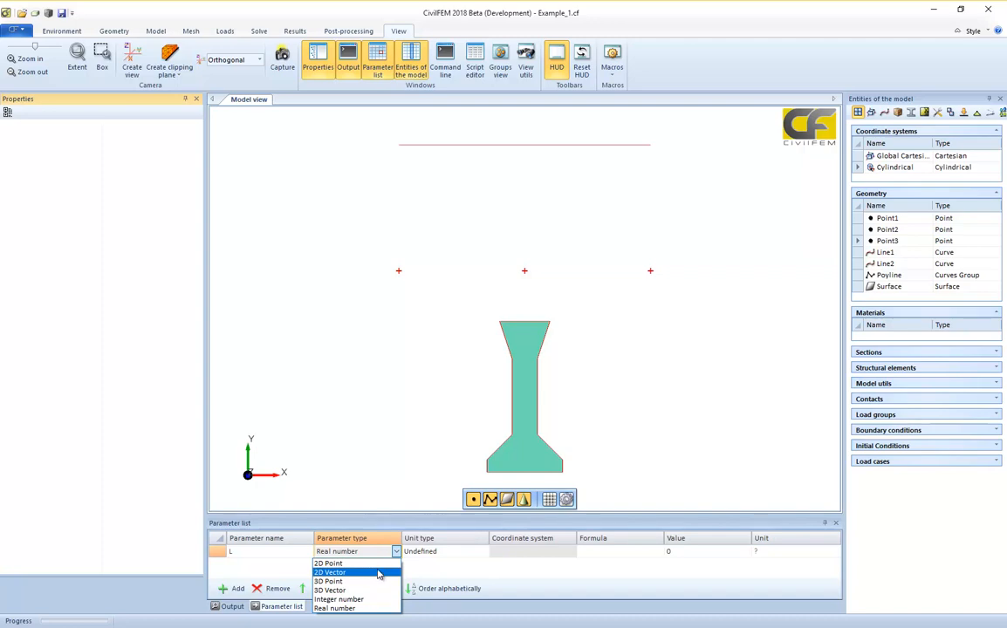
left_click(407, 528)
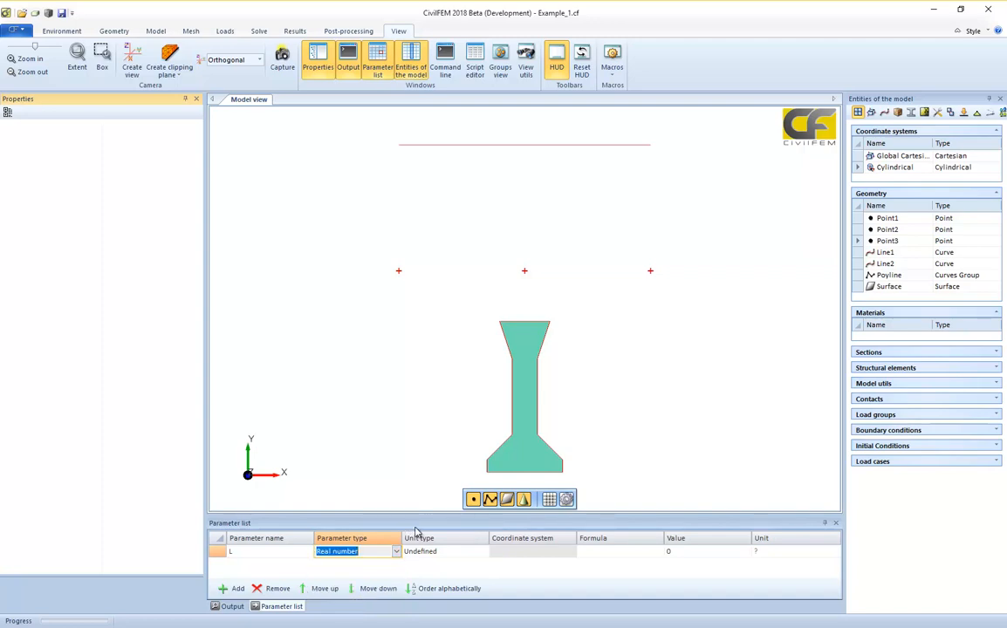
Set the unit type of parameter L to Length.
left_click(484, 553)
left_click(484, 552)
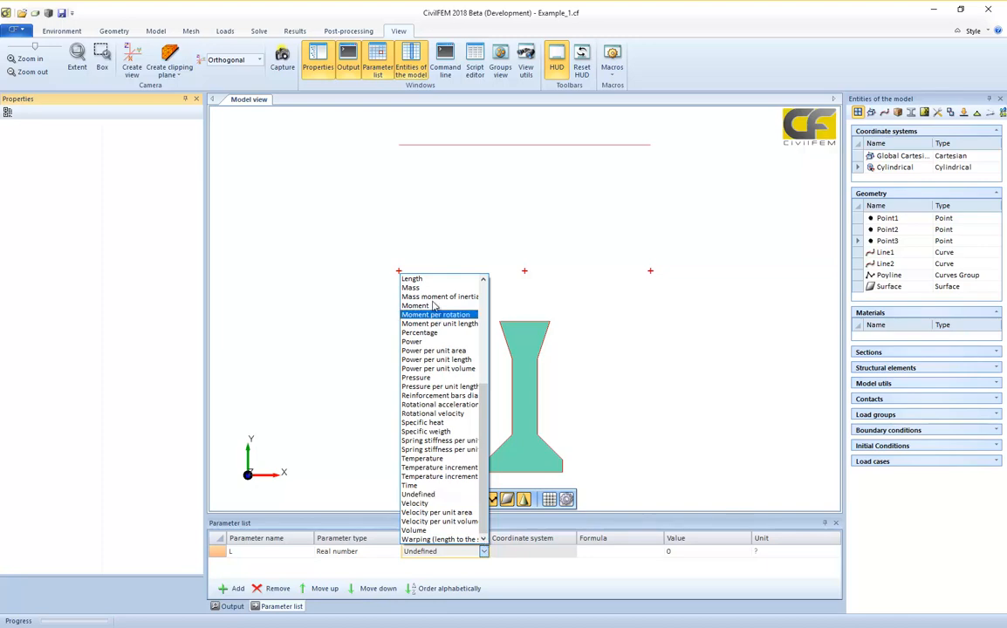
scroll(434, 292, "up", 6)
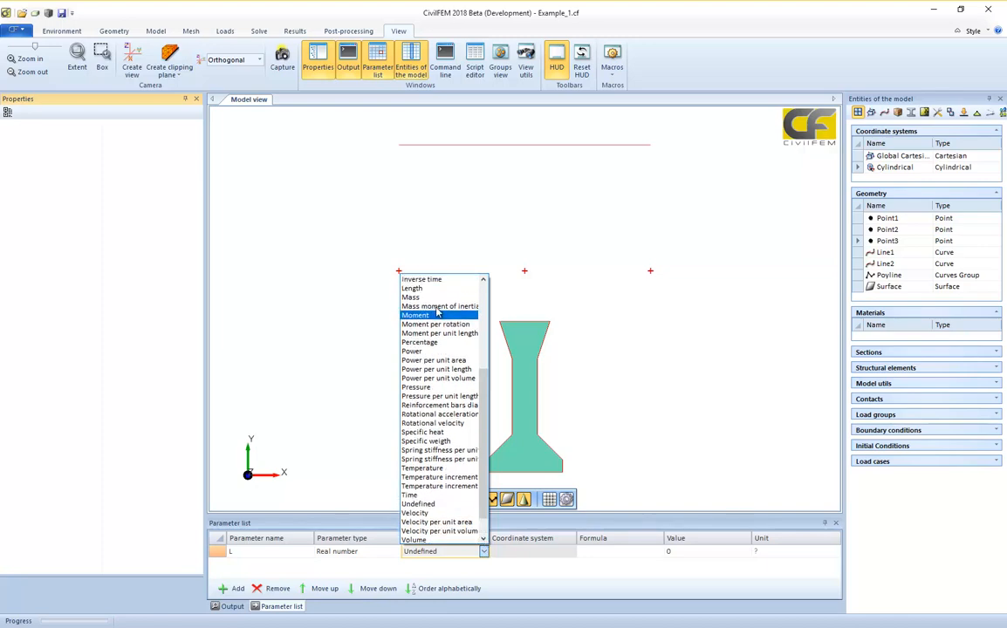
scroll(441, 311, "up", 1)
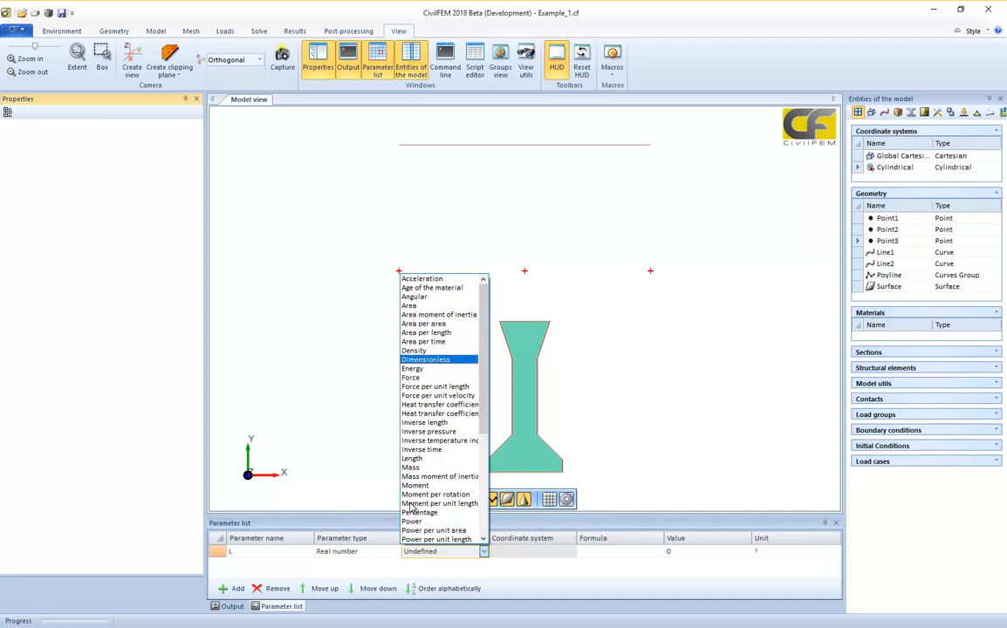
left_click(413, 458)
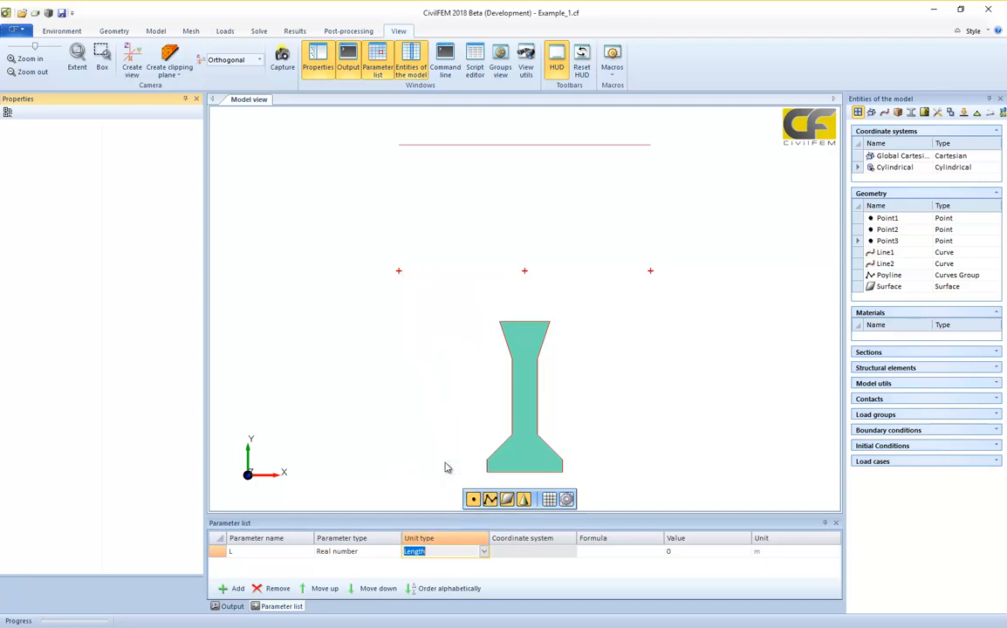
Set parameter L to 1 m and switch its unit first to in and finally to cm.
left_click(688, 550)
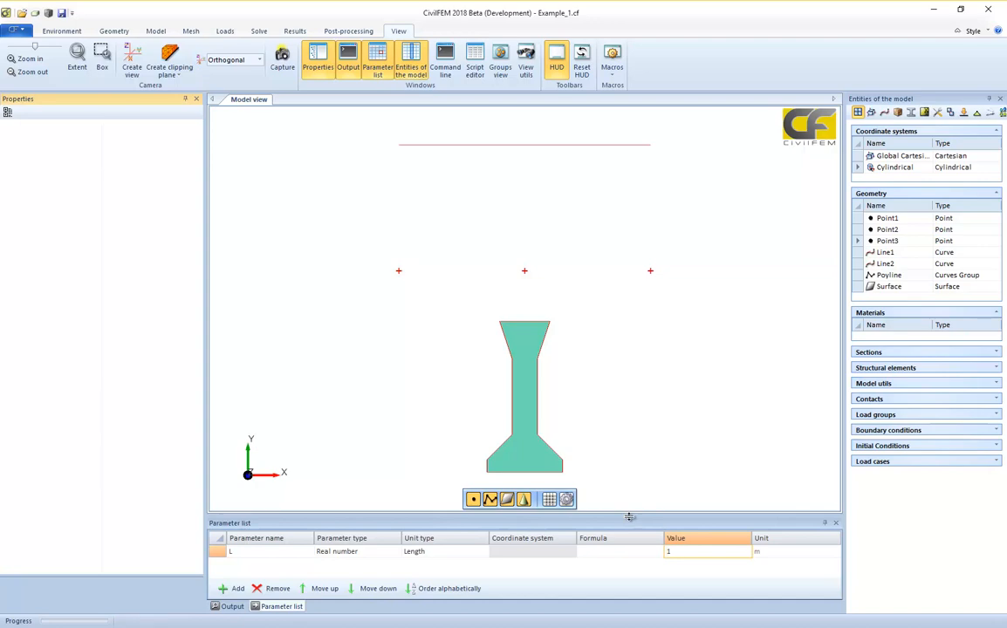
left_click(834, 555)
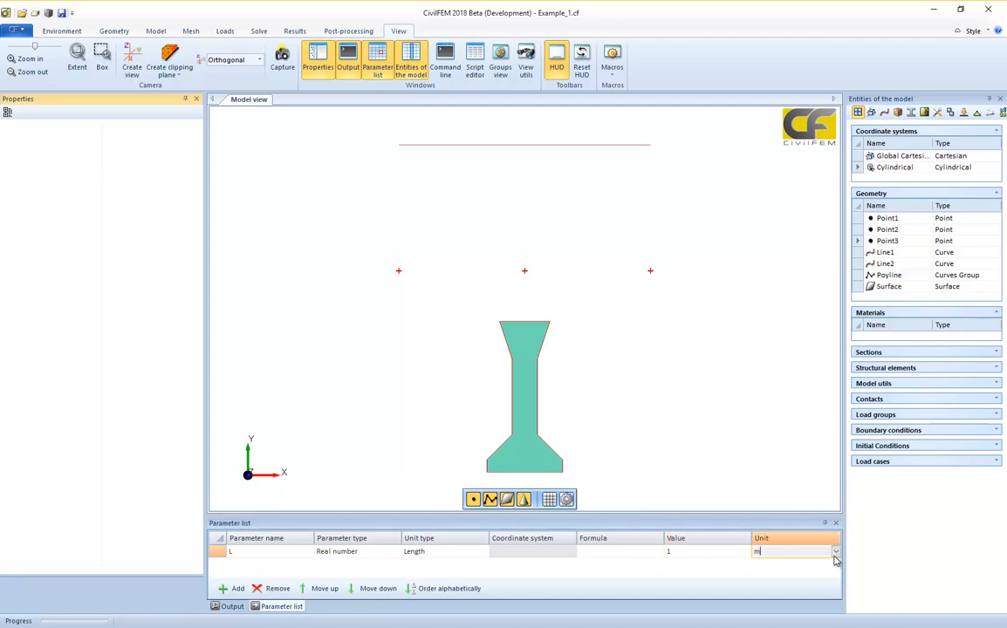
left_click(835, 555)
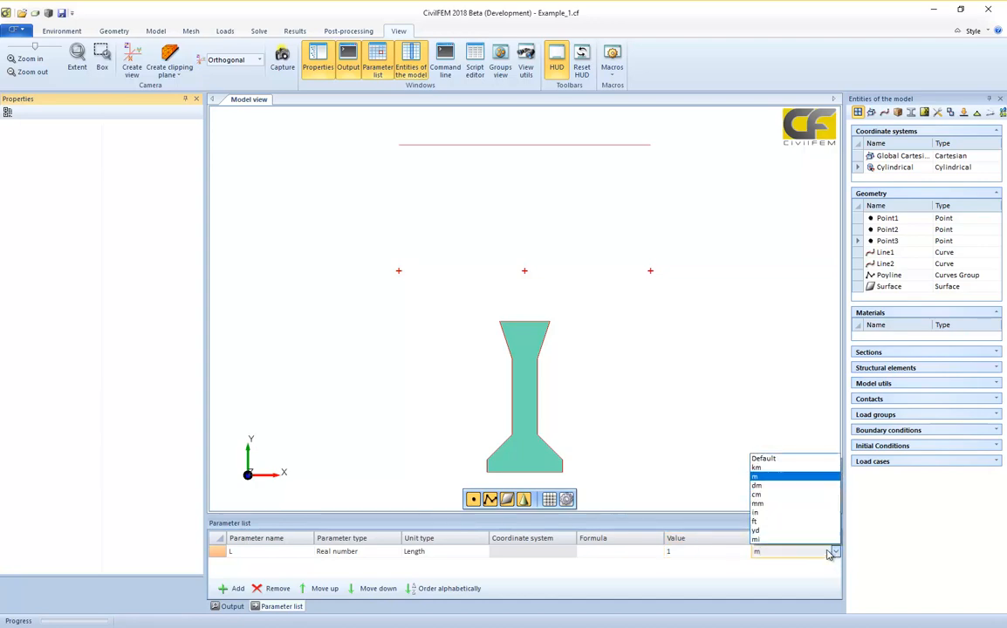
left_click(818, 513)
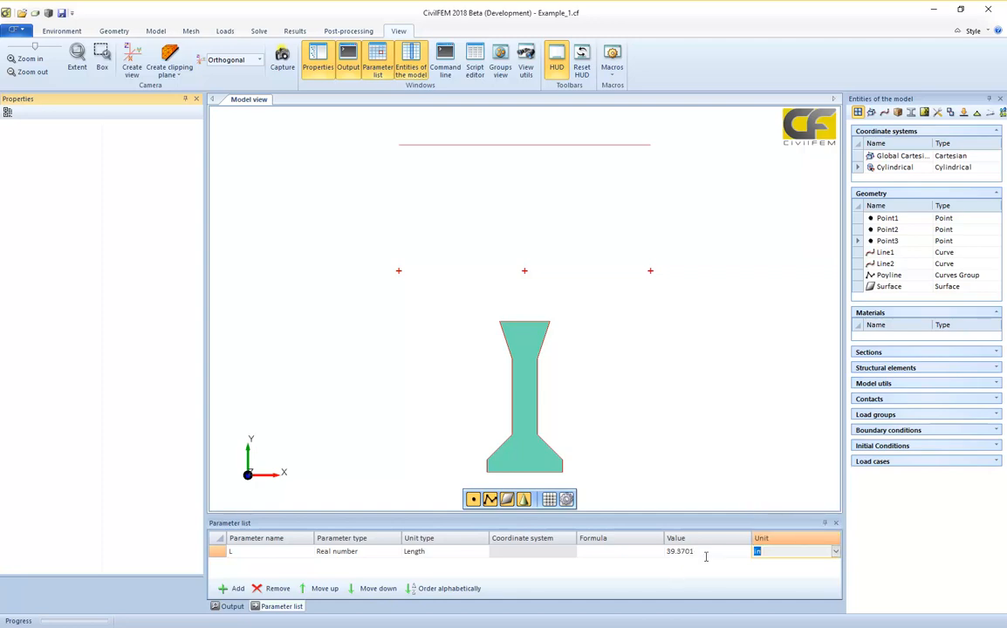
left_click(835, 552)
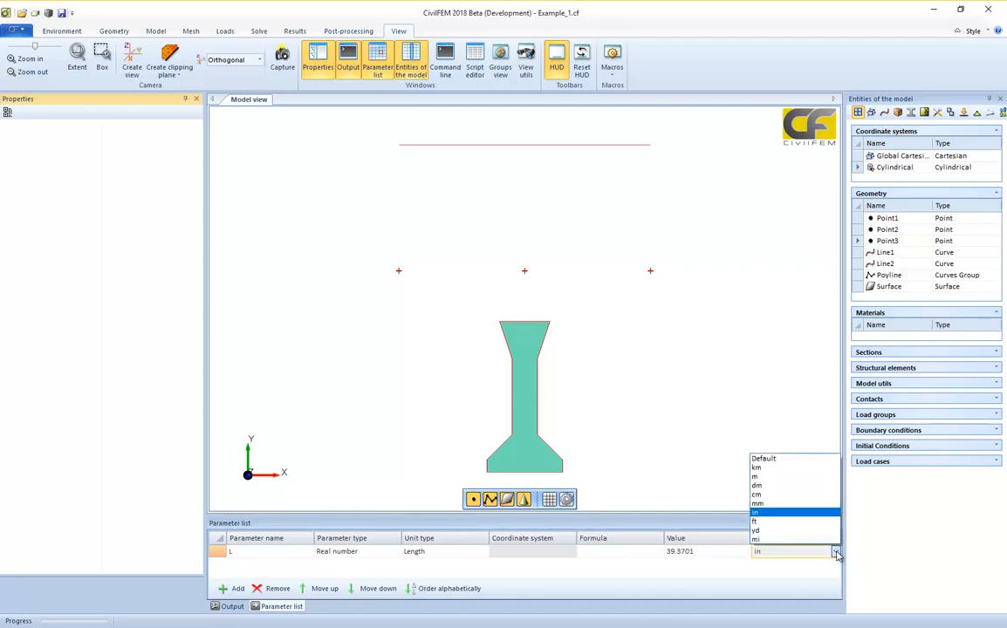
left_click(813, 494)
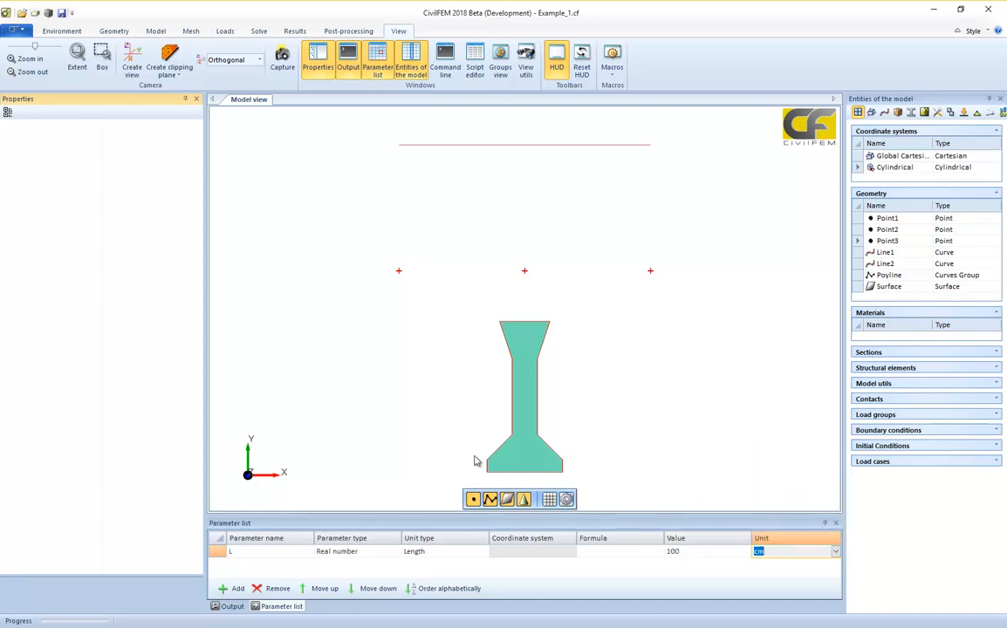
Select Point3 and replace its X coordinate with parameter L, giving the coordinates as (L, 0, 0) in cm.
left_click(650, 274)
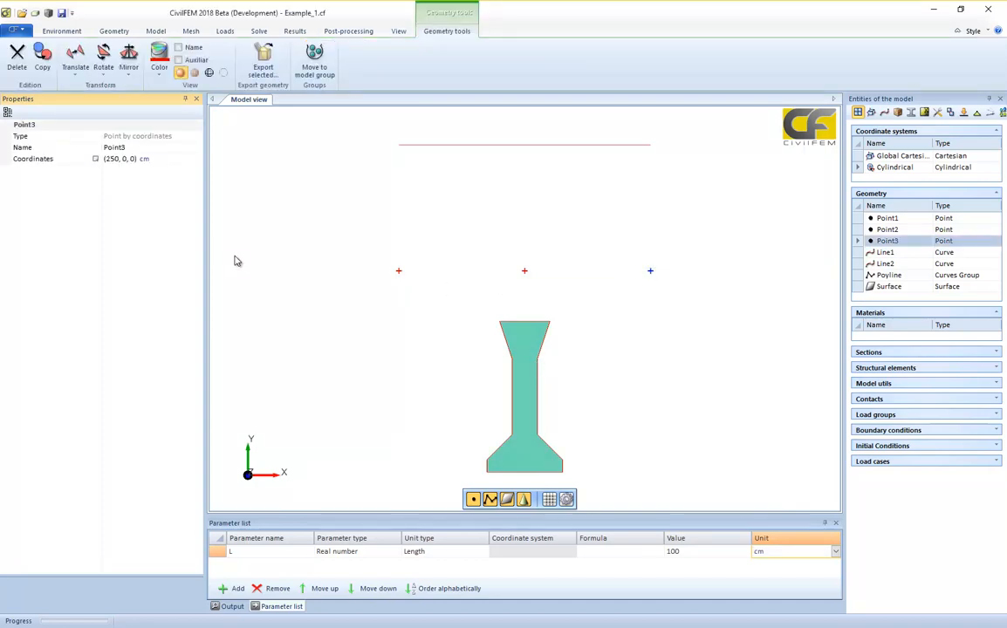
left_click(525, 273)
left_click(649, 274)
left_click(120, 164)
left_click_drag(118, 160, 106, 163)
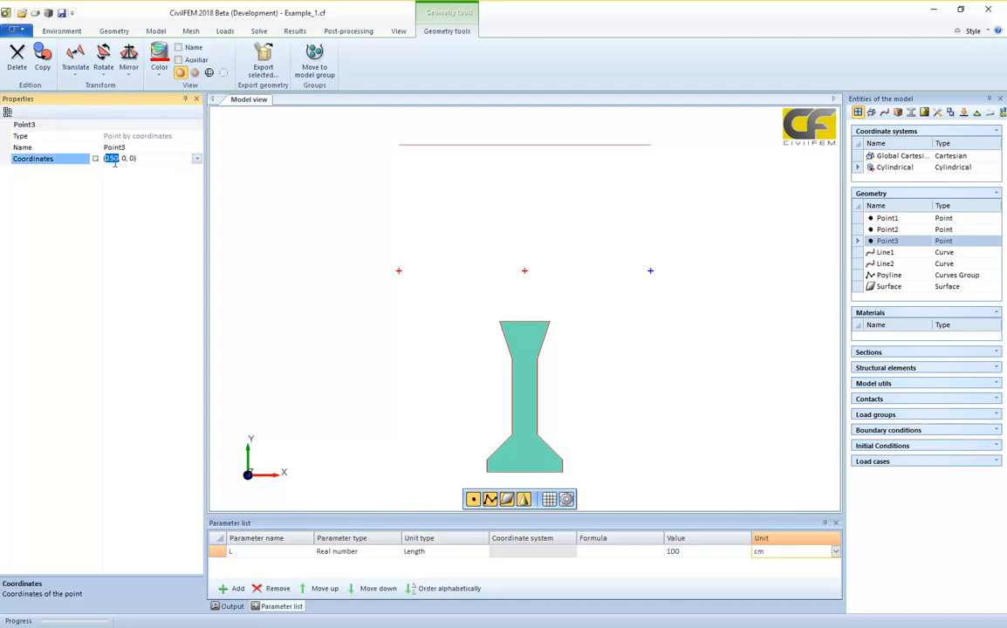
type("L, 0, 0);cm")
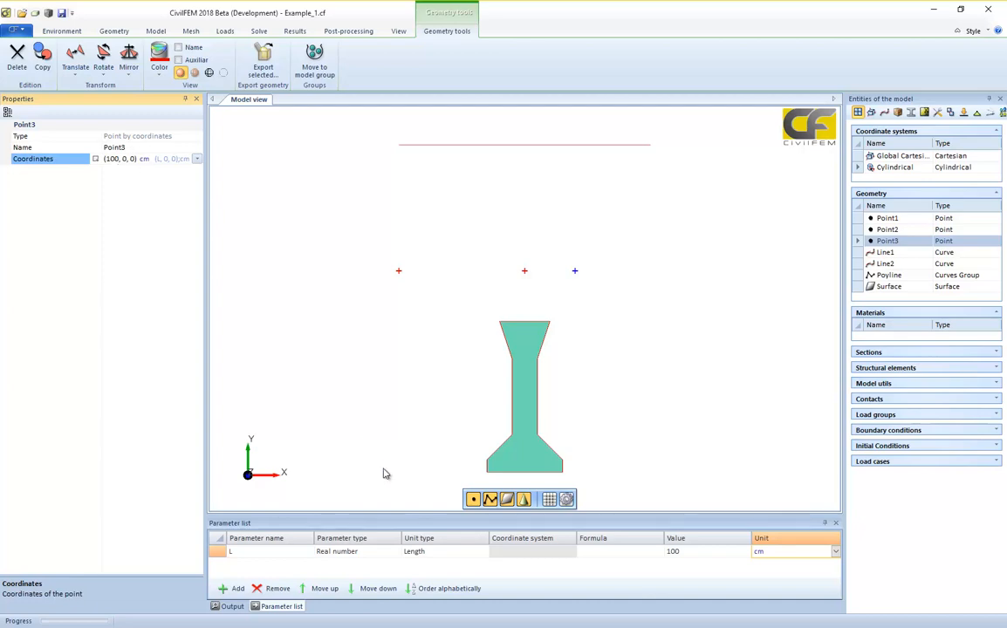
Set the value of parameter L to 250 cm.
left_click(674, 552)
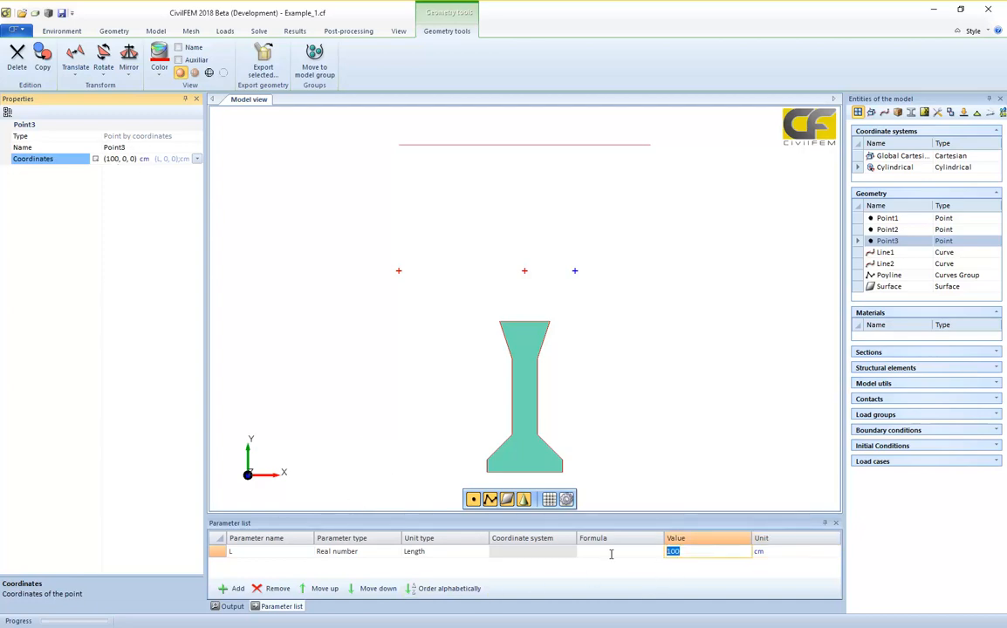
type("250")
key("Return")
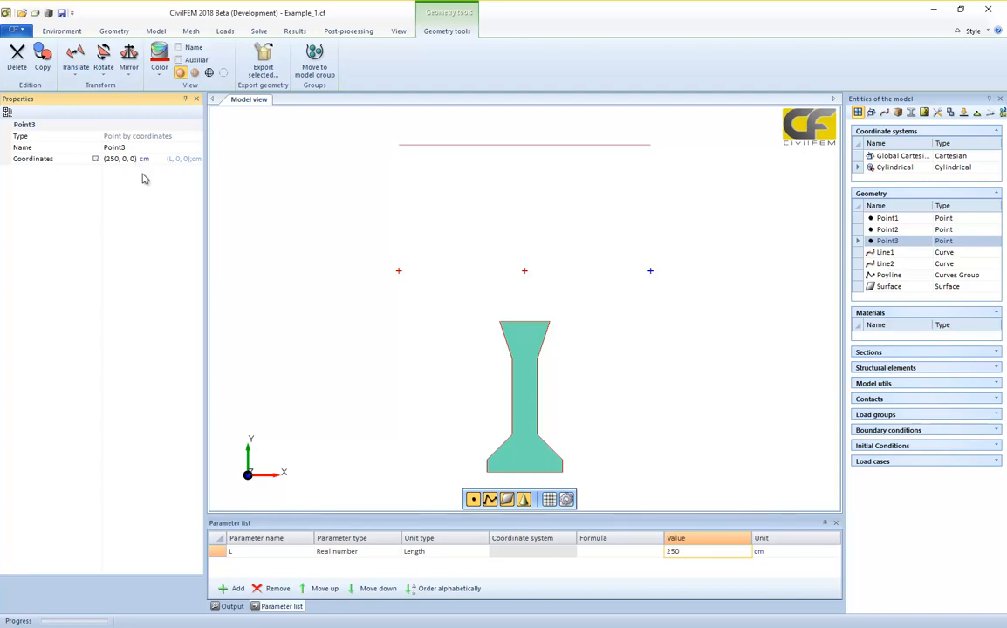
Switch the unit of parameter L from cm to in.
left_click(816, 552)
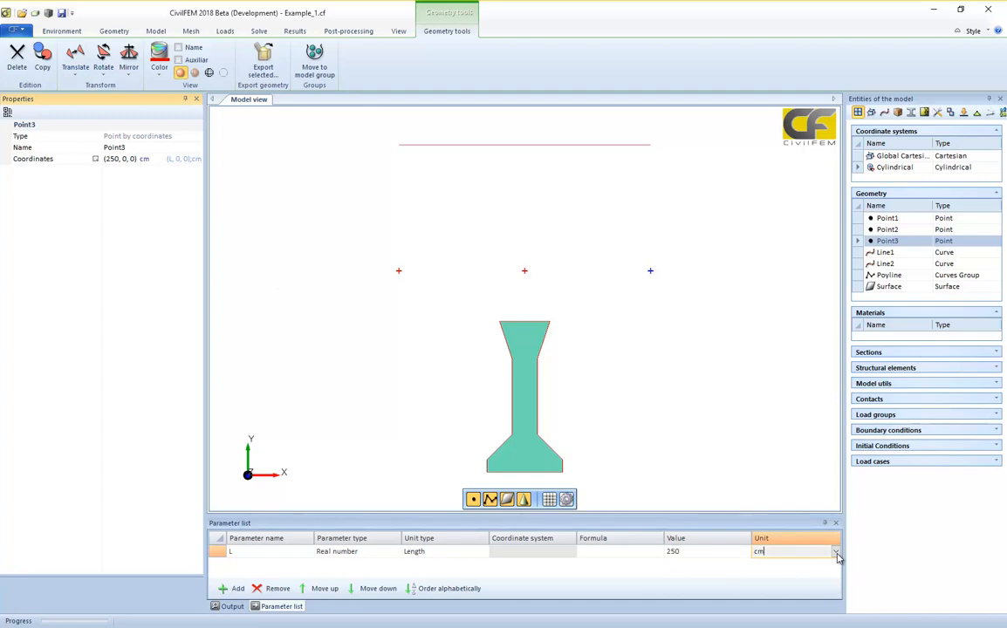
left_click(835, 552)
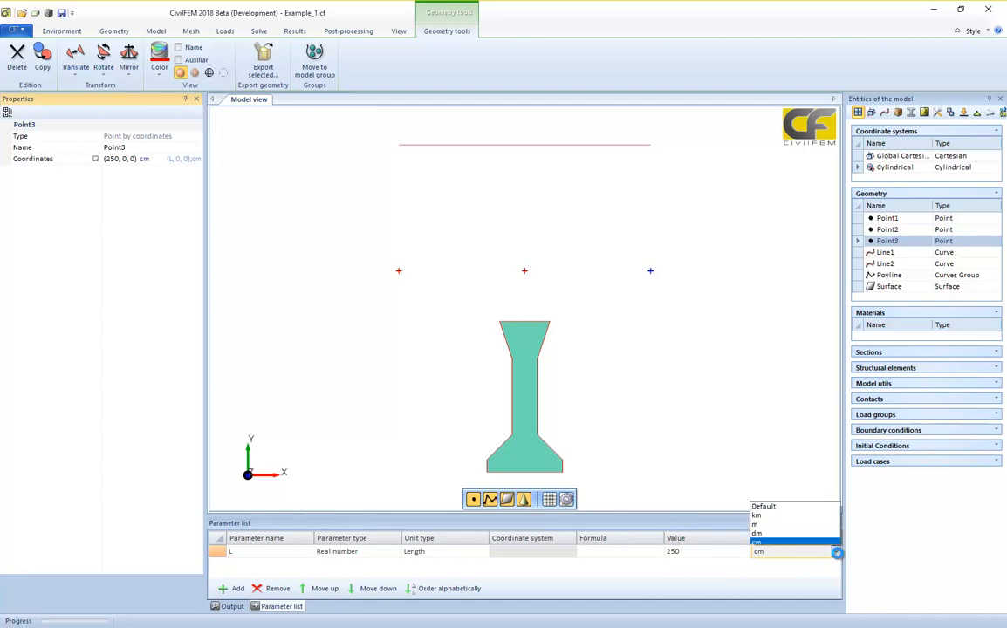
left_click(768, 512)
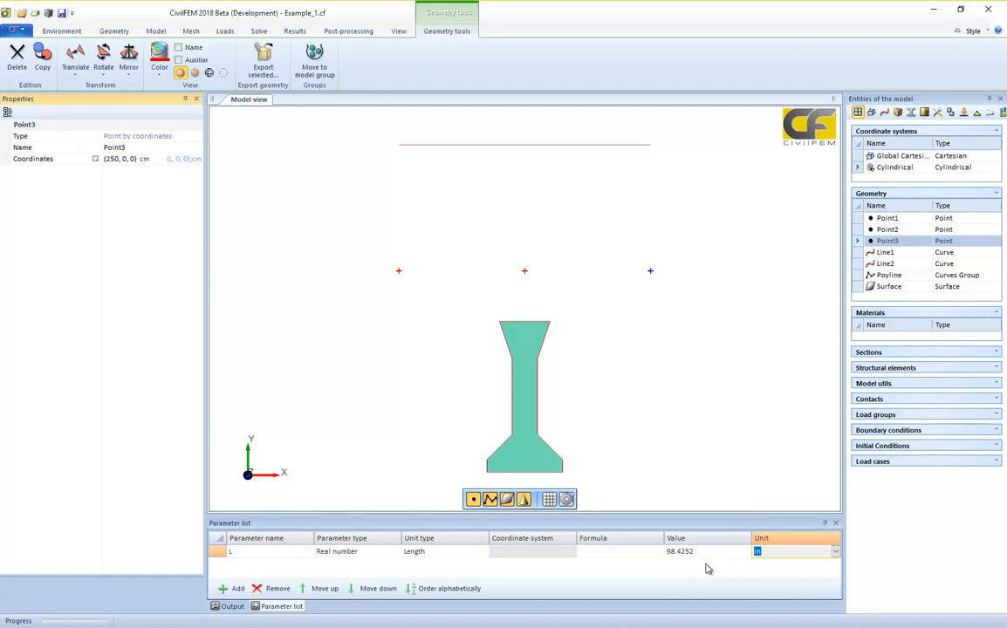
left_click(142, 189)
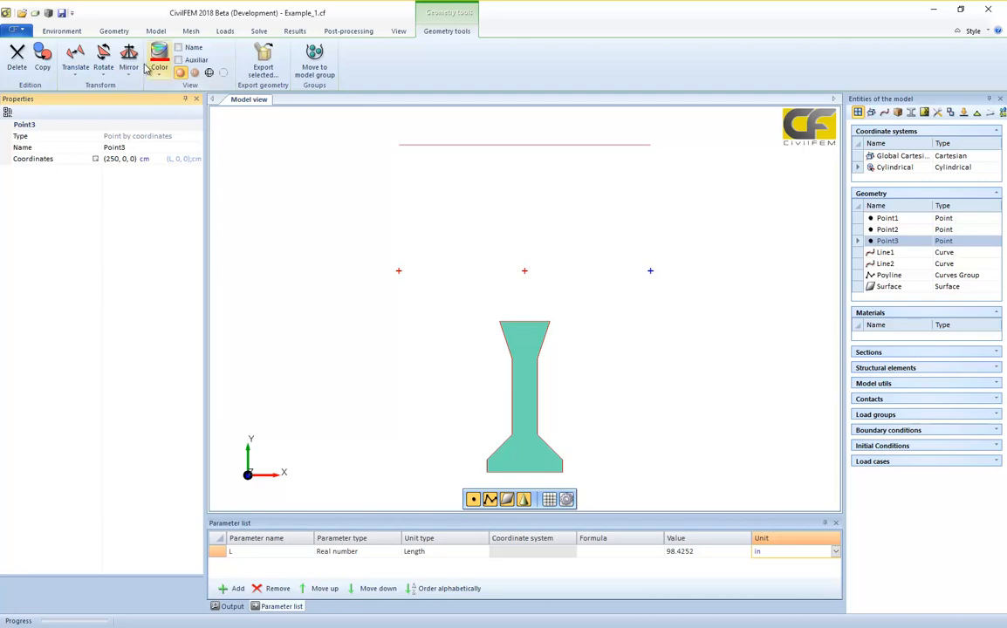
Enable the Referenced geometry option and create a line named Line3 from Point1 to Point2.
left_click(113, 32)
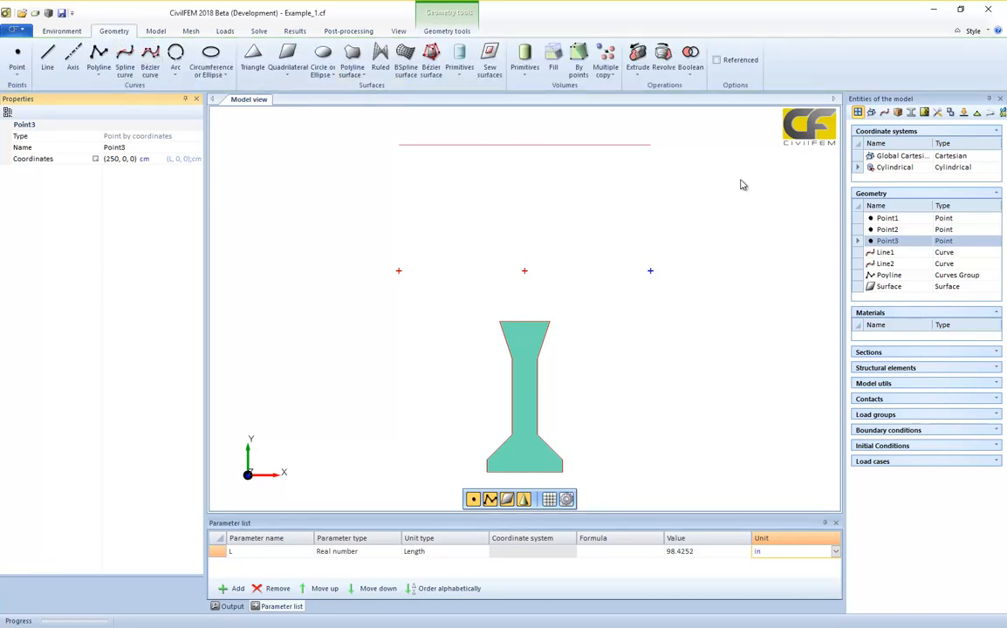
left_click(717, 61)
left_click(52, 74)
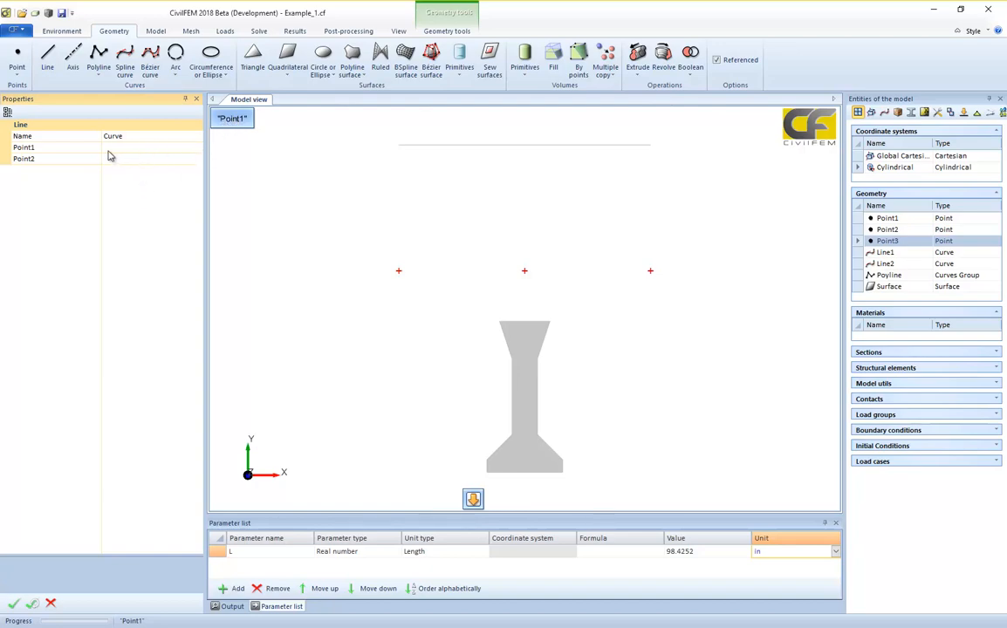
left_click(198, 151)
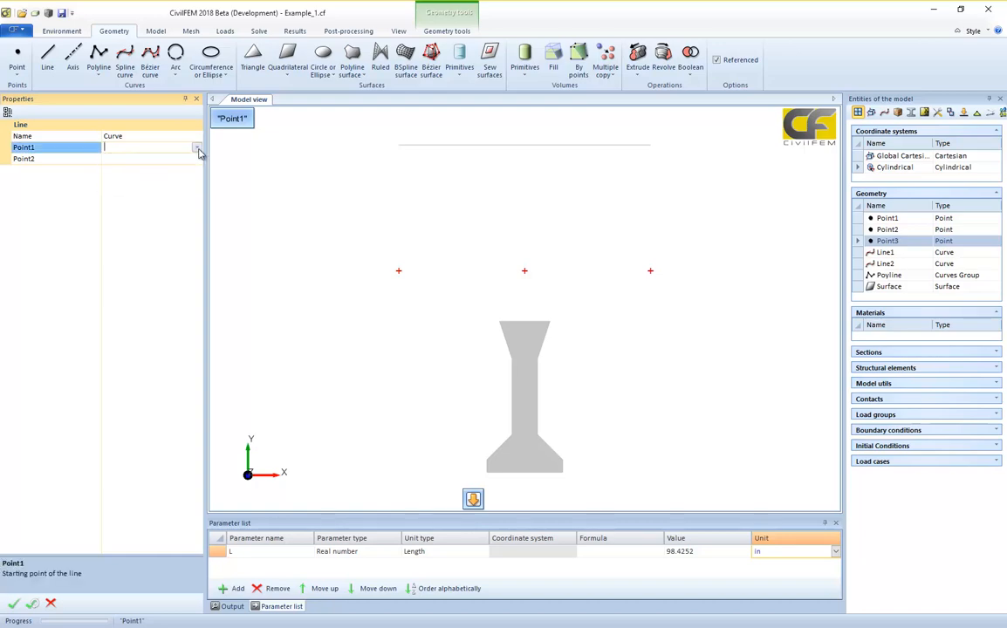
left_click(198, 149)
left_click(198, 149)
left_click(197, 150)
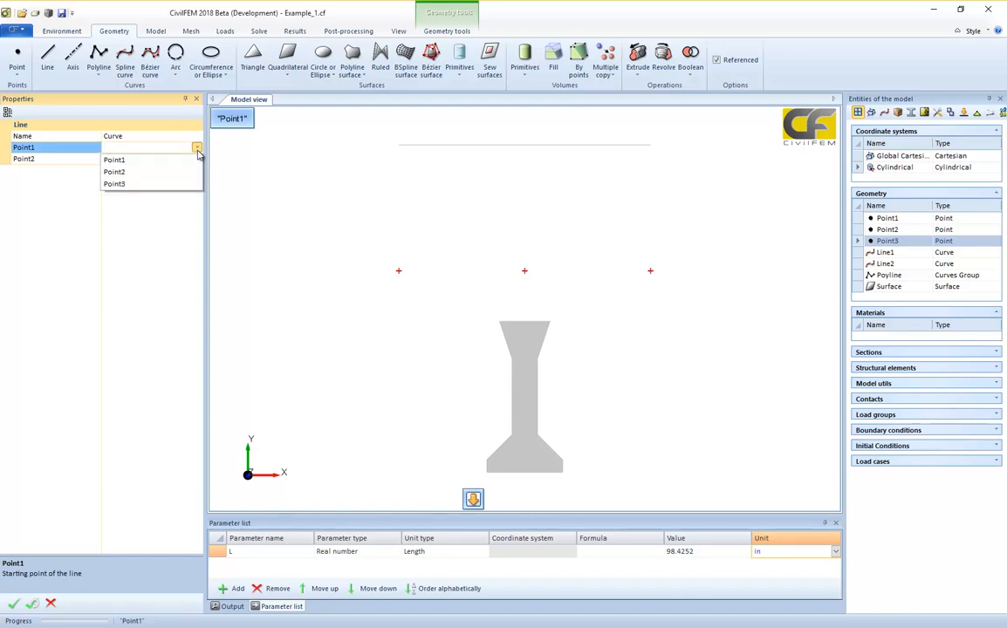
left_click(197, 150)
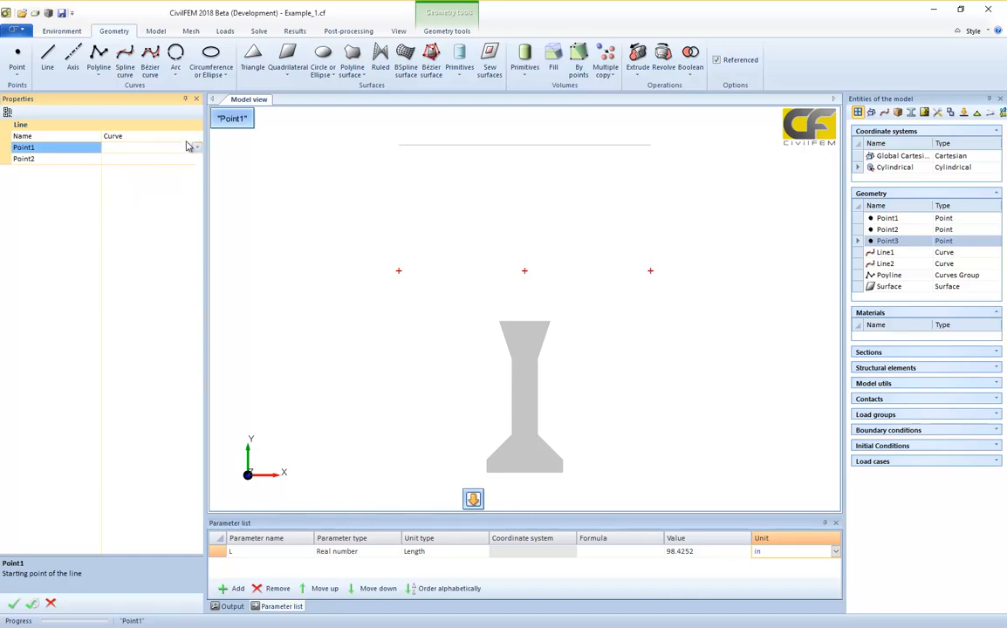
left_click(122, 137)
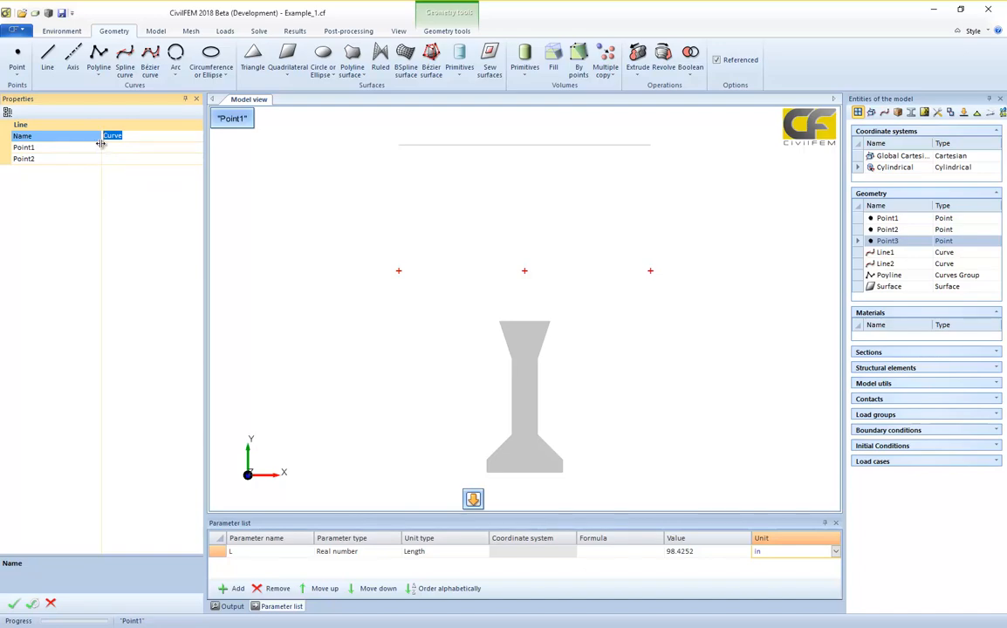
type("Line3")
left_click(399, 275)
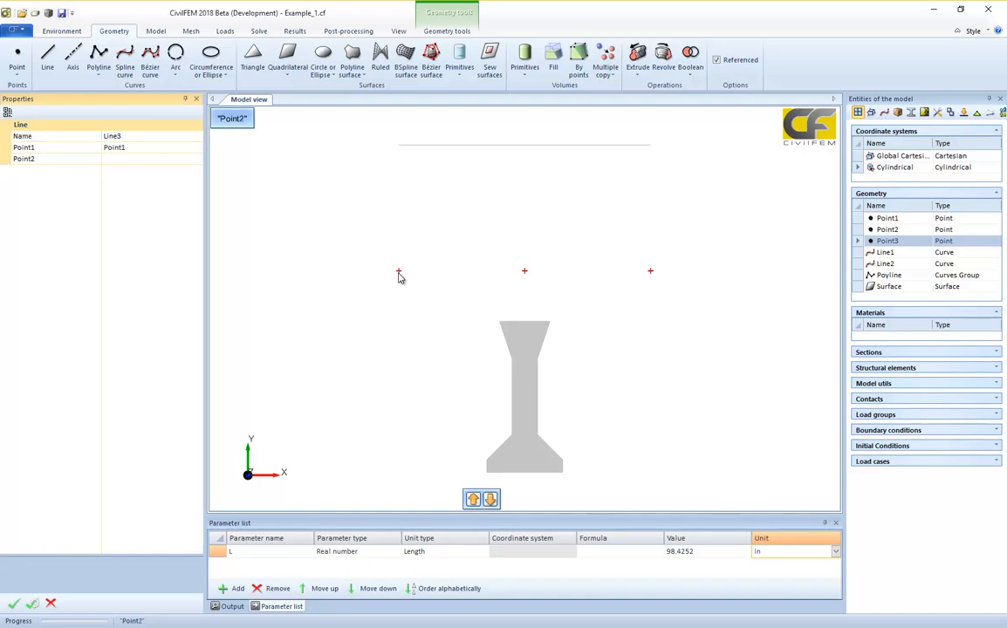
left_click(526, 278)
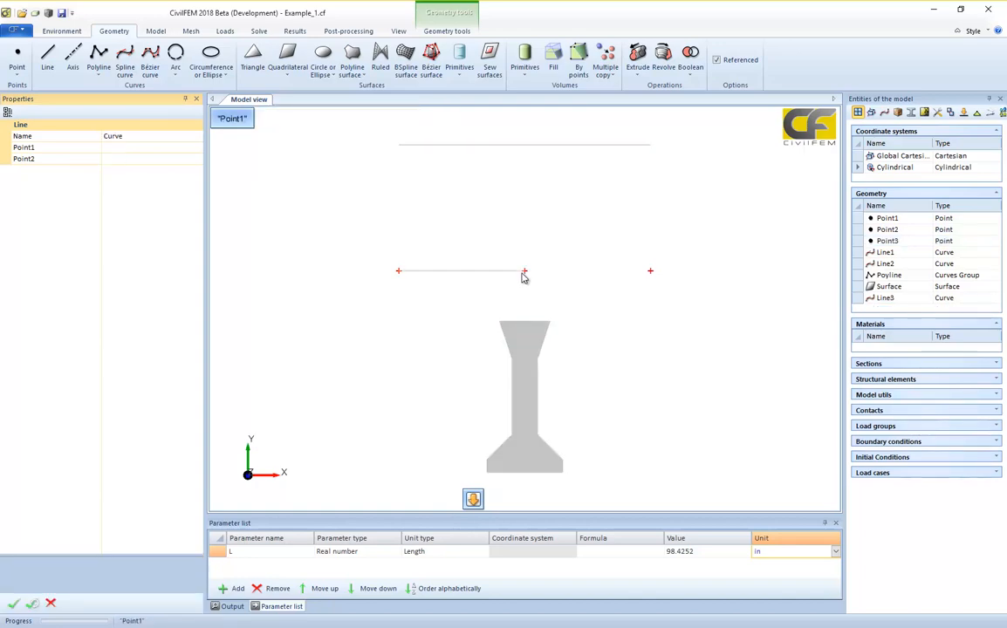
Create another referenced line named Line4 from Point2 to Point3 and finish the Line command.
left_click(128, 140)
type("Line4")
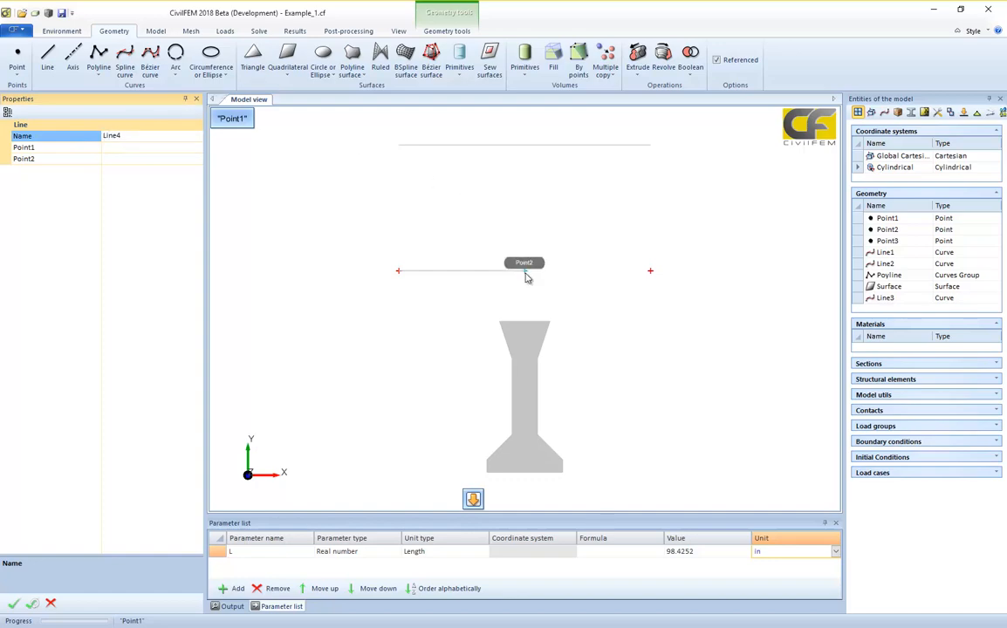
left_click(525, 272)
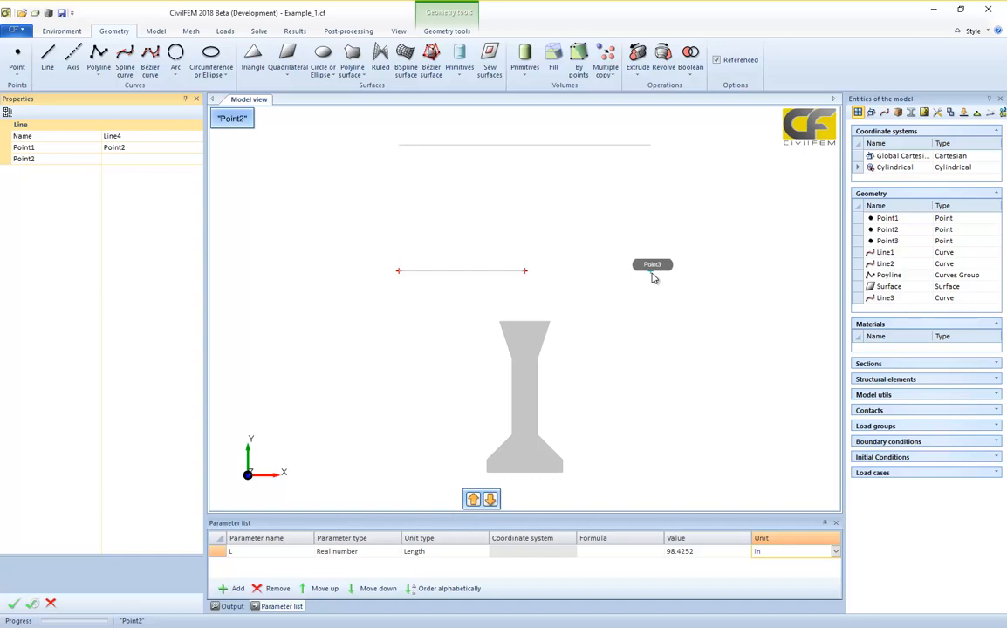
left_click(652, 276)
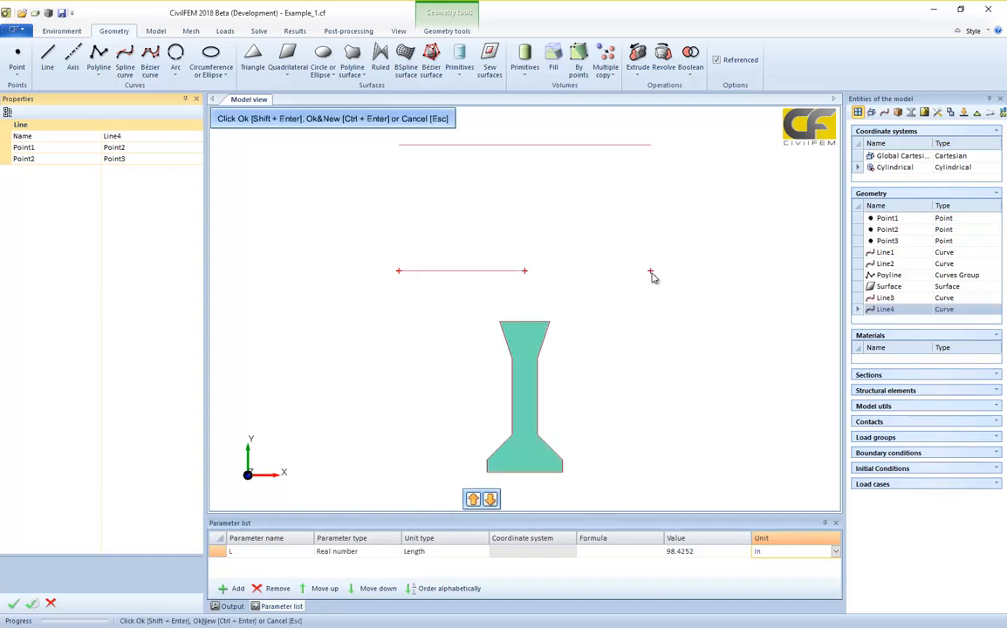
key("Return")
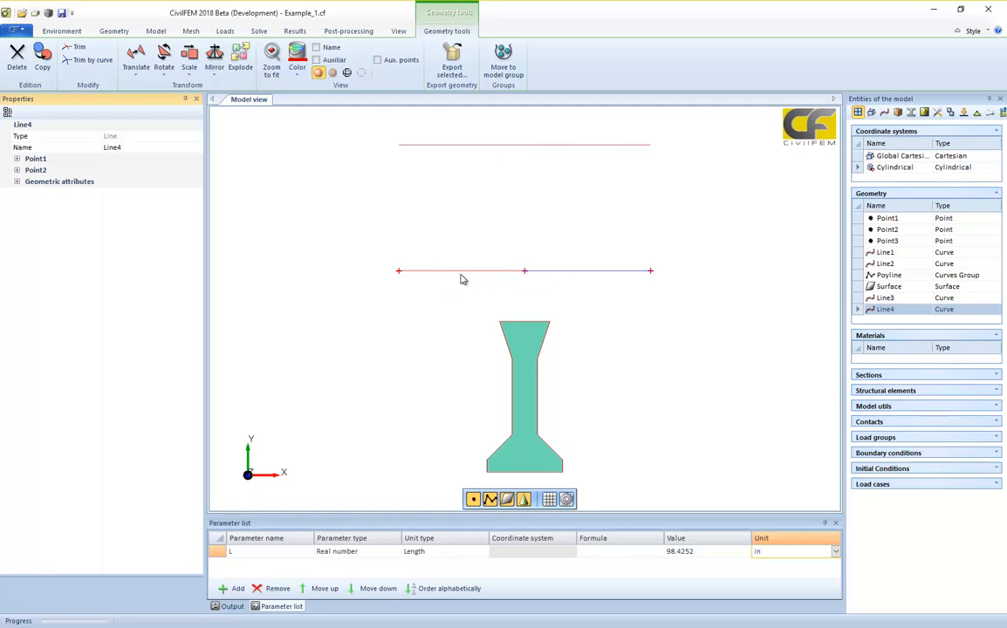
Start a new line and toggle the Referenced option to compare how its end points are defined, leaving the option disabled.
left_click(63, 31)
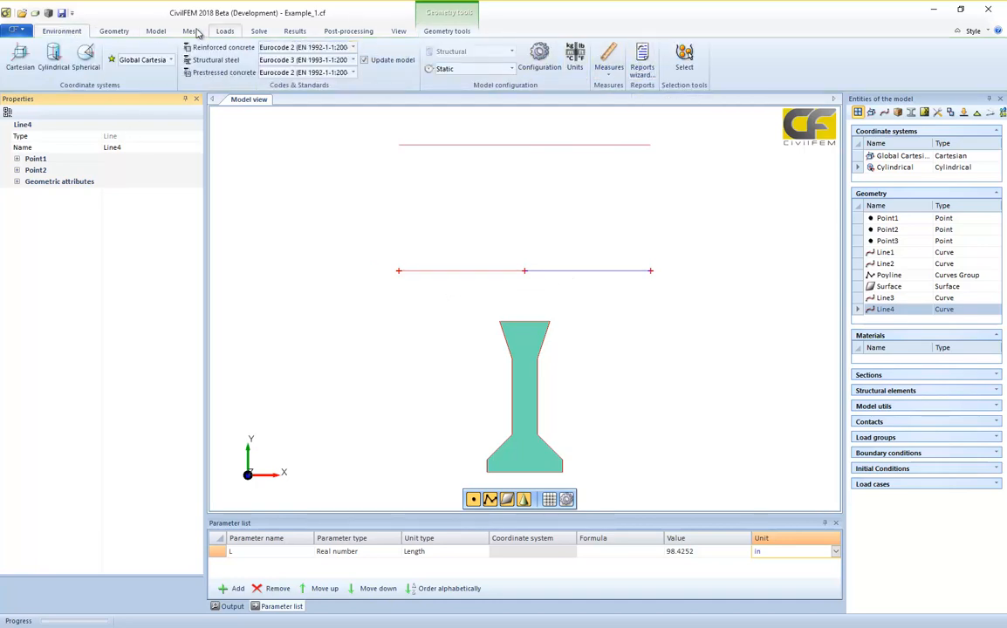
left_click(114, 31)
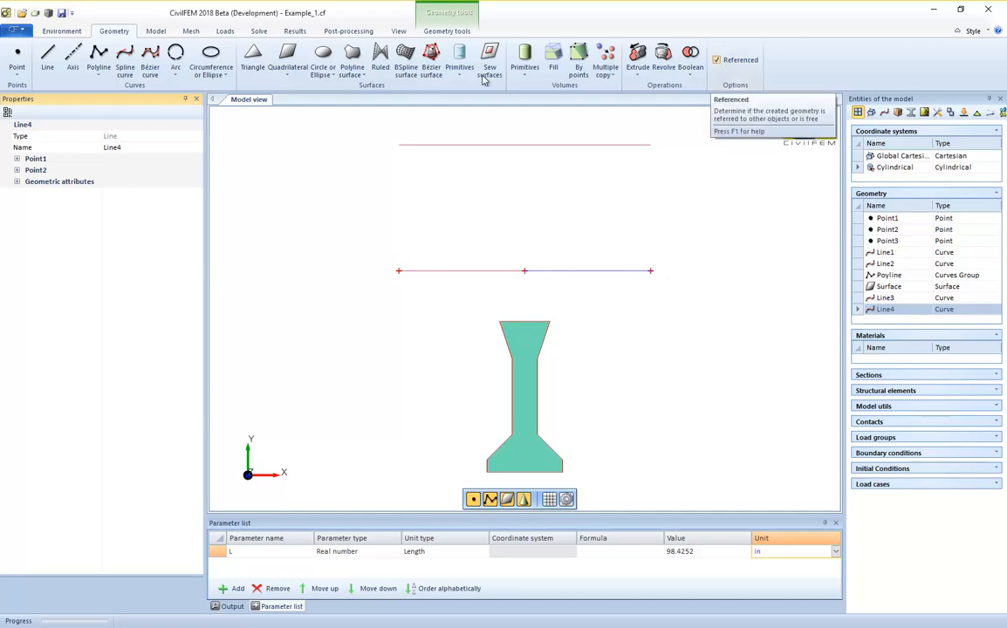
left_click(50, 59)
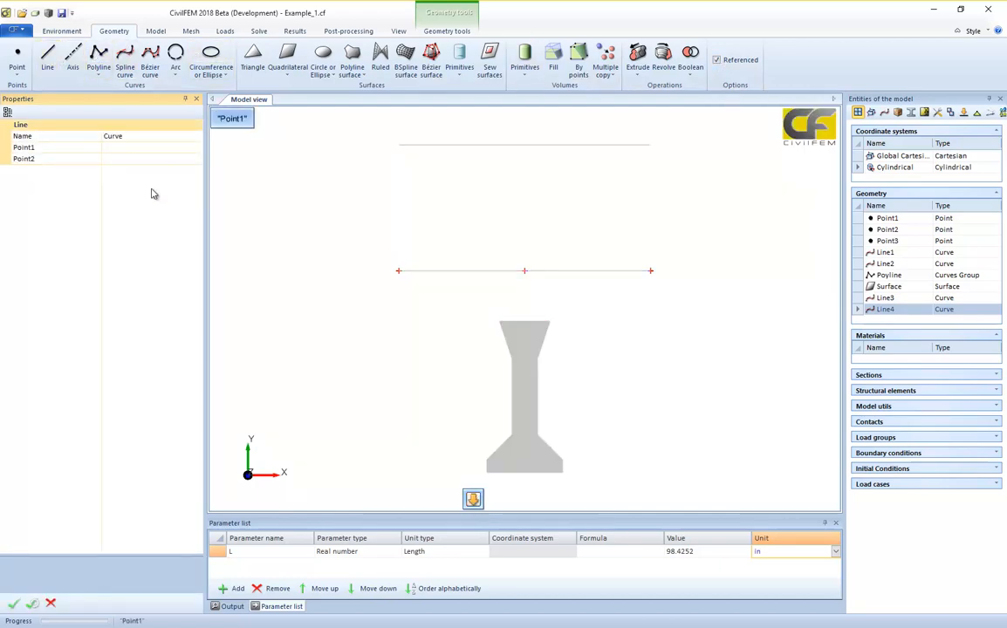
left_click(717, 60)
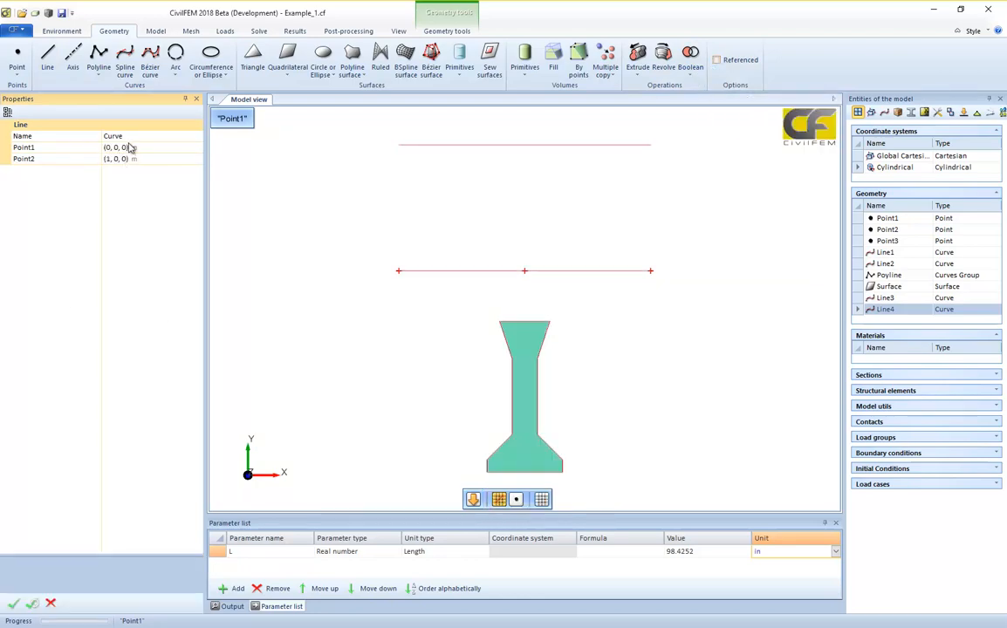
left_click(717, 61)
left_click(718, 61)
Save the model under the new name Example_0 in the Test folder and check the output messages.
left_click(27, 31)
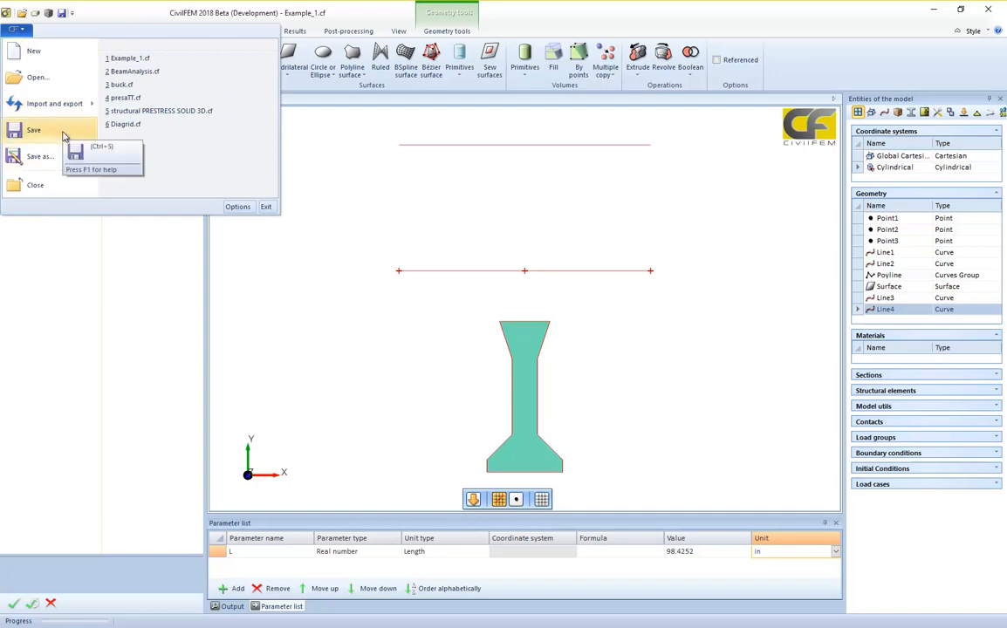
left_click(61, 160)
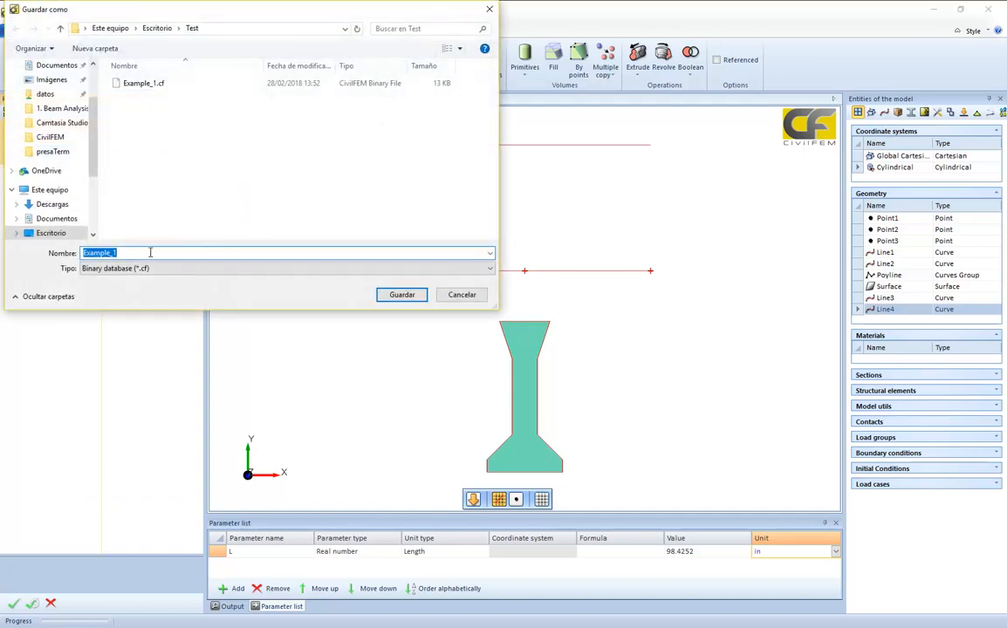
key("BackSpace")
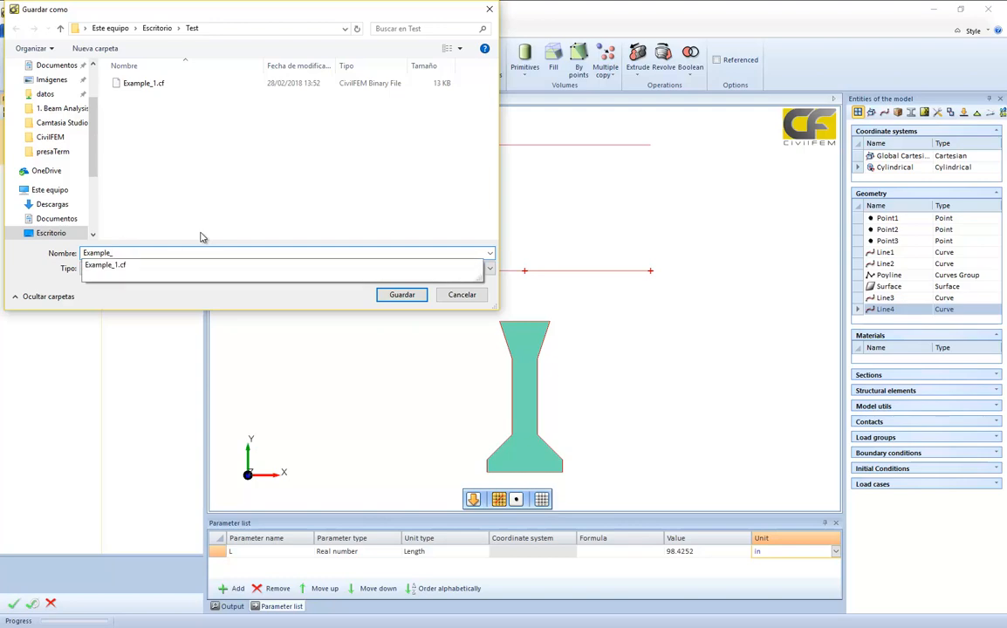
type("0")
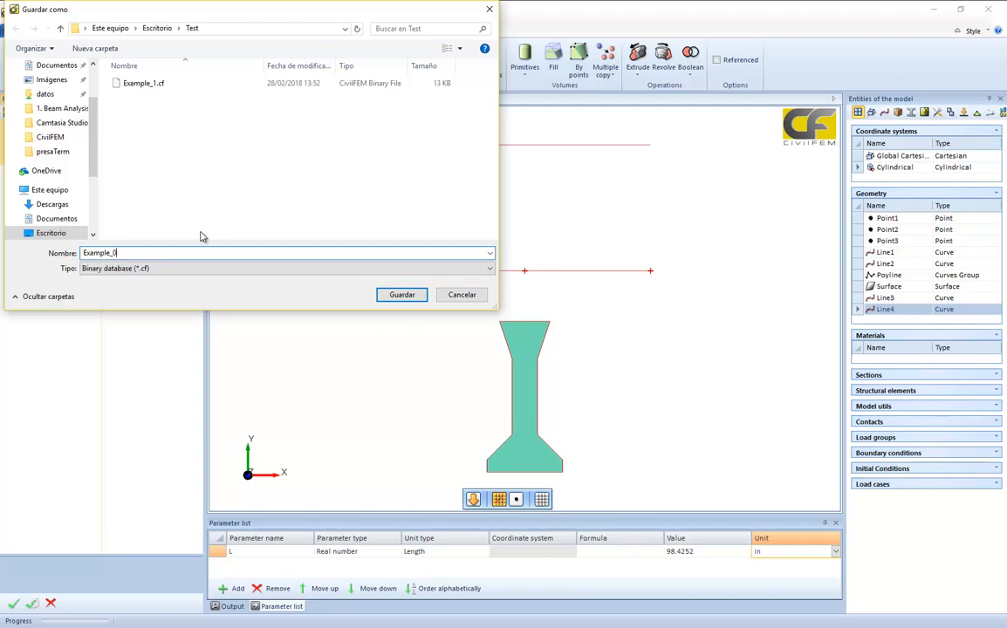
key("Return")
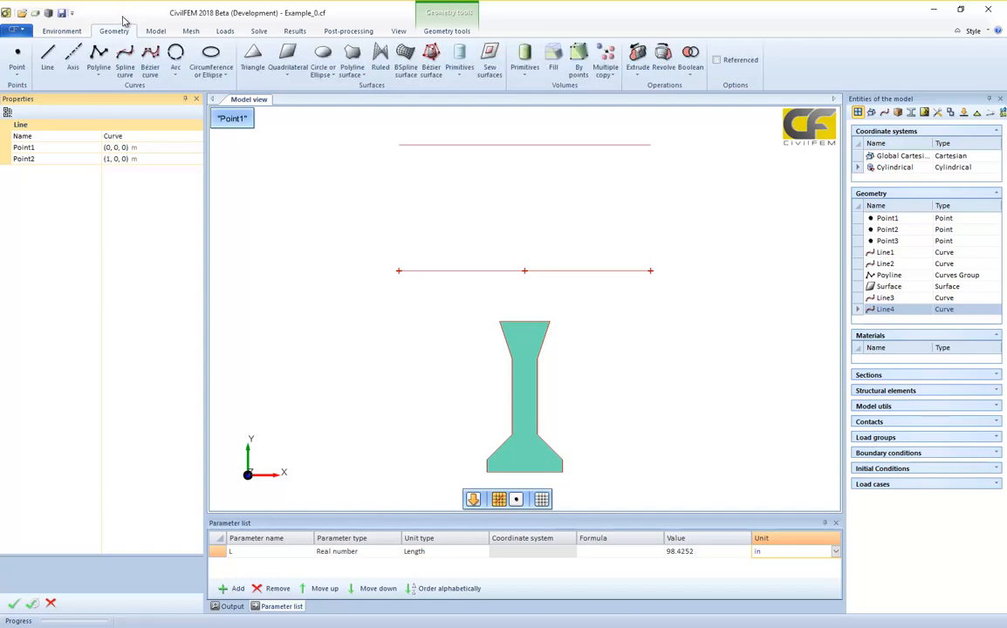
left_click(232, 607)
left_click(253, 591)
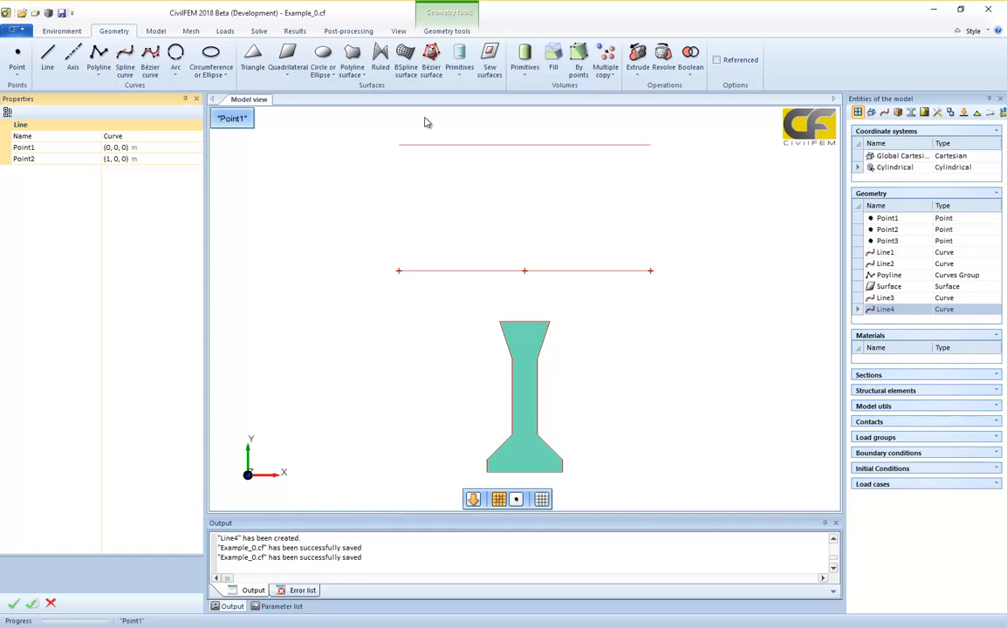
left_click(525, 72)
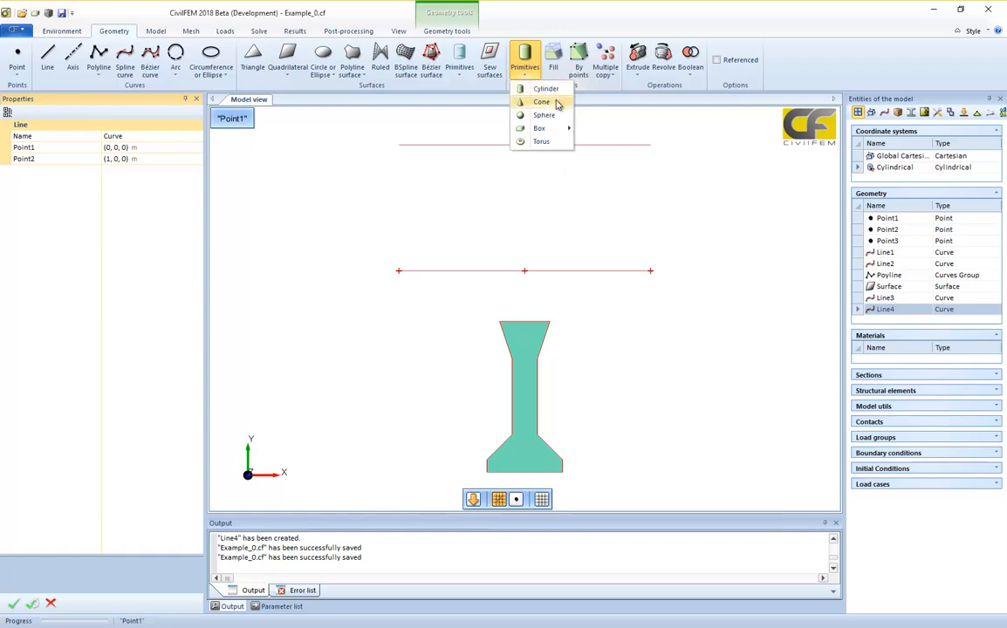
mouse_move(551, 129)
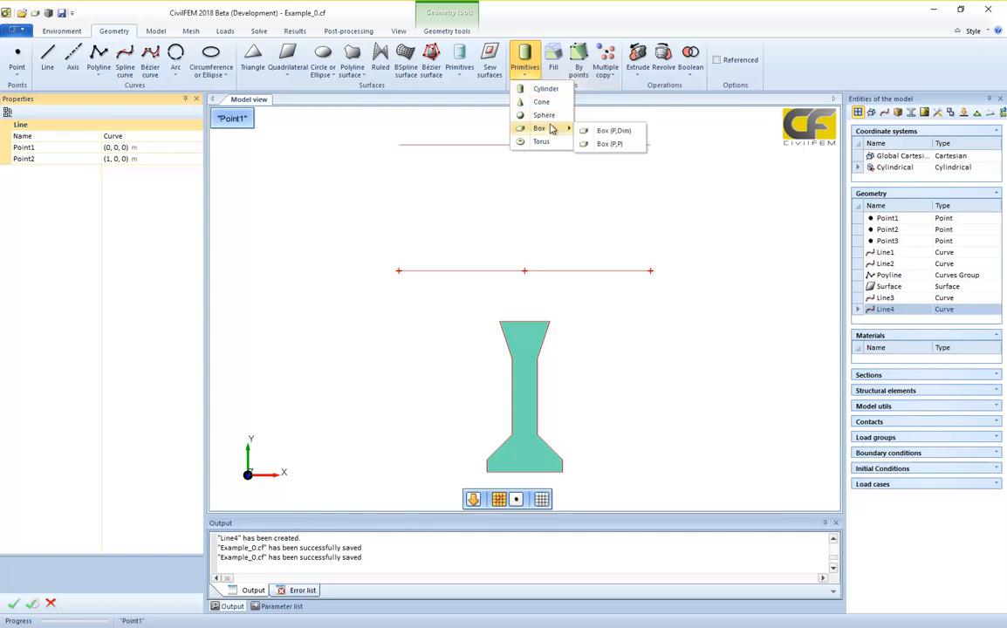
left_click(586, 133)
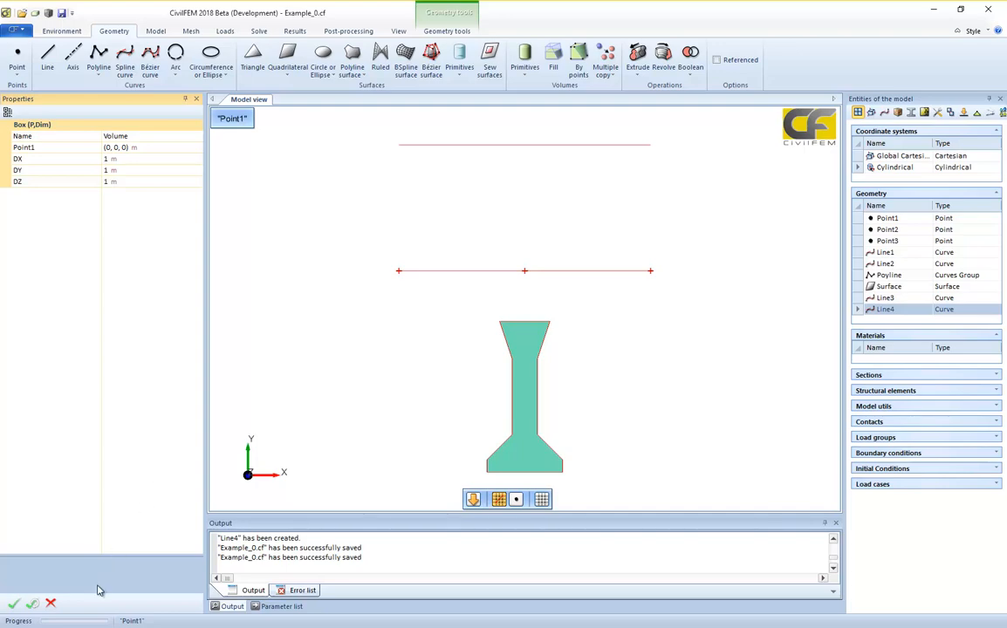
left_click(51, 603)
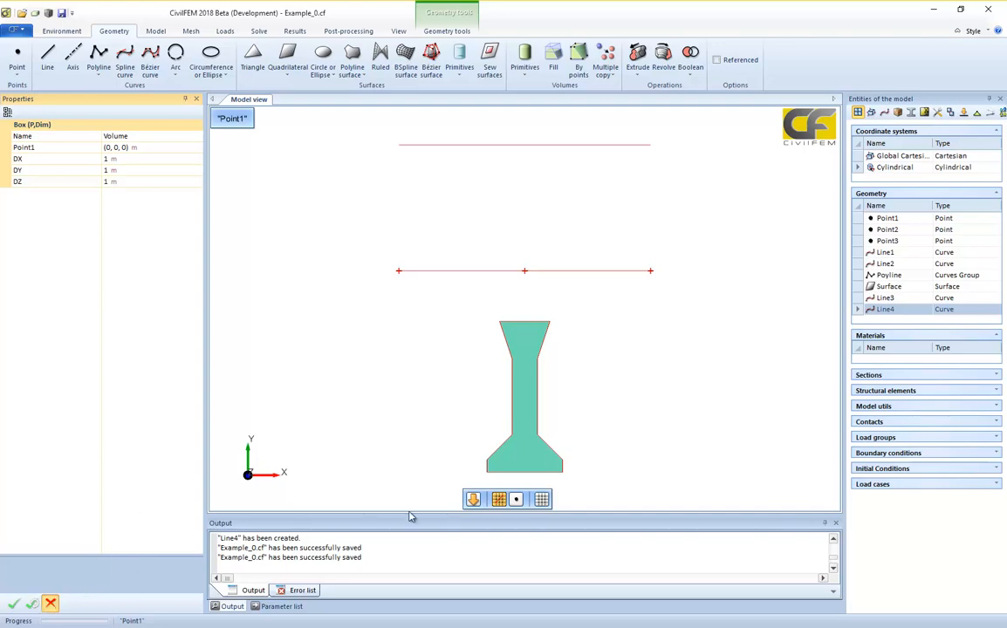
Turn on the grid display in the model view.
left_click(550, 500)
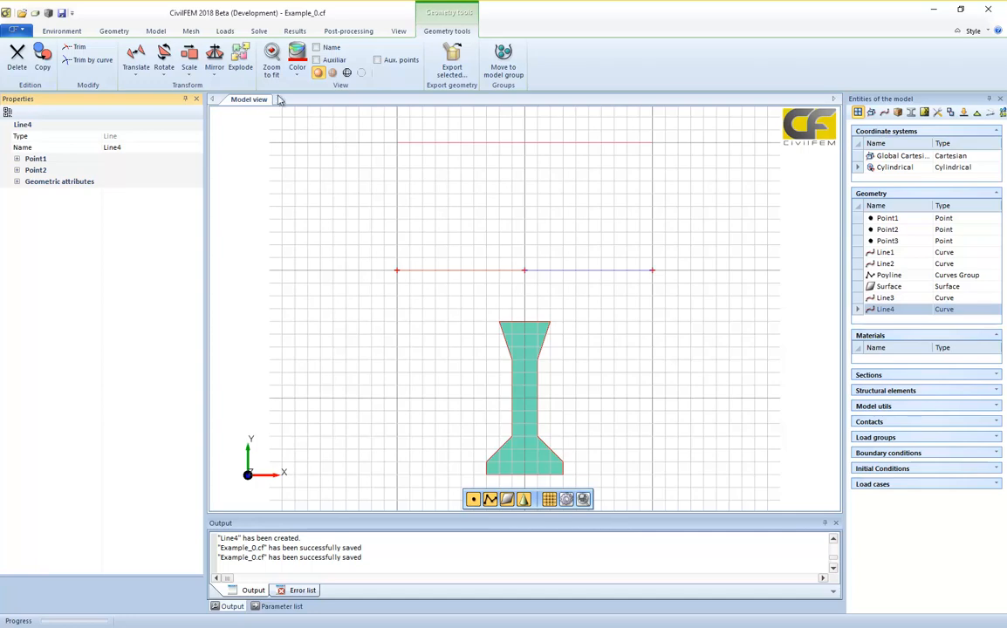
left_click(112, 32)
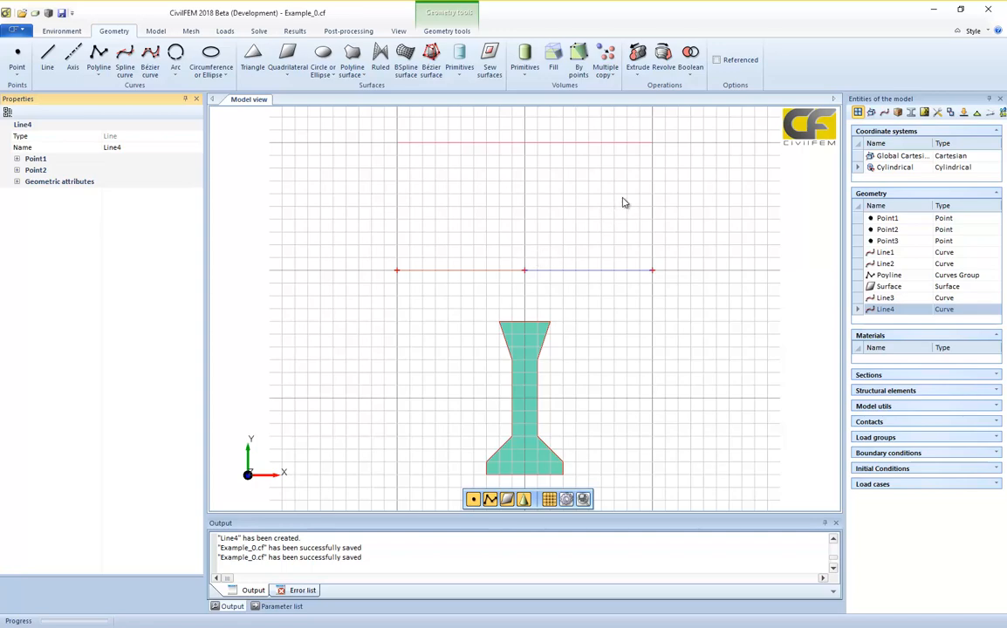
mouse_move(583, 403)
middle_mouse_down()
mouse_move(566, 402)
mouse_move(596, 389)
mouse_move(580, 417)
middle_mouse_up()
scroll(579, 412, "down", 1)
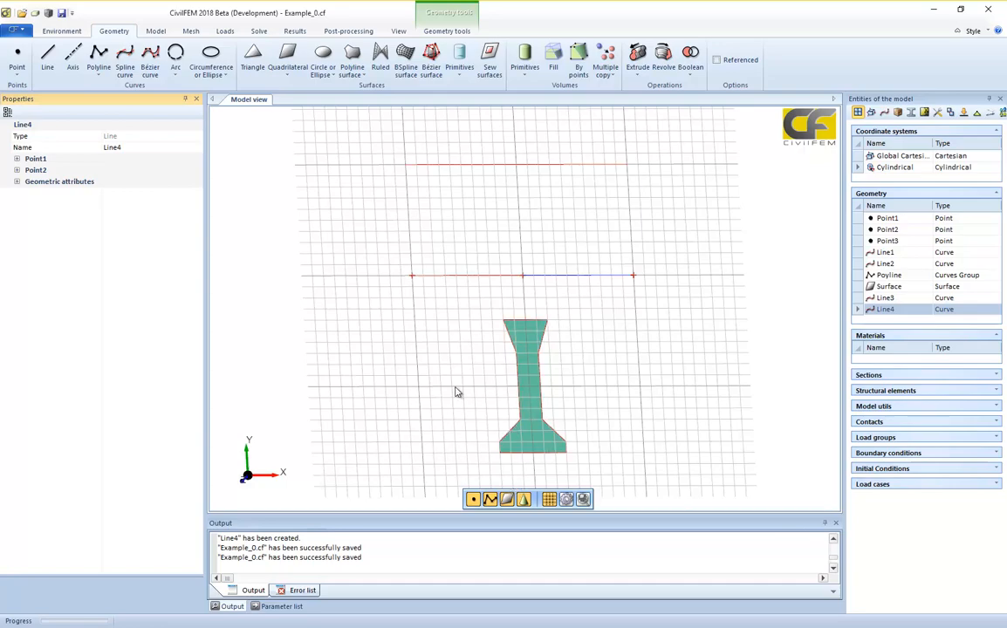
middle_click_drag(458, 394, 453, 312)
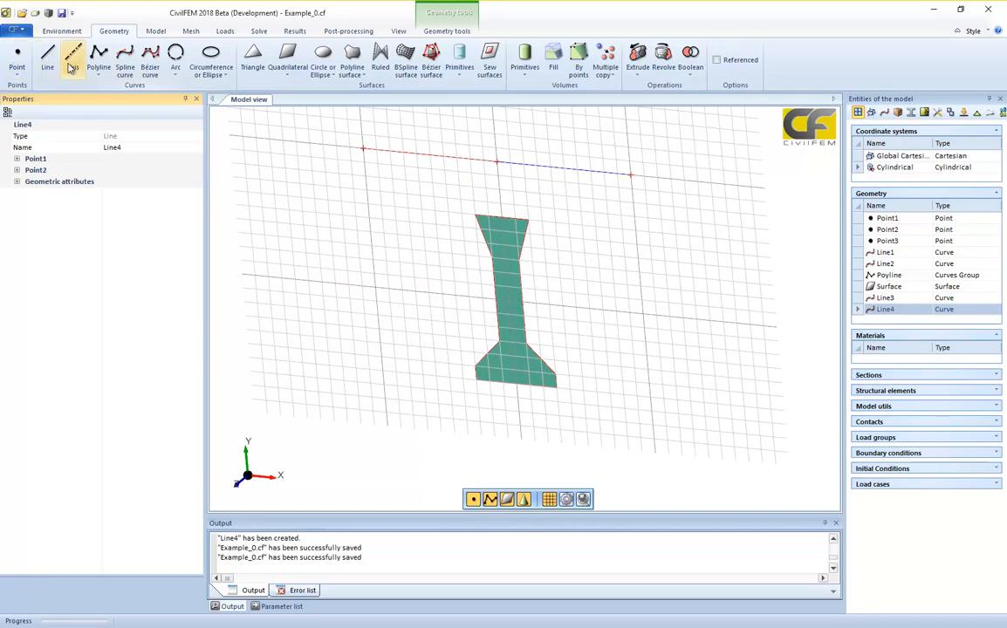
Start an axis named aXIS with its origin at (0, -4, 0), the midpoint of the surface's lower edge.
left_click(71, 68)
left_click(127, 131)
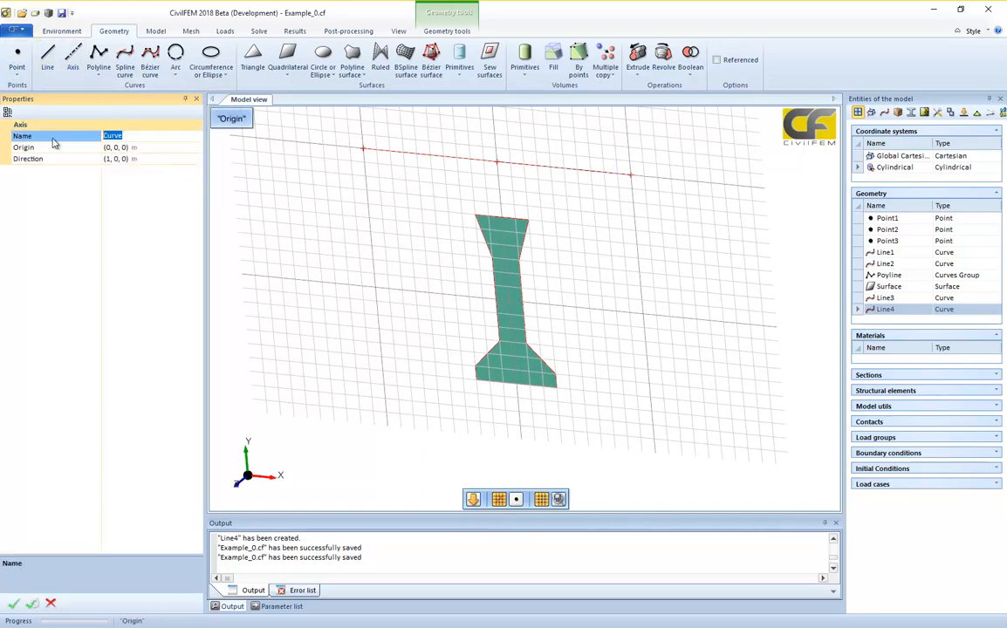
type("aXIS")
scroll(516, 392, "up", 2)
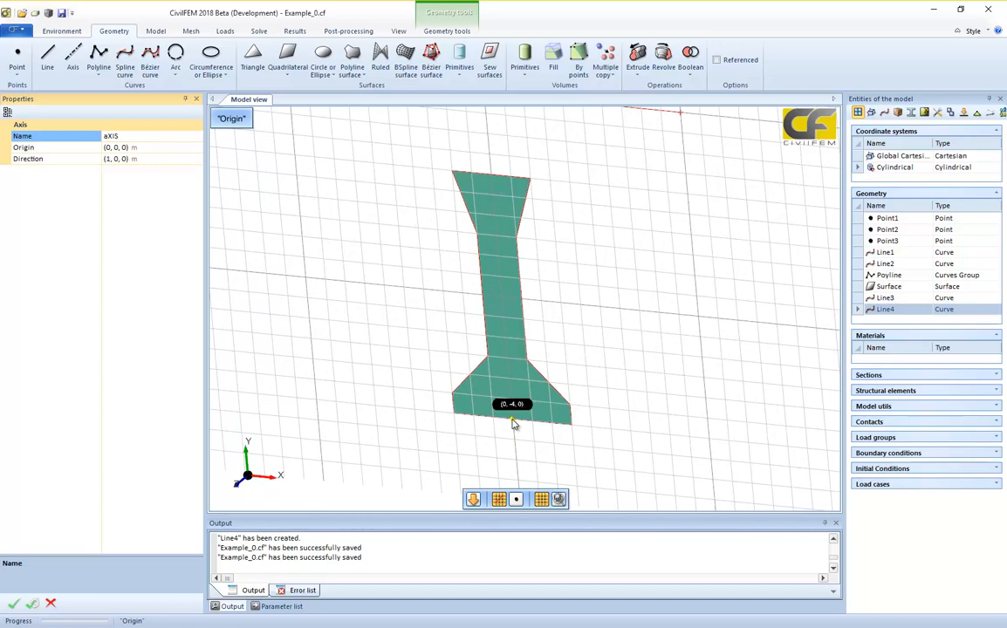
left_click(513, 424)
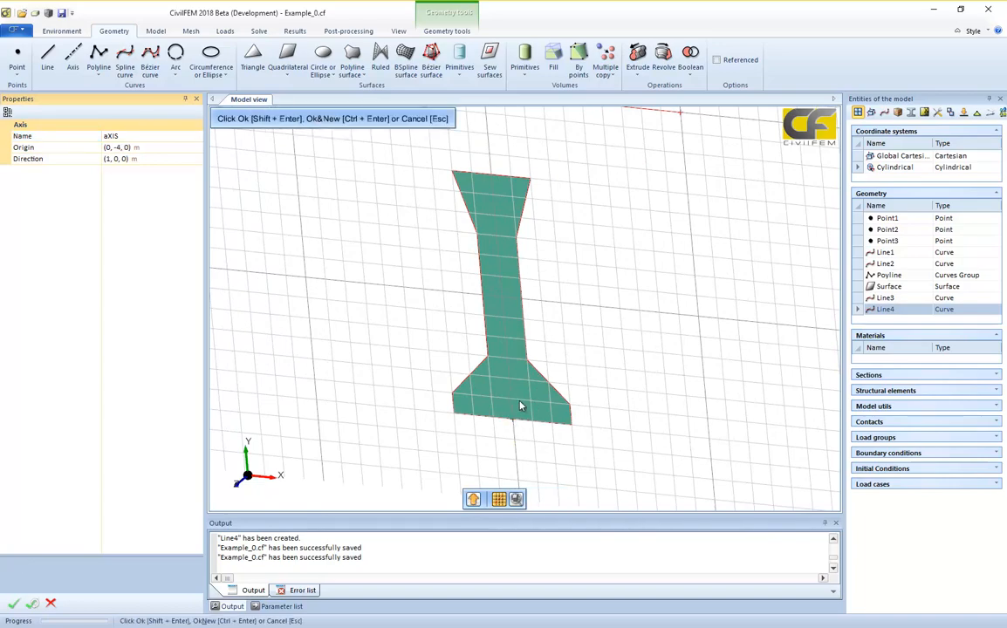
Set the axis direction to (0, 0, 1) and create the axis.
left_click(109, 159)
left_click(123, 159)
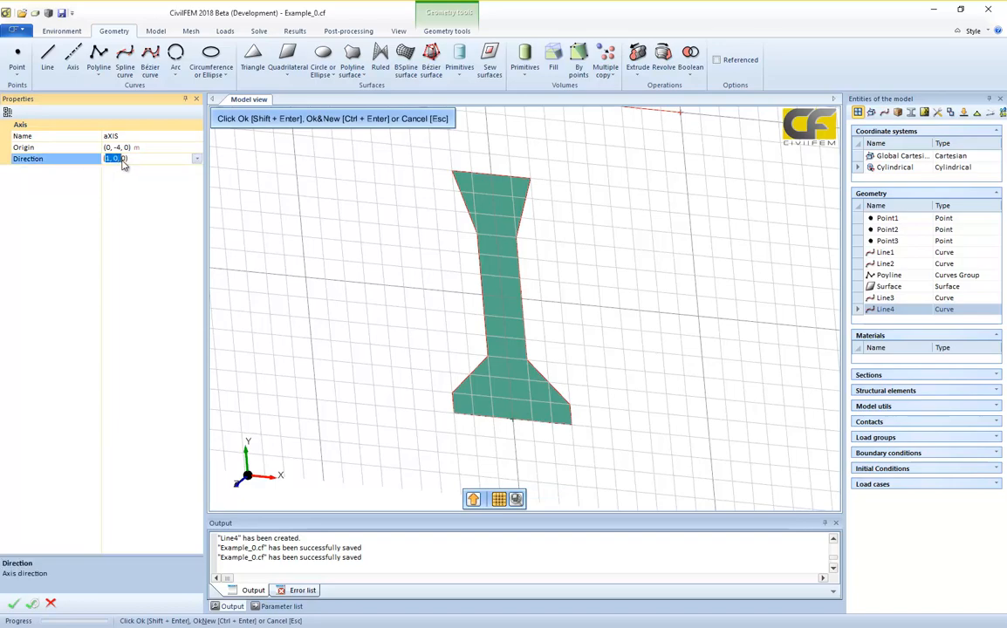
type("(0, 0, 1)")
key("Return")
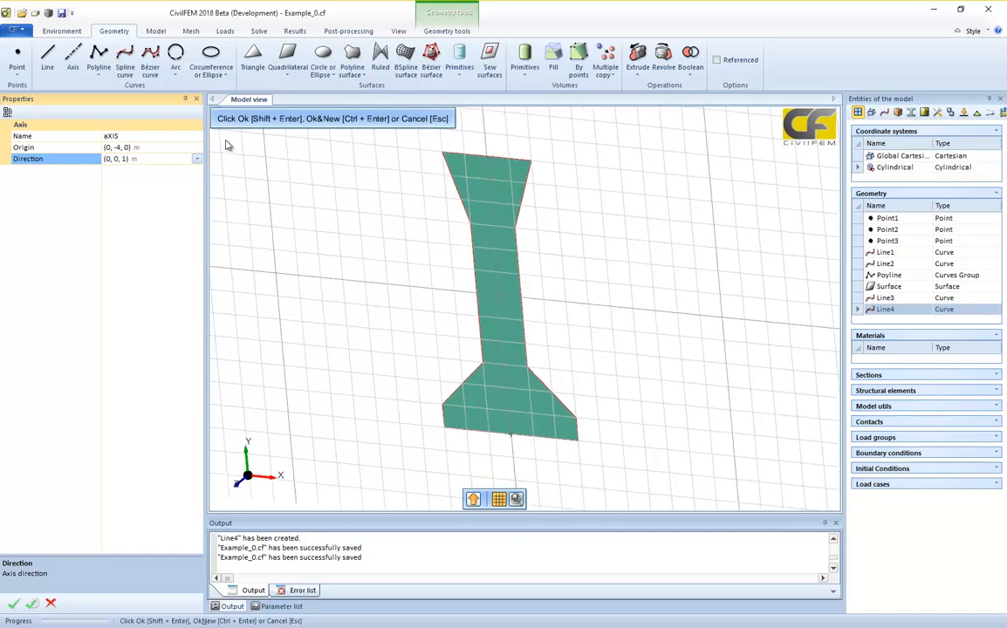
left_click(18, 609)
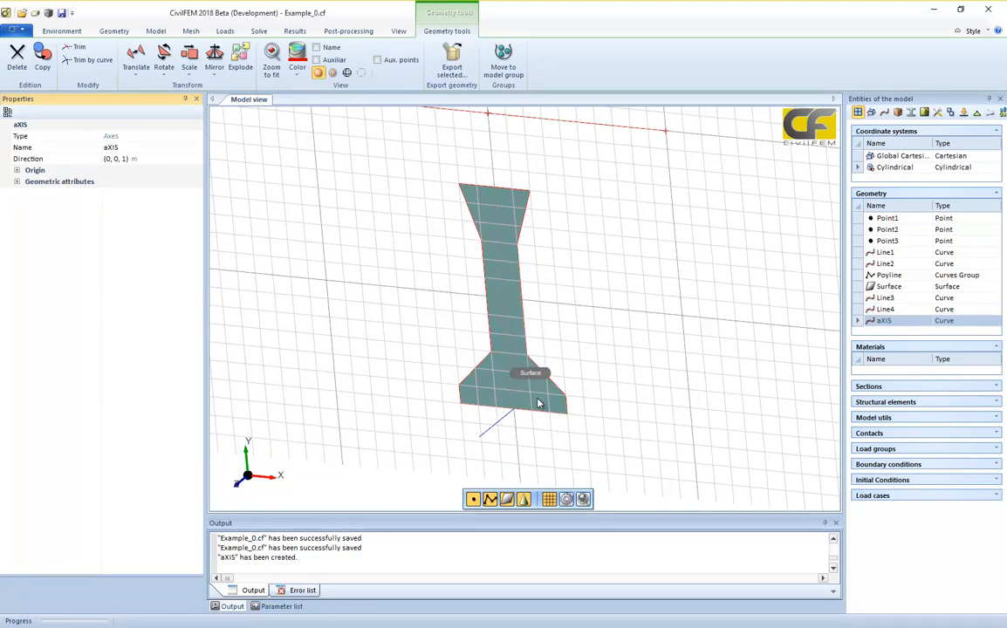
Start a path extrusion with aXIS as its axis and the beam-shaped surface as the geometric entity.
left_click(105, 33)
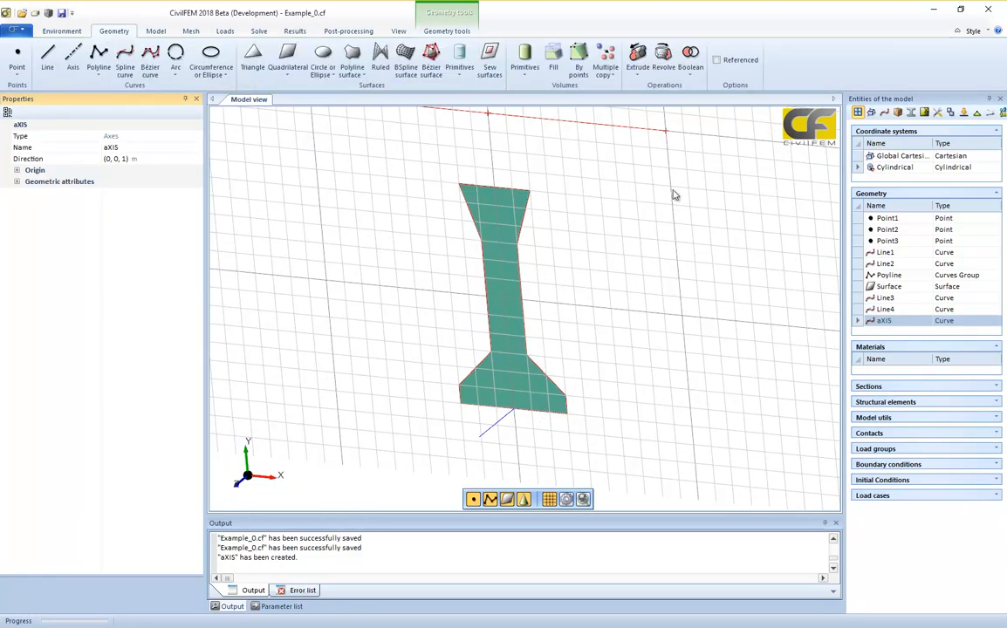
left_click(636, 79)
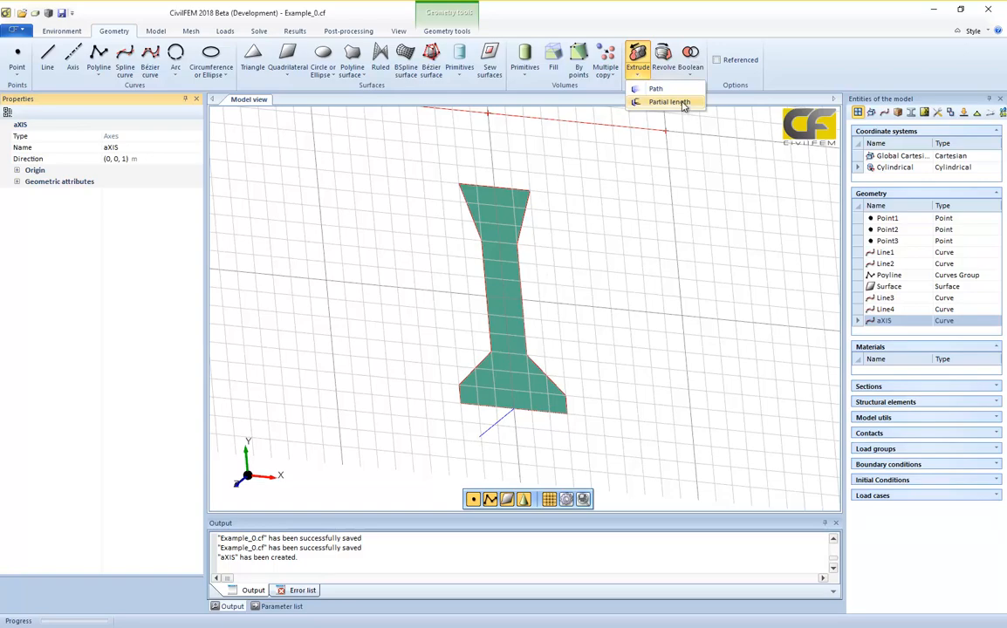
left_click(653, 89)
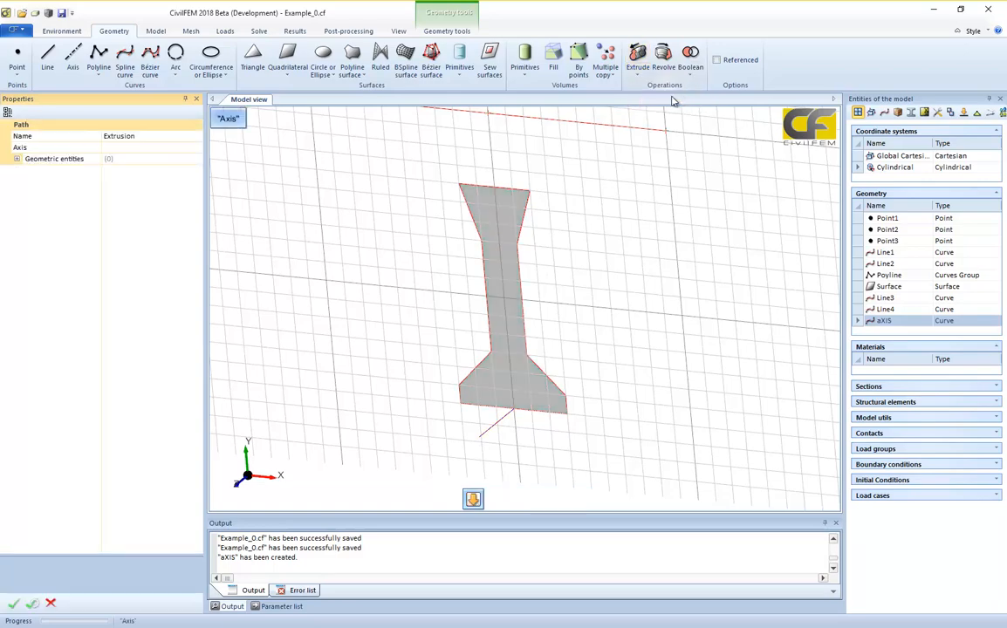
left_click(498, 426)
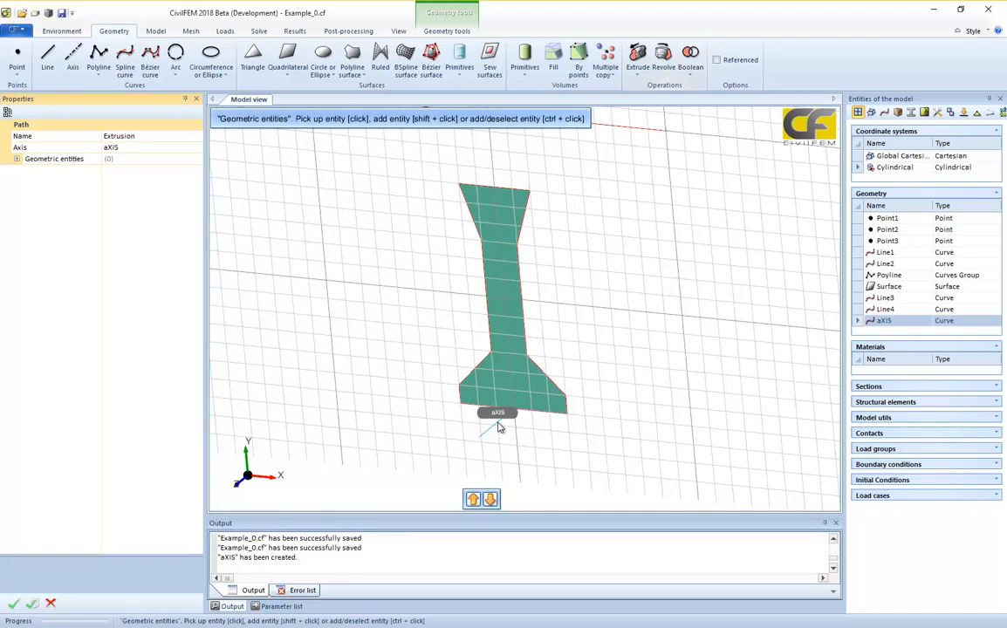
left_click(517, 358)
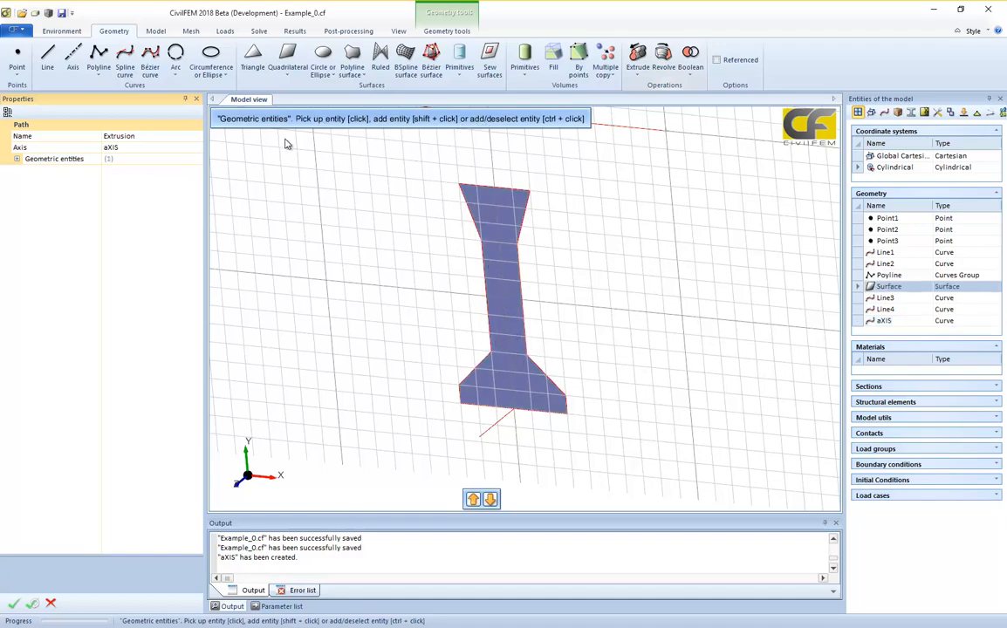
Go back to the extrusion's axis selection and pick Line3 as the axis instead.
left_click(473, 501)
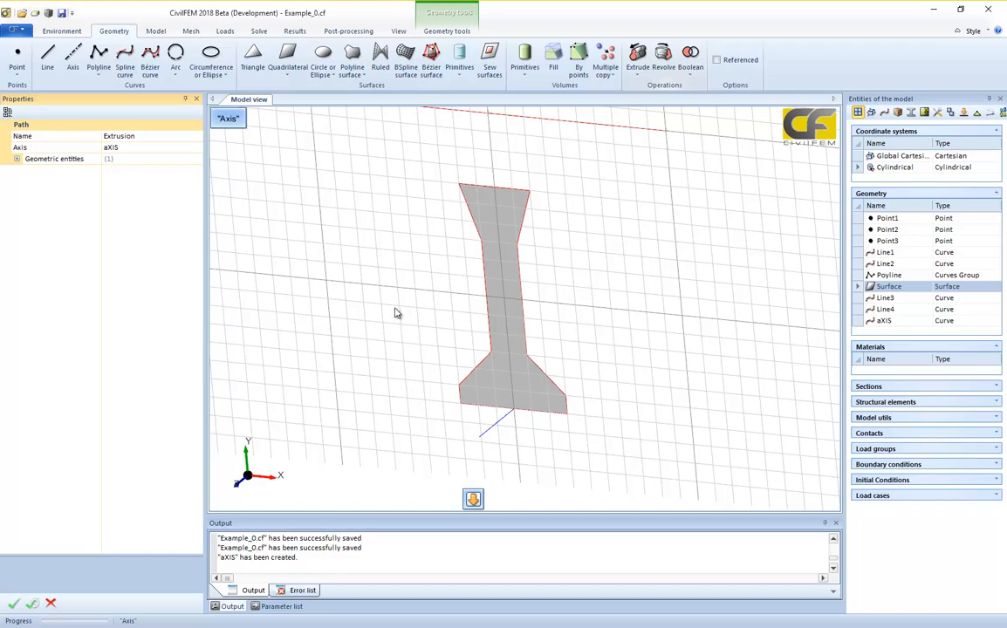
right_click_drag(395, 304, 396, 188)
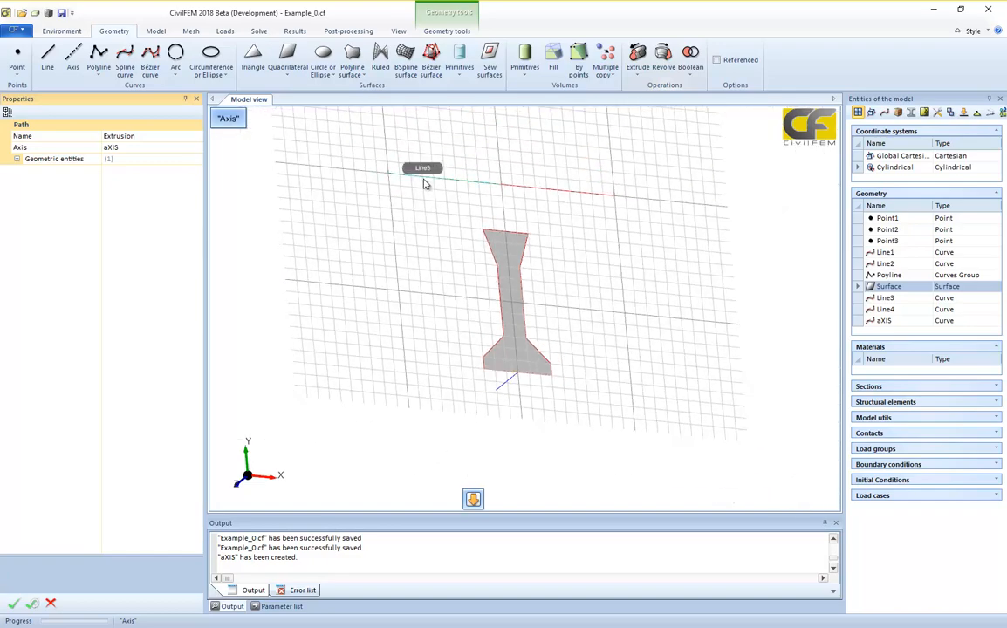
left_click(424, 184)
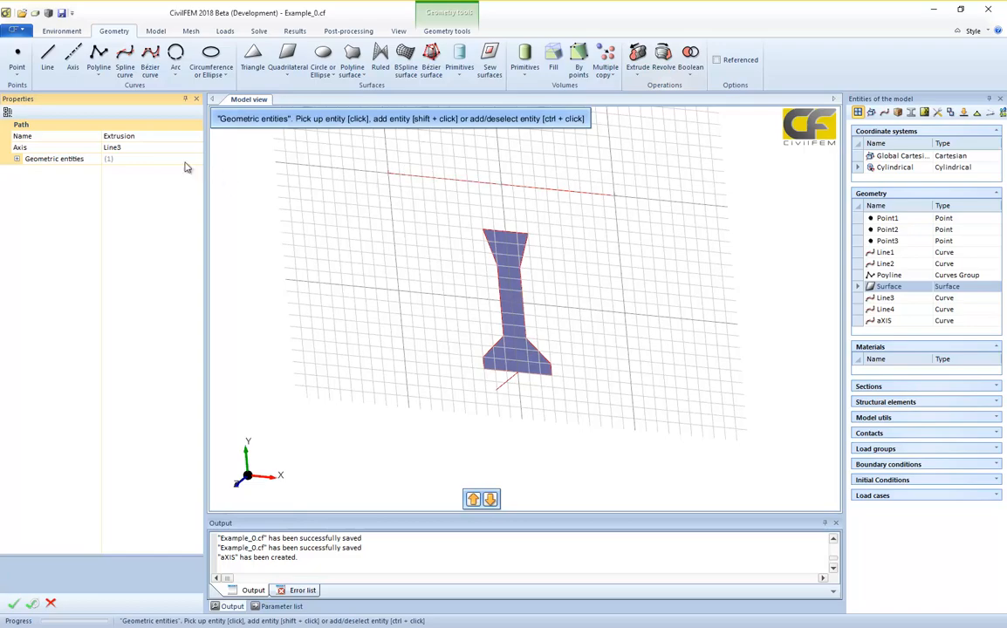
scroll(467, 264, "up", 1)
scroll(467, 263, "up", 1)
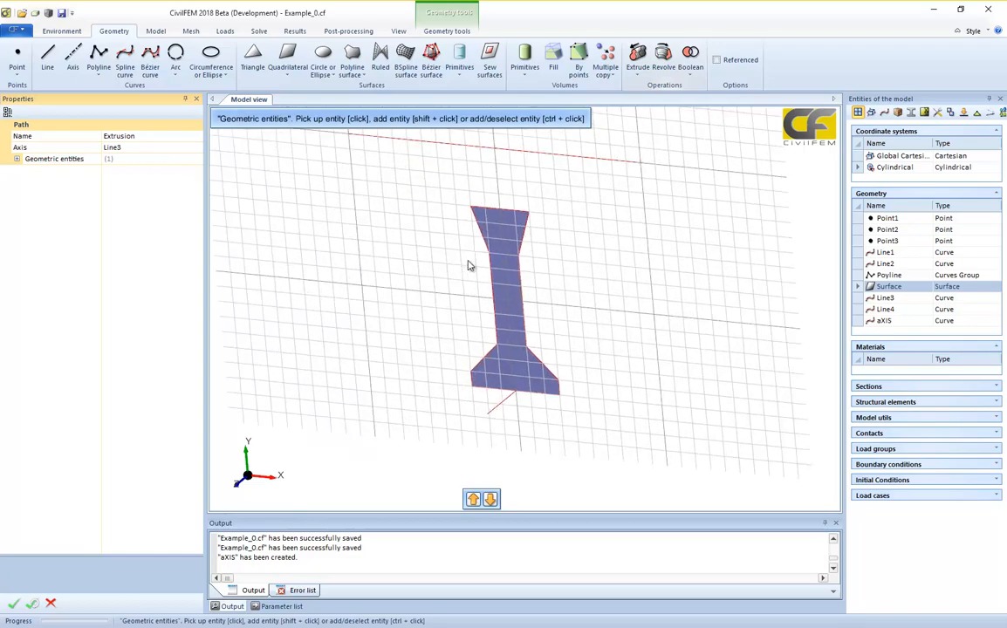
Switch the path extrusion's axis back to aXIS, check its geometric entities and create the extrusion of the beam-shaped surface.
left_click(491, 500)
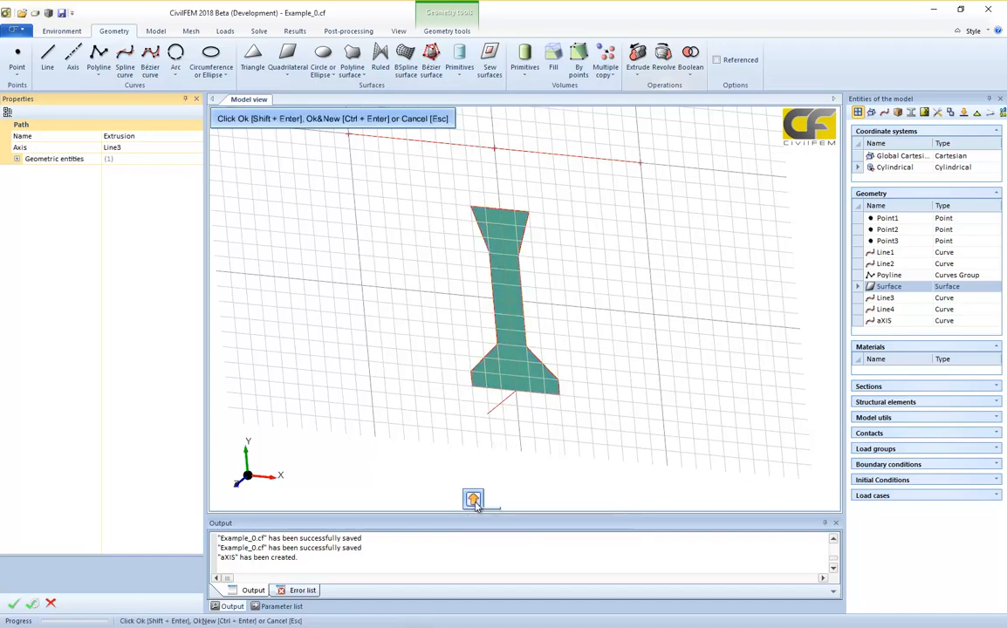
left_click(473, 499)
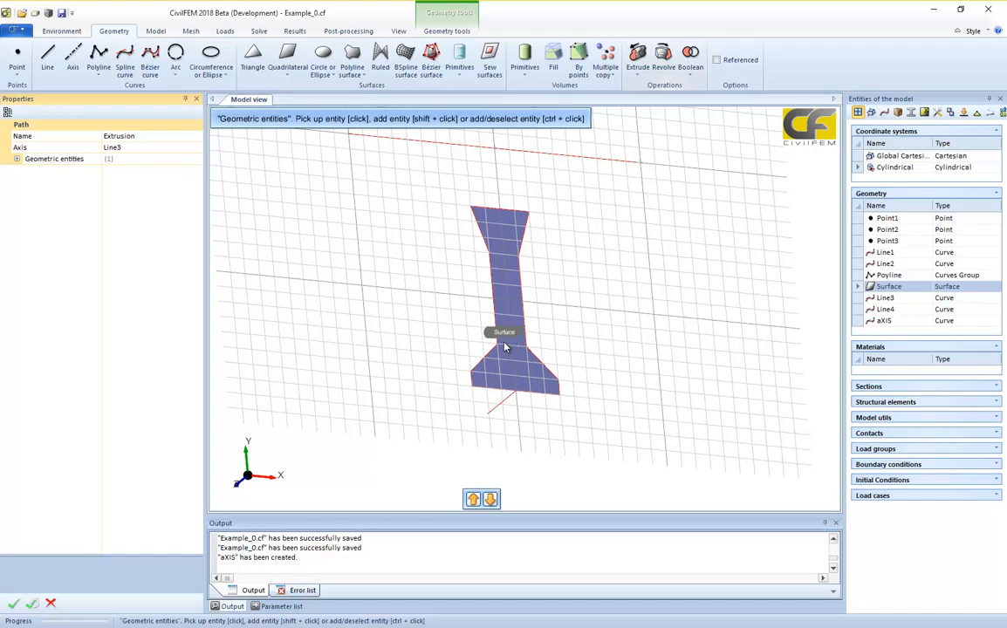
left_click(473, 499)
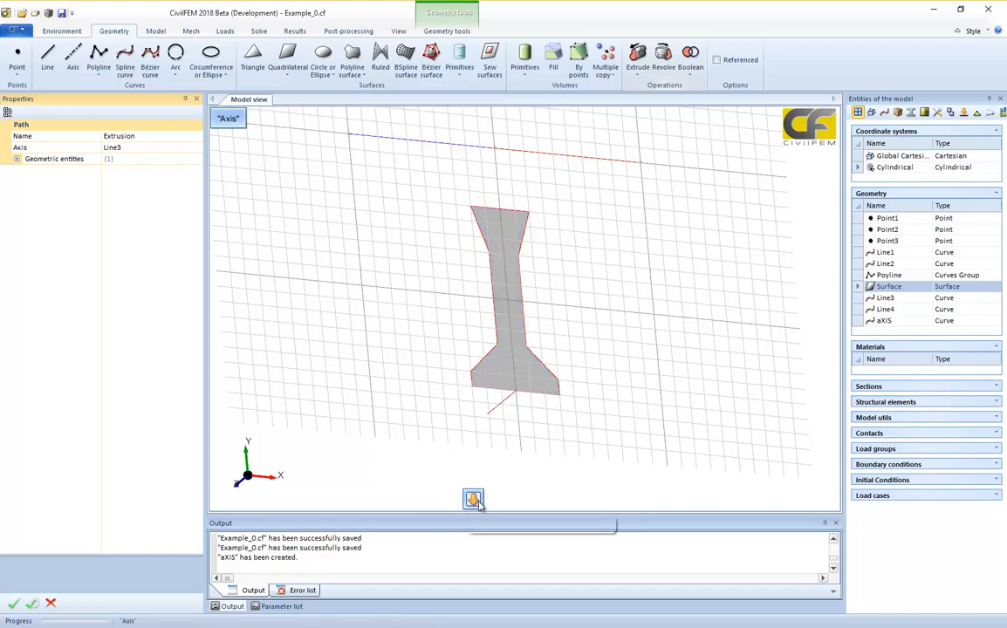
left_click(500, 409)
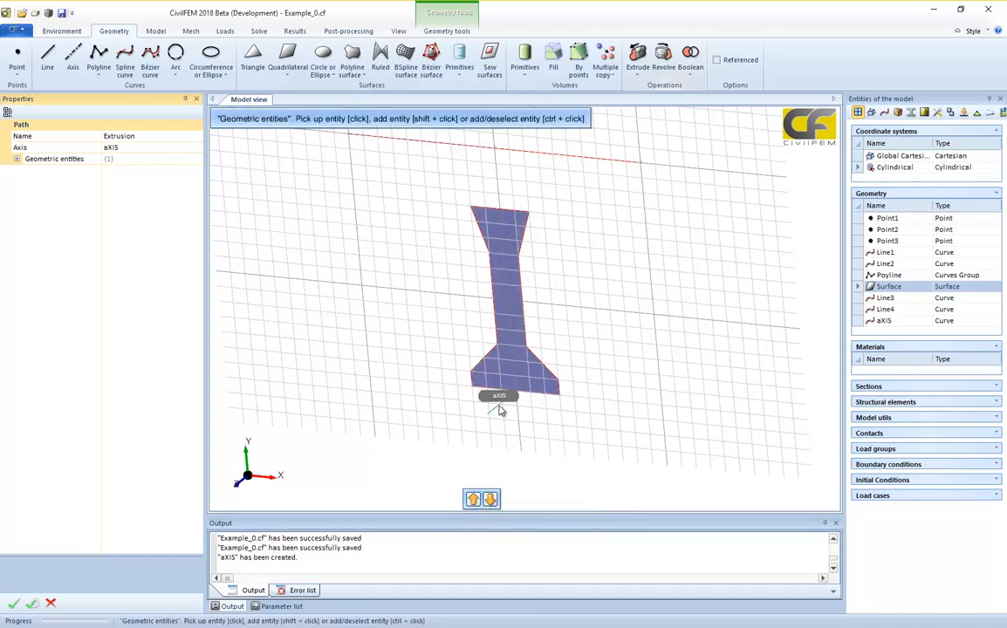
left_click(17, 159)
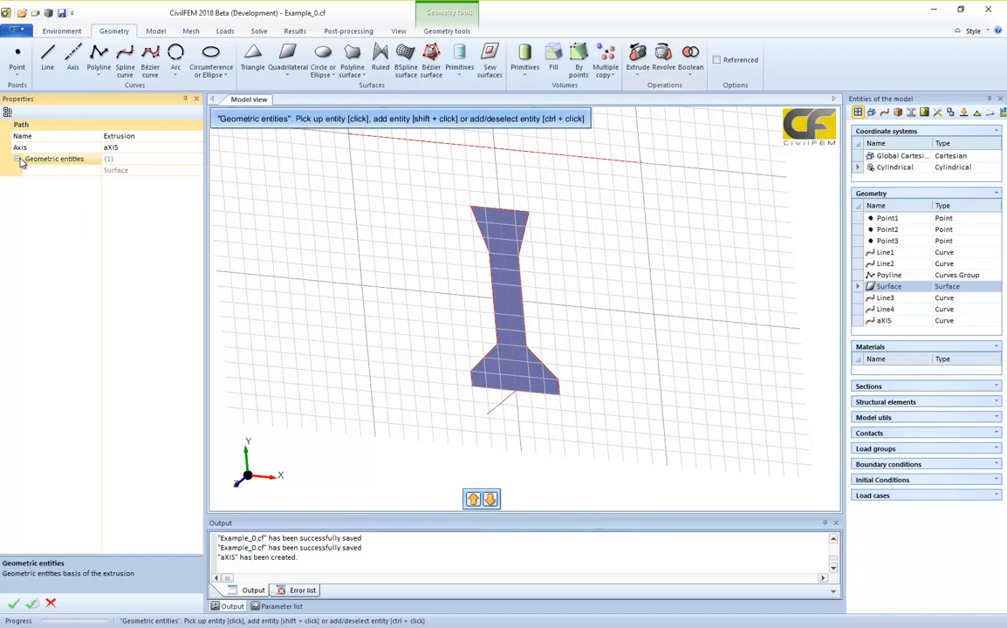
middle_click_drag(425, 393, 367, 409)
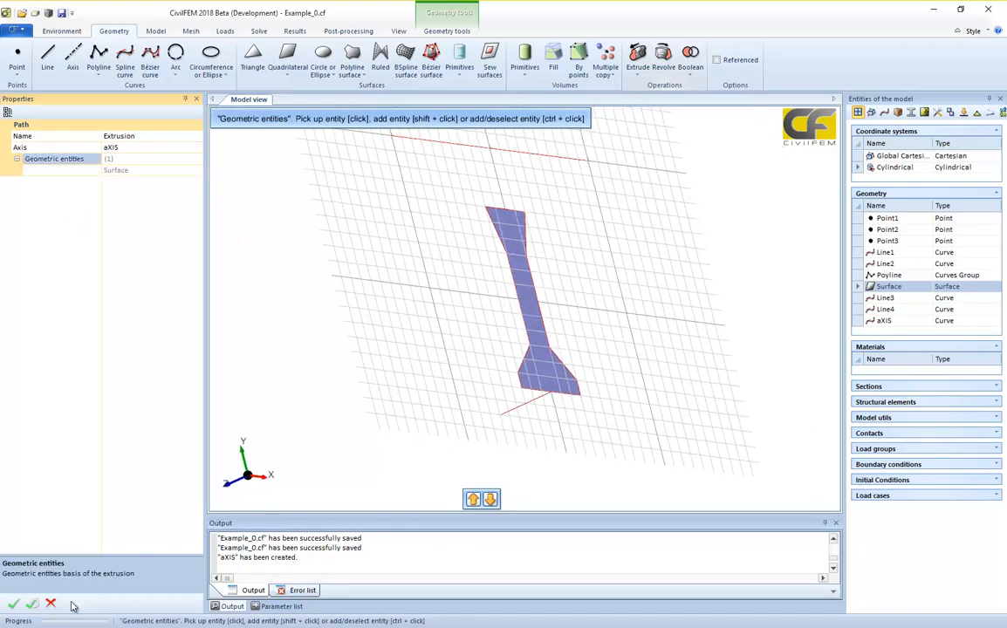
left_click(16, 603)
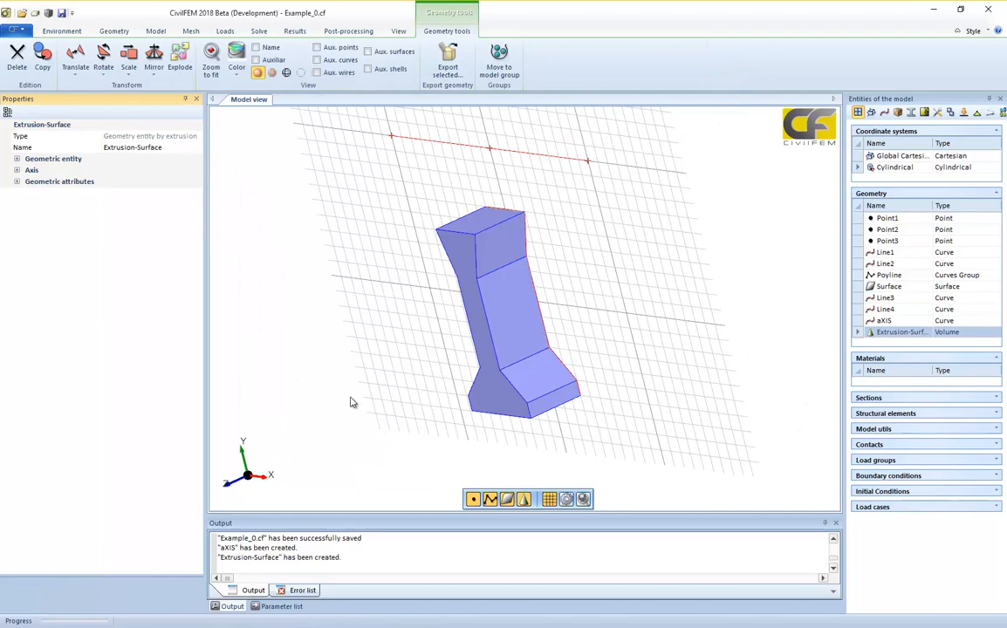
Expand the extruded volume's axis properties and set the axis direction to (0, 0, 10).
middle_click_drag(319, 362, 365, 389)
middle_click_drag(543, 407, 541, 397)
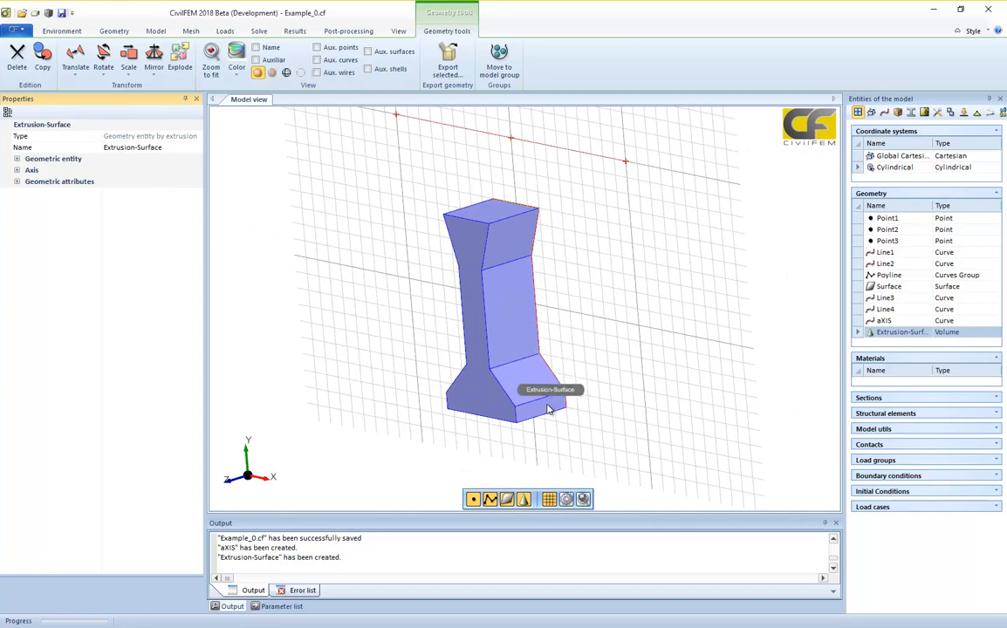
middle_click_drag(589, 371, 592, 353)
mouse_move(601, 390)
middle_mouse_down()
mouse_move(628, 365)
mouse_move(596, 390)
middle_mouse_up()
left_click(18, 170)
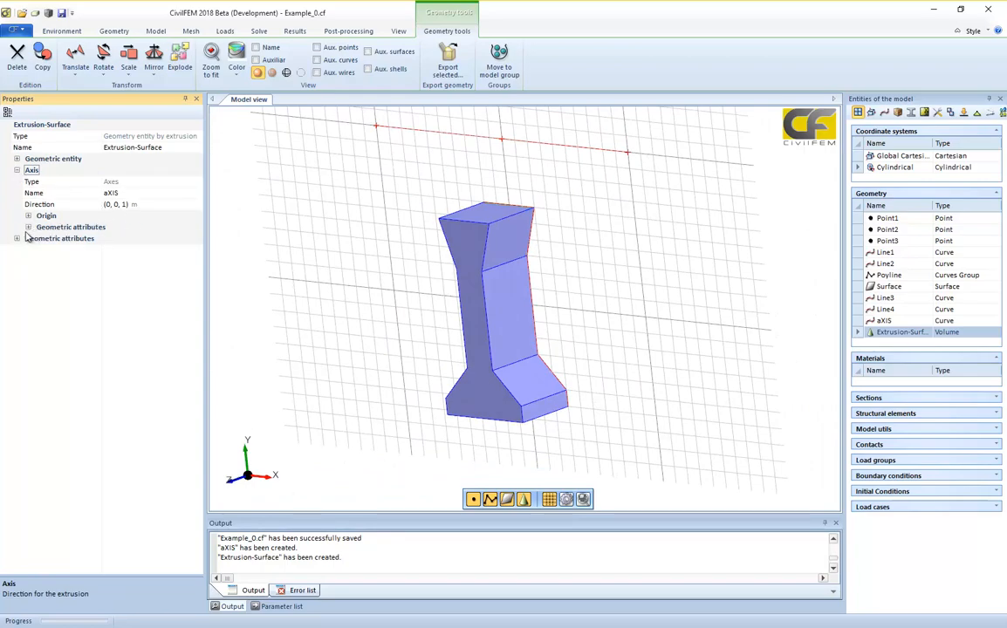
left_click(28, 227)
left_click(29, 217)
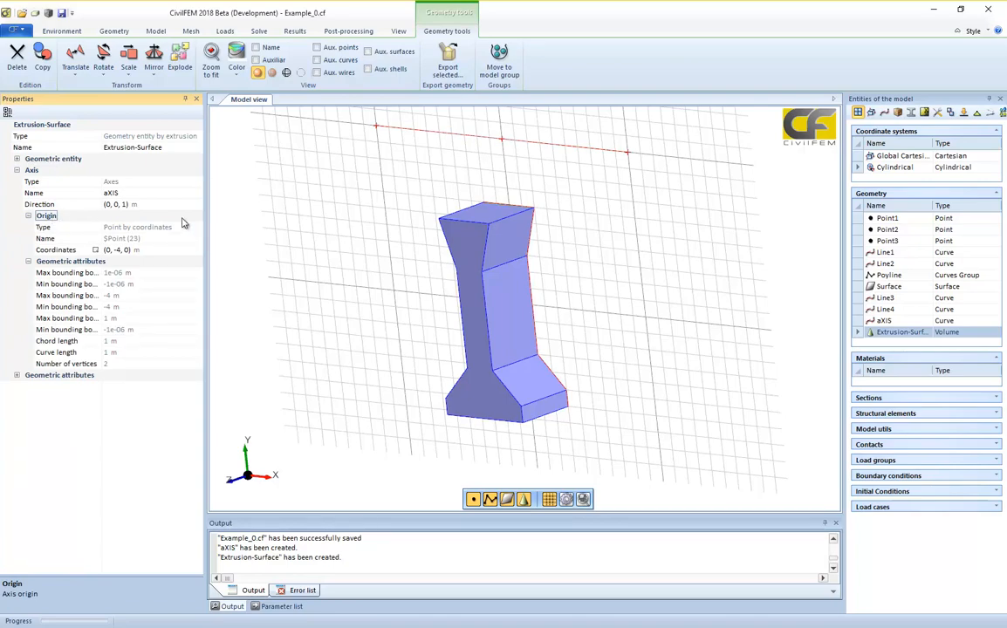
left_click(124, 206)
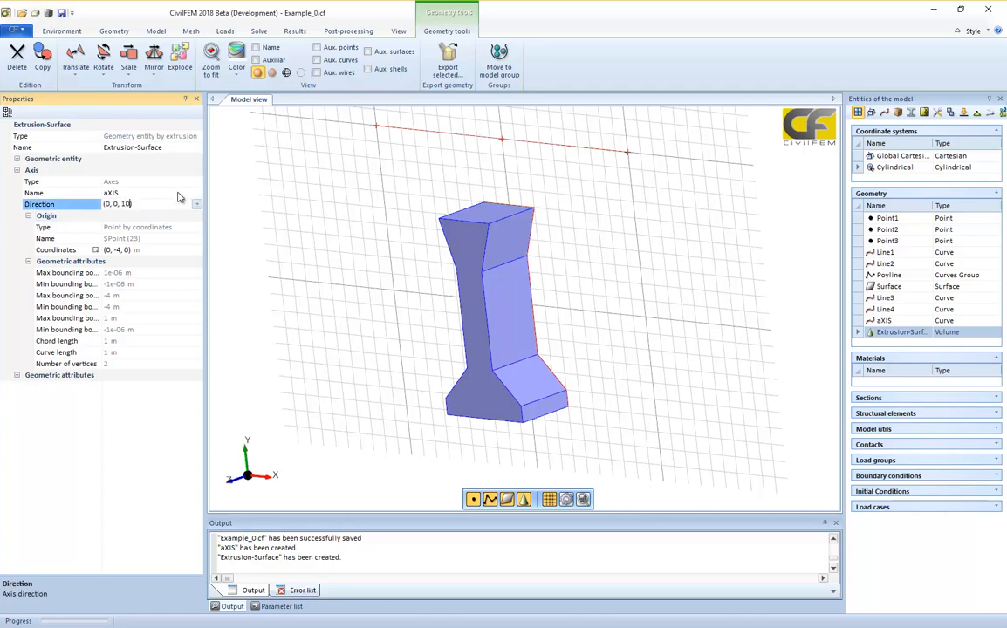
key("Return")
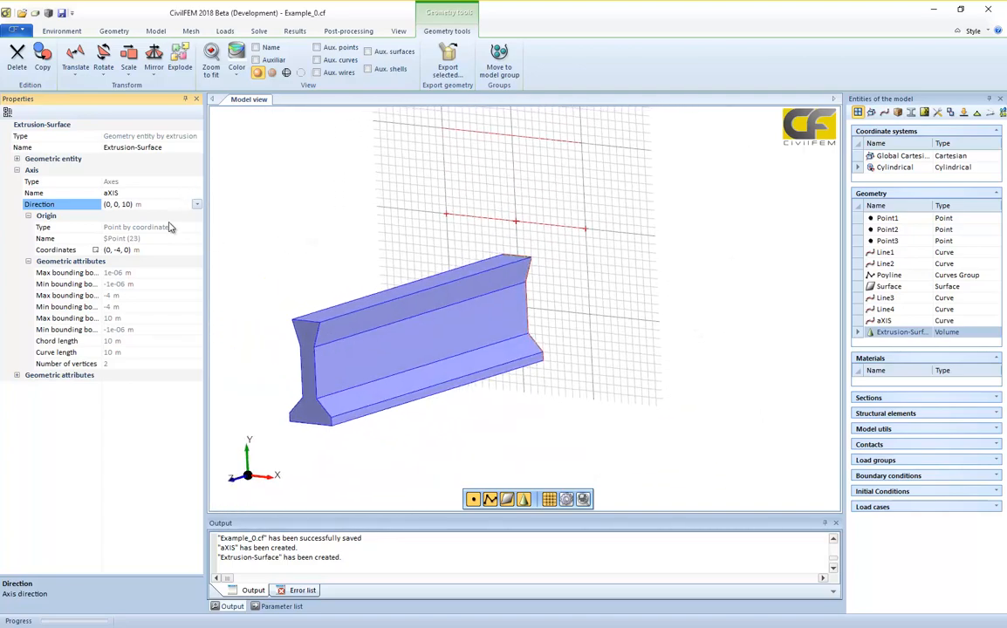
Set the extrusion's axis direction to (0, 0, 1) and delete the extruded volume.
double_click(125, 204)
type("1")
key("Return")
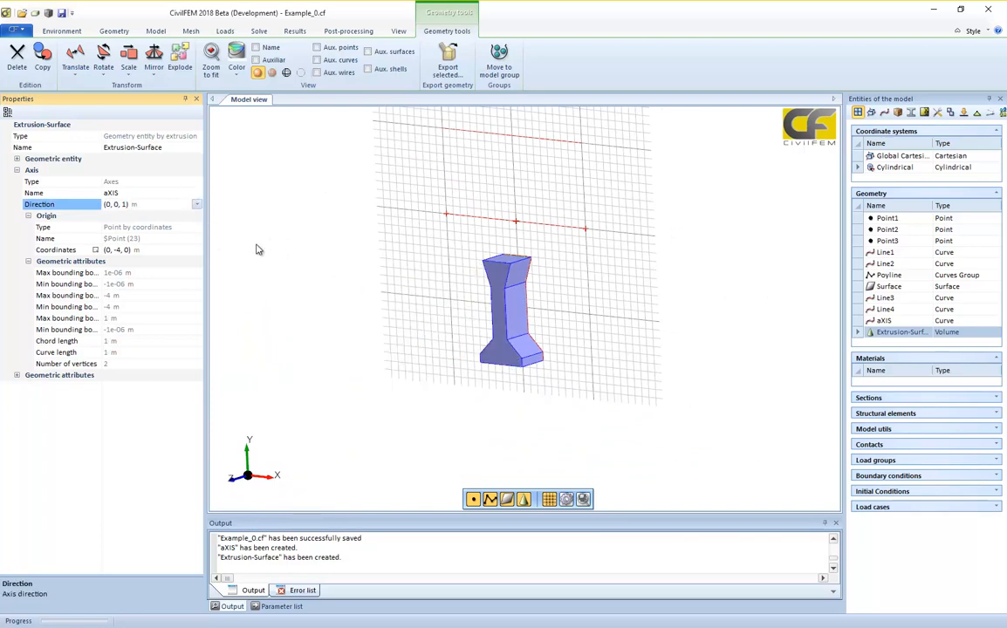
key("Delete")
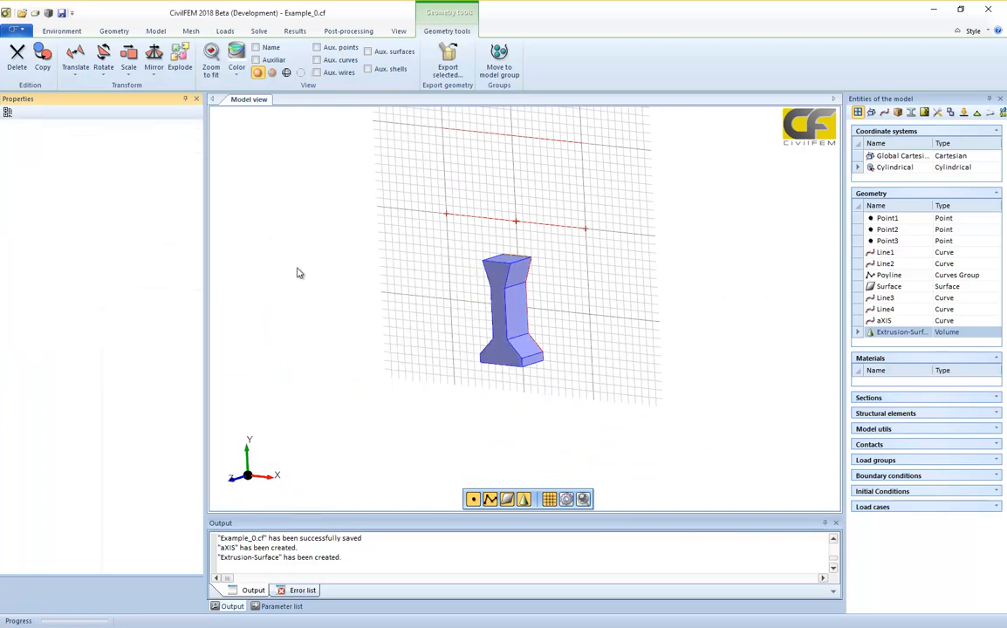
Start a partial-length extrusion with aXIS as its axis.
left_click(115, 31)
left_click(639, 75)
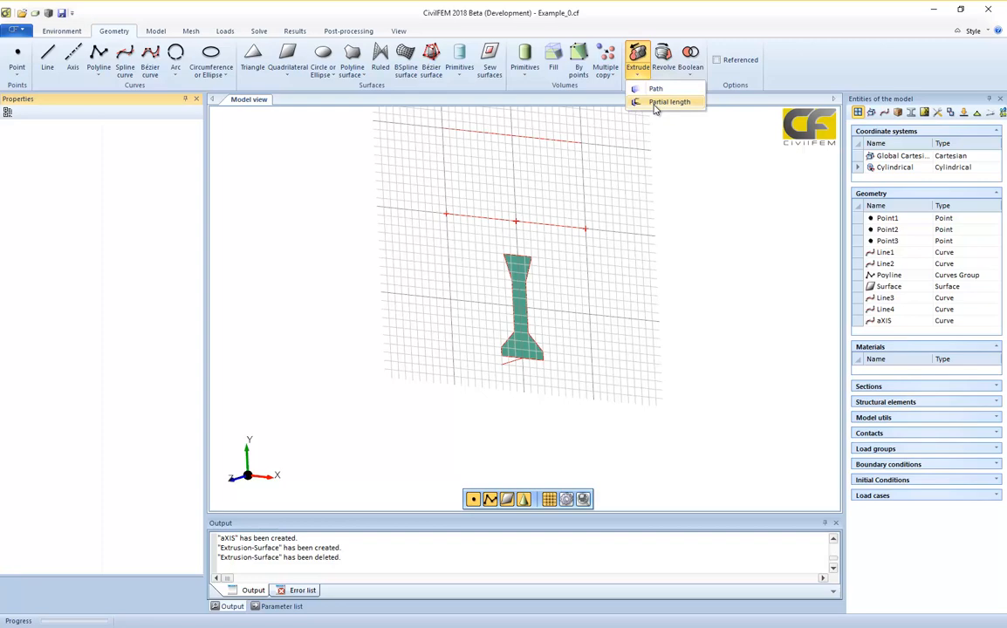
left_click(667, 102)
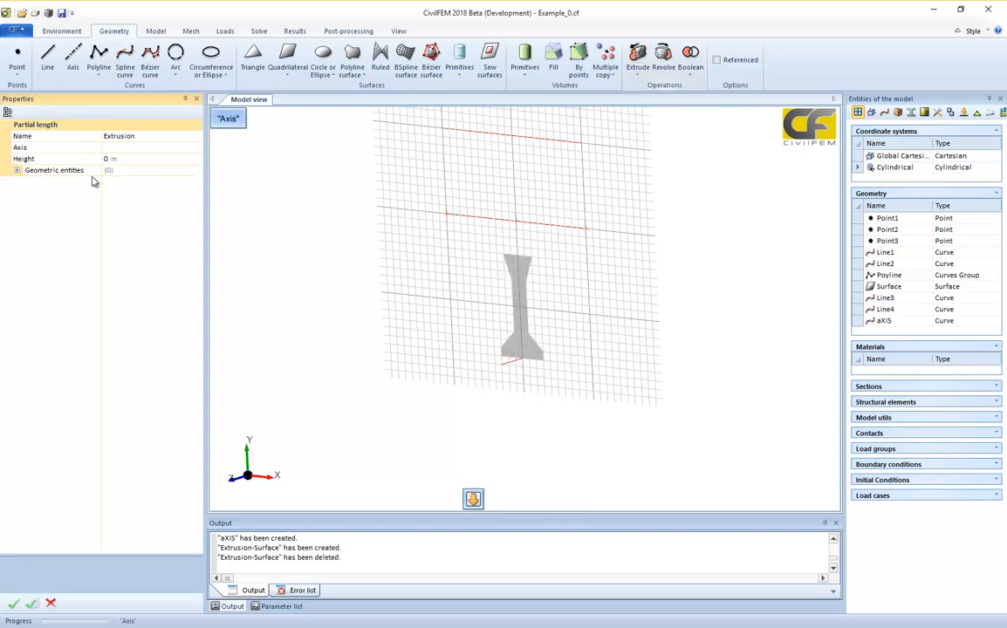
scroll(553, 349, "up", 2)
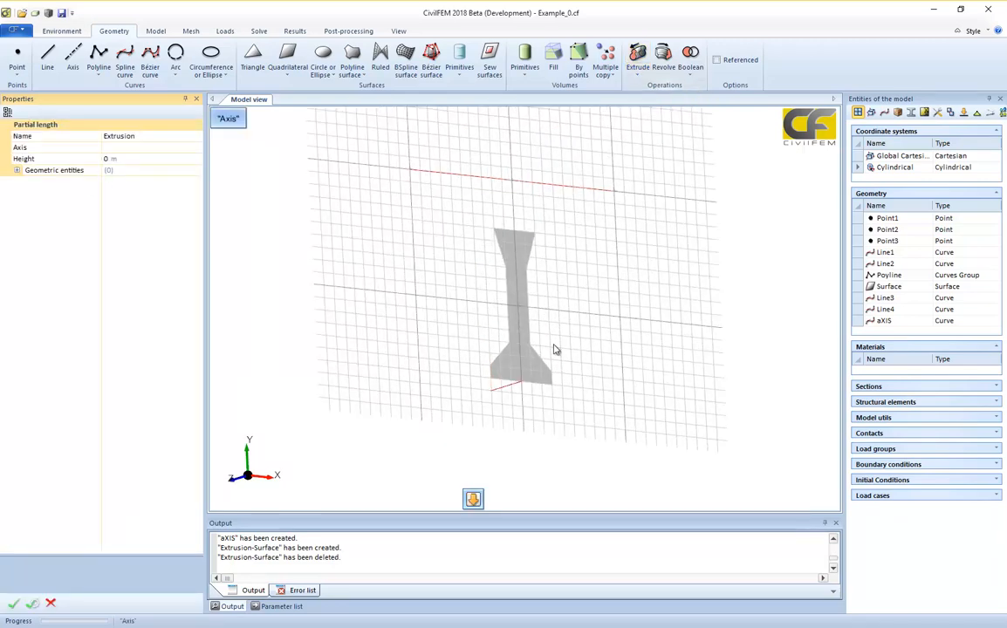
left_click(506, 389)
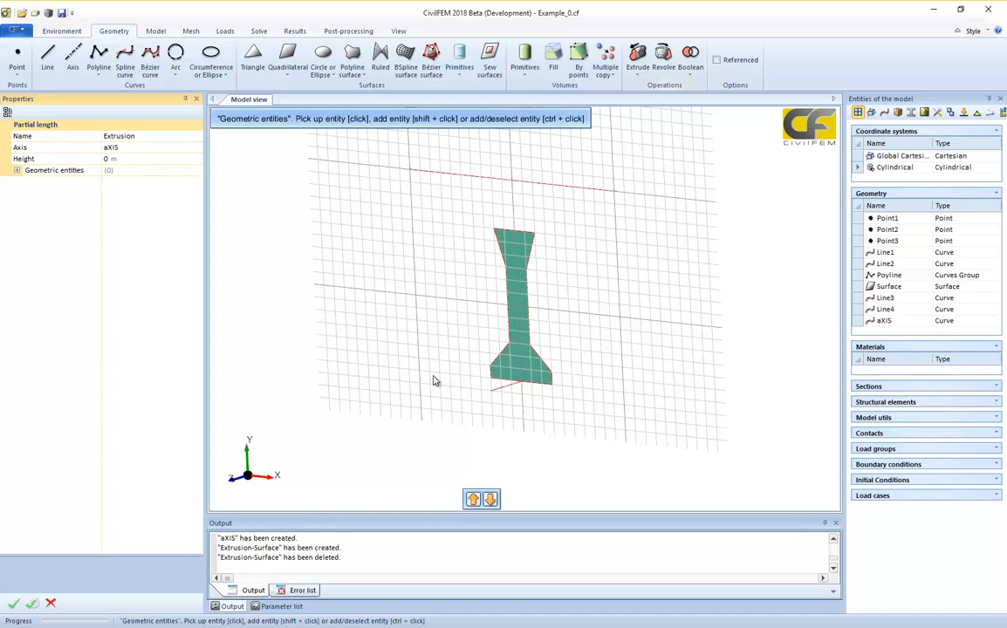
middle_click_drag(434, 380, 452, 399)
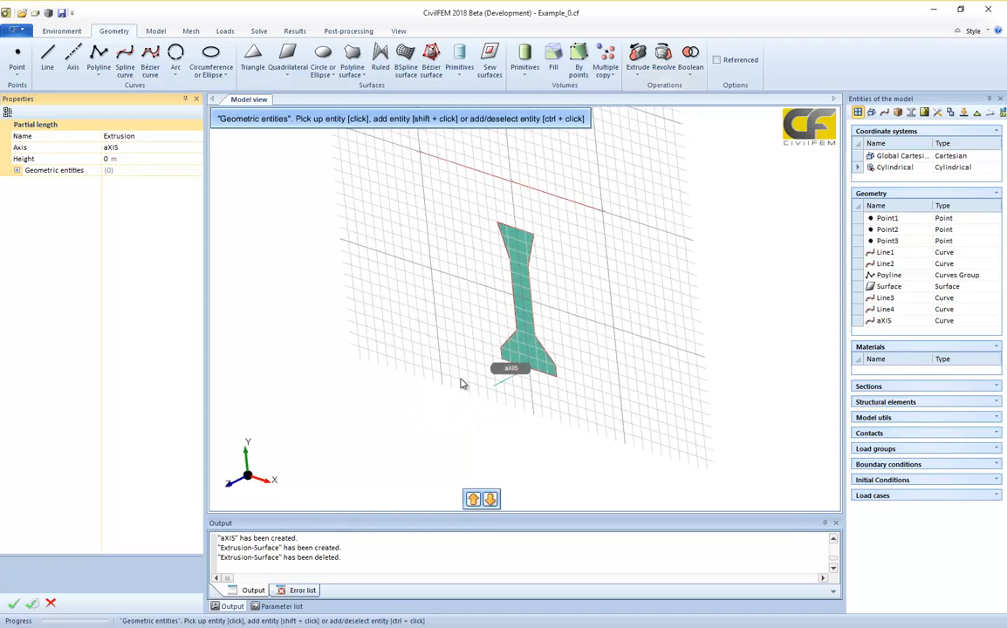
Set the extrusion height to 10 m, pick the beam-shaped surface as the geometric entity and create the volume.
left_click(112, 159)
left_click(70, 161)
type("10")
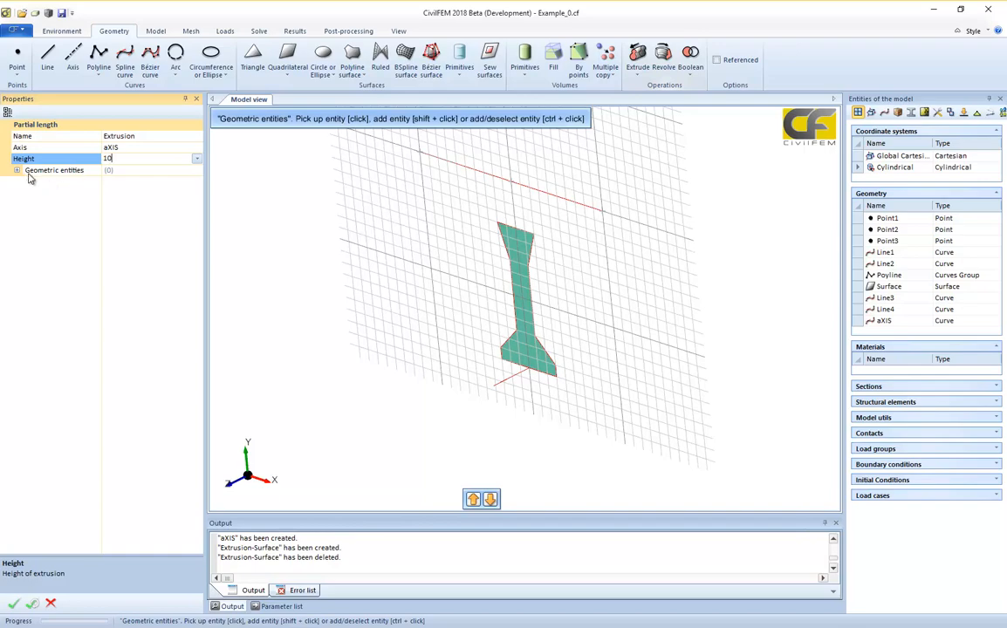
left_click(249, 344)
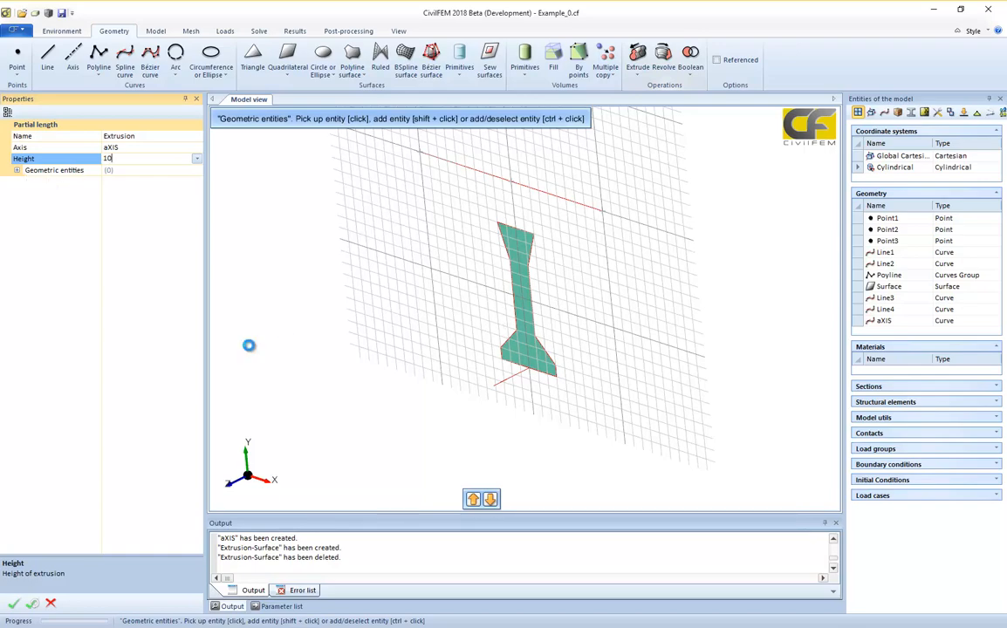
left_click(528, 341)
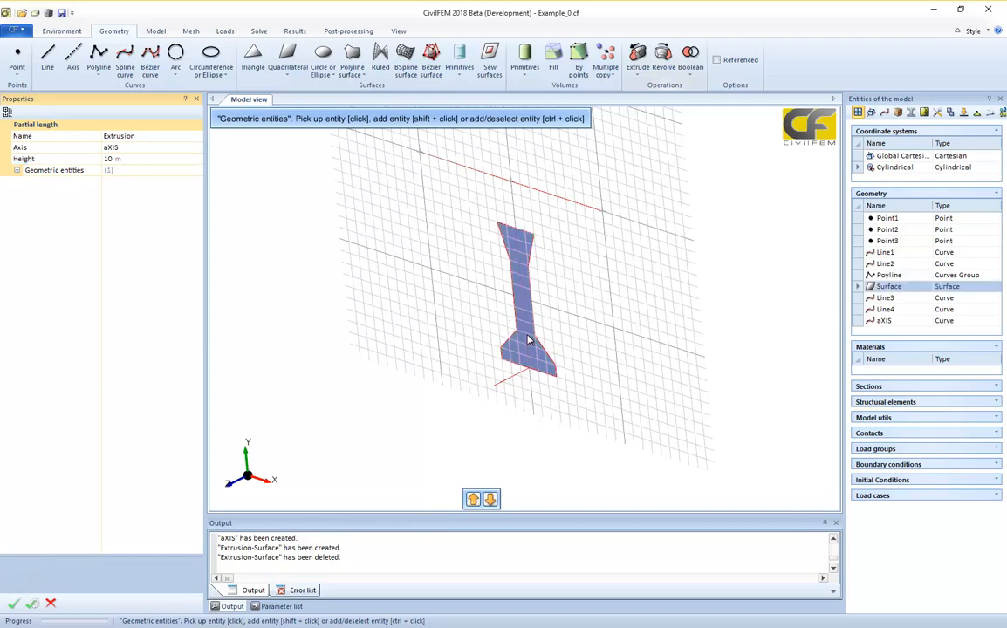
mouse_move(225, 485)
left_click(14, 604)
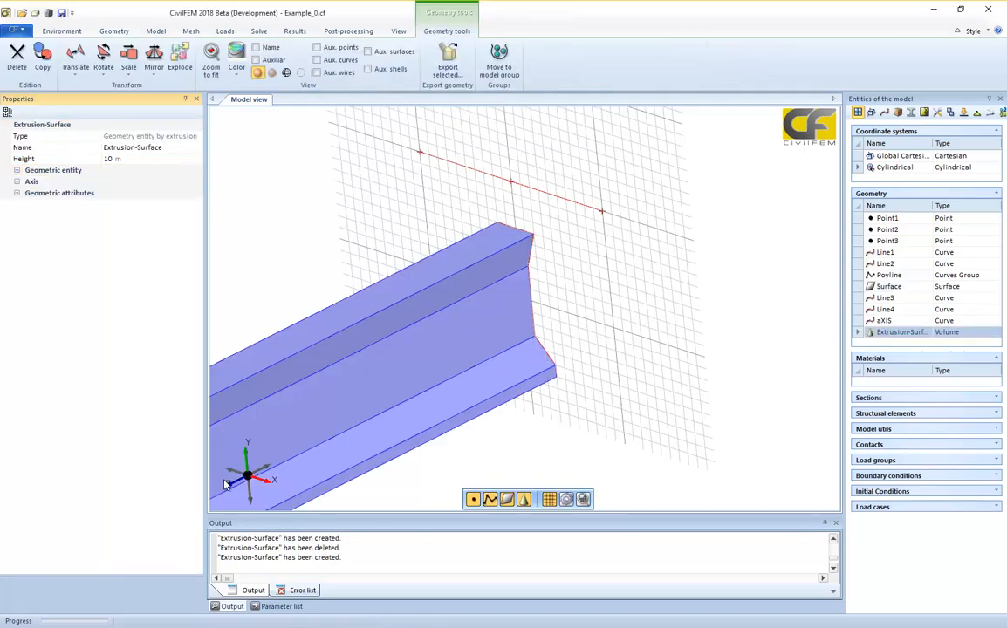
Hide the grid in the model view around the extruded beam.
left_click(547, 501)
scroll(499, 379, "down", 5)
middle_click_drag(485, 423, 563, 397)
scroll(527, 411, "up", 2)
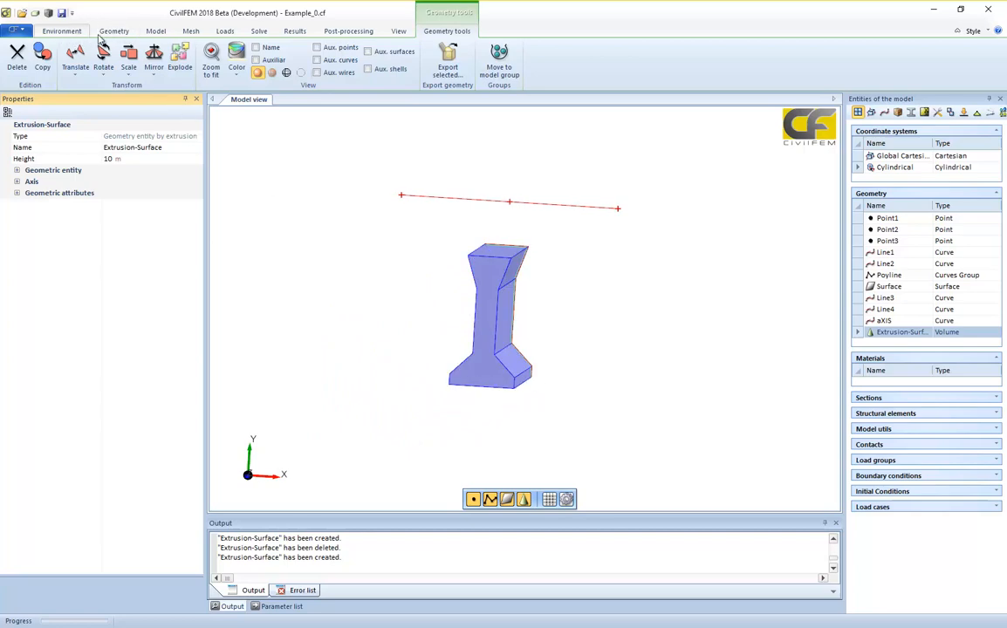
Examine the available Boolean operations and inspect the extruded beam from several angles.
left_click(112, 32)
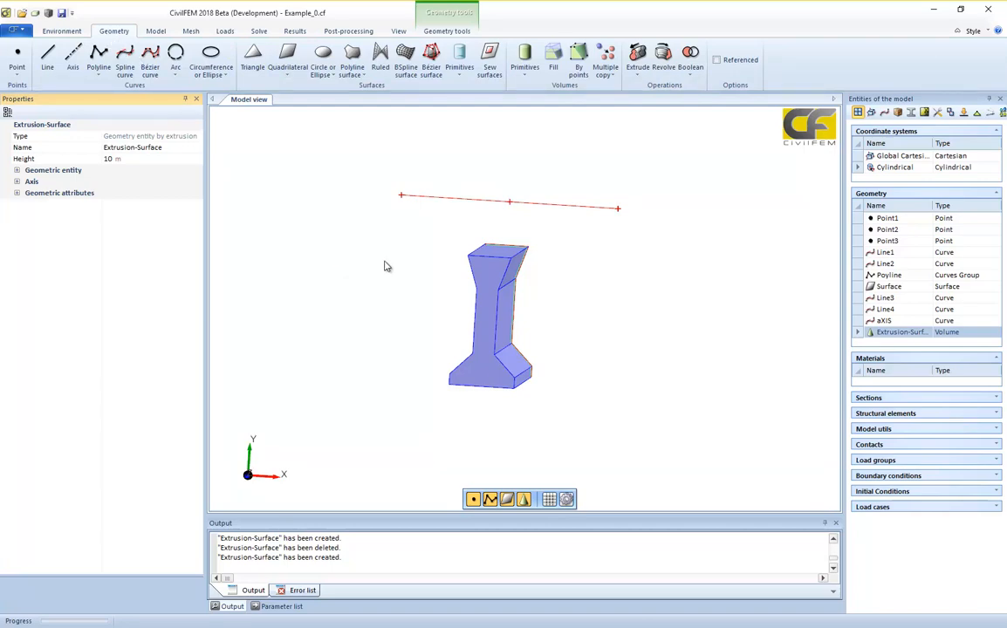
middle_click_drag(348, 236, 374, 261)
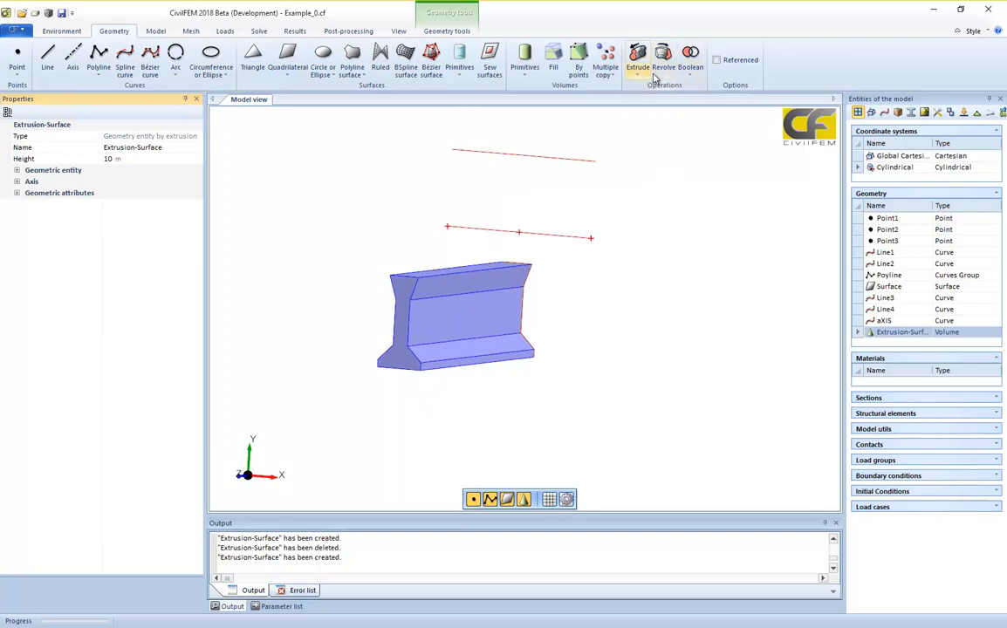
left_click(689, 75)
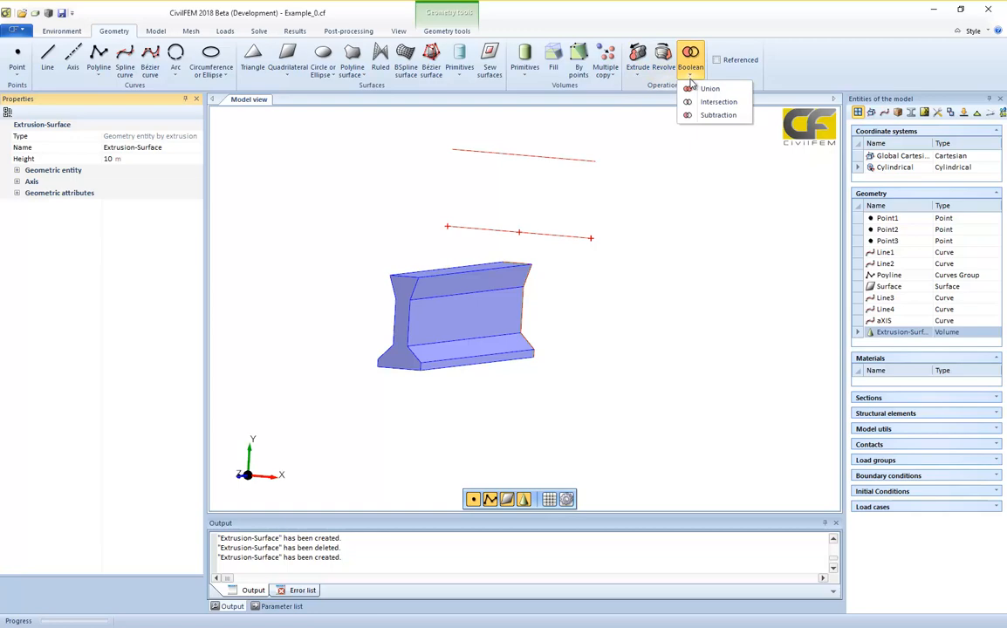
left_click(657, 307)
middle_click_drag(585, 361, 541, 330)
scroll(413, 345, "up", 2)
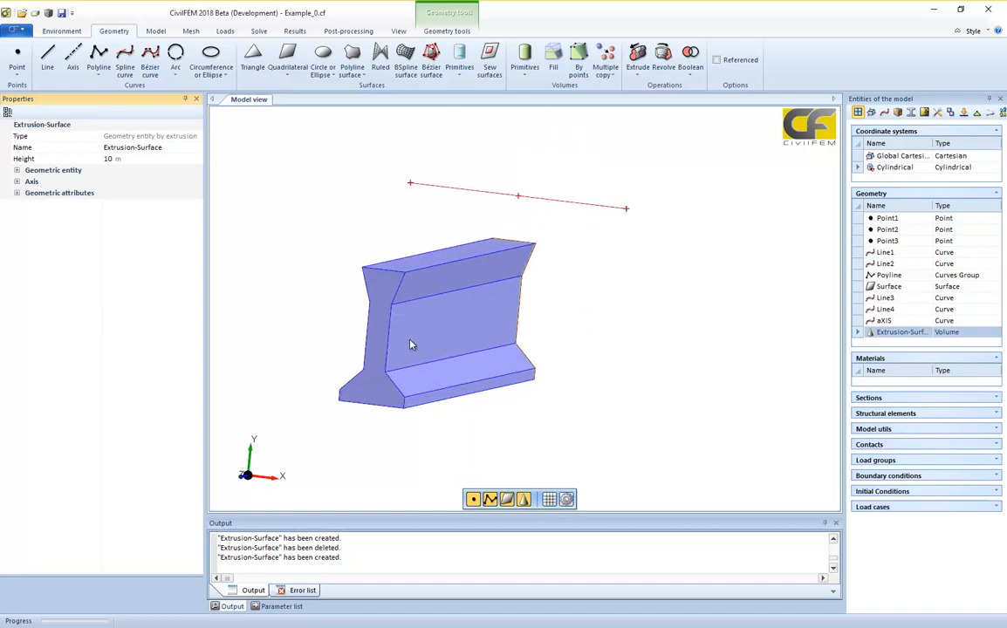
scroll(378, 338, "down", 1)
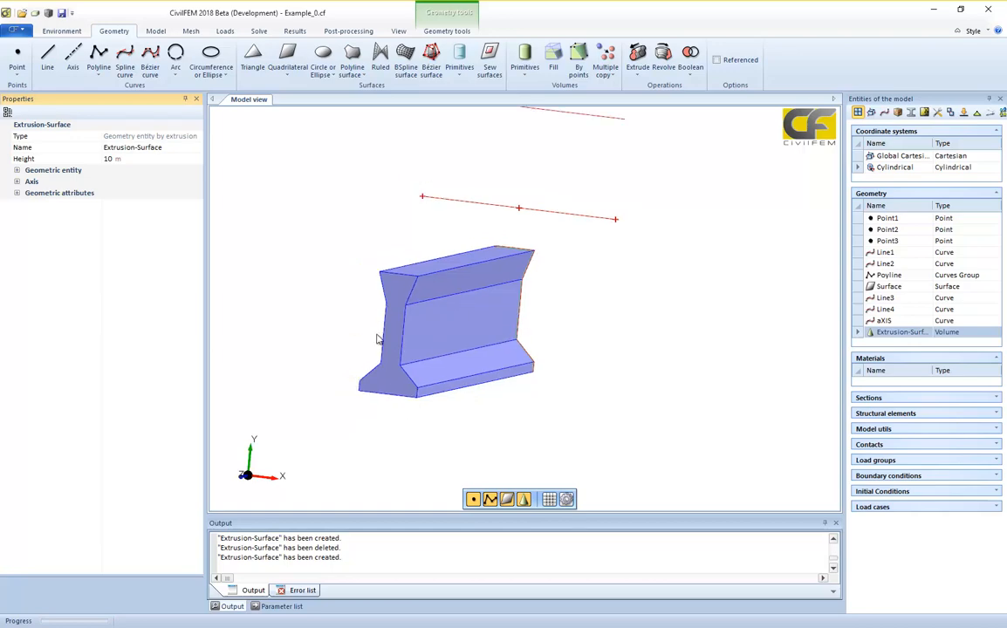
scroll(378, 339, "down", 2)
middle_click_drag(578, 324, 553, 340)
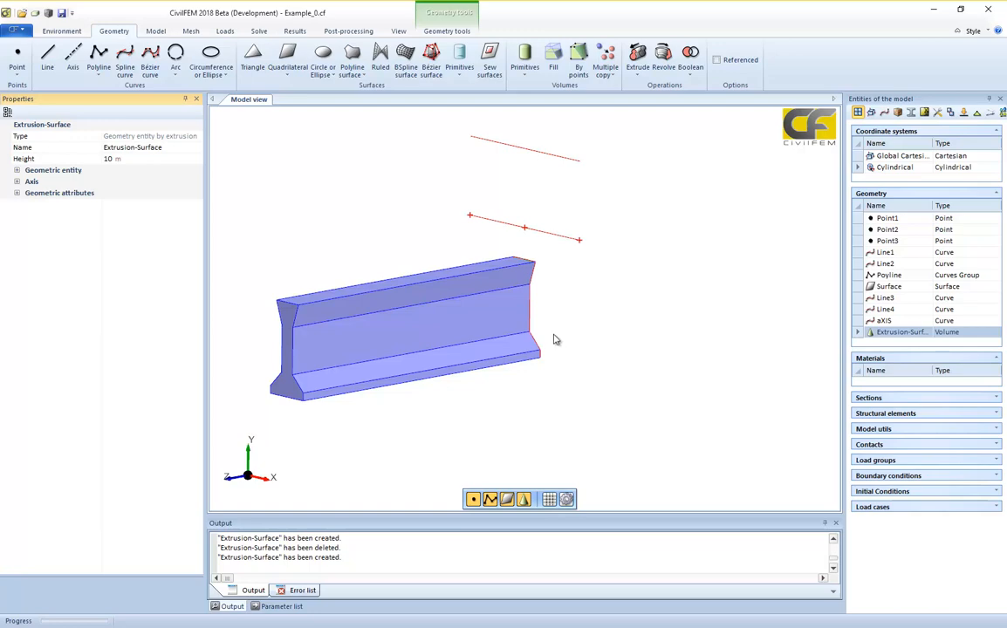
middle_click_drag(553, 337, 565, 328)
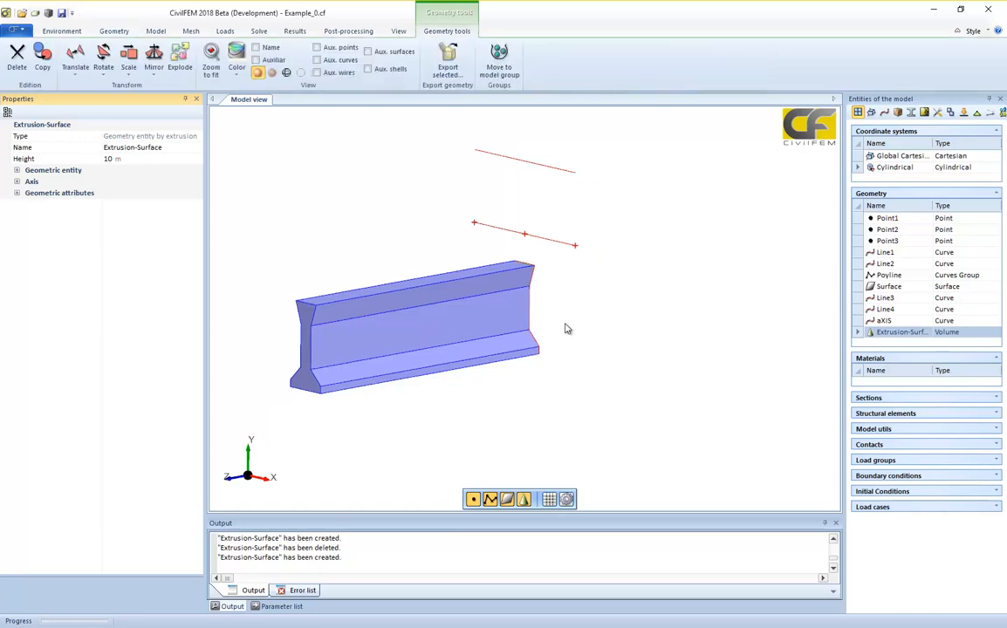
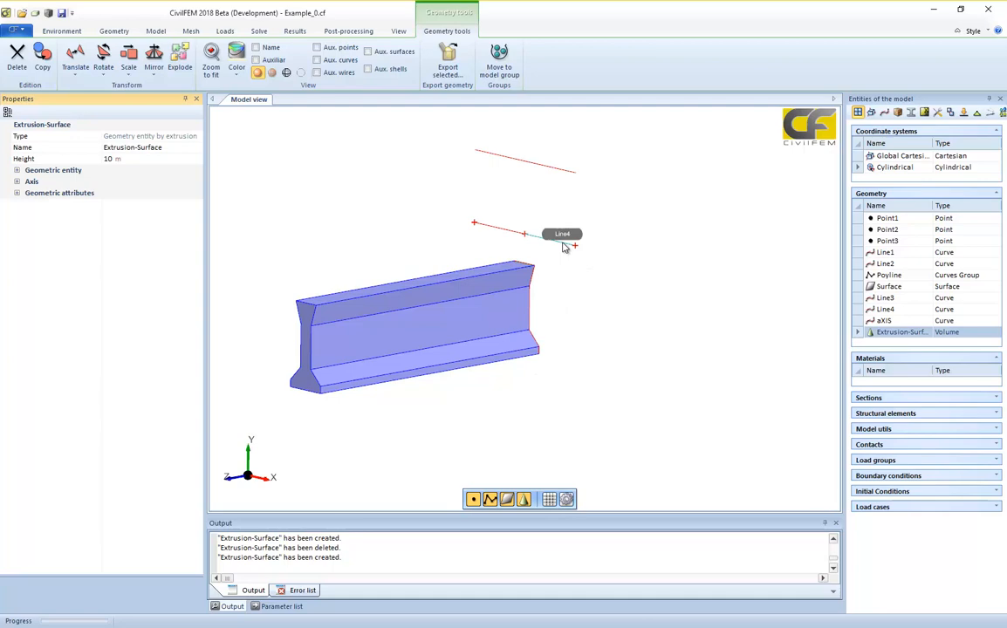
Add Line3, Line4, Point2 and Line2 to the current selection of the extruded beam in the model view.
left_click(510, 232)
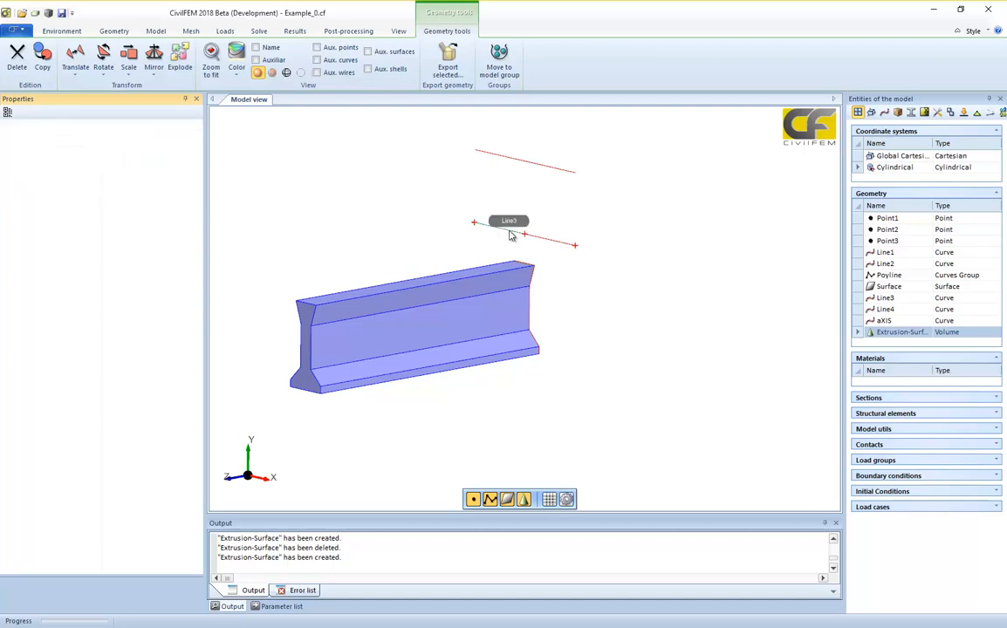
left_click(549, 243, "ctrl")
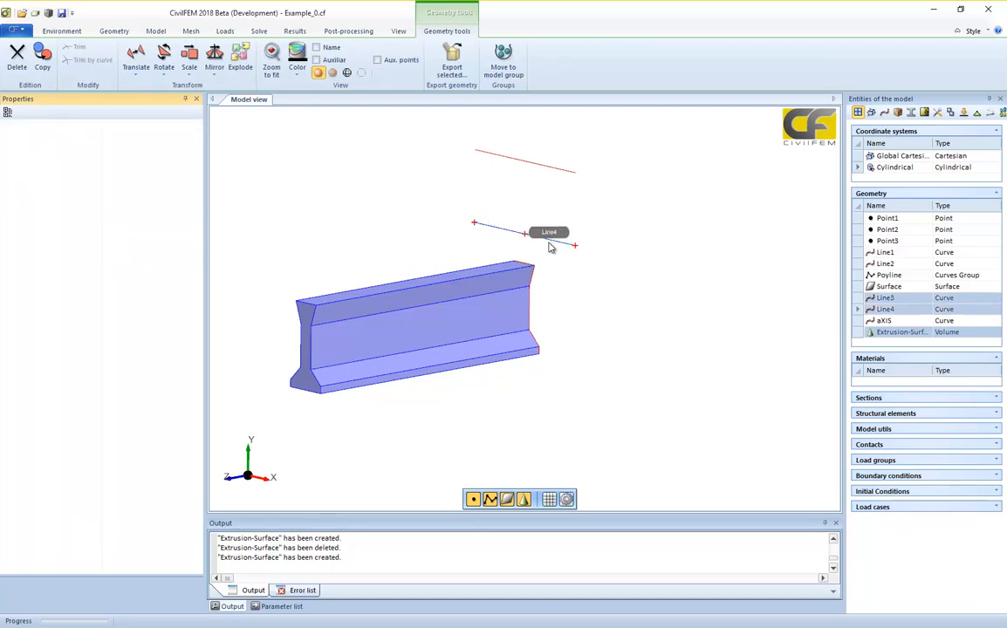
left_click(524, 233, "ctrl")
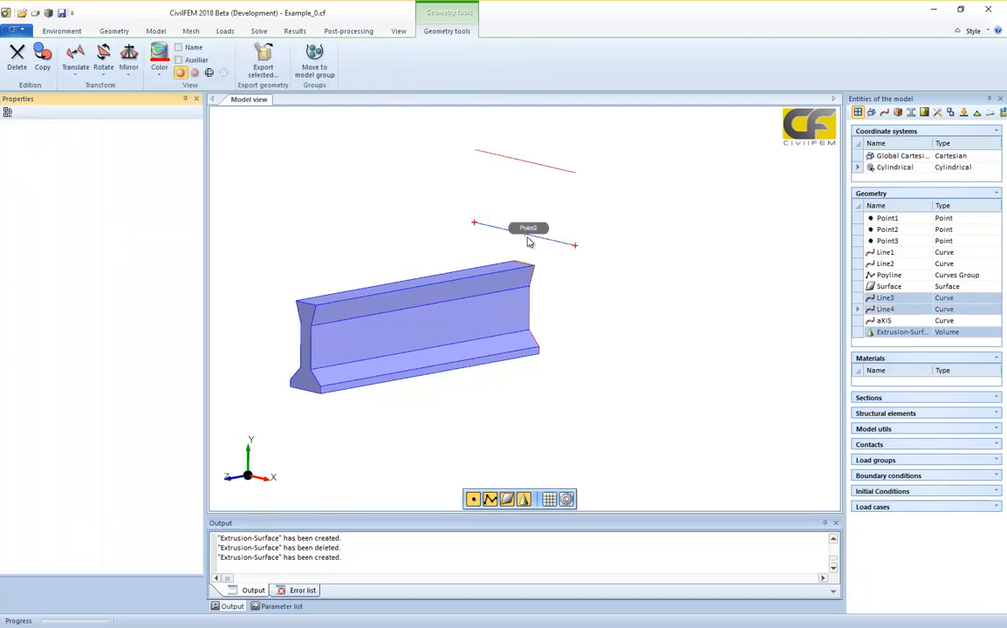
left_click(541, 170, "ctrl")
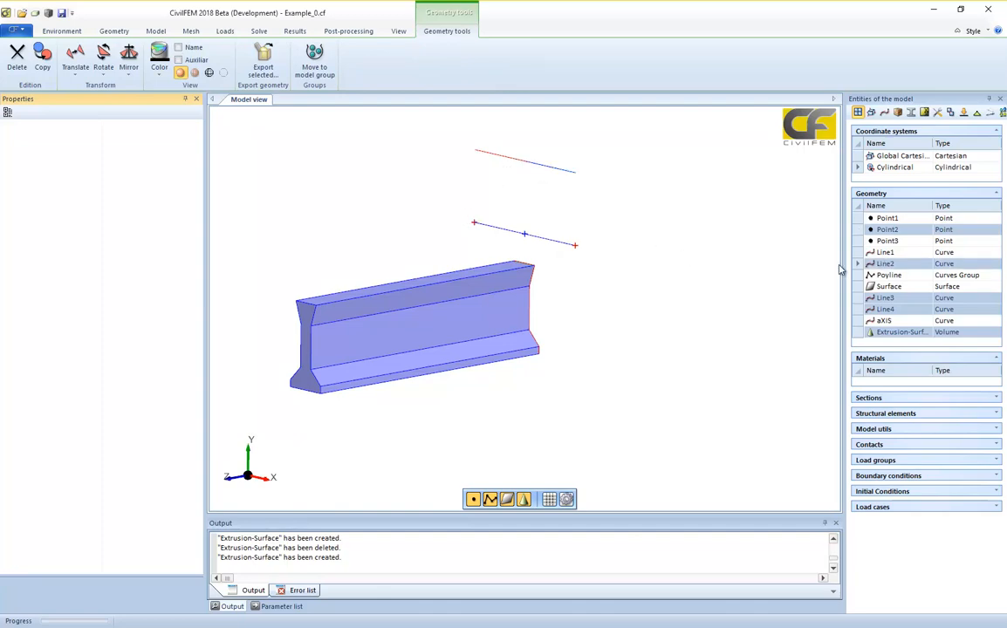
Select Point1 to Point3, Line1, Line2 and the polyline together in the geometry entity list, and clear the selection.
left_click(887, 220)
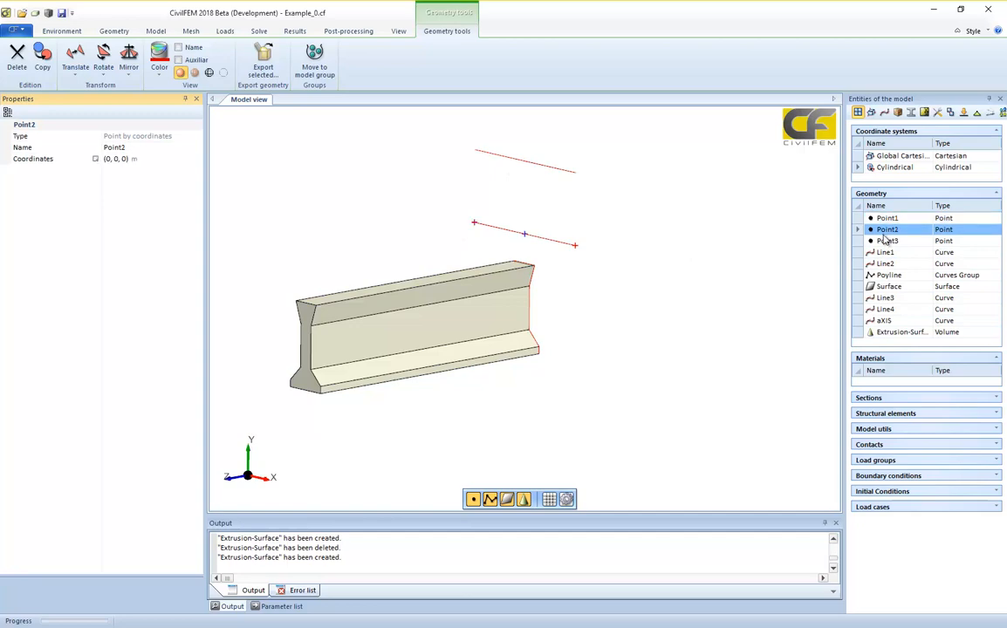
left_click(885, 228, "ctrl")
left_click(885, 241, "ctrl")
left_click(885, 252, "ctrl")
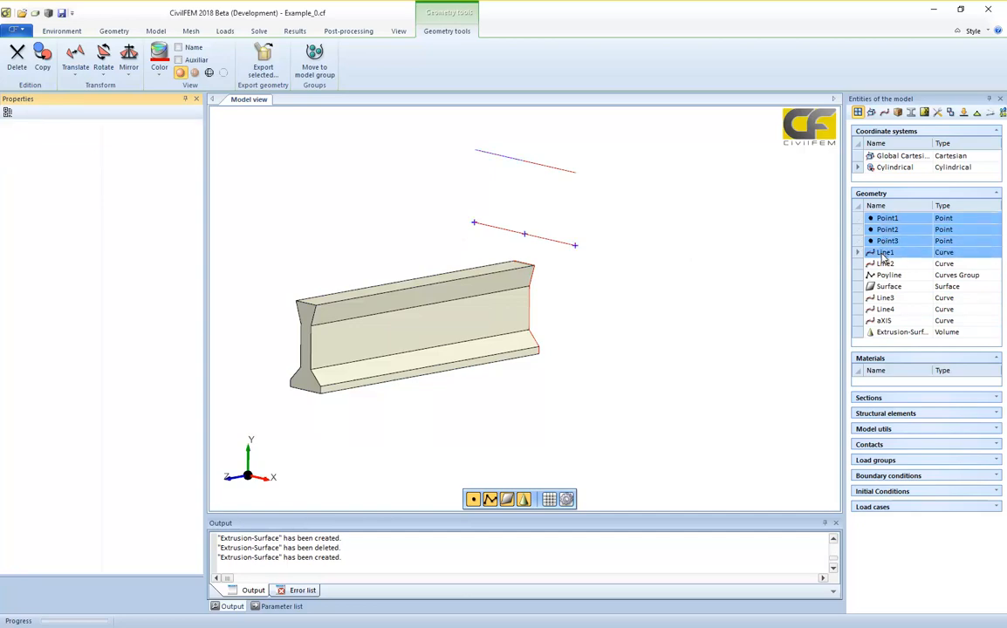
left_click(884, 264, "ctrl")
left_click(887, 275, "ctrl")
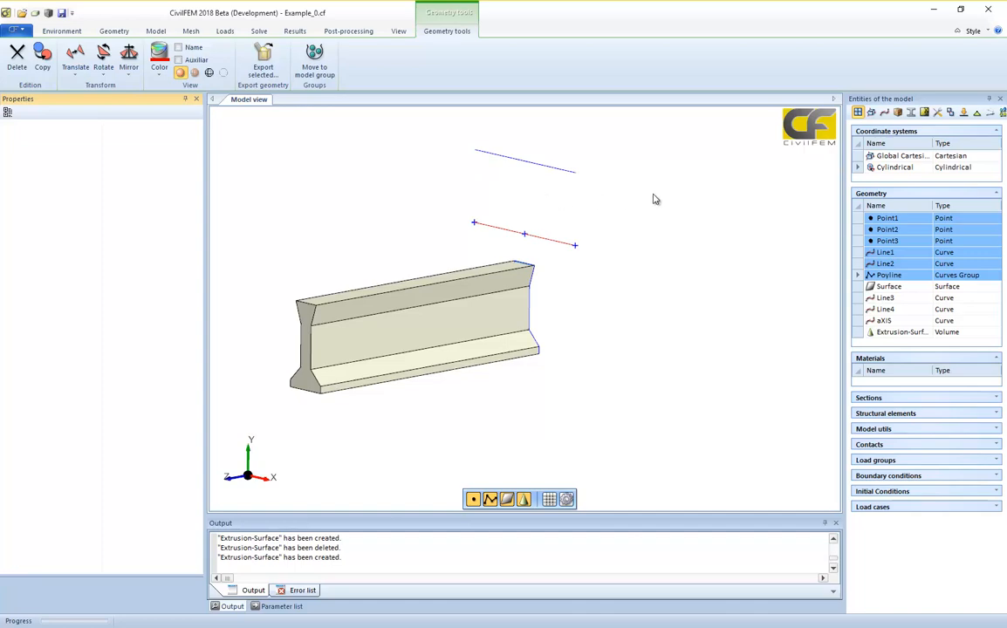
left_click(660, 289)
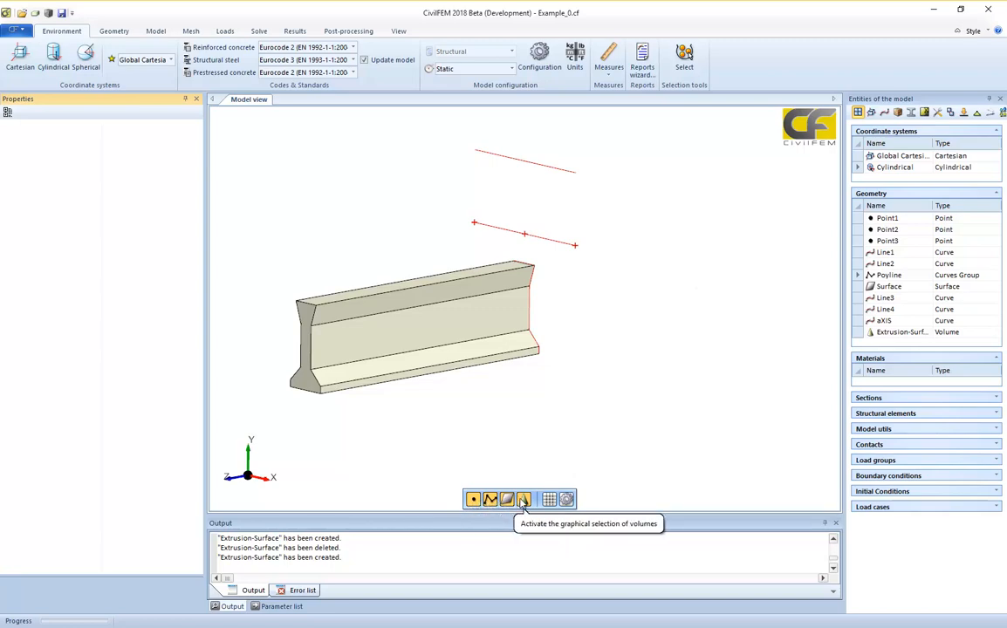
Try switching off the graphical selection of points, curves and surfaces in the model view.
left_click(474, 500)
left_click(490, 500)
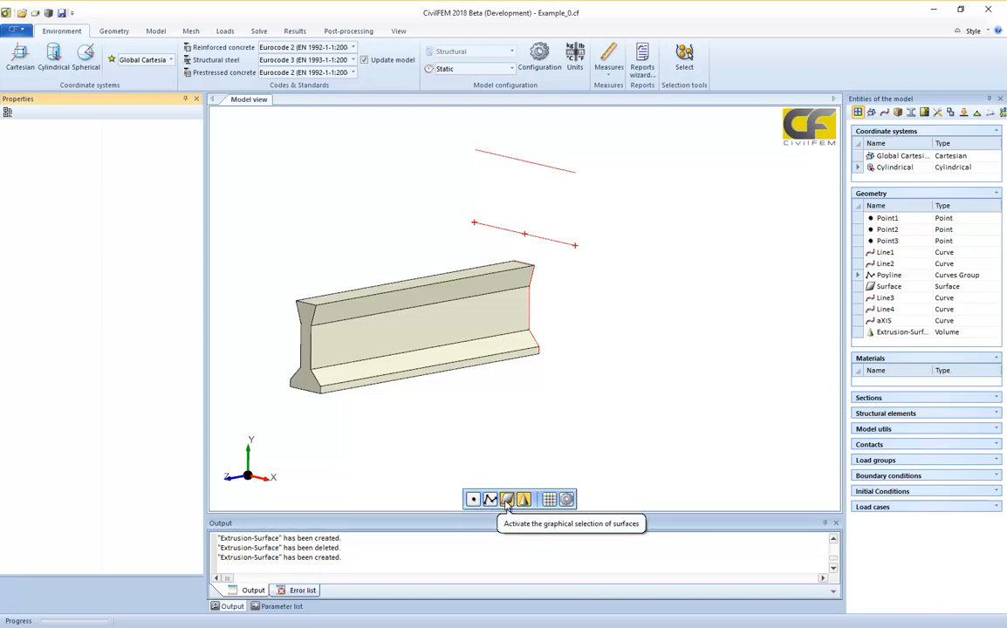
left_click(507, 500)
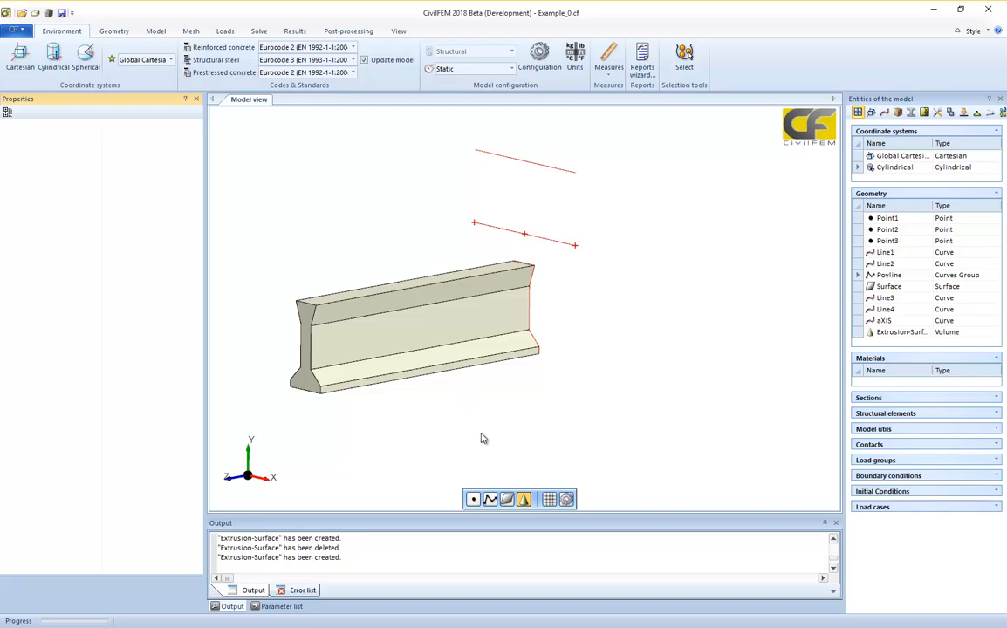
left_click(472, 499)
Try right-to-left crossing selections around the beam and across Line2, Line4 and Point3, clearing each selection.
left_click_drag(659, 172, 281, 447)
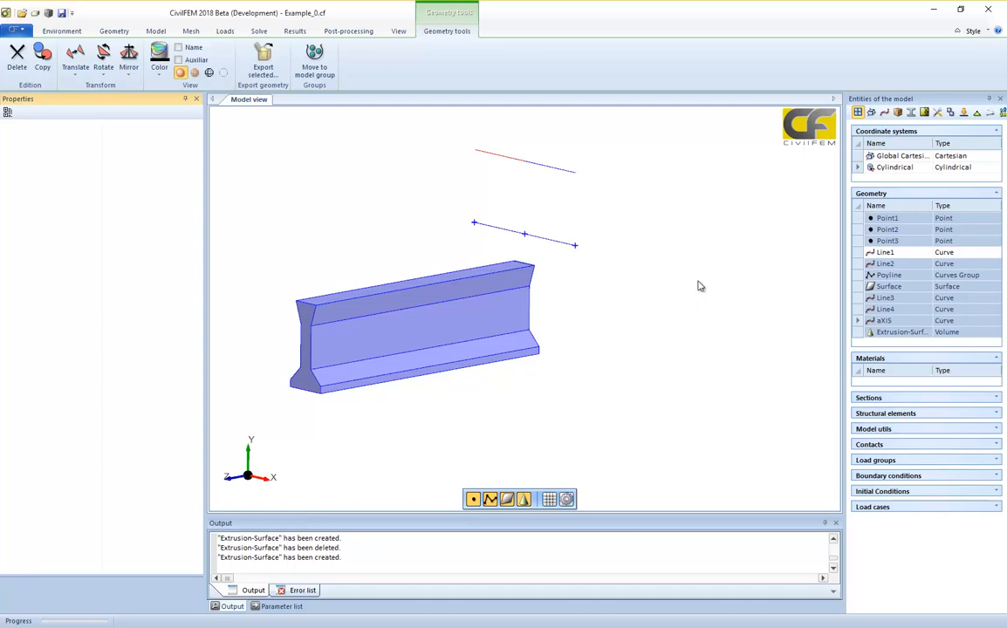
left_click(657, 216)
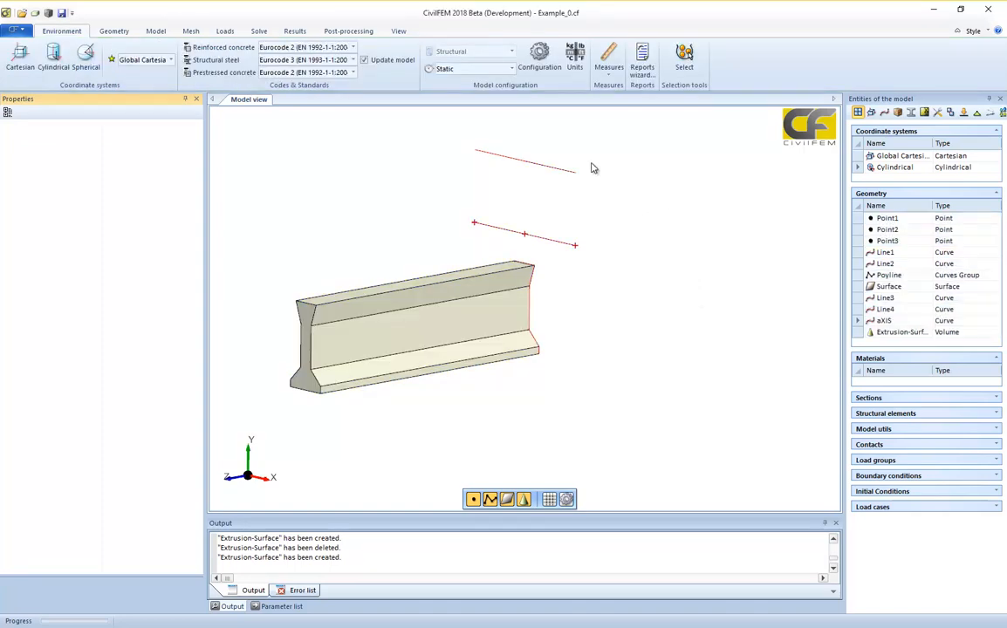
scroll(602, 170, "up", 3)
middle_click_drag(606, 166, 580, 251)
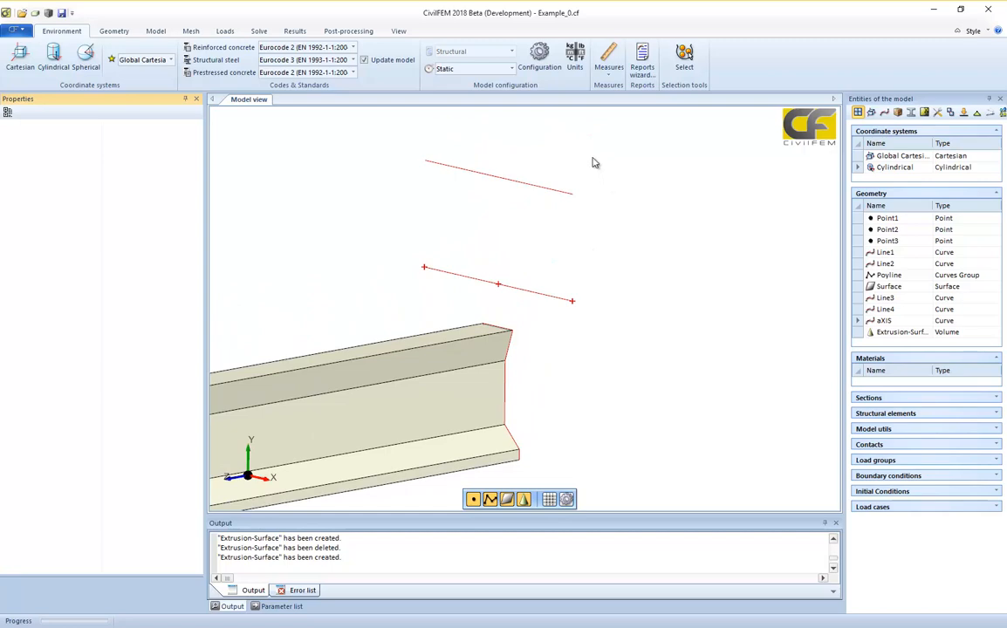
left_click_drag(593, 157, 542, 363)
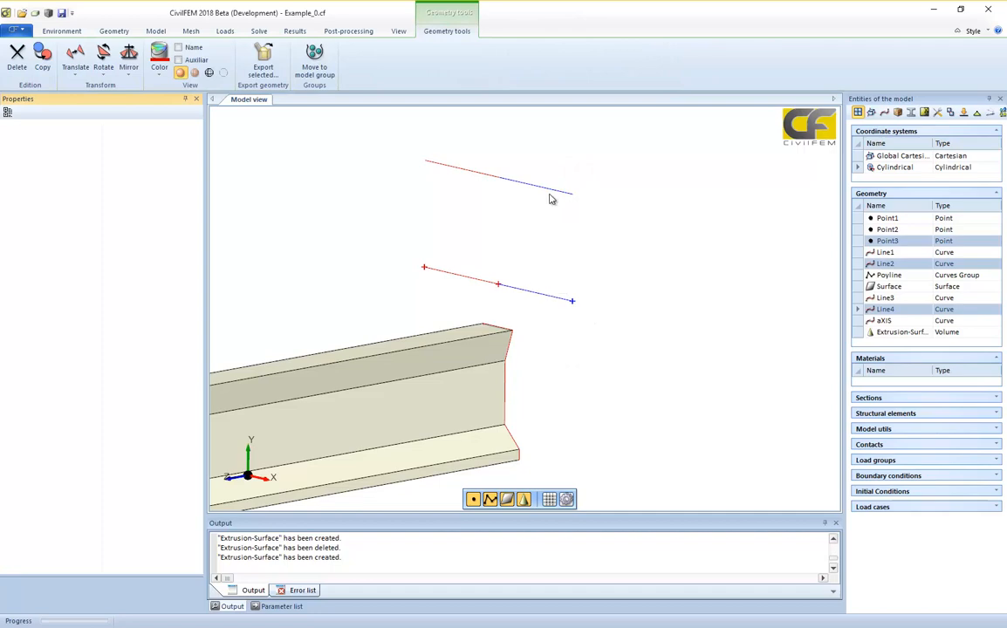
left_click(576, 319)
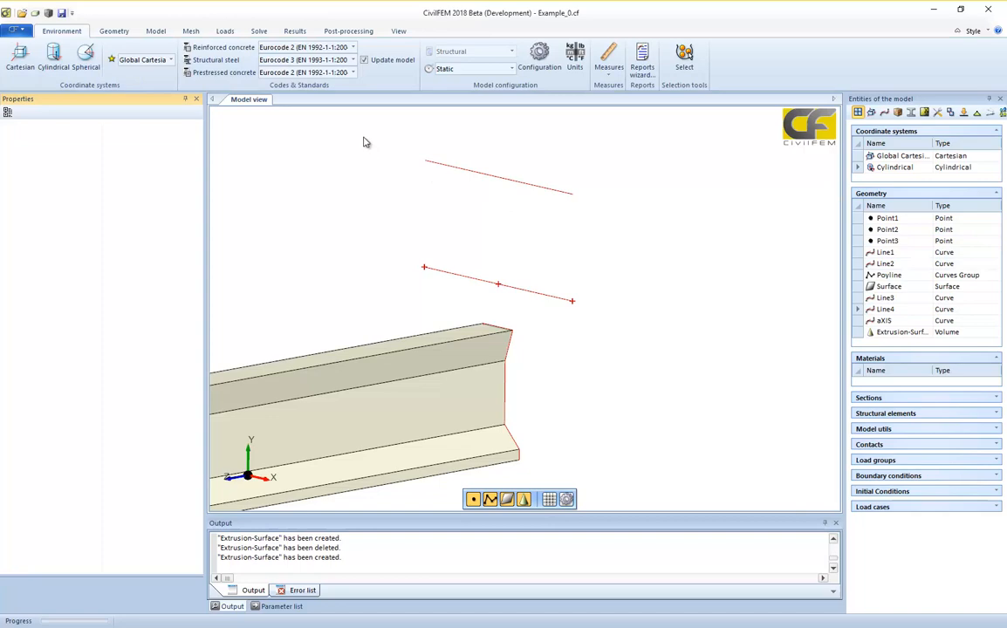
Try left-to-right window selections that fully enclose Line1, Line3, Point1 and Point2.
left_click_drag(363, 137, 520, 307)
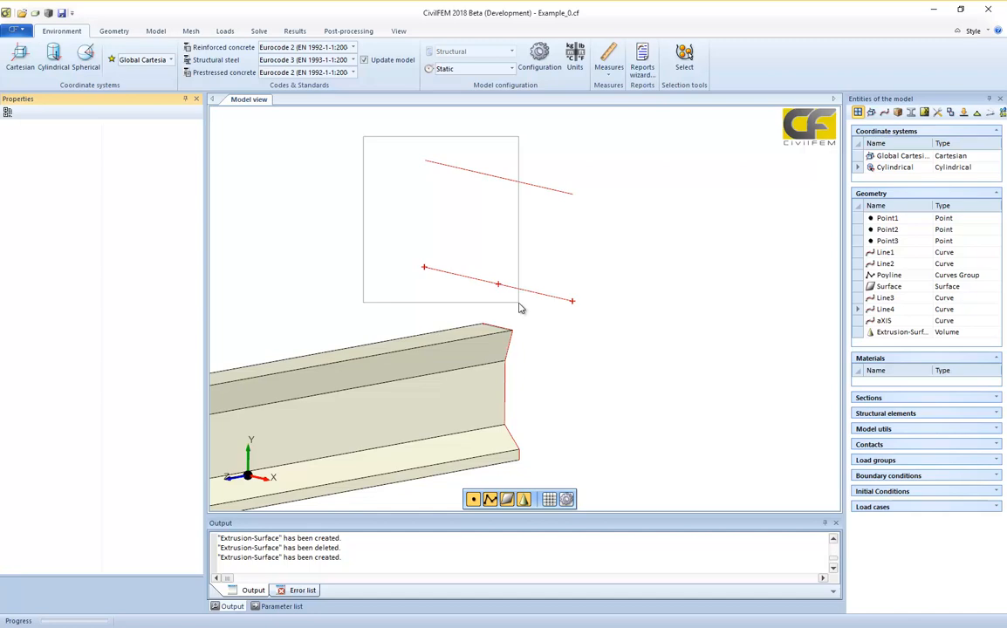
left_click_drag(519, 307, 519, 307)
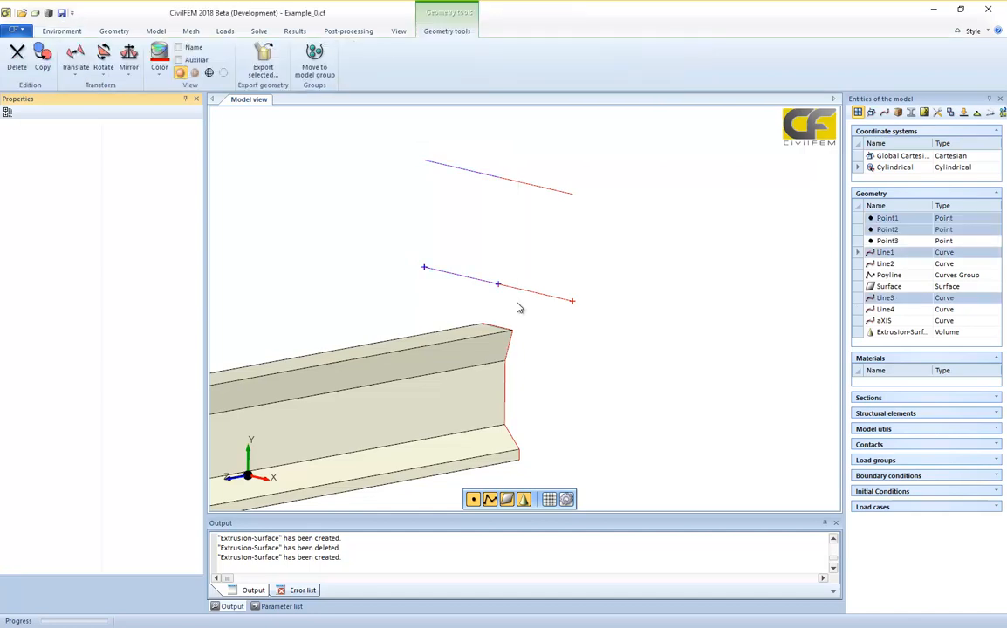
left_click(362, 169)
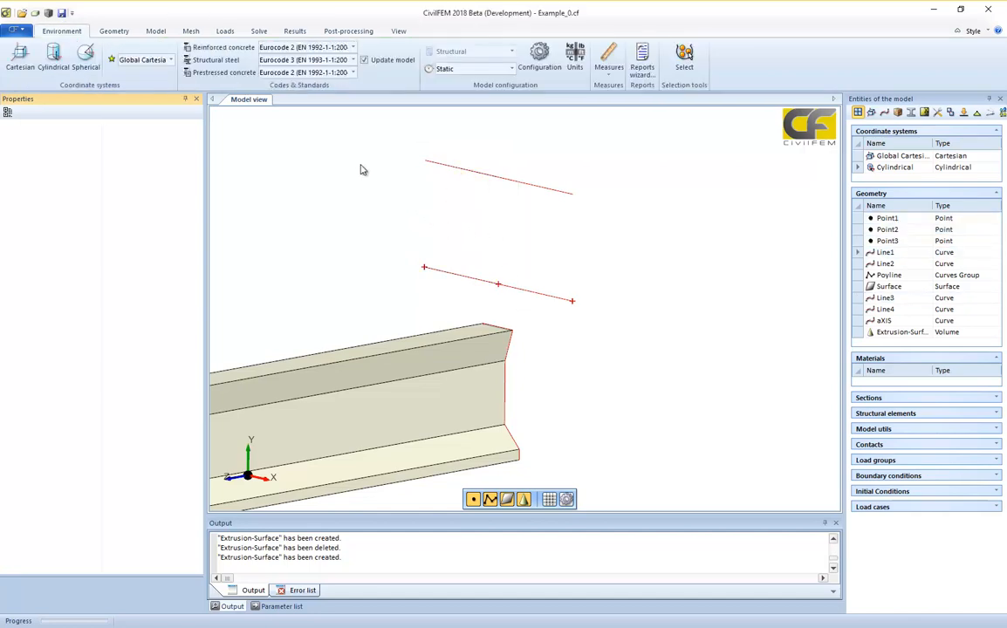
left_click_drag(344, 129, 534, 311)
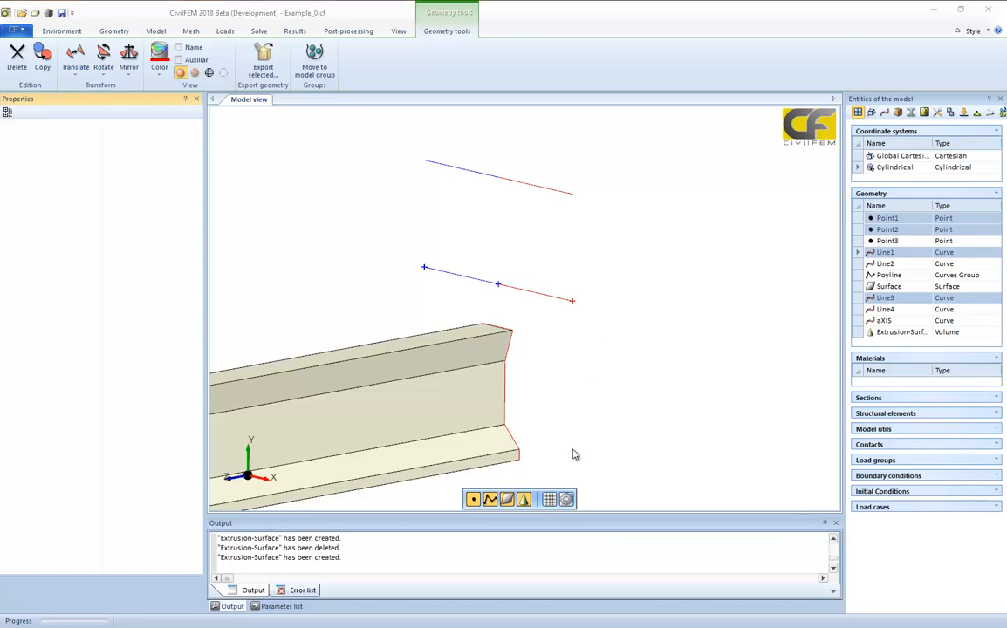
Show the grid in the model view and display the extruded beam as transparent.
left_click(549, 501)
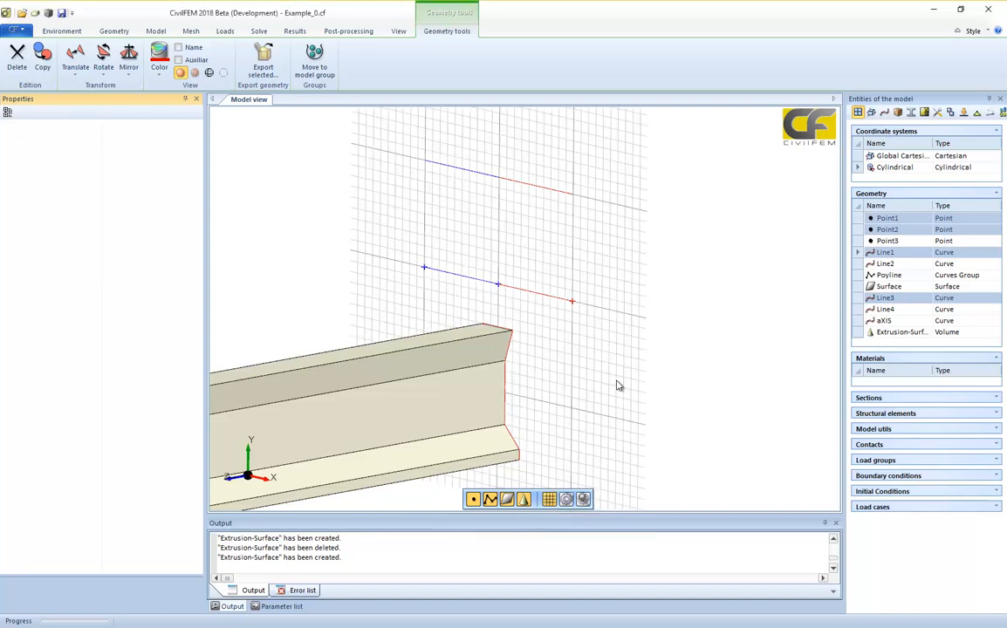
middle_click_drag(618, 386, 546, 386)
left_click(441, 398)
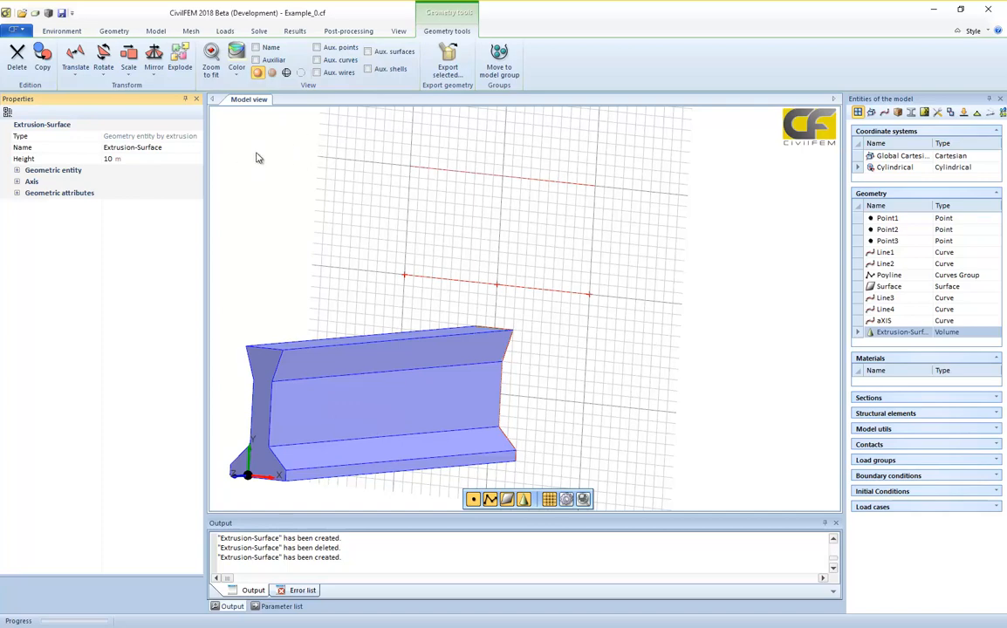
left_click(271, 72)
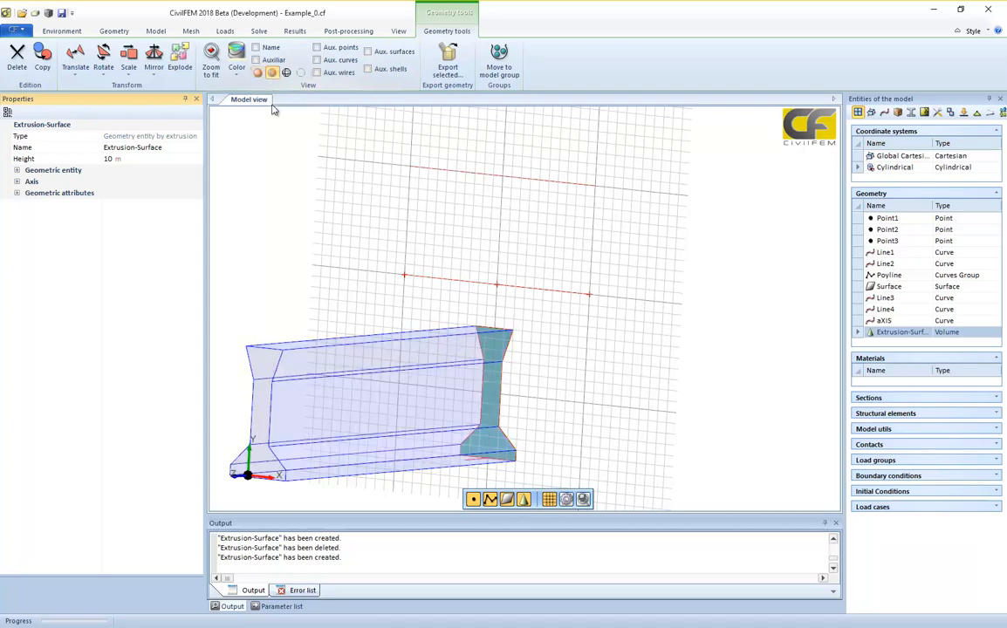
middle_click_drag(289, 222, 276, 222)
scroll(276, 221, "down", 4)
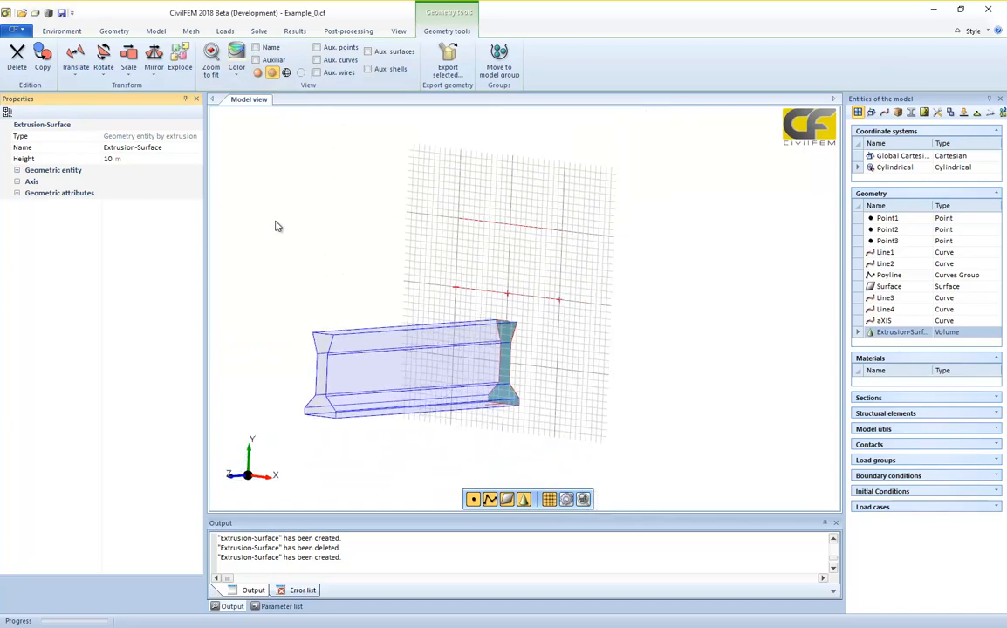
mouse_move(288, 205)
middle_mouse_down()
mouse_move(350, 217)
mouse_move(288, 202)
middle_mouse_up()
Try the wireframe, hidden and transparent display modes on the extruded beam, return it to solid shading and deselect it.
left_click(286, 73)
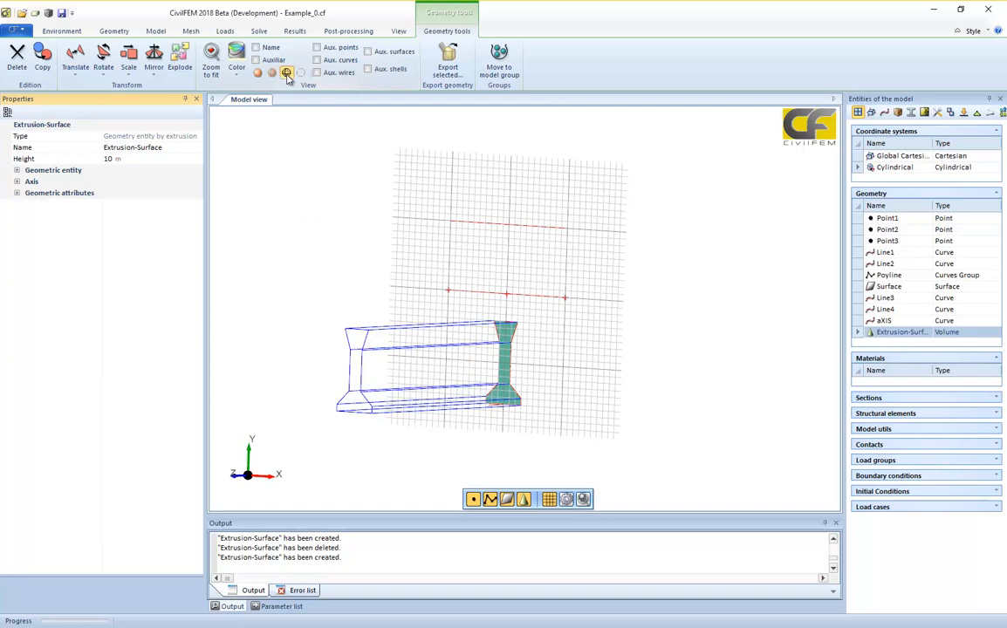
left_click(300, 73)
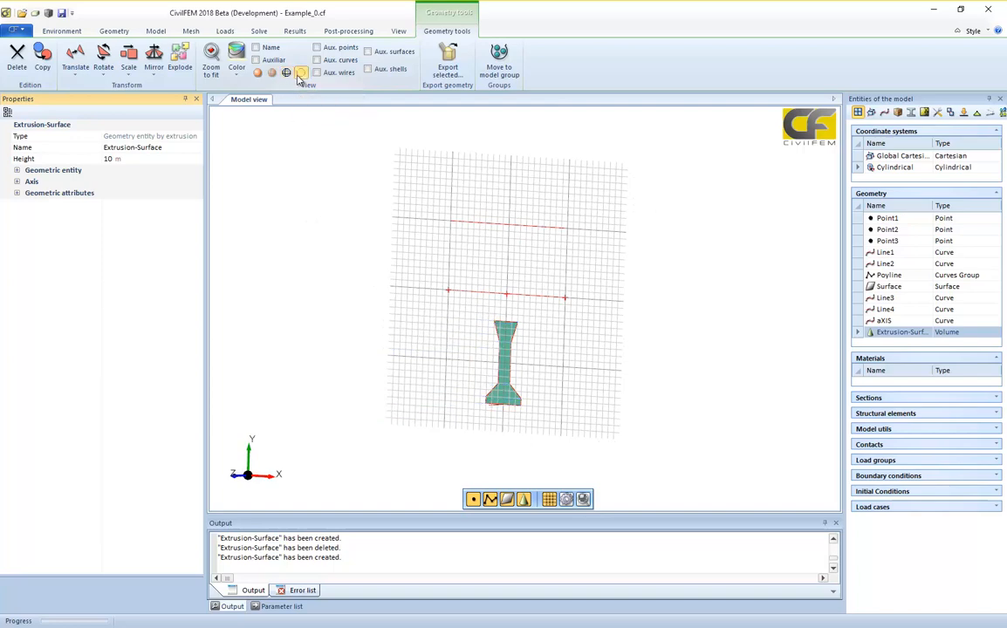
left_click(259, 75)
left_click(273, 75)
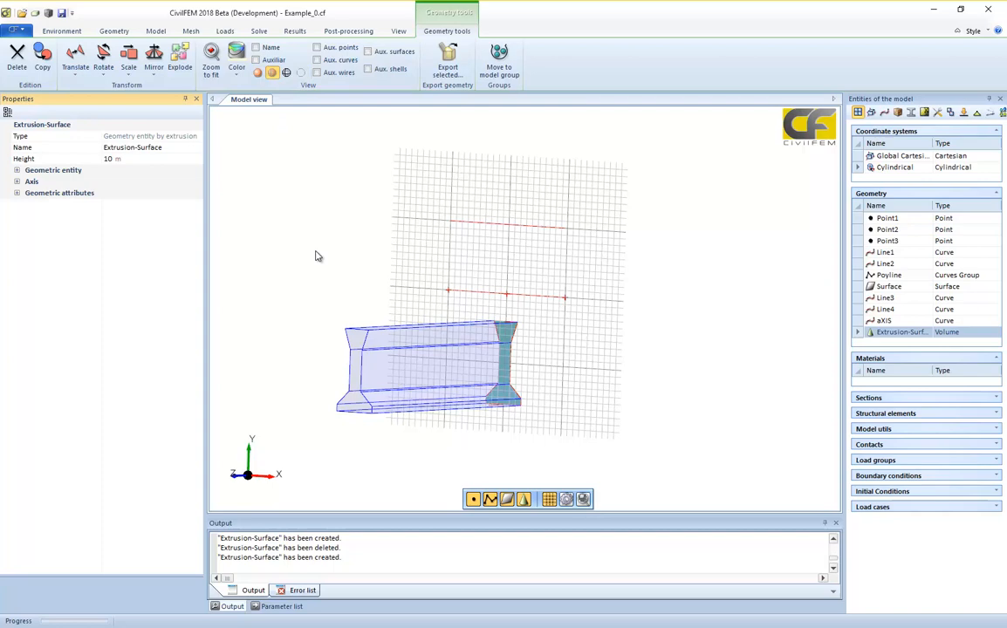
left_click(259, 74)
left_click(237, 74)
left_click(233, 131)
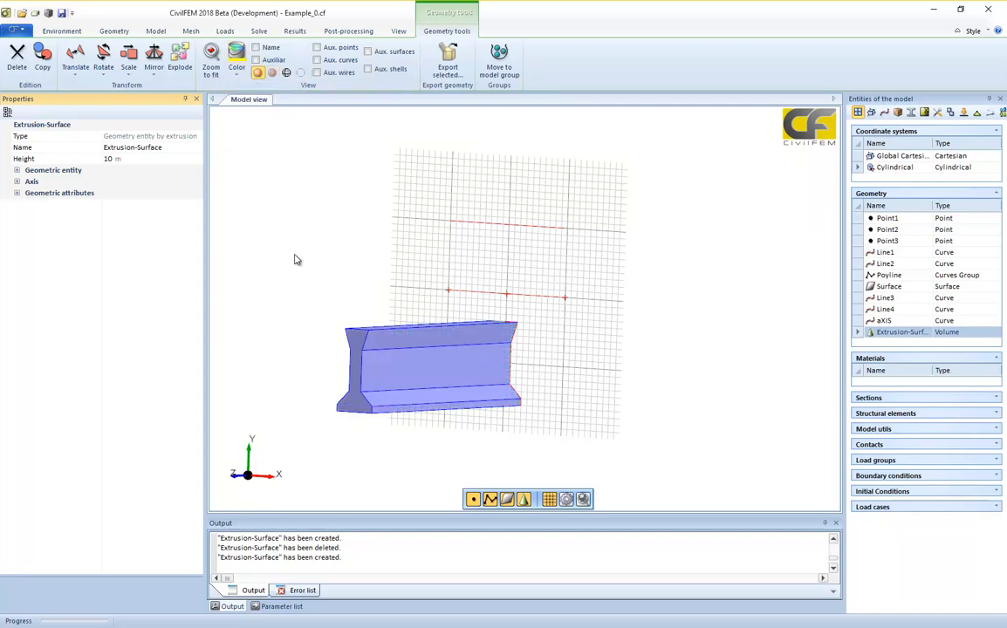
left_click(350, 332)
left_click(348, 292)
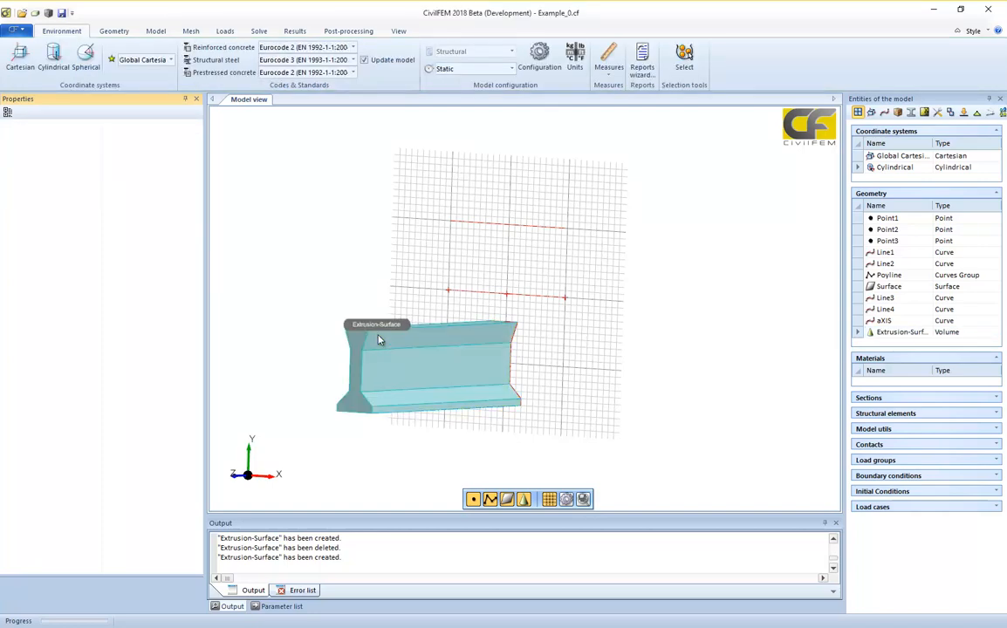
Make the extruded beam transparent and turn the view towards its end surface.
left_click(354, 336)
left_click(271, 72)
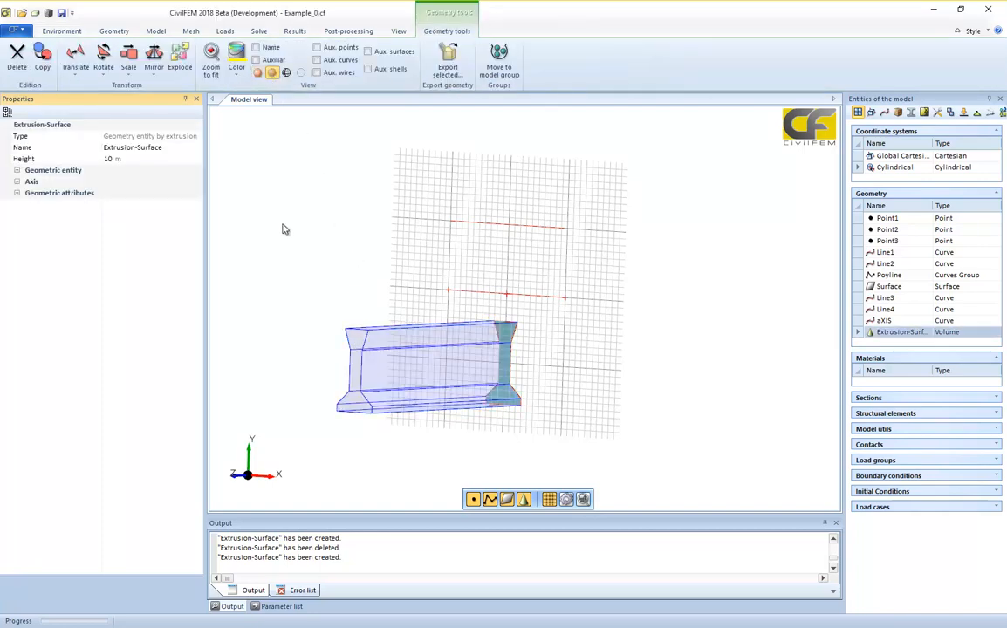
middle_click_drag(298, 244, 327, 243)
scroll(330, 245, "up", 5)
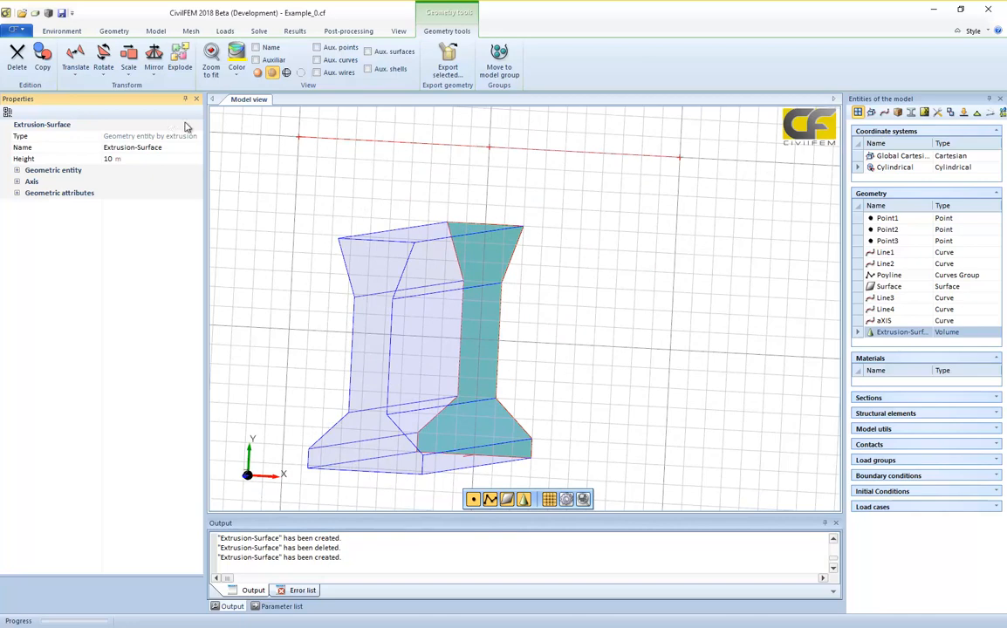
middle_click_drag(574, 360, 581, 359)
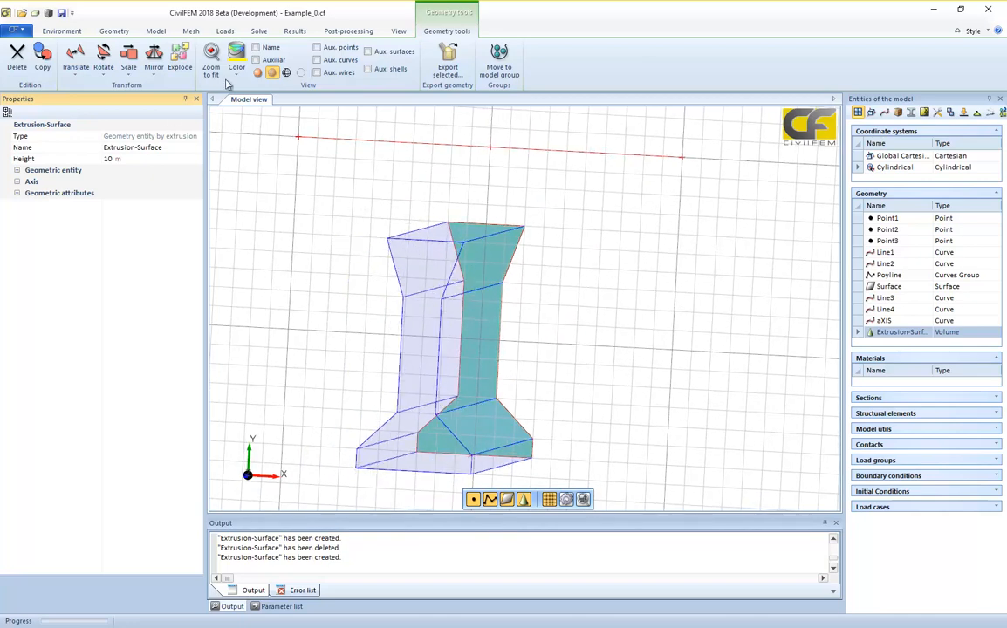
Create a Circle (C,R,n) surface centred at (0, -2.5, 0) on the beam's web with a radius of 0.1 m.
left_click(111, 32)
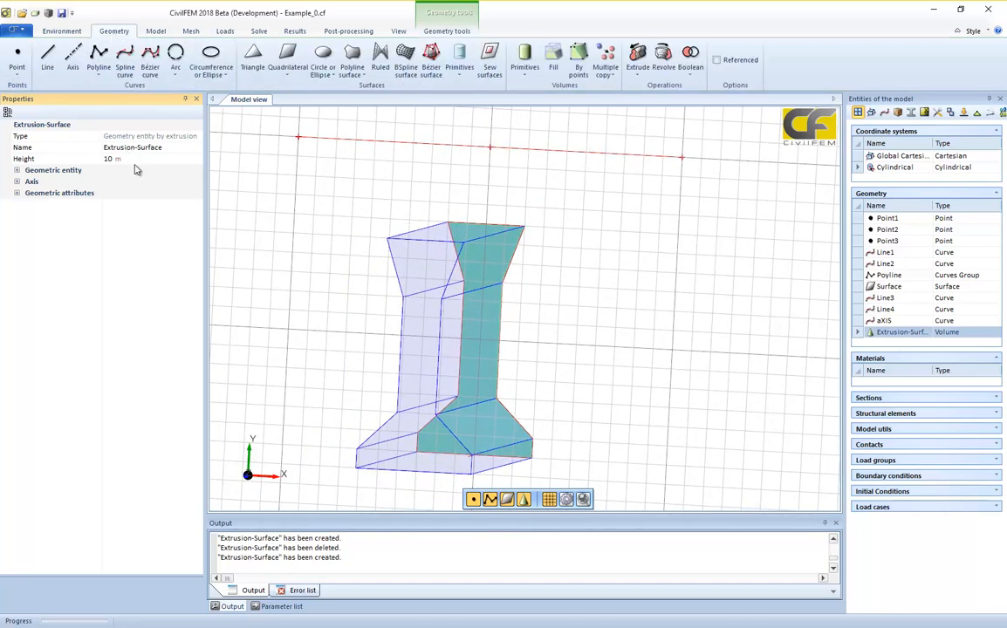
left_click(324, 75)
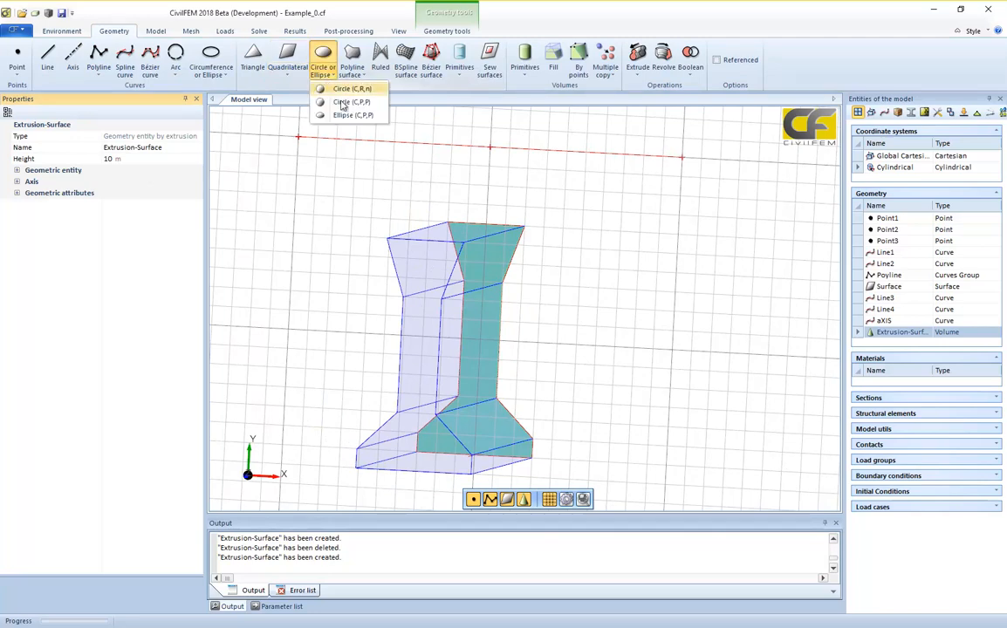
left_click(347, 89)
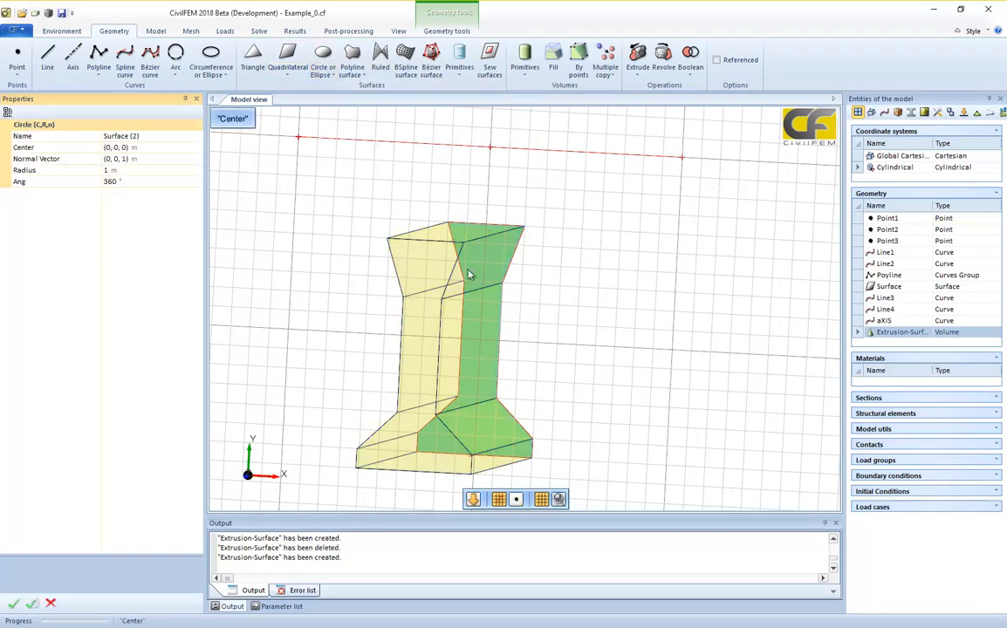
left_click(481, 340)
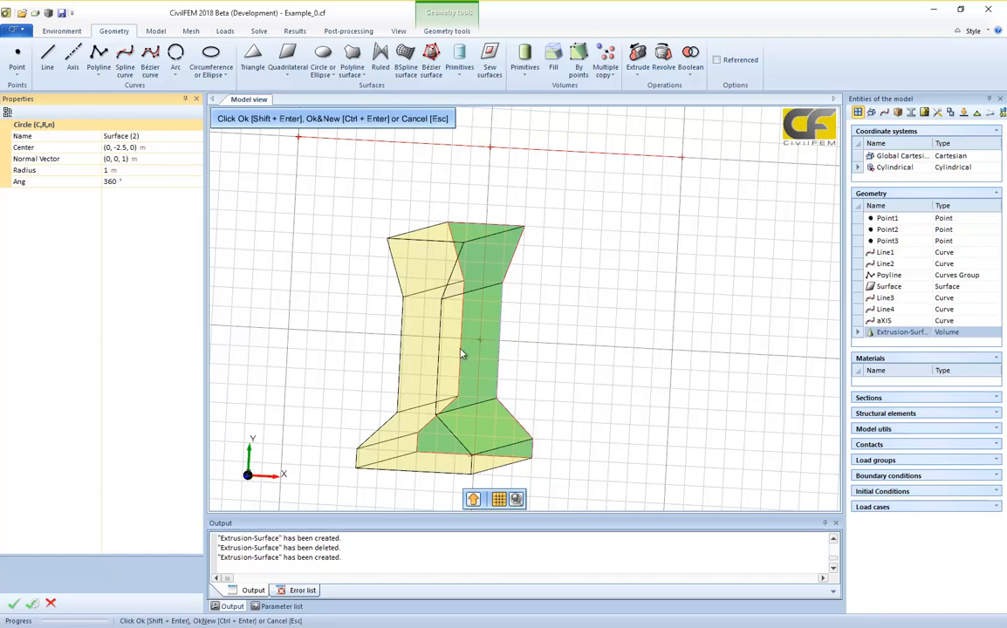
left_click(94, 171)
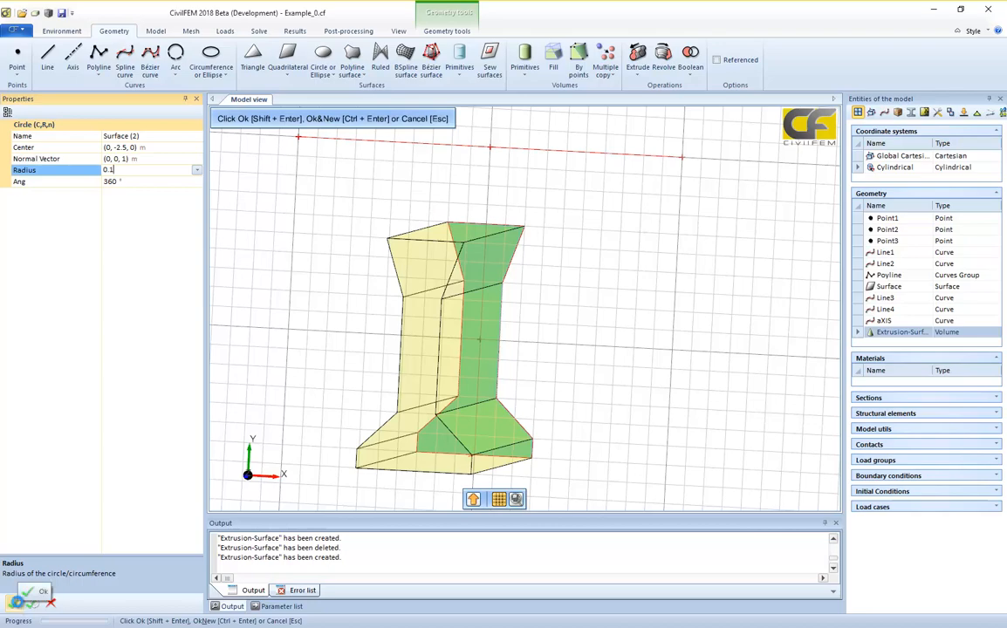
left_click(17, 604)
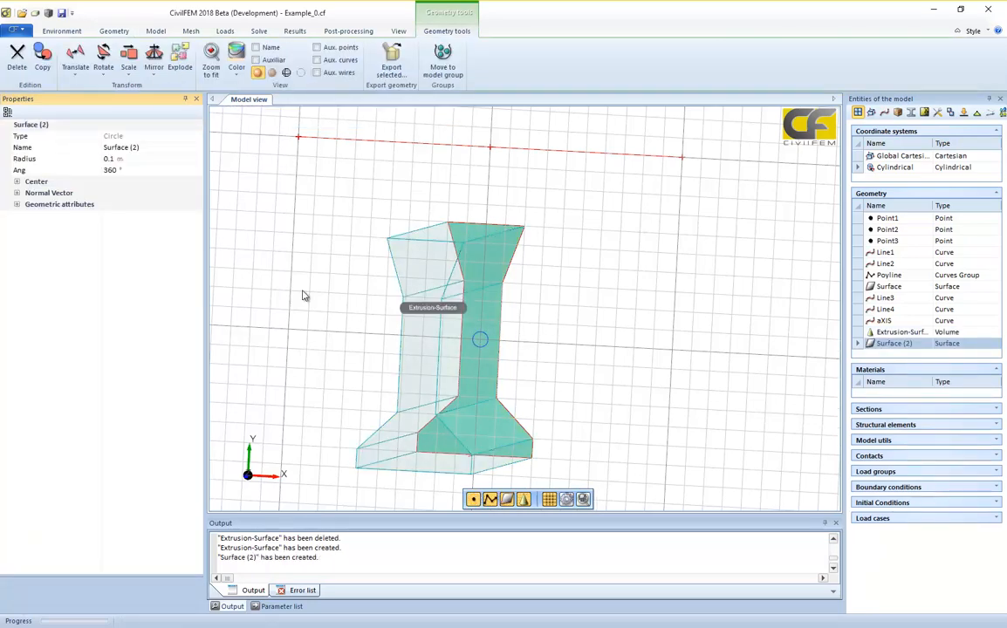
Add a real-number length parameter named R to the parameter list with a value of 0.2 m.
left_click(272, 605)
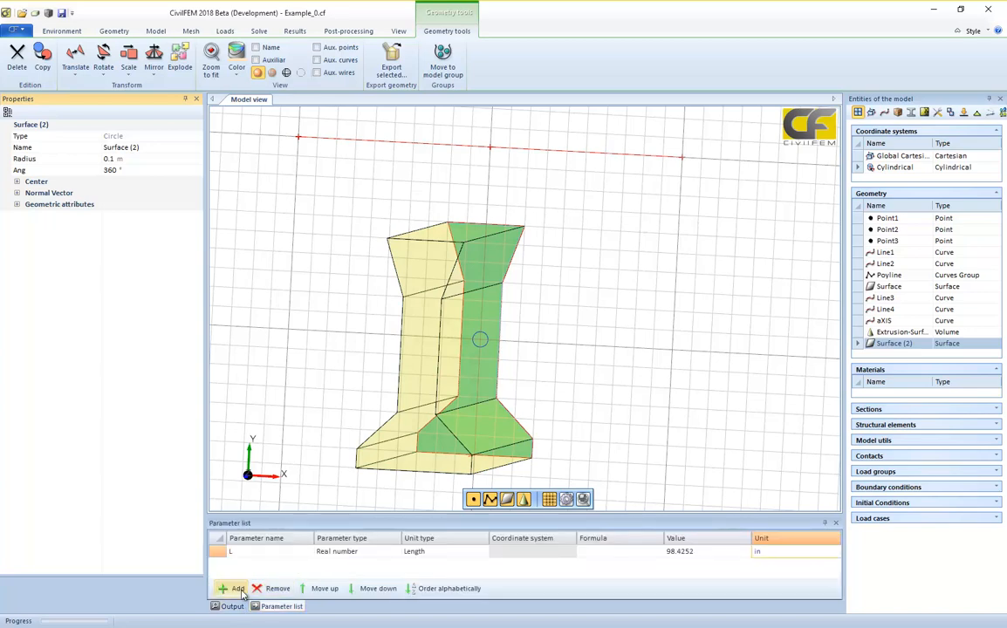
left_click(232, 589)
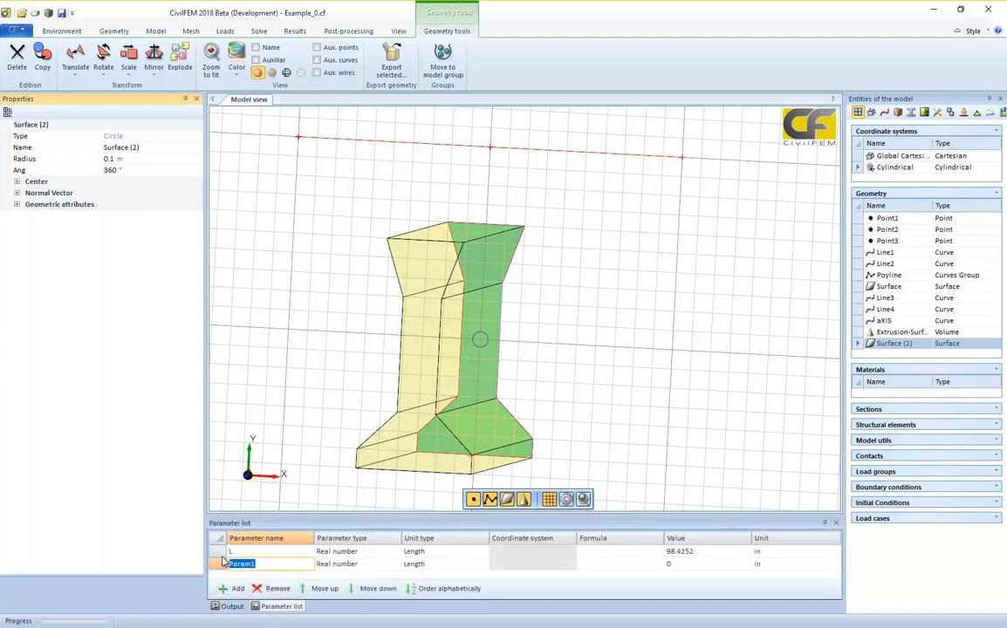
type("r")
left_click(684, 565)
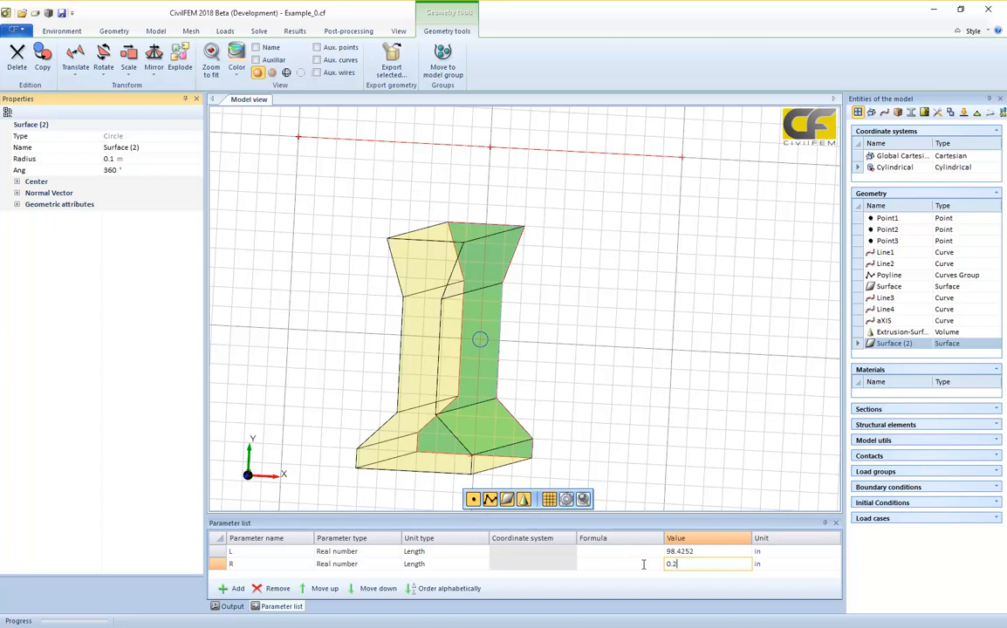
left_click(785, 566)
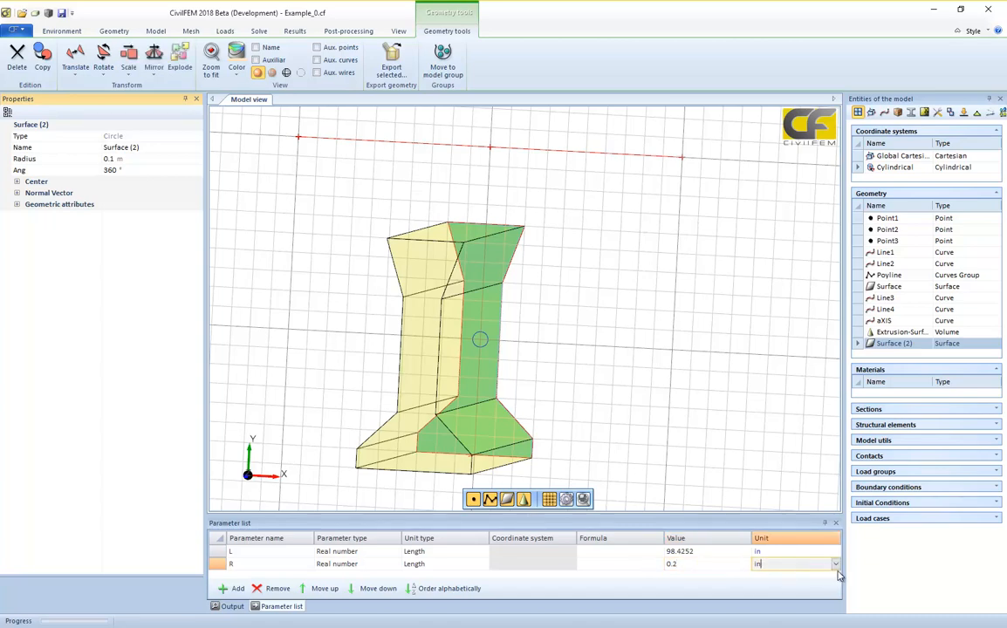
left_click(835, 565)
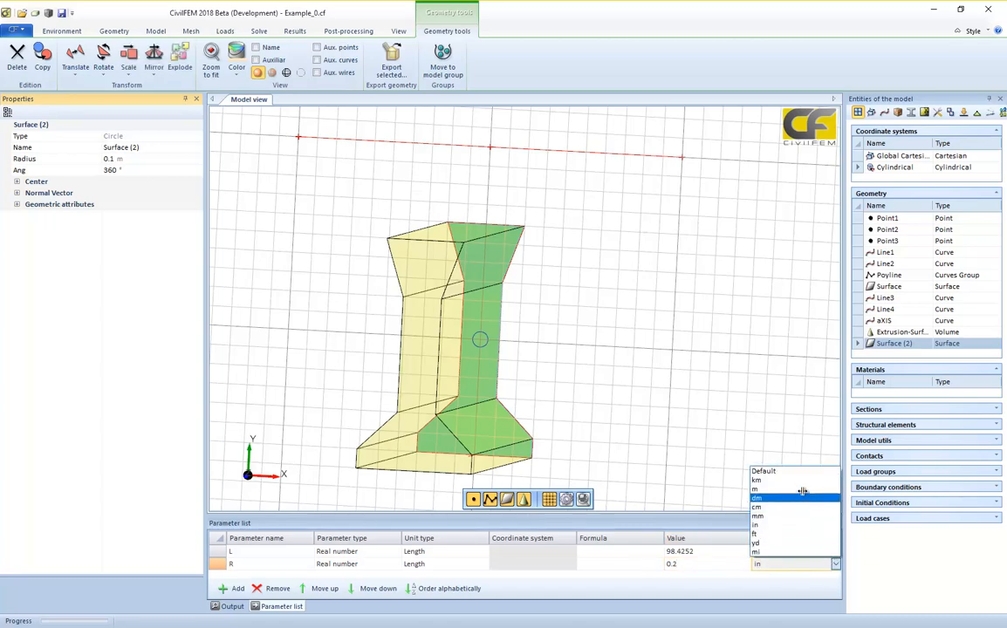
left_click(757, 488)
left_click(661, 564)
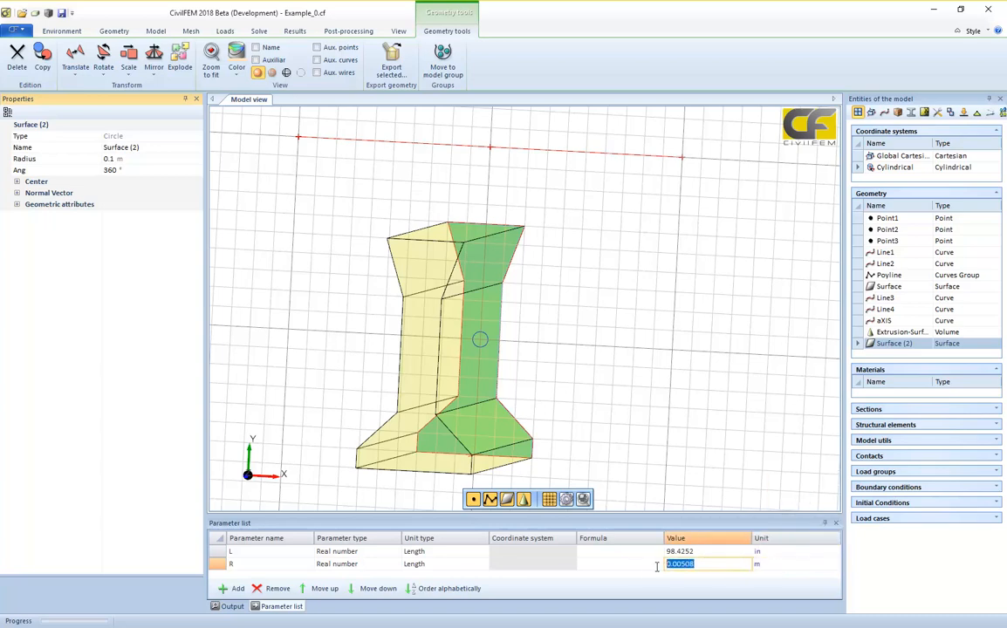
type("0.2")
Link the circular surface's radius to parameter R and set R to 0.15 m.
left_click(117, 159)
type("R")
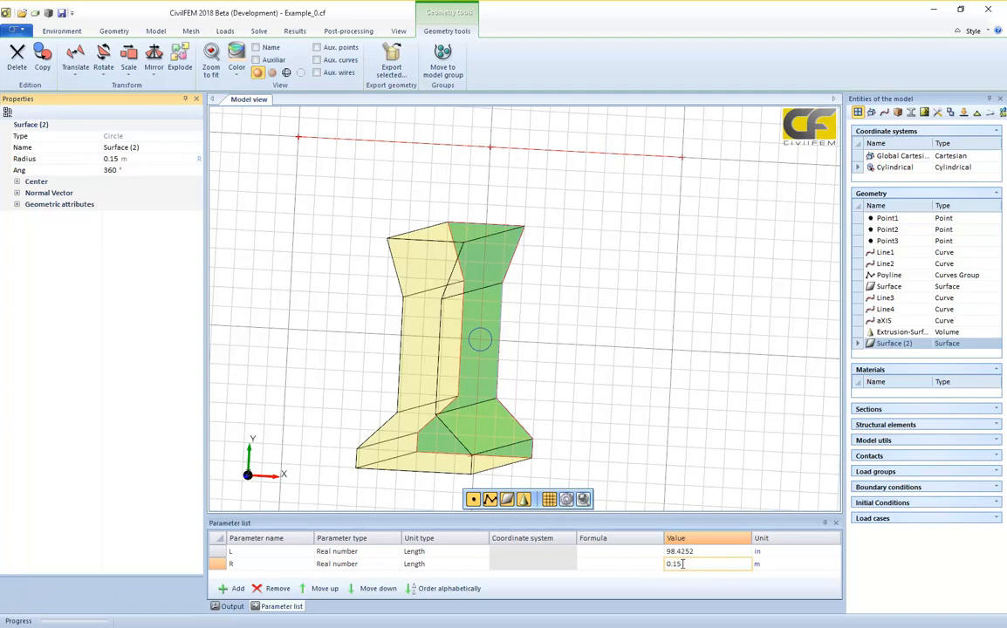
mouse_move(349, 385)
middle_mouse_down()
mouse_move(319, 382)
mouse_move(368, 384)
mouse_move(357, 387)
middle_mouse_up()
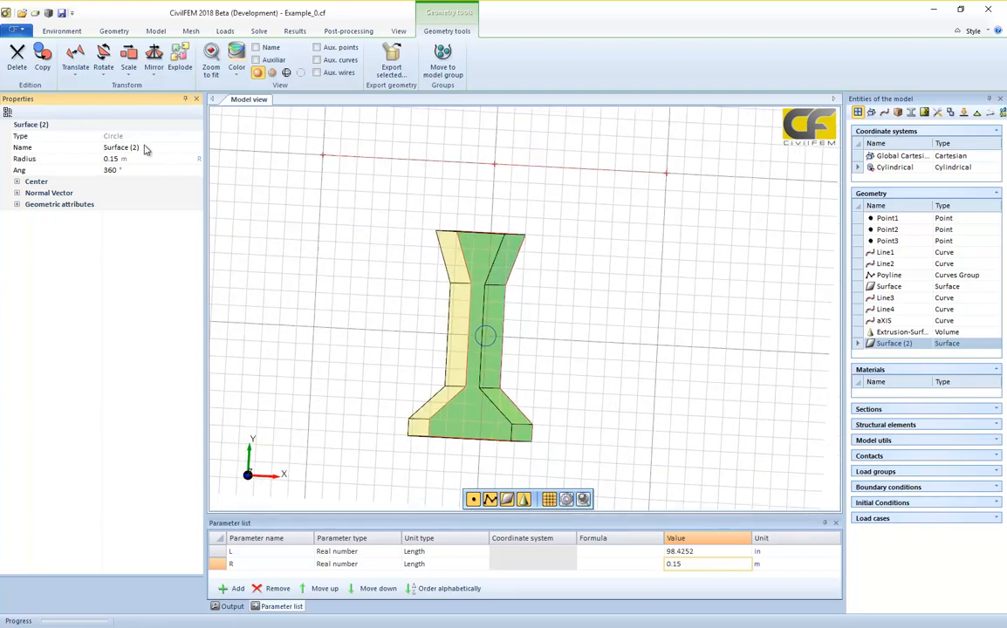
Rename the circular surface as Circle.
left_click(118, 147)
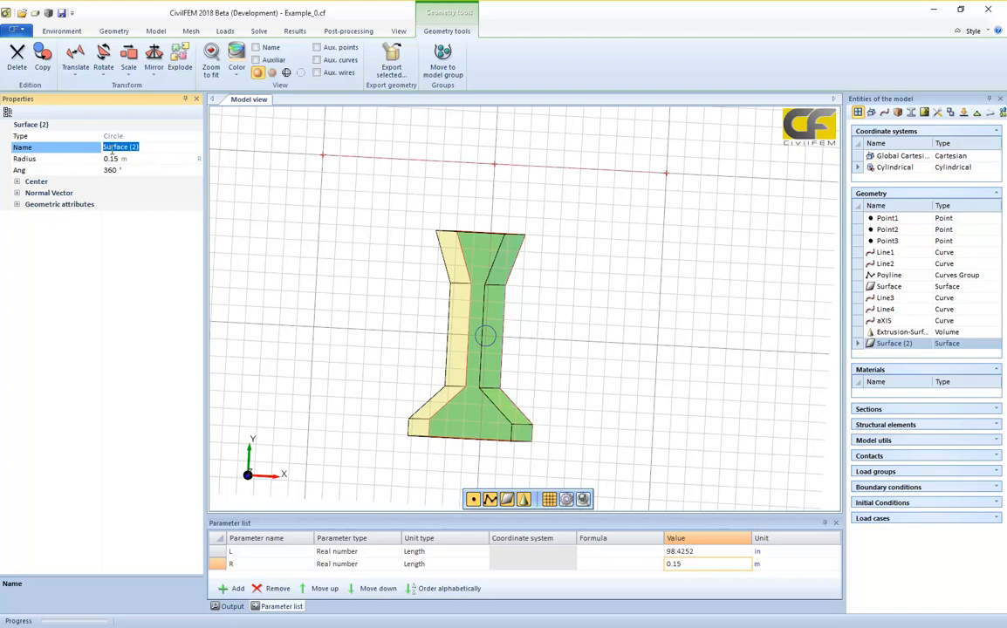
type("Circle")
key("Return")
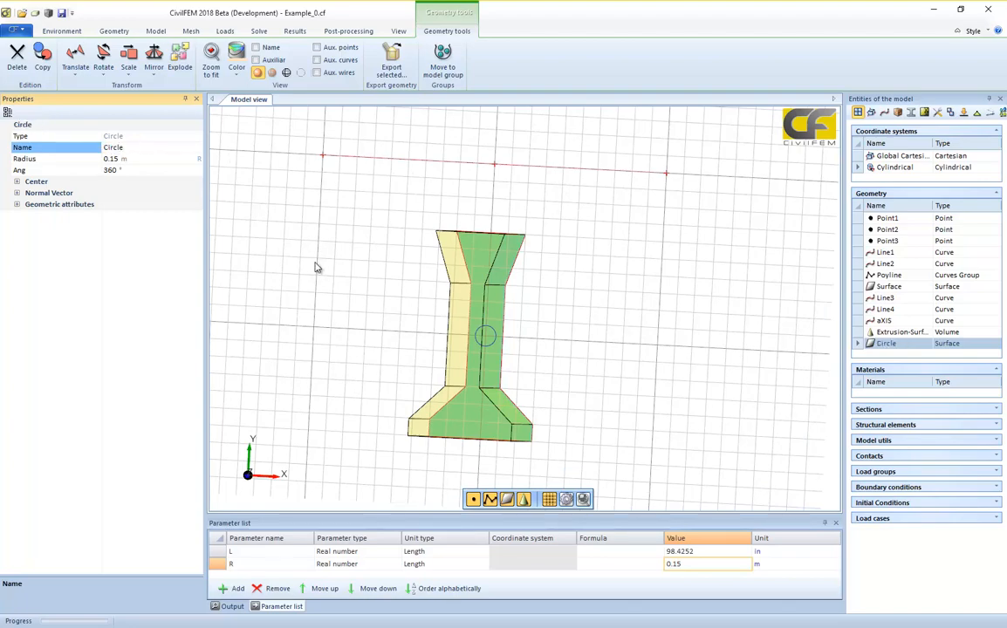
Move the circle in front of the beam's end face by setting its center coordinates to (0, -2.5, -0.2) m.
middle_click_drag(317, 268, 265, 128)
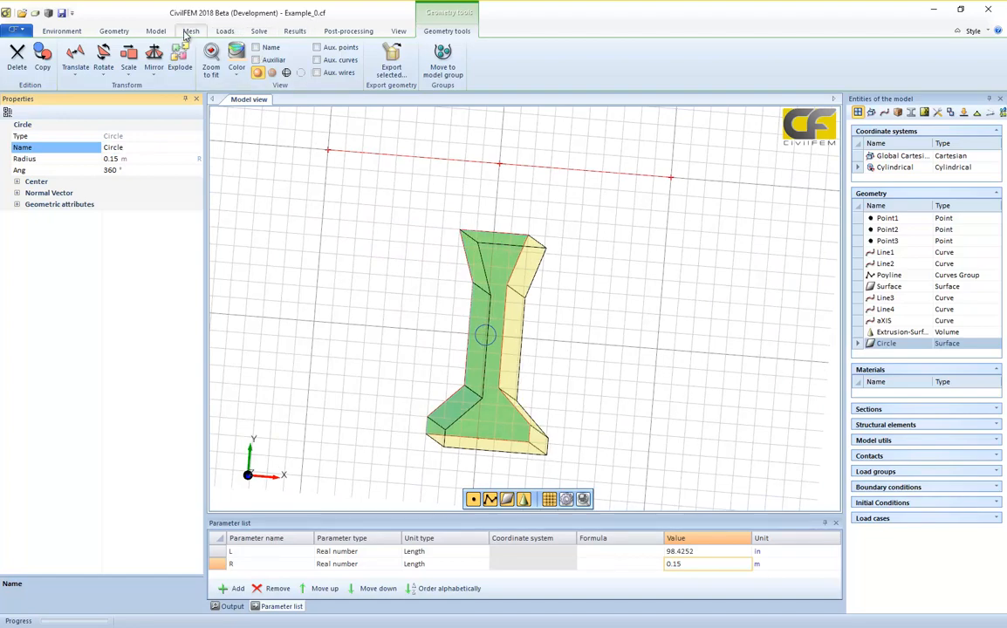
middle_click_drag(350, 259, 344, 267)
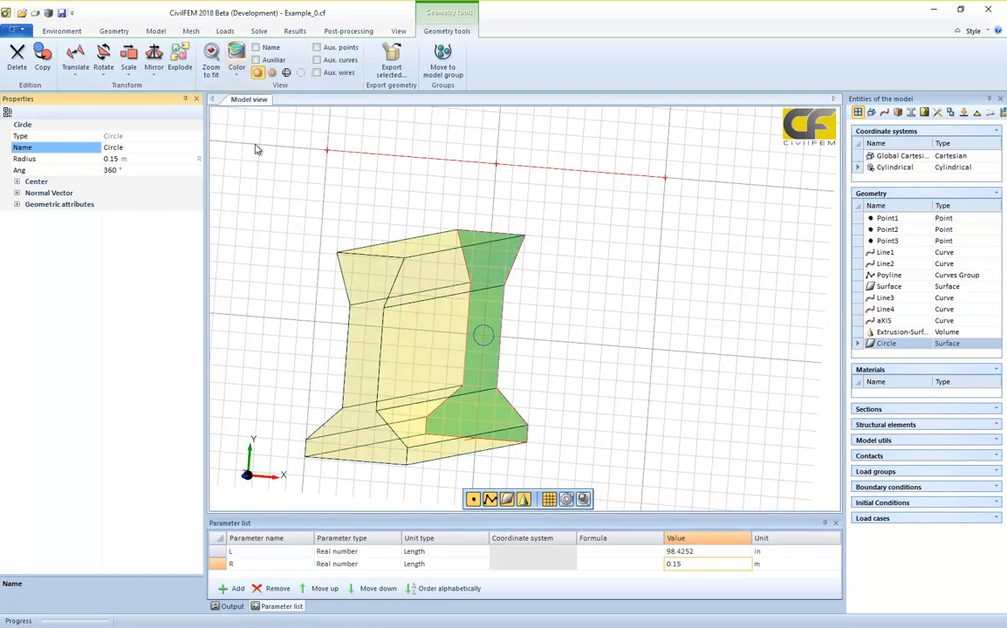
middle_click_drag(256, 274, 307, 310)
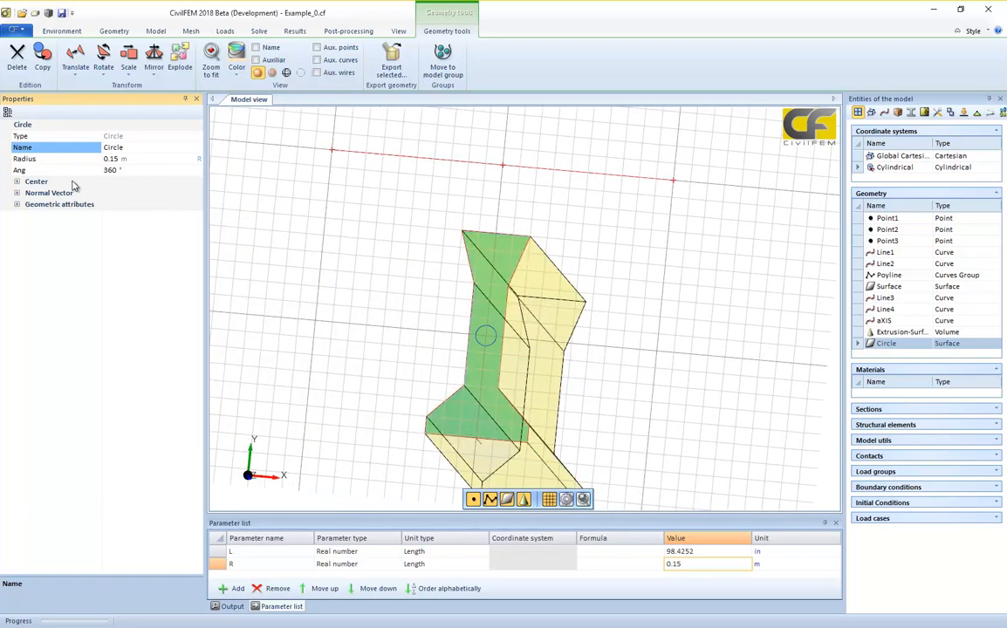
left_click(16, 181)
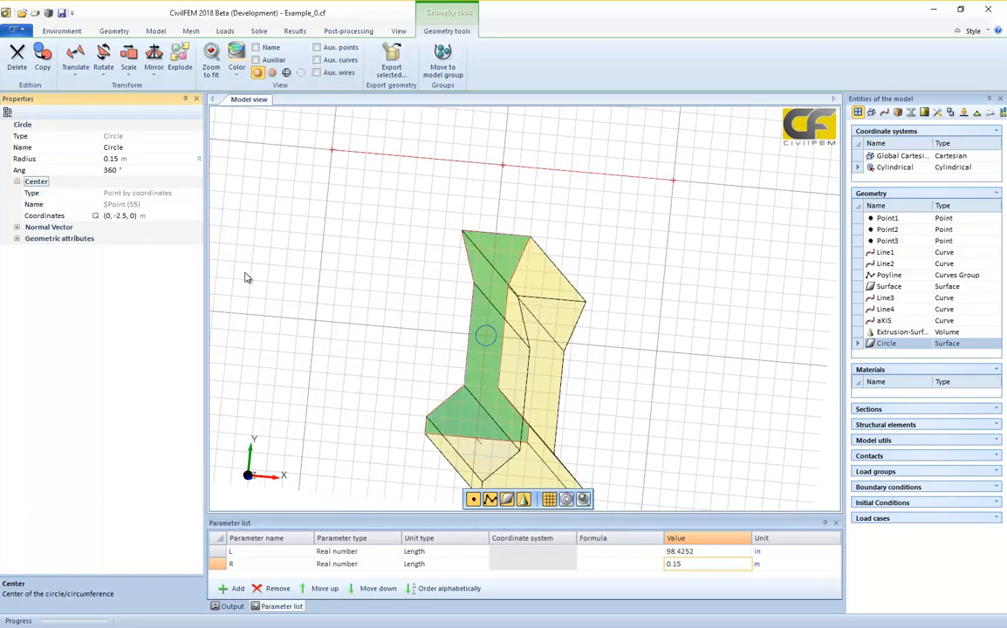
middle_click_drag(254, 261, 214, 288)
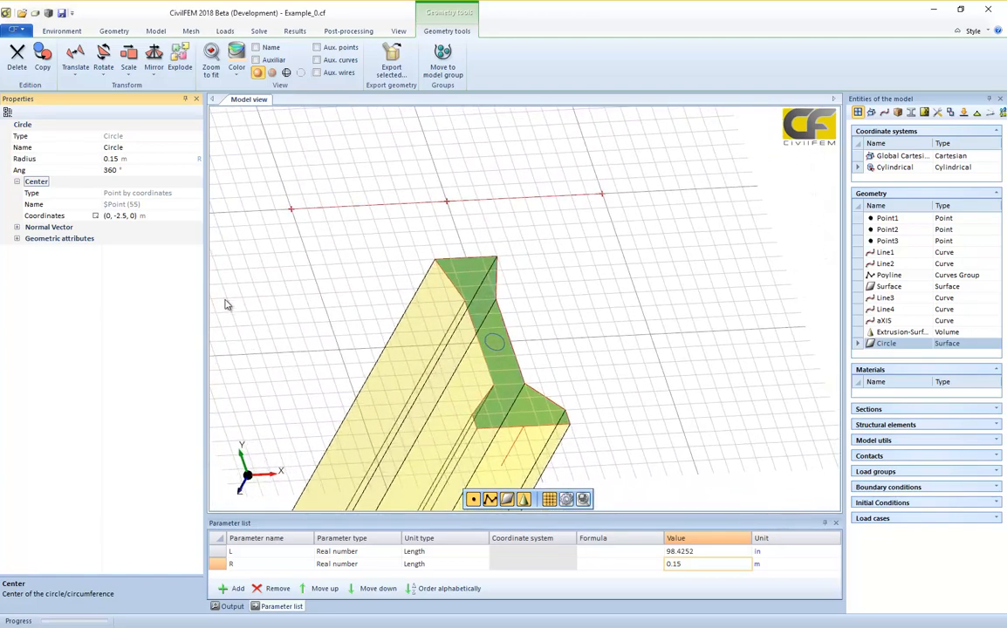
left_click(134, 219)
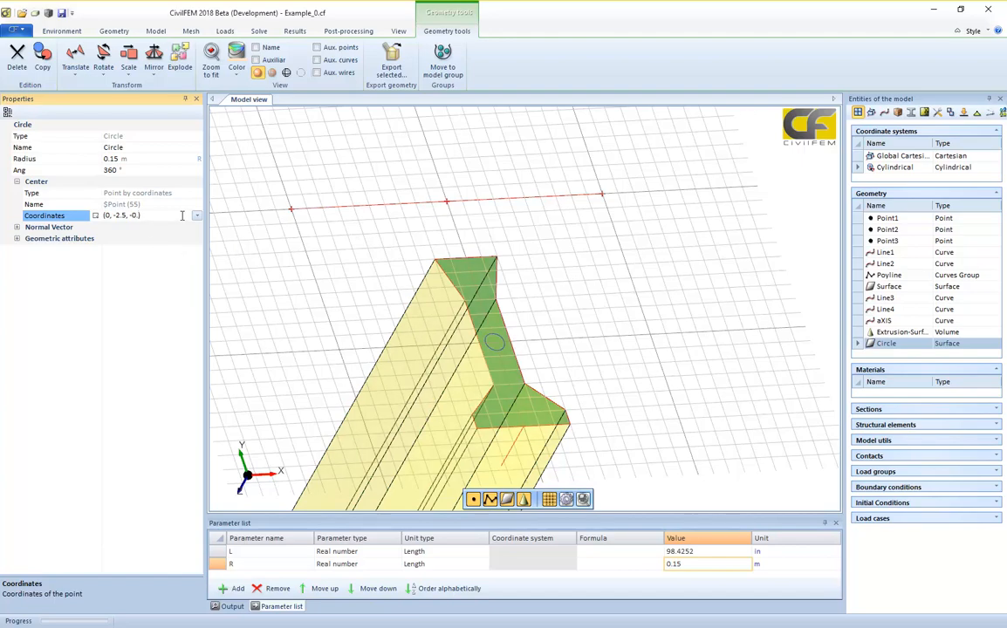
key("Return")
middle_click_drag(638, 345, 648, 283)
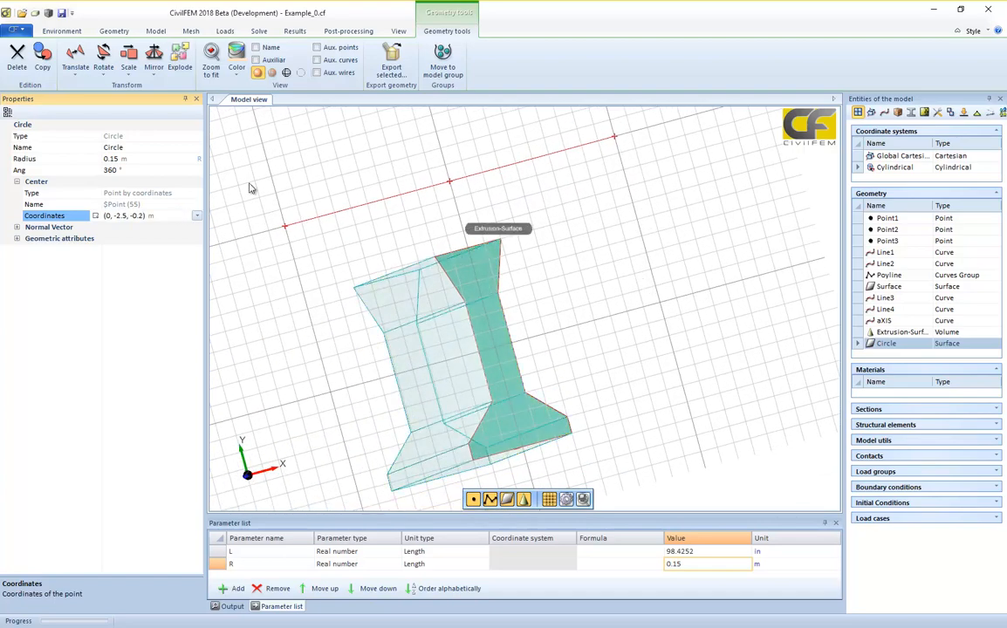
middle_click_drag(559, 210, 568, 344)
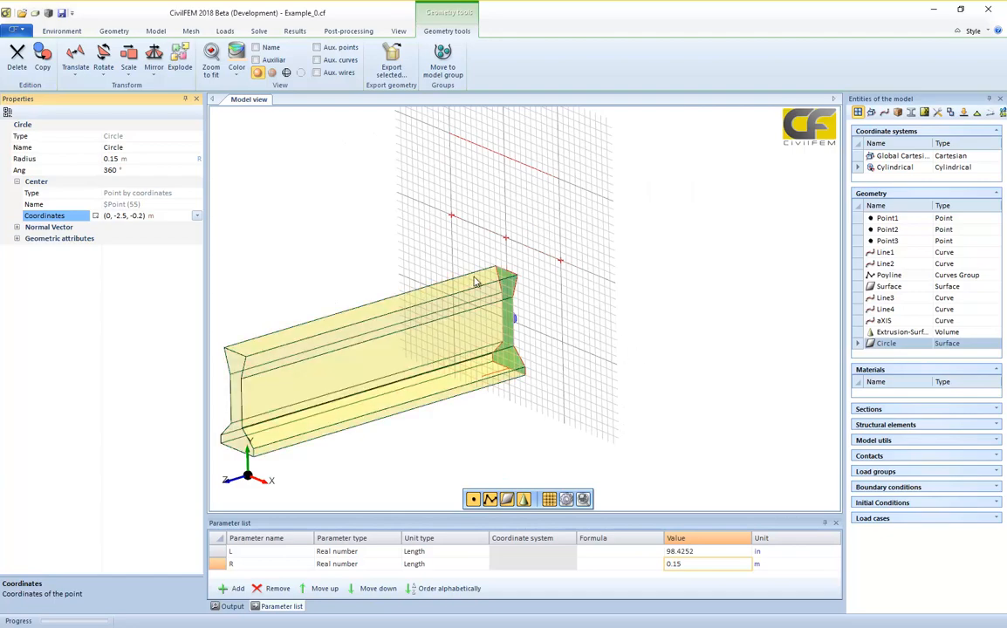
middle_click_drag(383, 234, 435, 254)
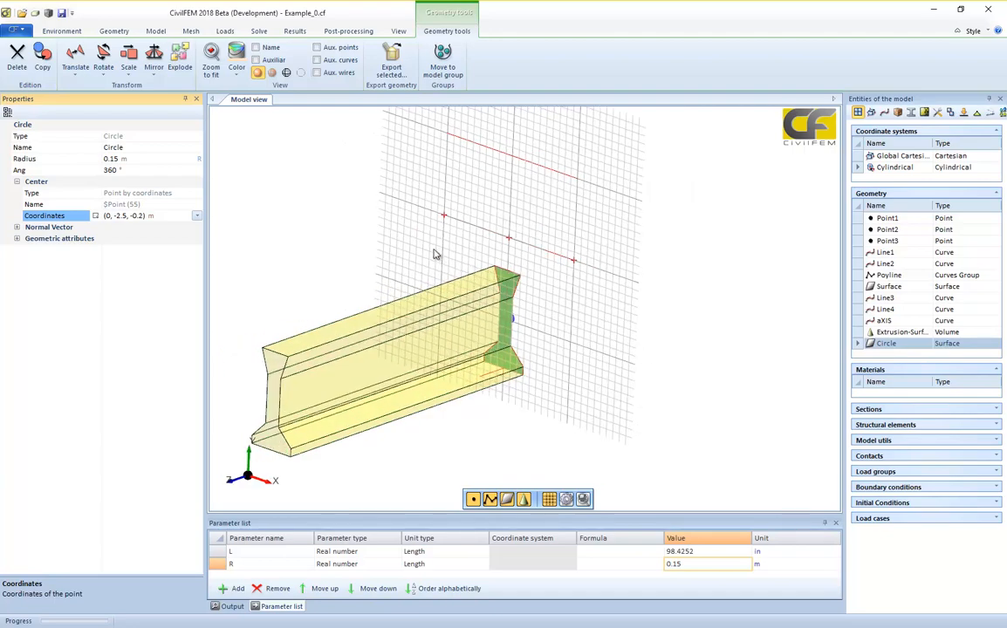
left_click(162, 33)
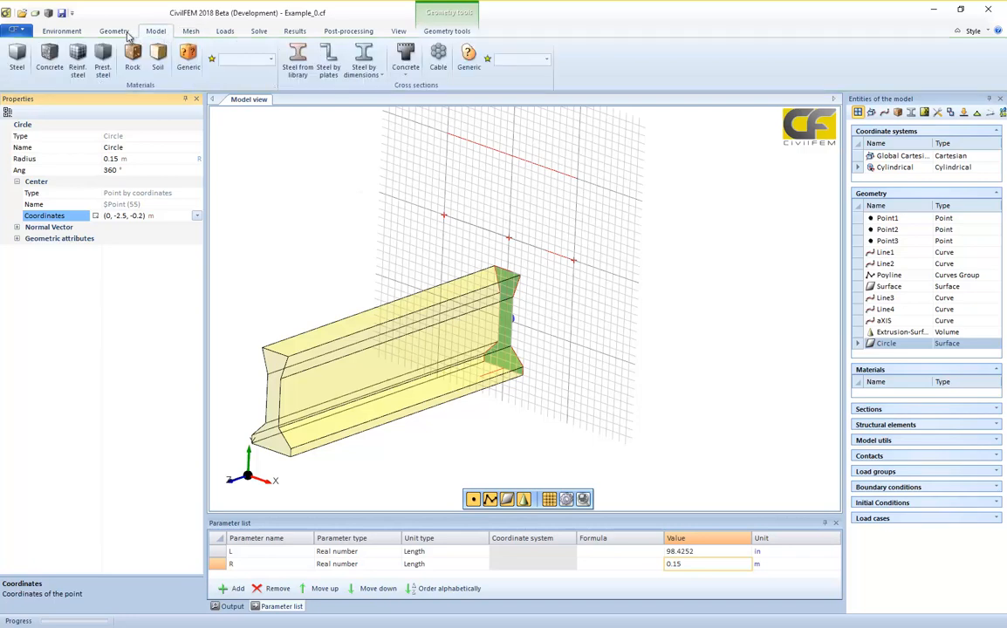
left_click(114, 32)
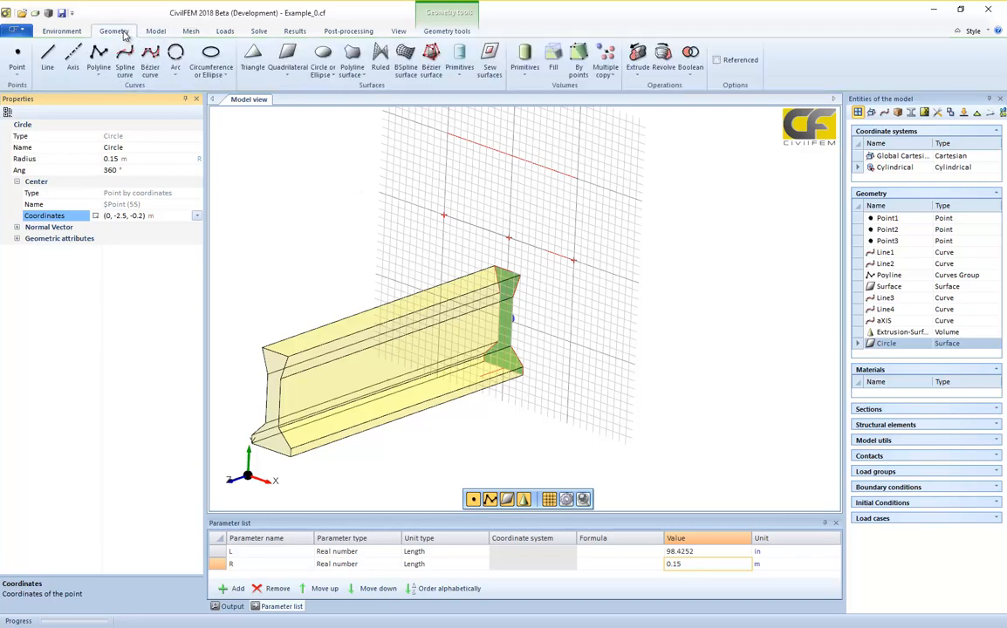
left_click(523, 73)
left_click(543, 89)
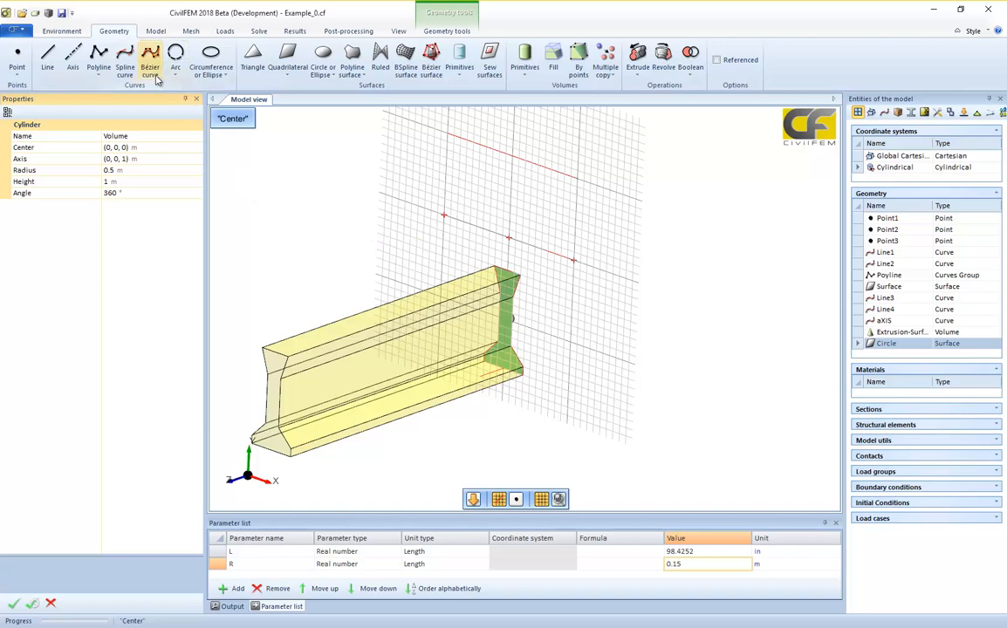
Start a Partial length extrusion and name it Cylinder.
left_click(637, 66)
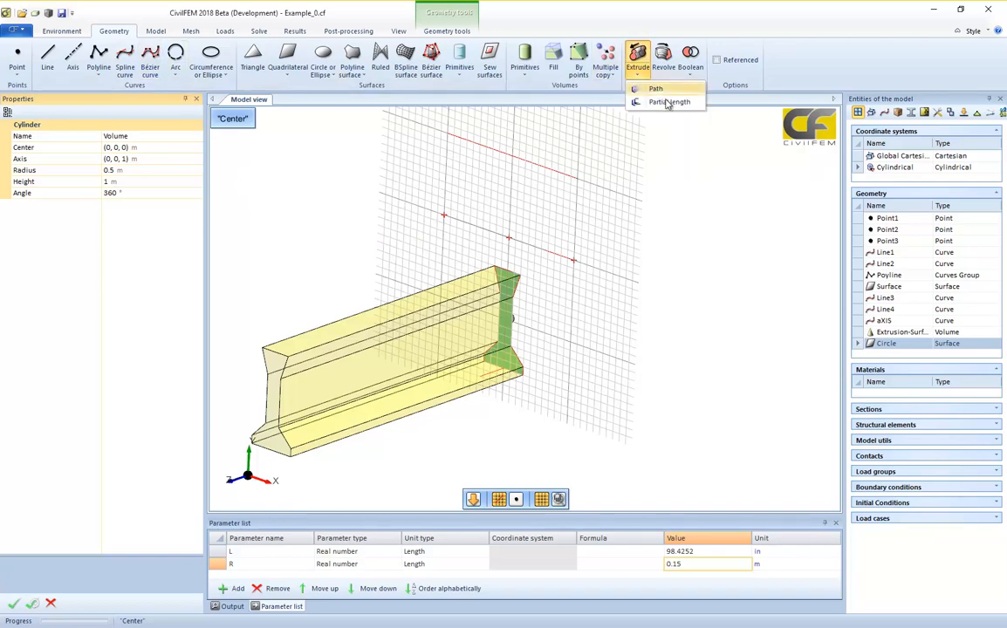
left_click(668, 103)
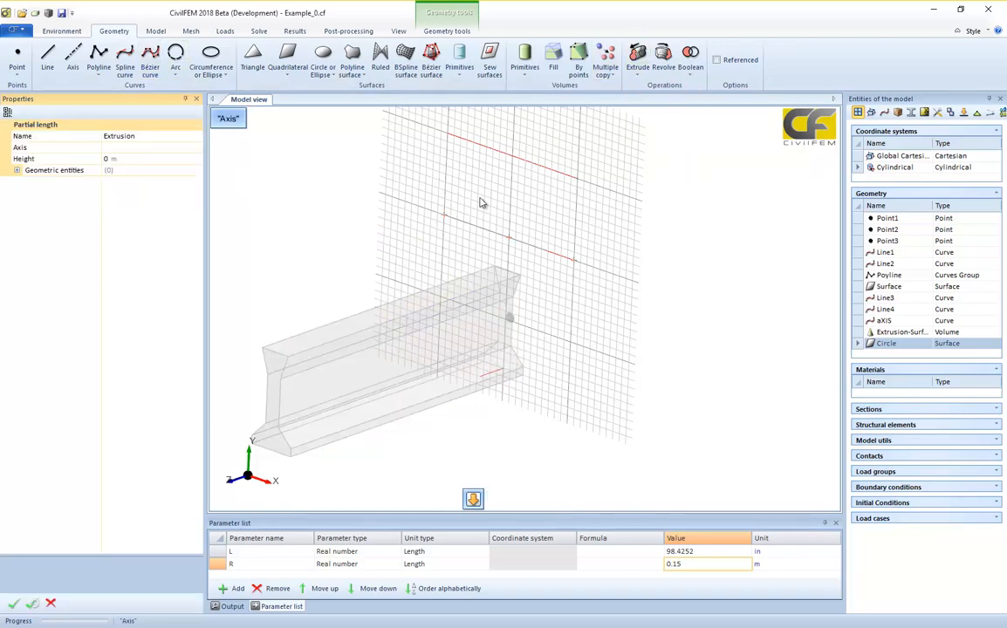
left_click(132, 140)
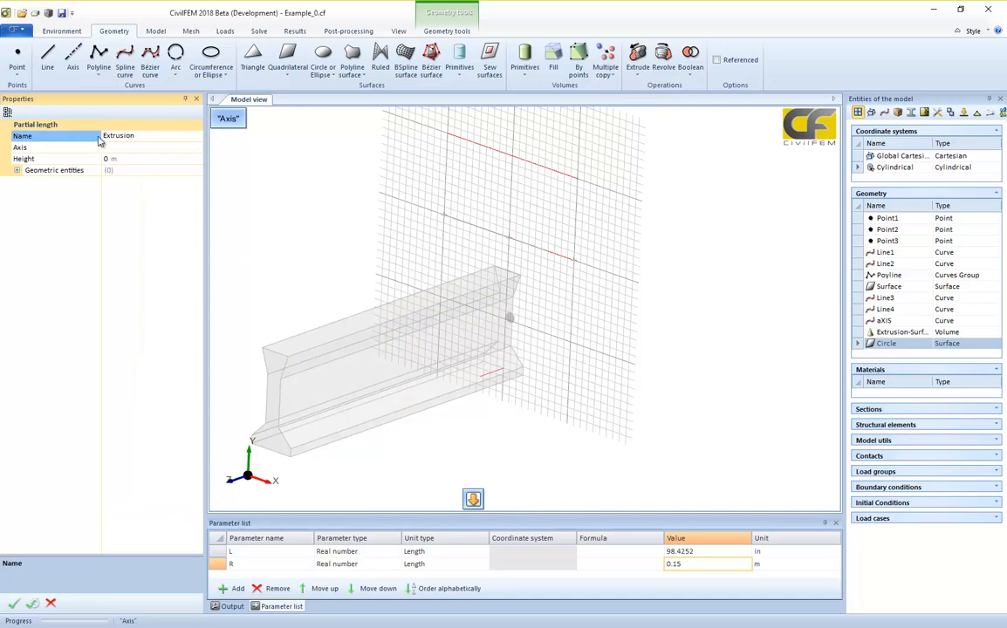
type("V")
type("ylinder")
key("Return")
Extrude the Circle surface 12 m along the aXIS axis as the Cylinder volume and hide the working grid.
left_click(492, 376)
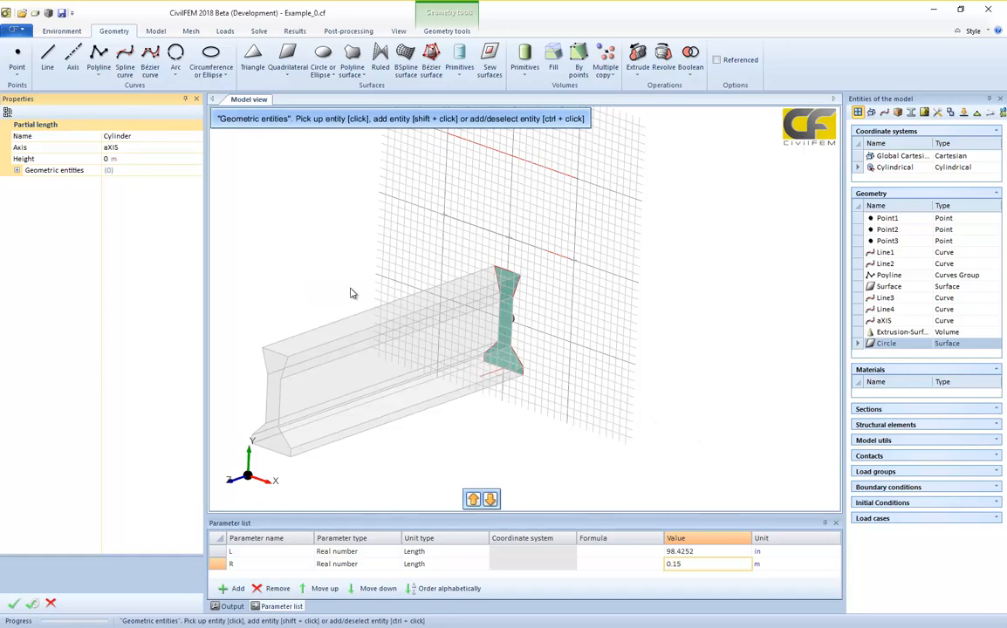
left_click(129, 160)
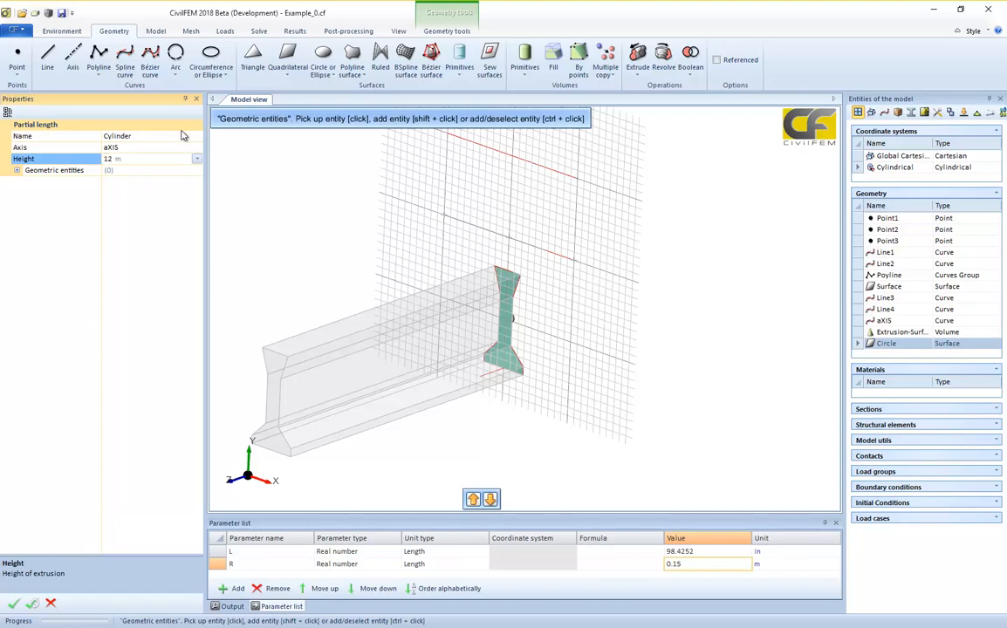
middle_click_drag(569, 326, 534, 324)
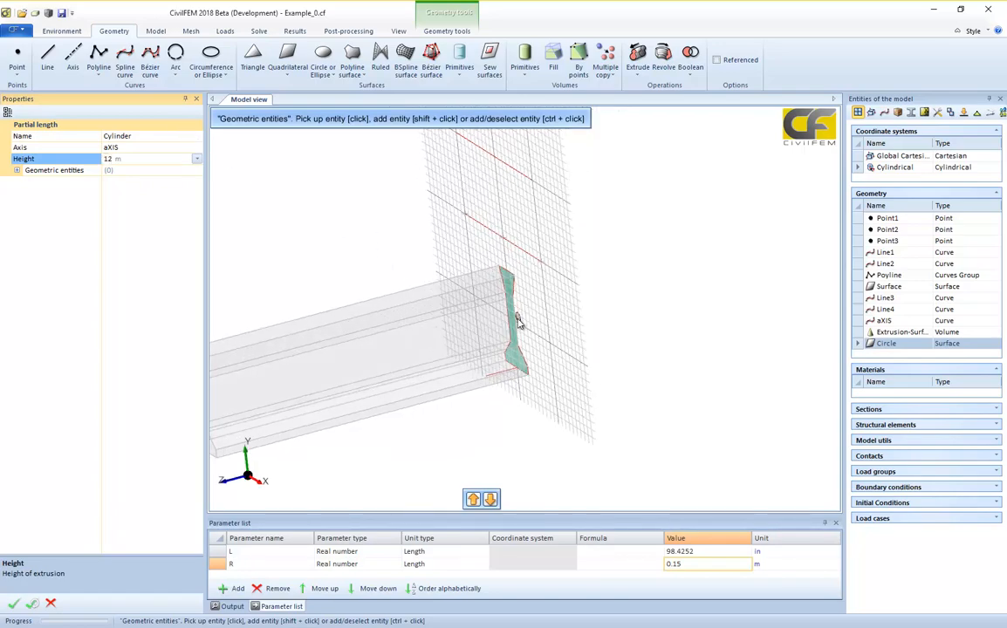
left_click(517, 319)
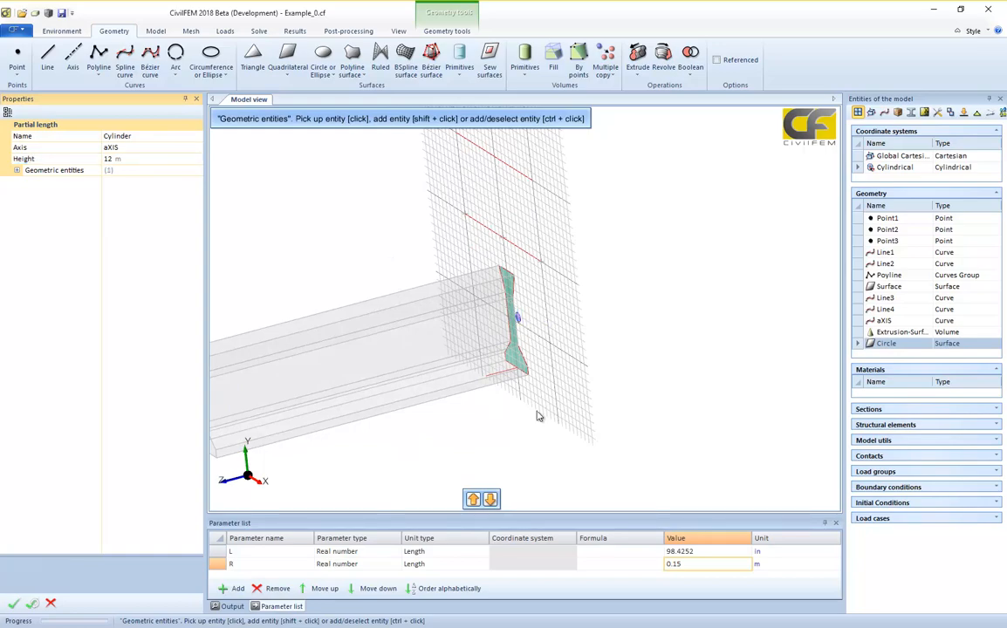
left_click(15, 605)
mouse_move(616, 438)
middle_mouse_down()
mouse_move(546, 432)
mouse_move(632, 429)
mouse_move(612, 445)
mouse_move(571, 443)
mouse_move(608, 443)
mouse_move(609, 428)
middle_mouse_up()
left_click(550, 499)
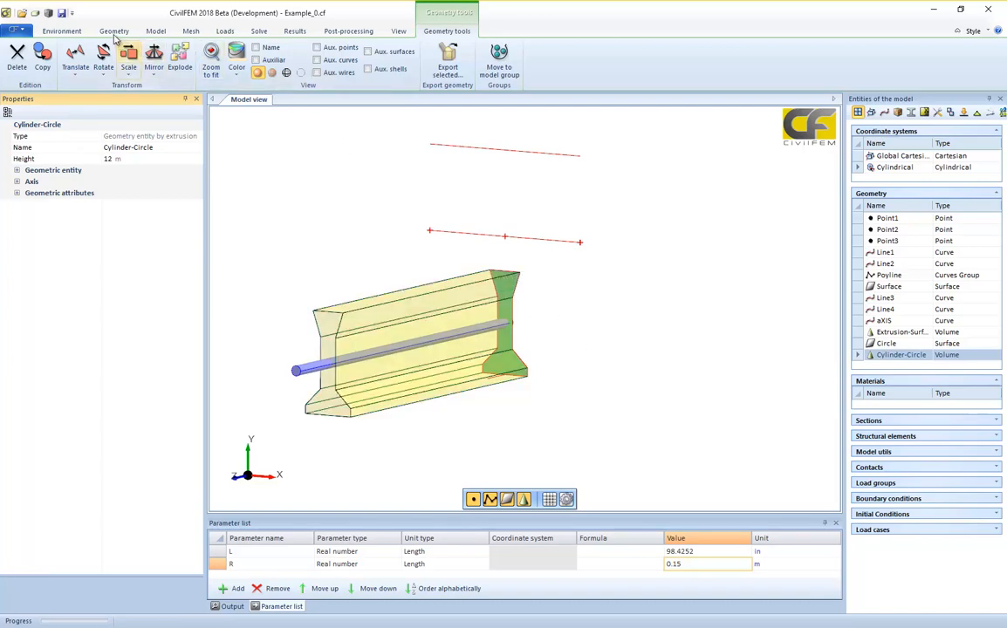
Subtract the cylinder volume from the extruded beam volume with a Boolean Subtraction.
left_click(114, 30)
left_click(689, 72)
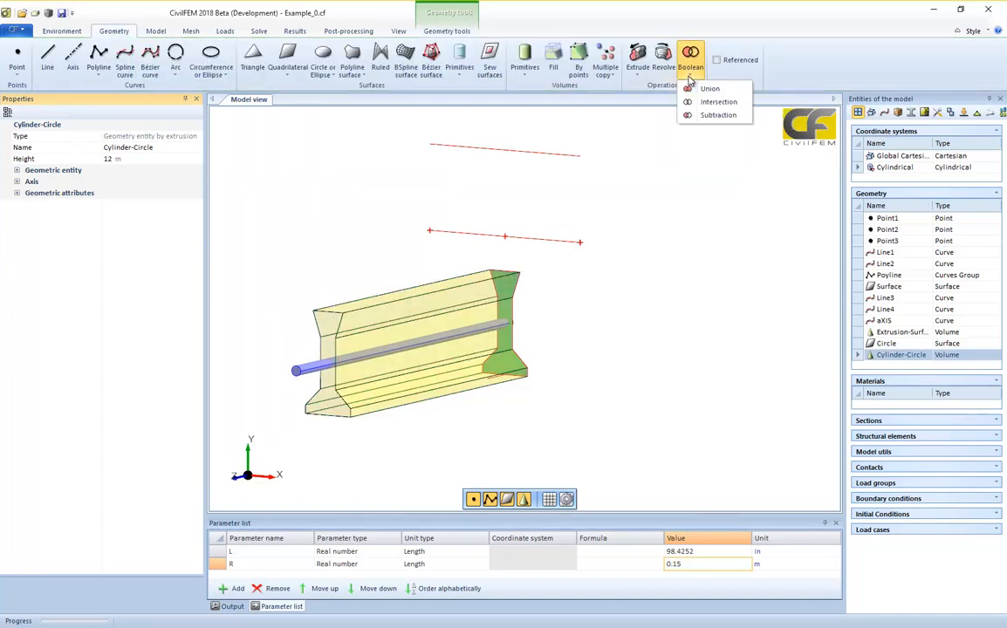
left_click(703, 113)
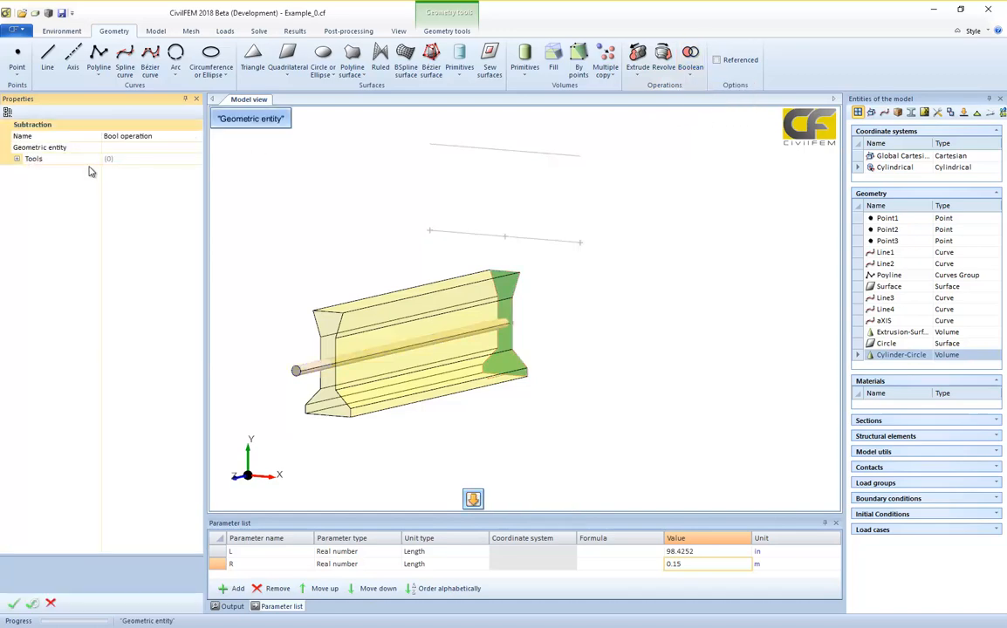
left_click(429, 312)
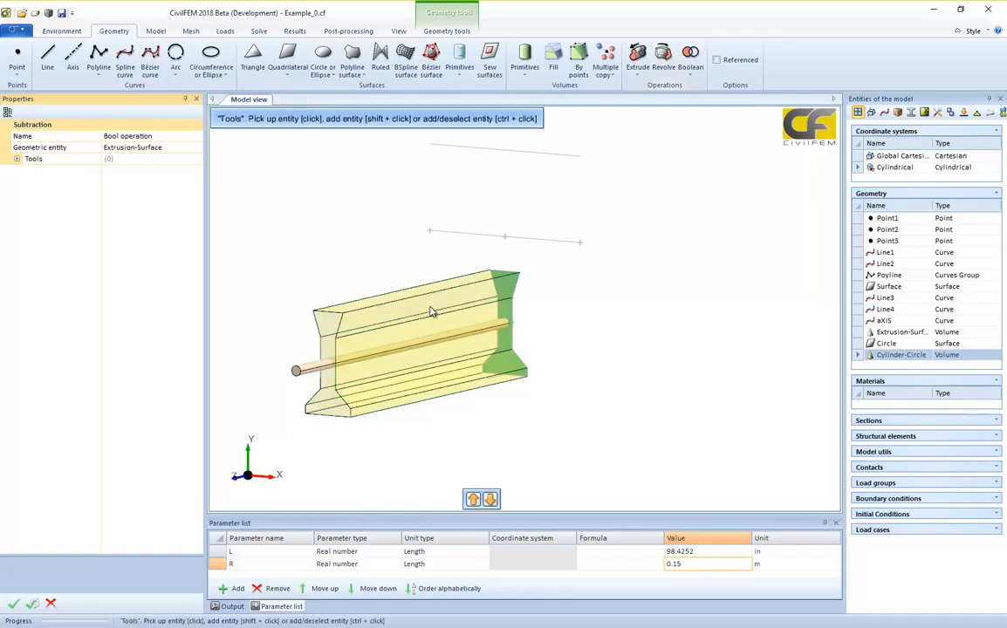
left_click(306, 373)
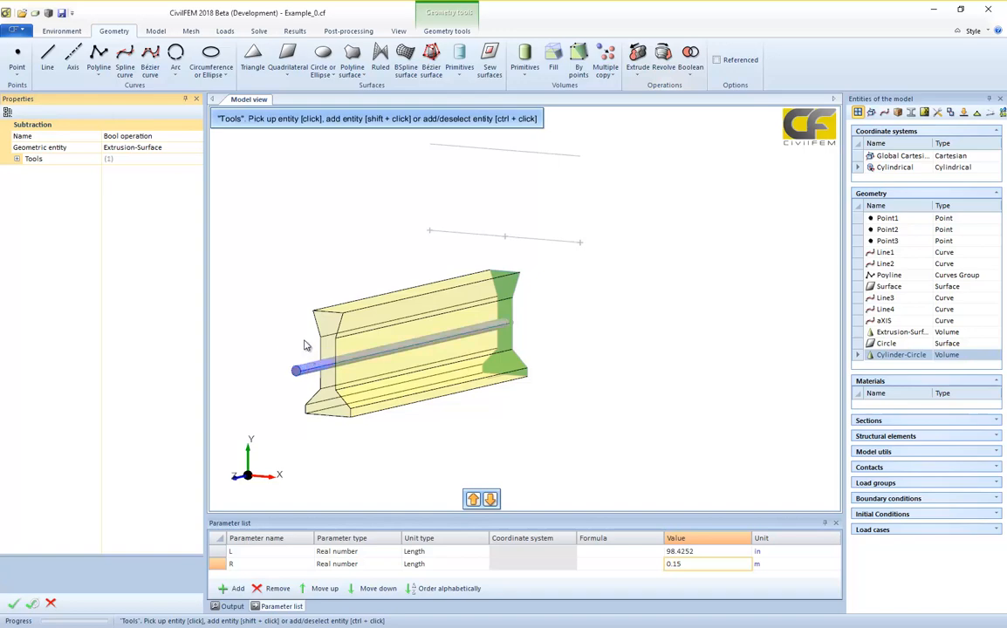
left_click(15, 607)
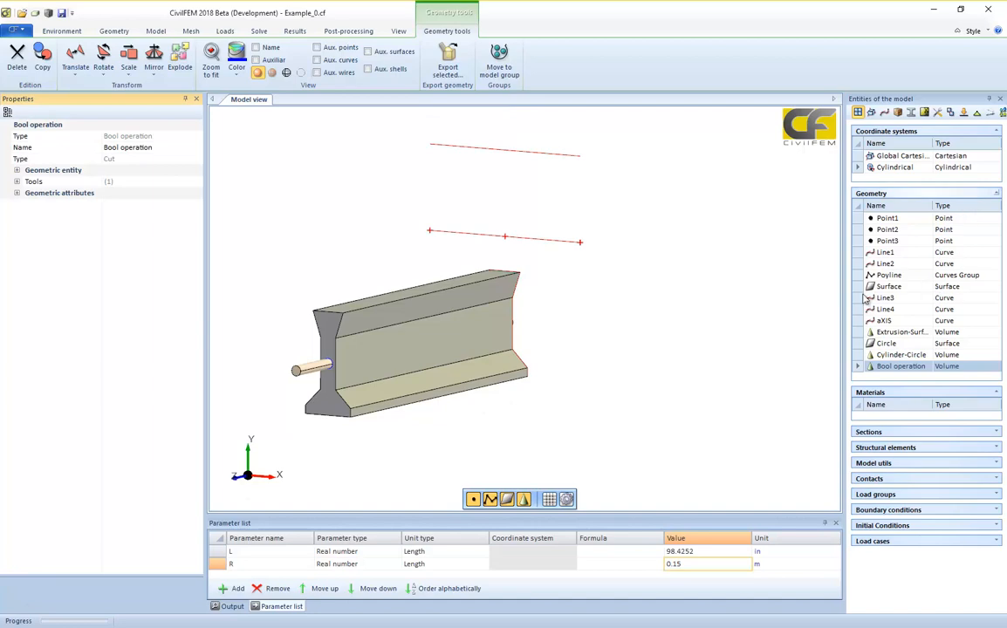
Hide the original Extrusion-Surface beam and the Cylinder-Circle volume.
left_click(454, 346)
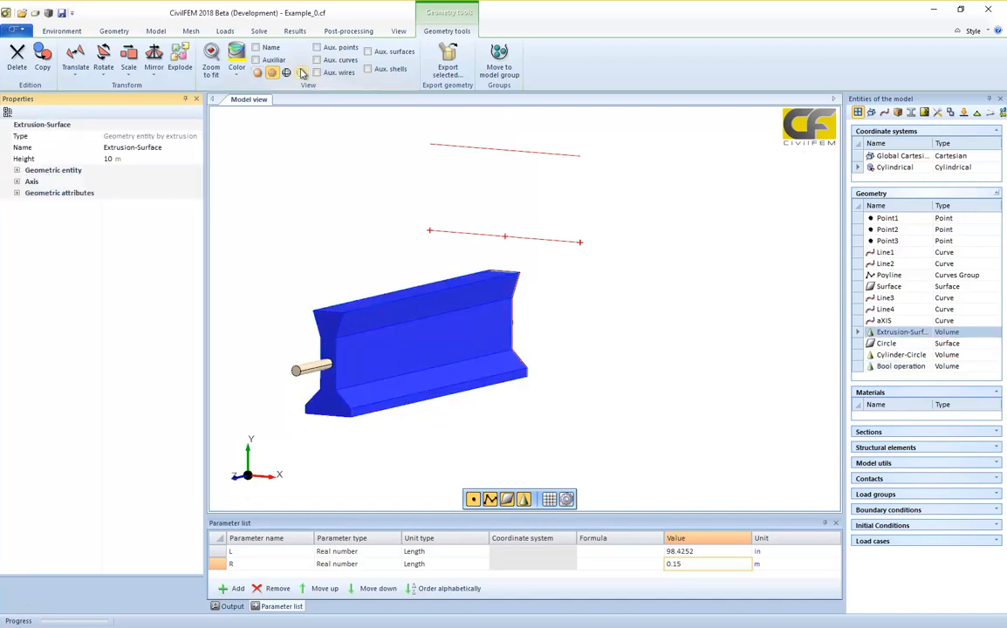
left_click(300, 72)
left_click(306, 370)
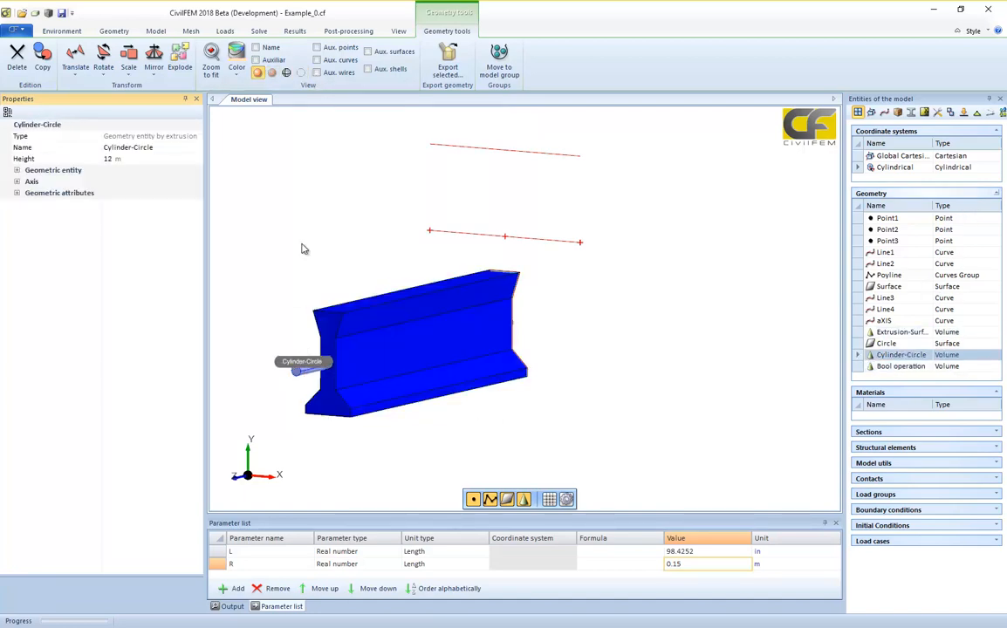
left_click(300, 72)
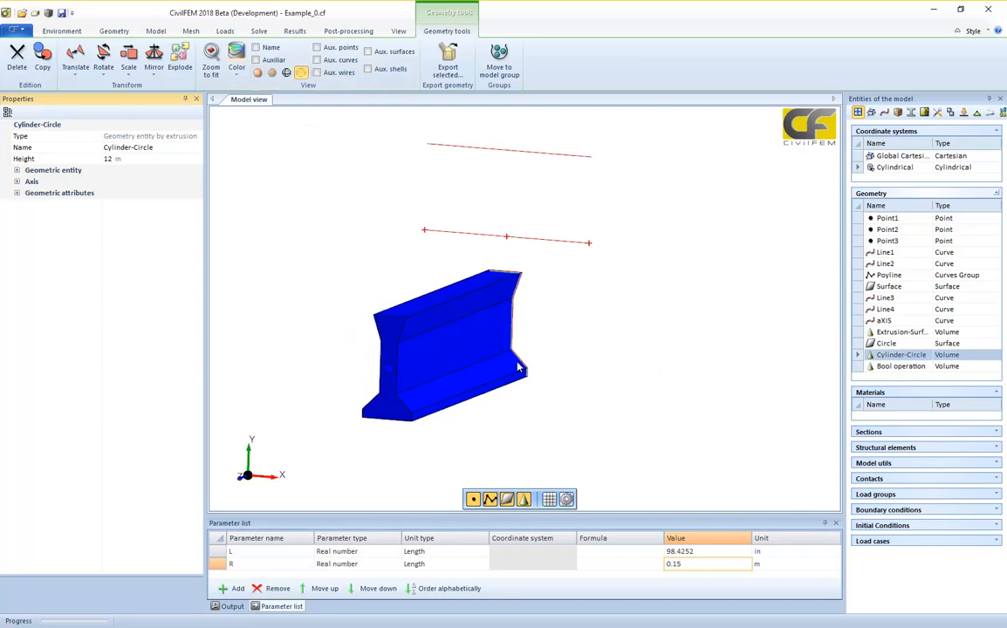
Color the Bool operation beam volume bright green.
left_click(407, 320)
left_click(235, 66)
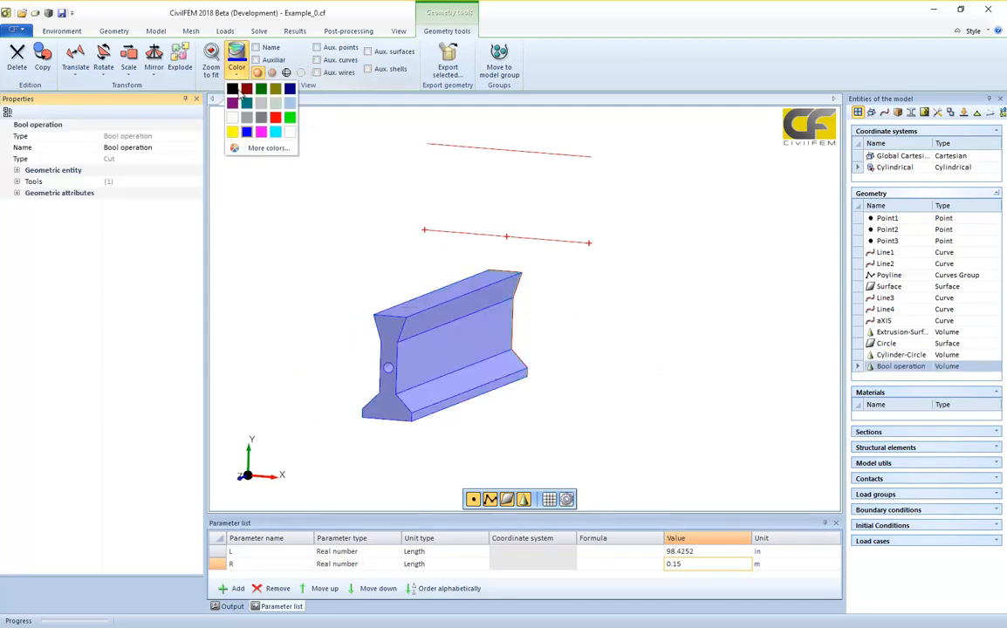
left_click(288, 118)
left_click(589, 443)
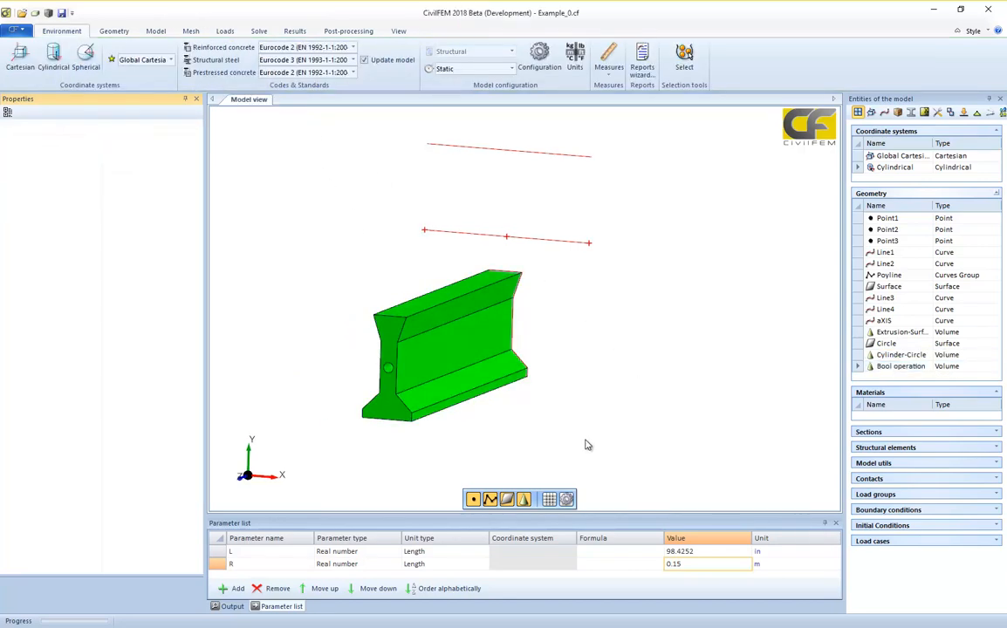
Hide the beam's section surface and the Circle surface at the beam's end.
middle_click_drag(593, 442, 425, 451)
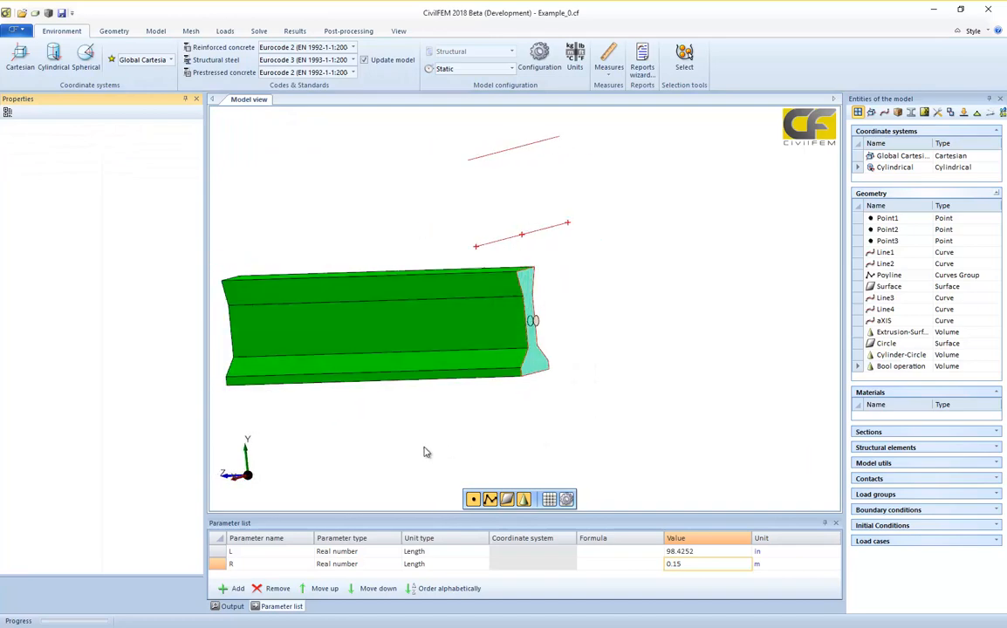
left_click(528, 292)
left_click(533, 320, "ctrl")
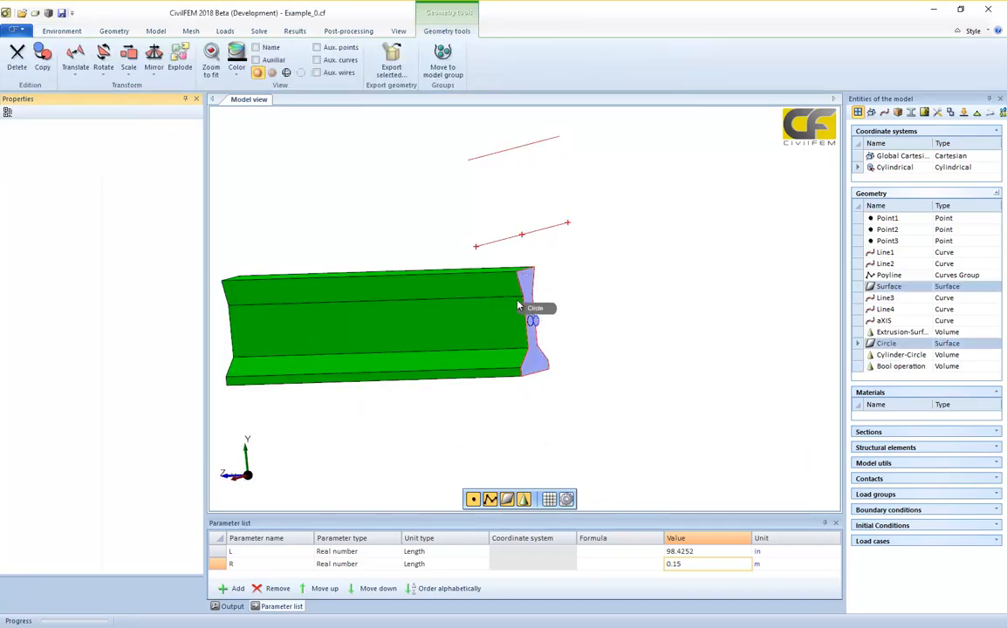
left_click(300, 73)
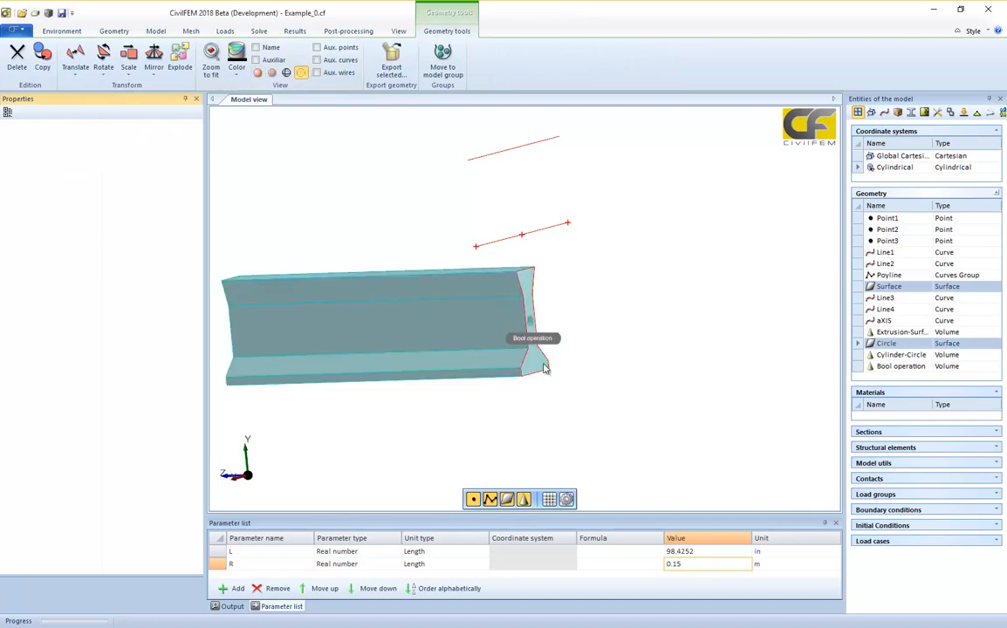
Set parameter R to 0.18 m to enlarge the hole through the beam, and inspect the hole.
middle_click_drag(519, 323, 794, 391)
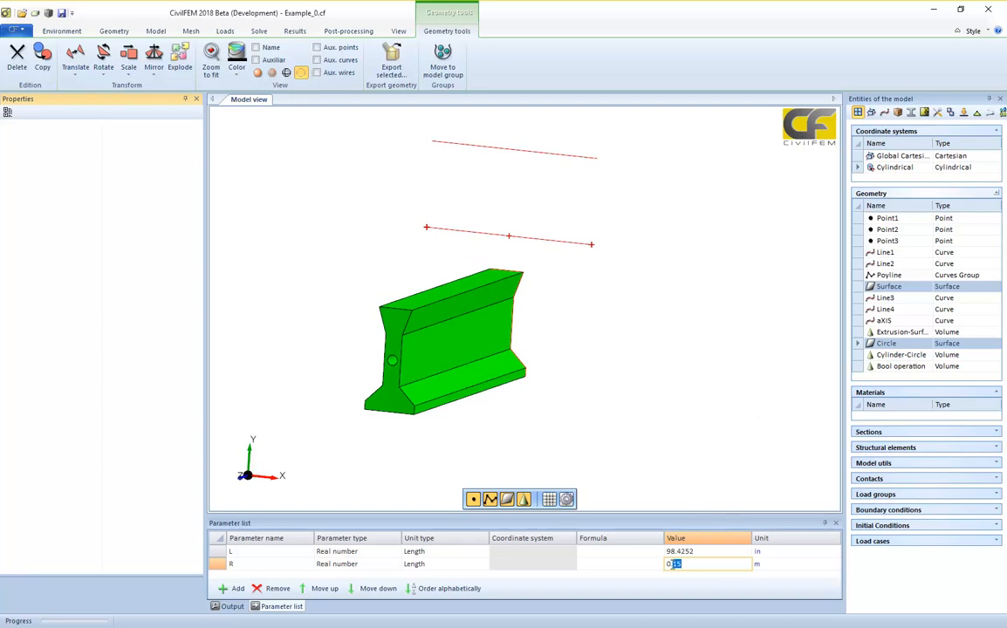
left_click(542, 371)
scroll(542, 371, "up", 5)
middle_click_drag(542, 371, 636, 303)
scroll(637, 304, "up", 3)
scroll(636, 303, "down", 1)
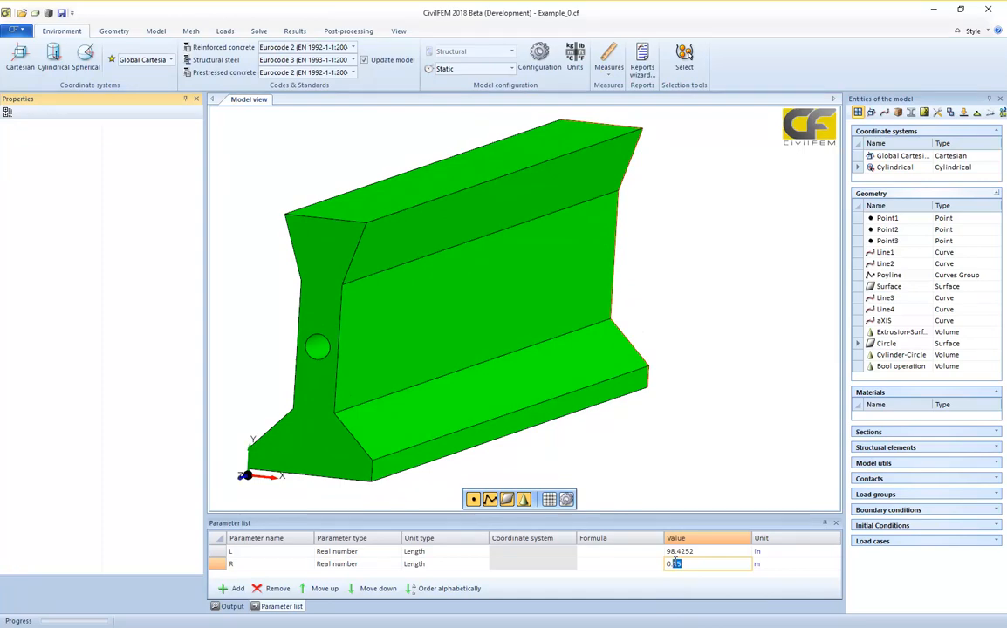
key("Return")
scroll(340, 314, "up", 5)
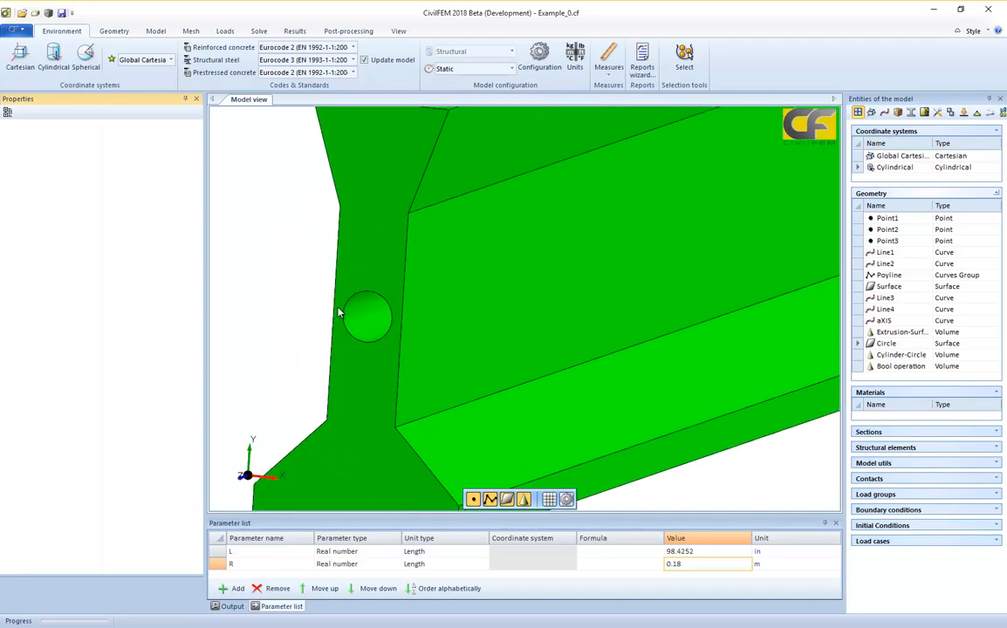
middle_click_drag(323, 296, 445, 331)
scroll(330, 300, "down", 4)
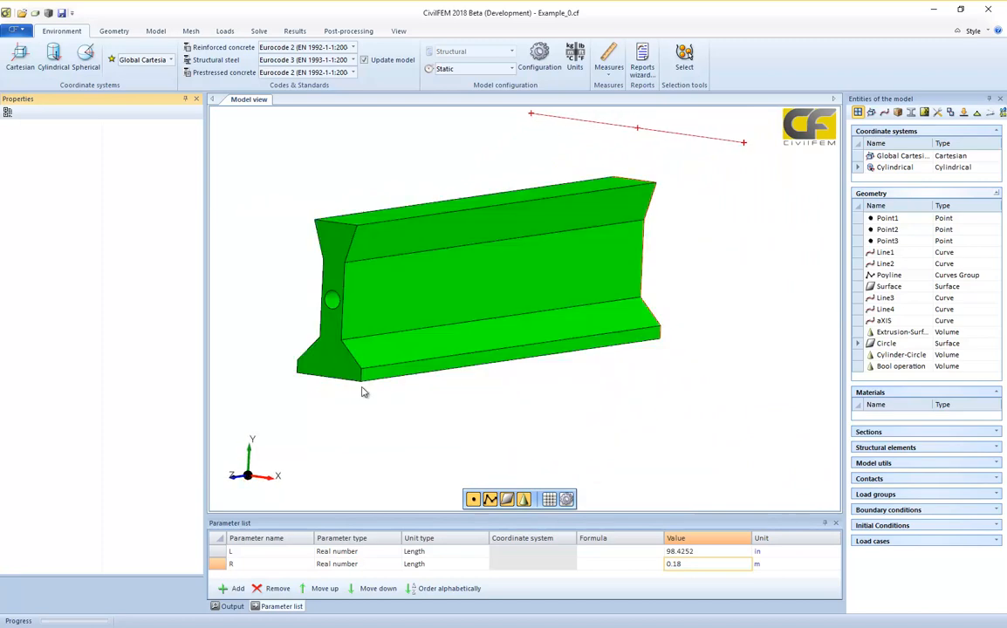
left_click(289, 32)
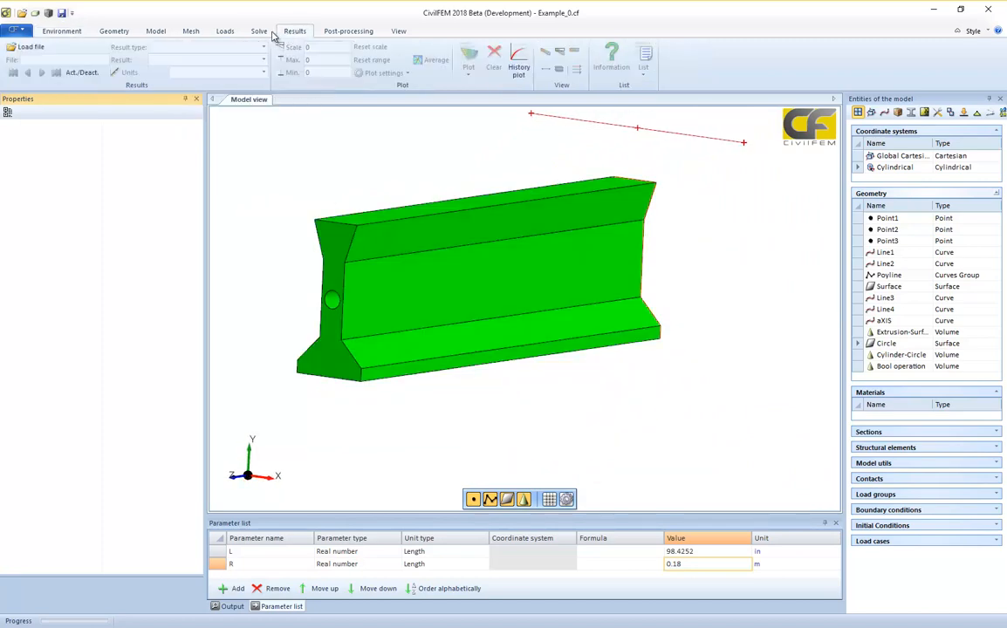
left_click(113, 32)
left_click(523, 75)
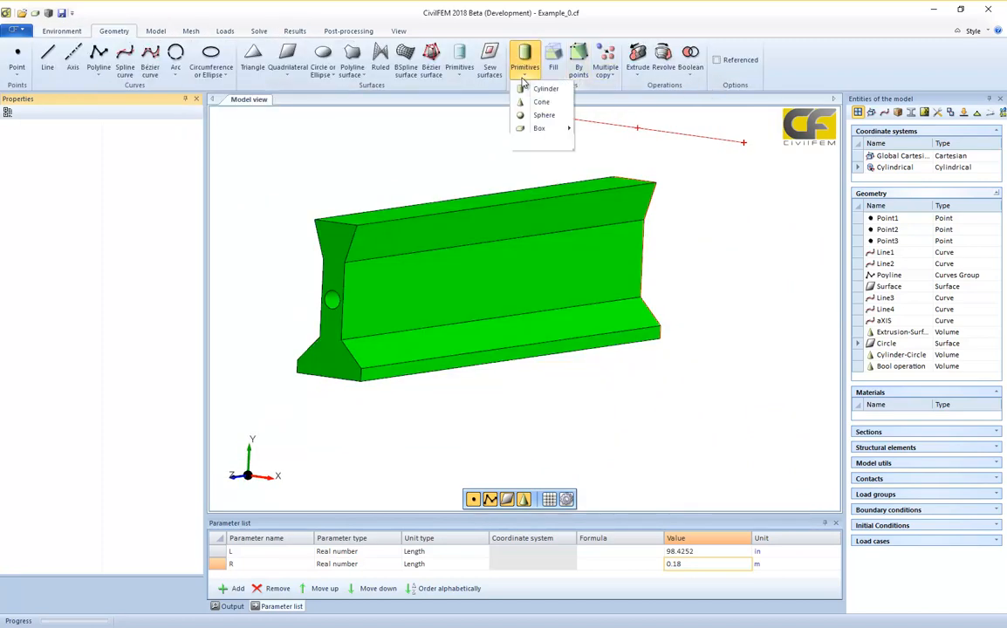
left_click(545, 88)
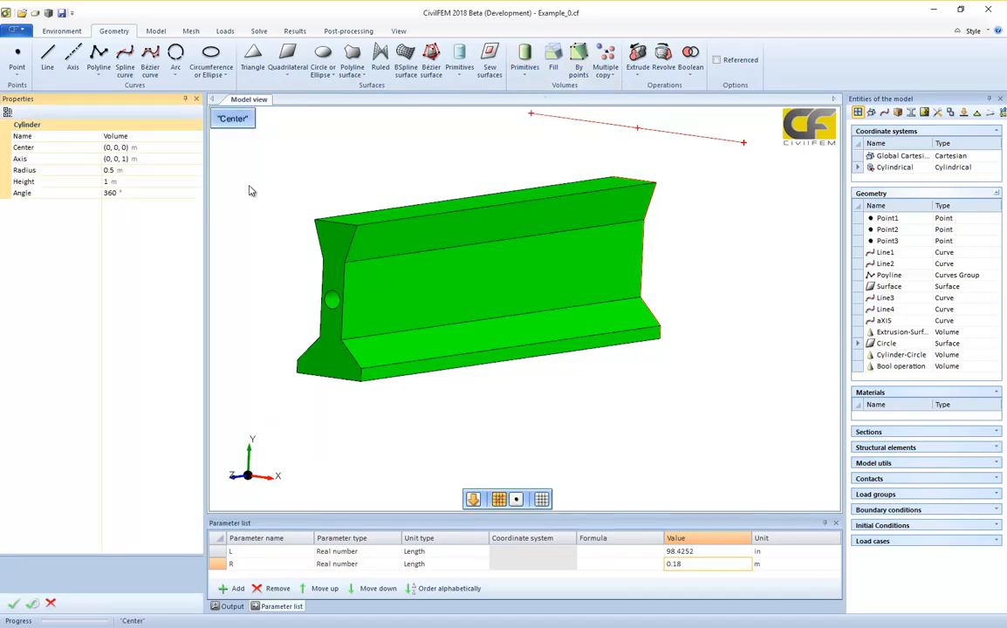
middle_click_drag(307, 165, 532, 281)
middle_click_drag(643, 302, 673, 309)
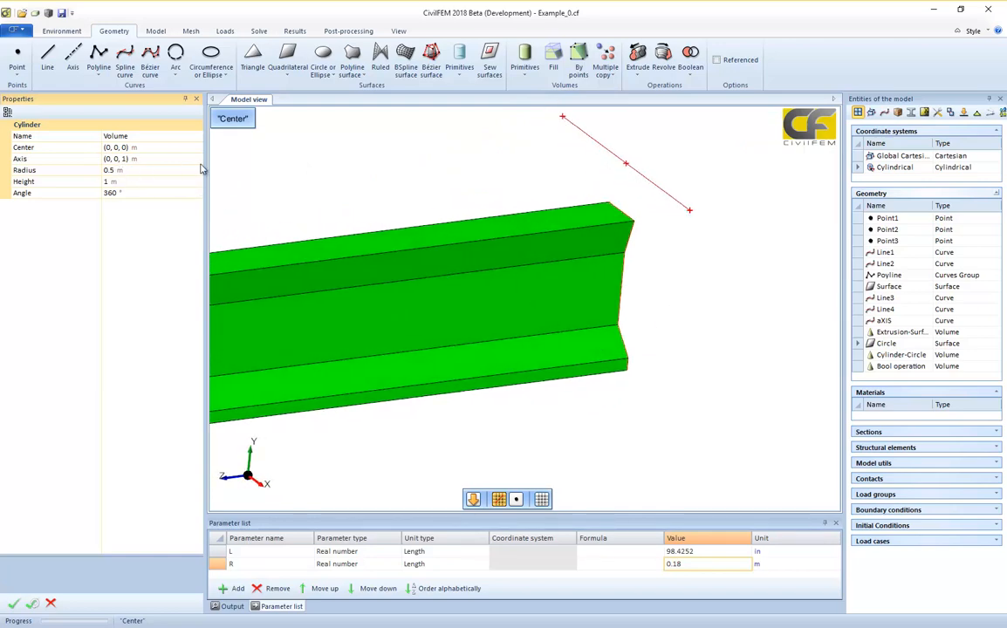
middle_click_drag(224, 164, 305, 191)
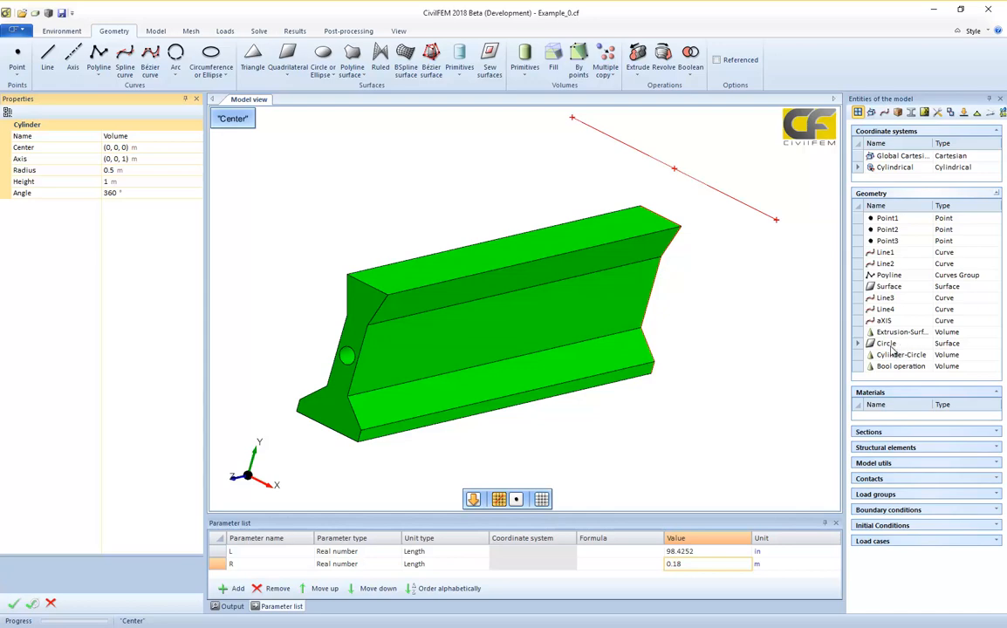
left_click(32, 603)
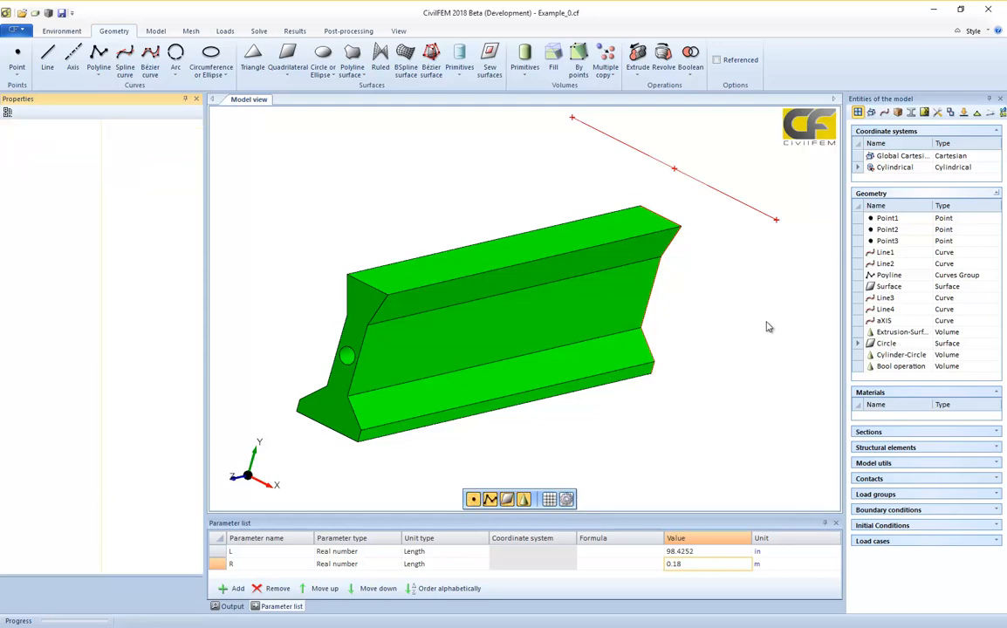
Examine the Circle surface's parametric radius and center coordinates in its properties.
left_click(882, 344)
left_click(16, 181)
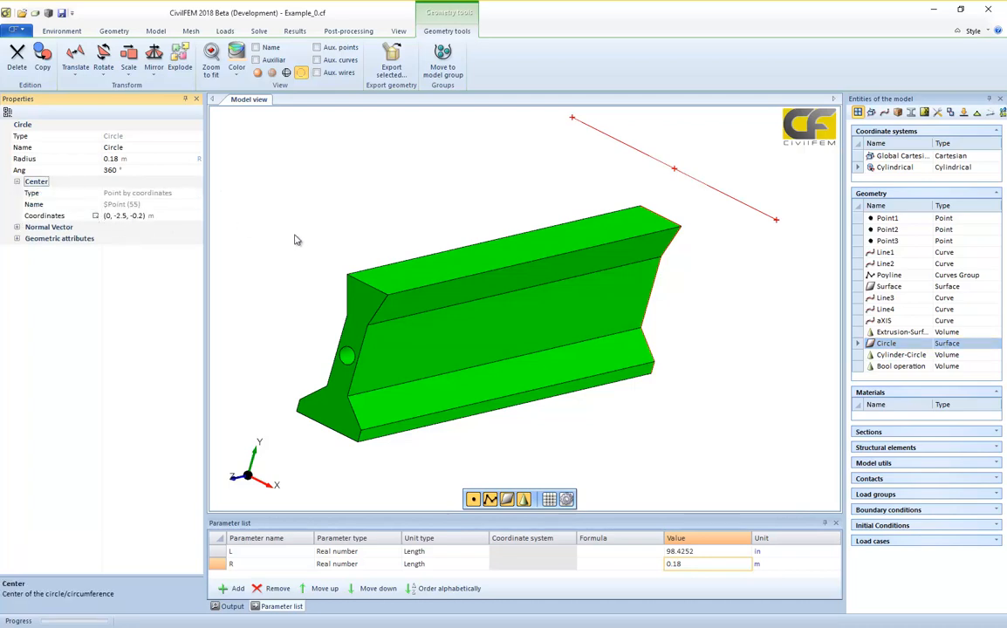
mouse_move(322, 242)
middle_mouse_down()
mouse_move(271, 184)
mouse_move(158, 161)
mouse_move(375, 247)
mouse_move(370, 236)
mouse_move(364, 247)
mouse_move(309, 251)
middle_mouse_up()
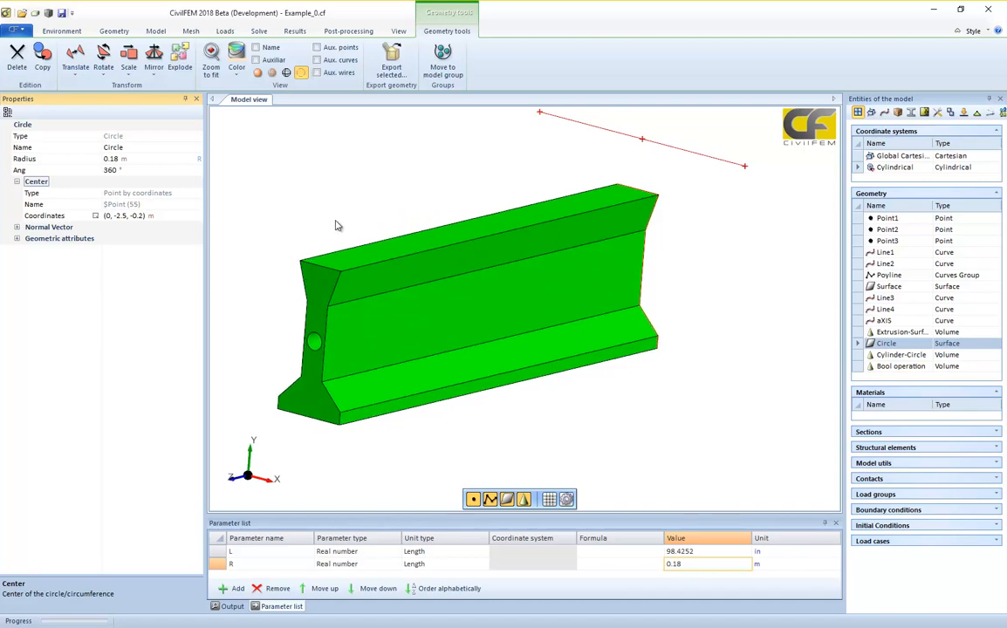
scroll(336, 221, "down", 3)
middle_click_drag(336, 221, 304, 202)
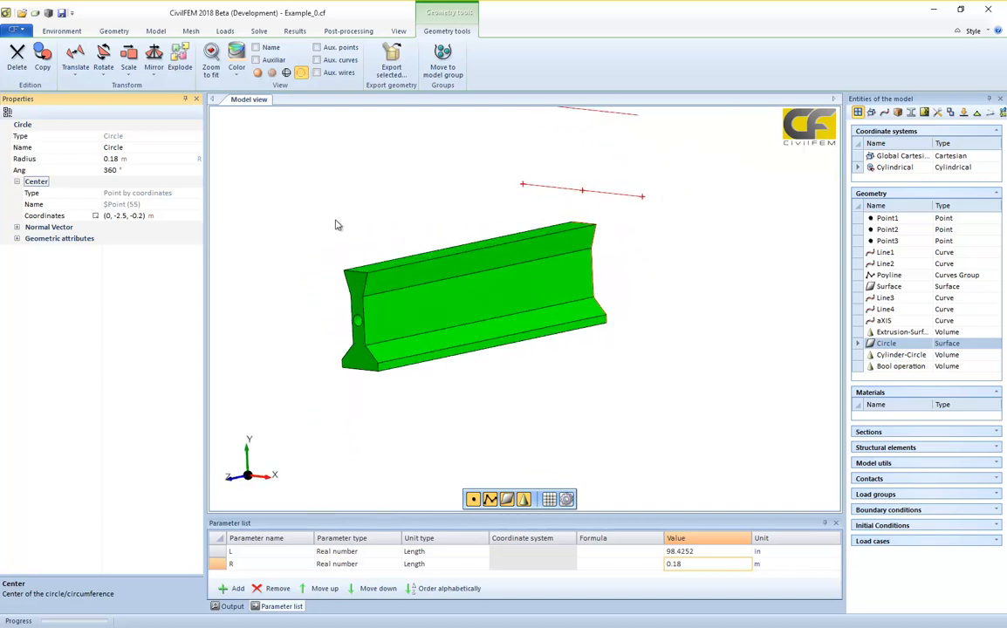
left_click(559, 276)
scroll(602, 373, "down", 2)
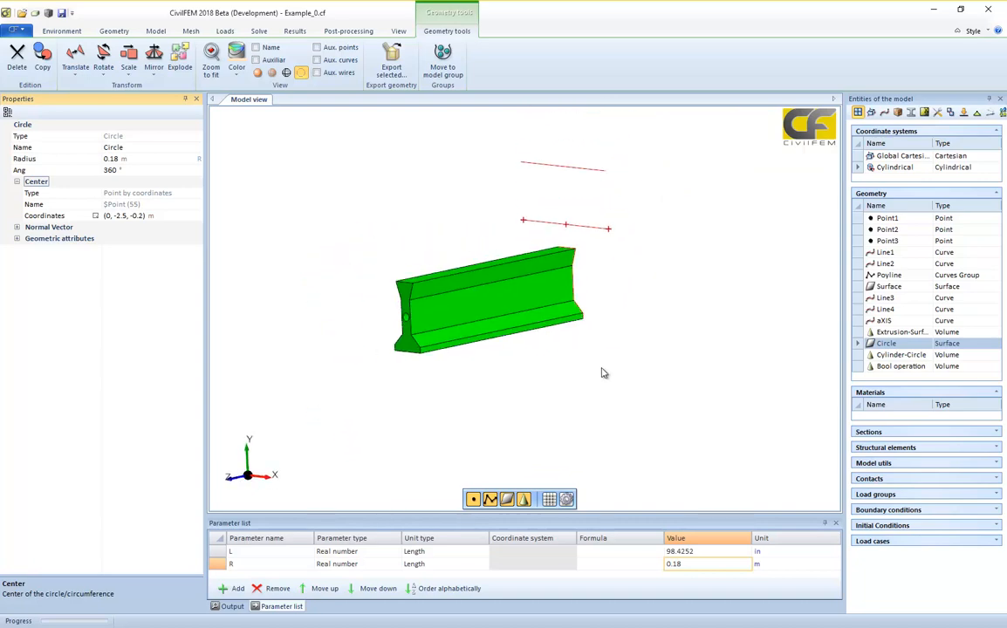
middle_click_drag(637, 307, 585, 277)
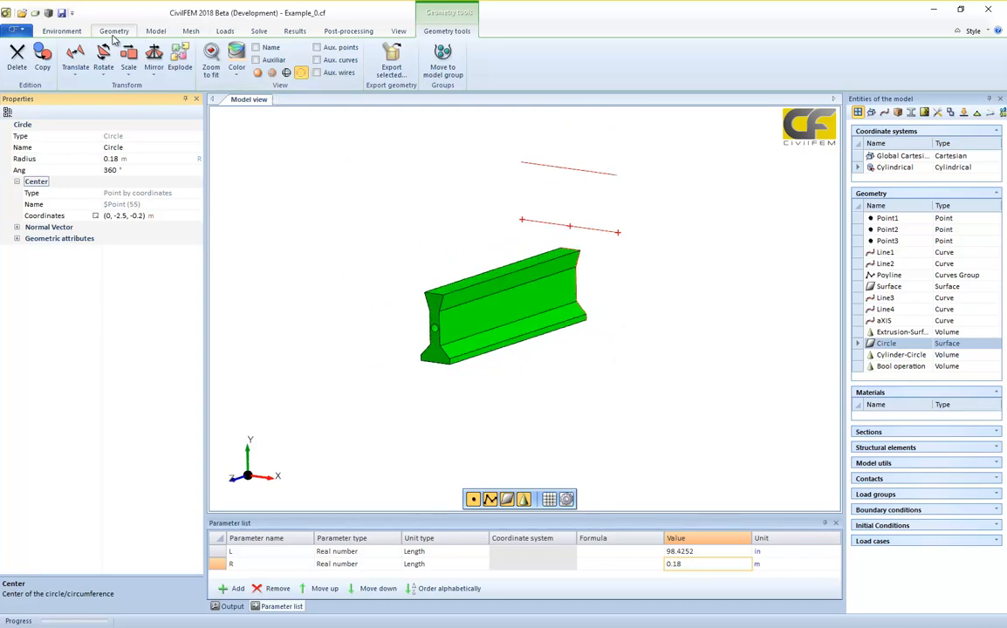
left_click(113, 31)
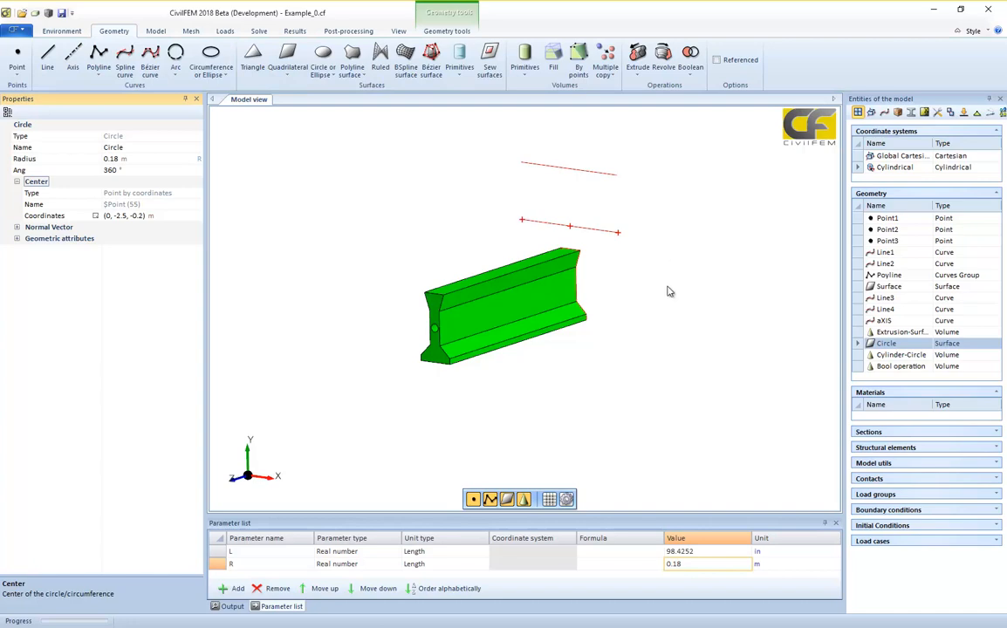
scroll(639, 327, "up", 3)
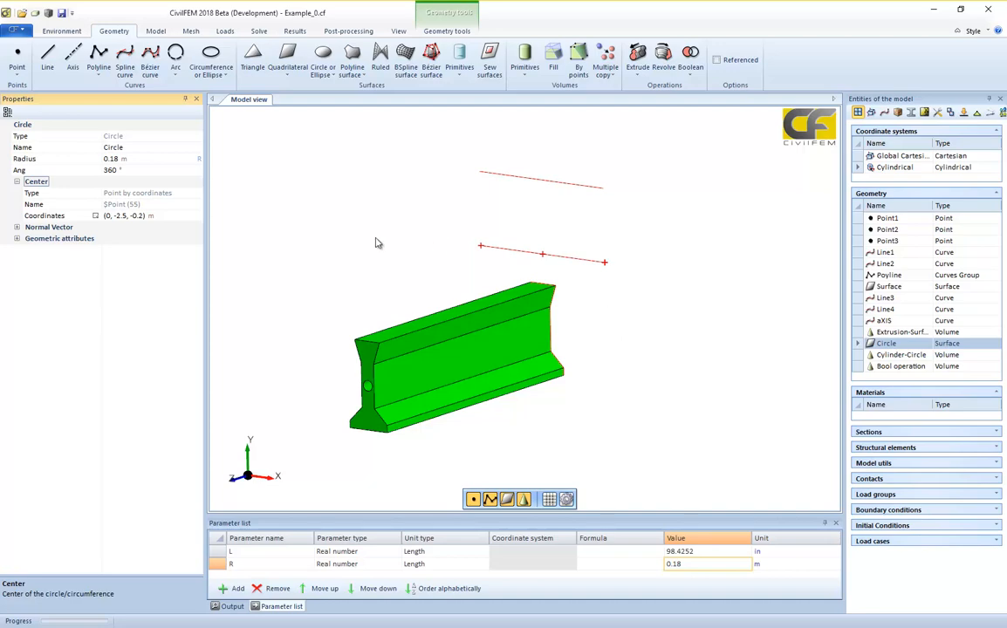
Save Example_0 and start a new 3D, Static / Steady-State, Structural model.
left_click(61, 14)
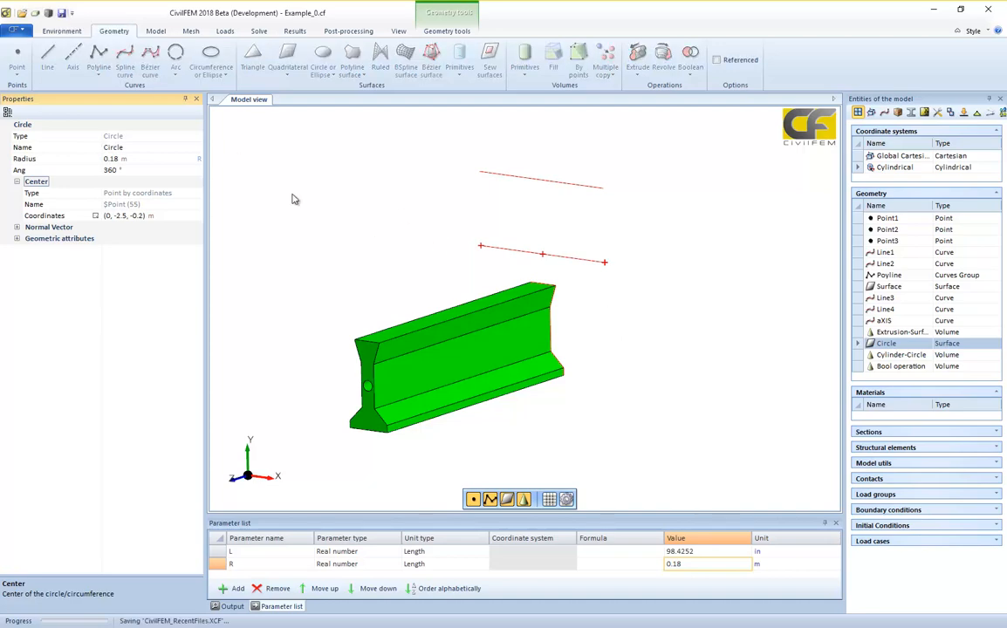
left_click(16, 30)
left_click(26, 52)
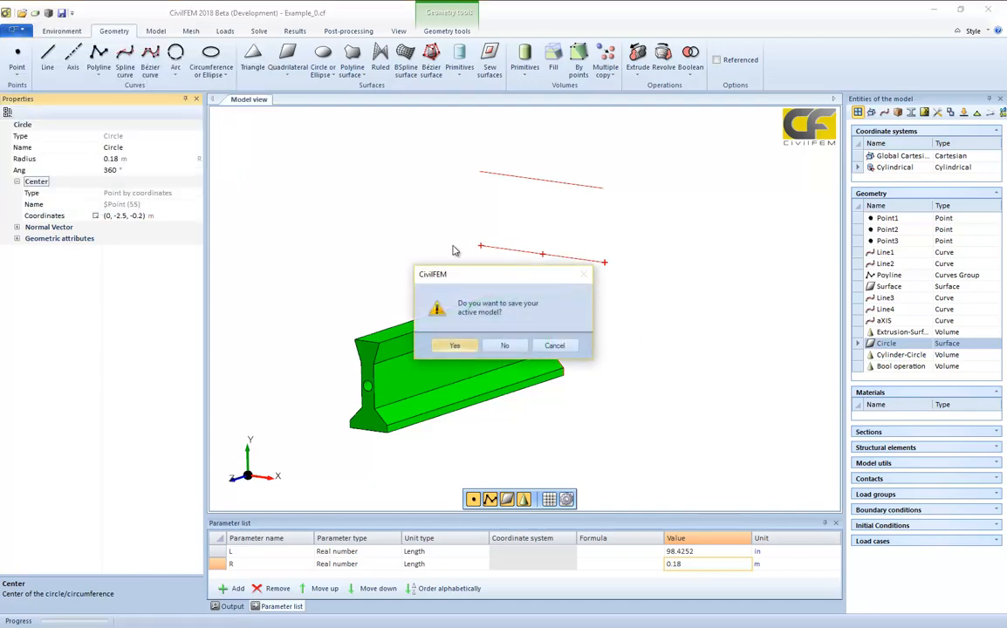
left_click(506, 349)
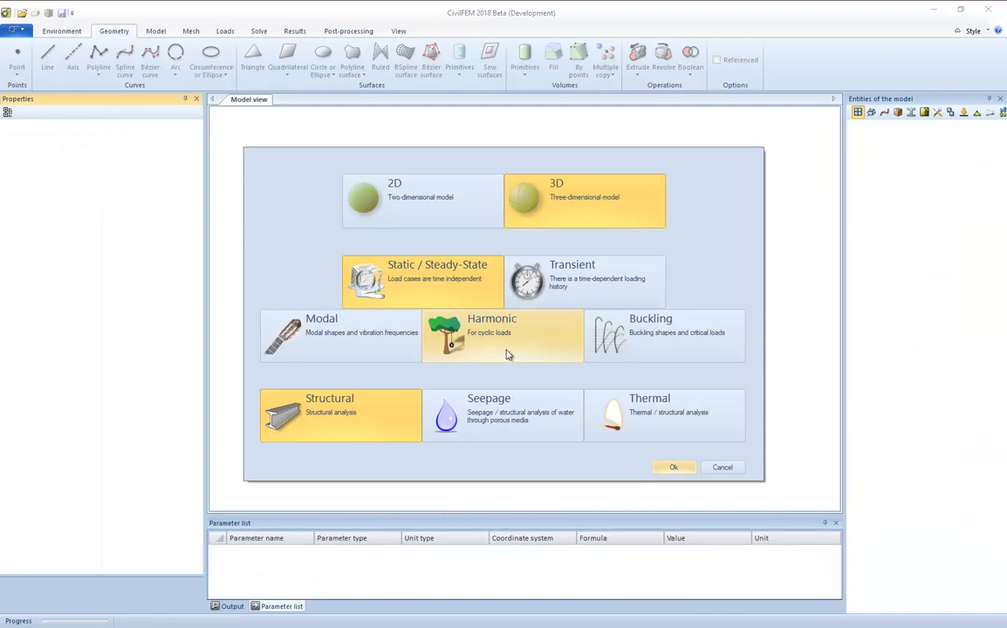
left_click(669, 466)
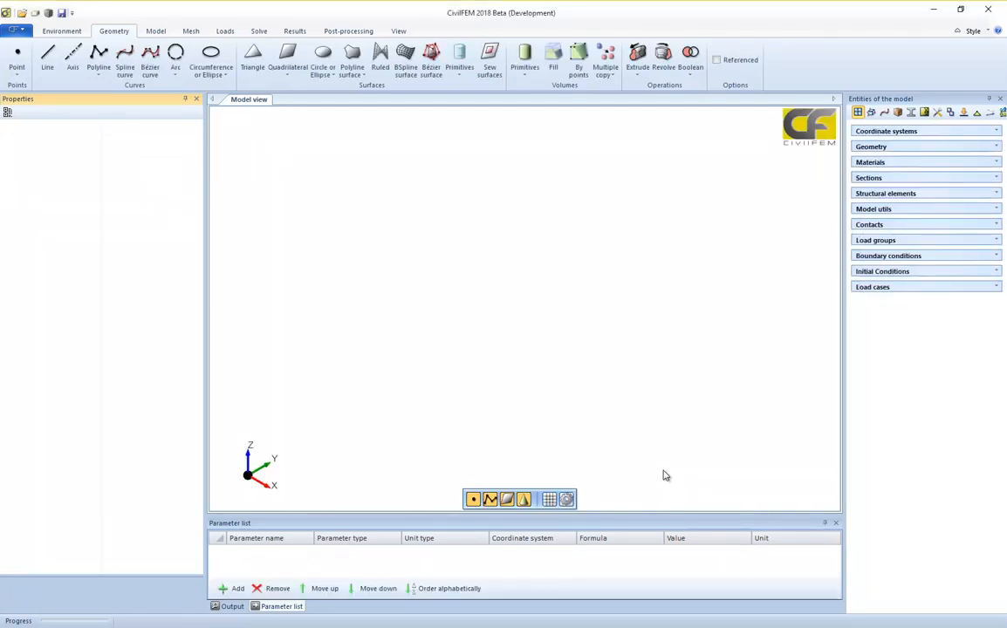
Start a geometry import and choose the IGES file Pantheon.igs from the Test folder as its source.
left_click(17, 30)
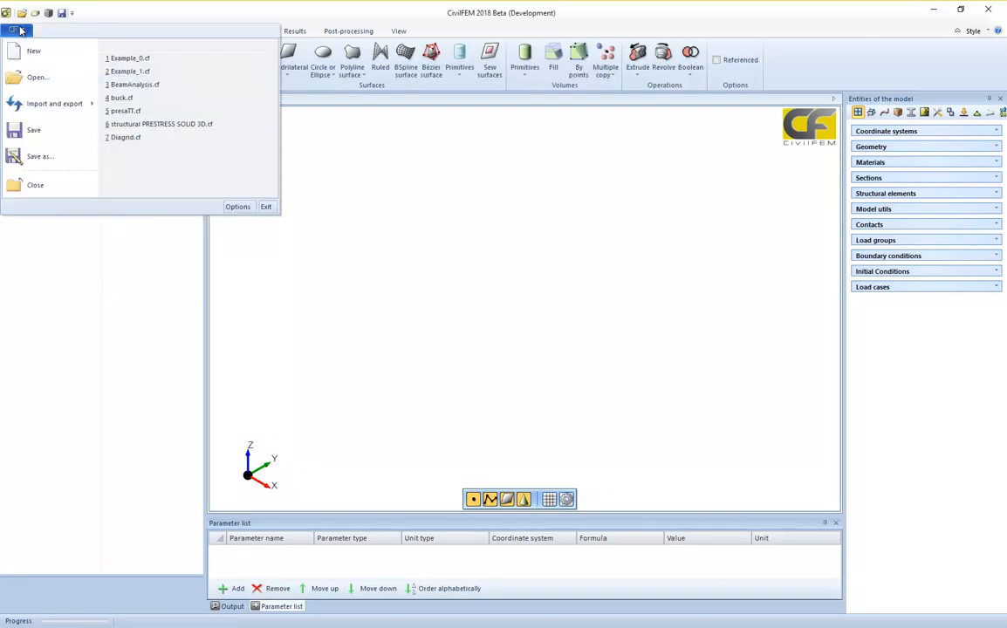
mouse_move(53, 106)
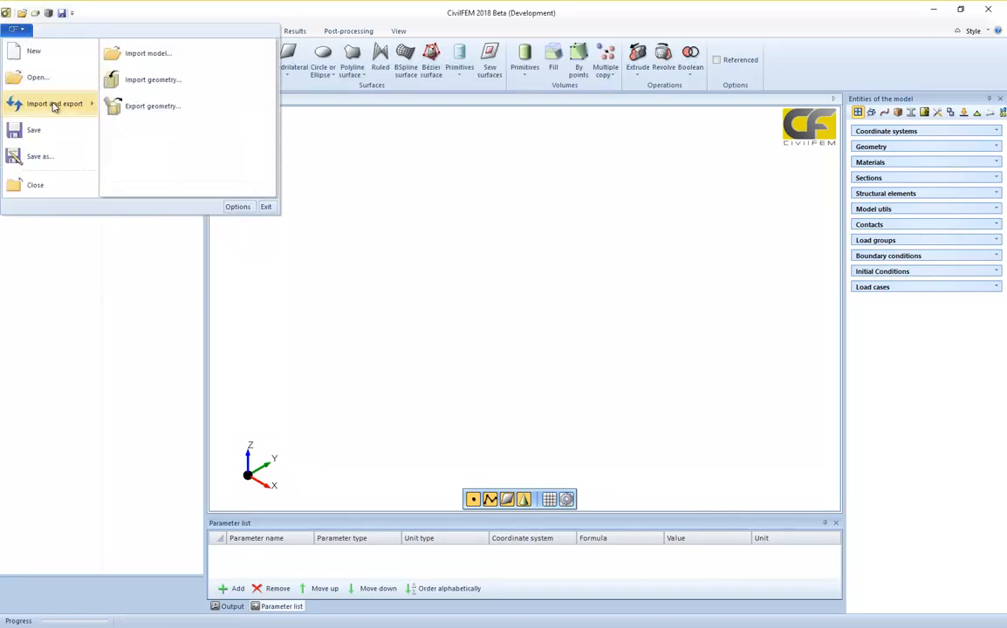
left_click(158, 80)
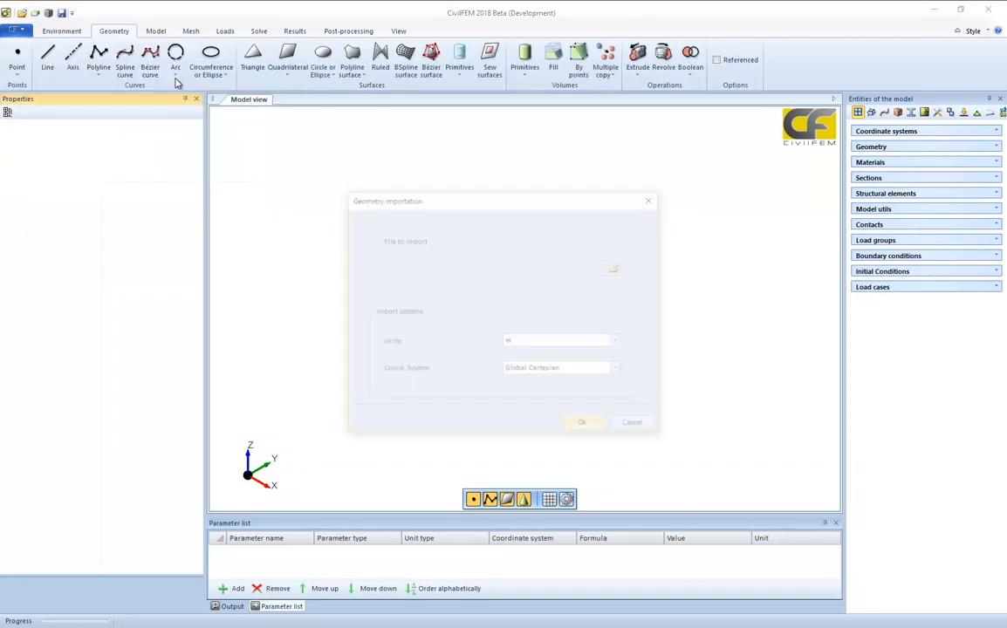
left_click(618, 269)
left_click_drag(632, 218, 550, 143)
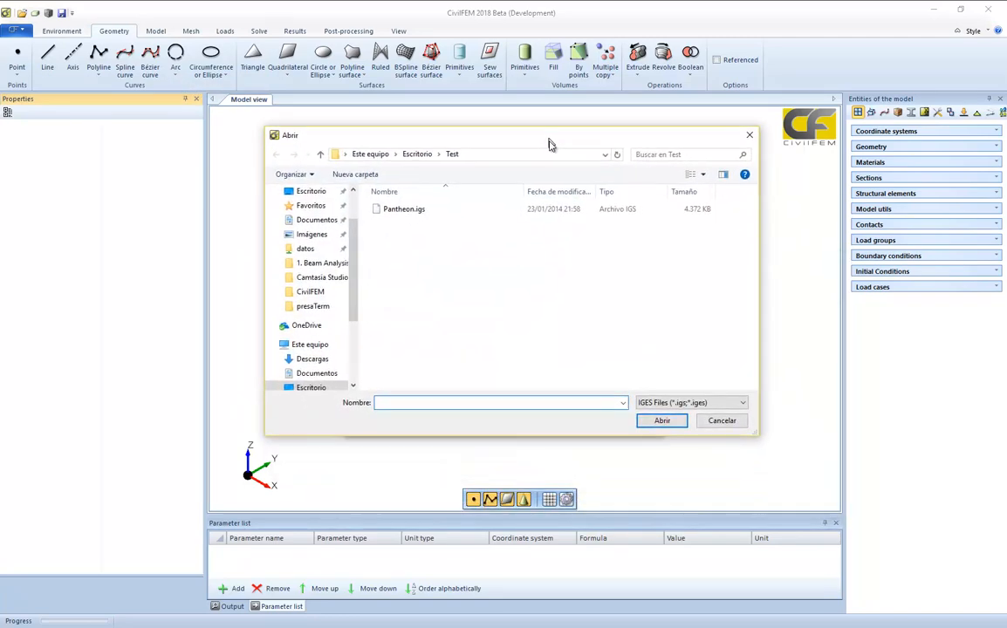
left_click(738, 403)
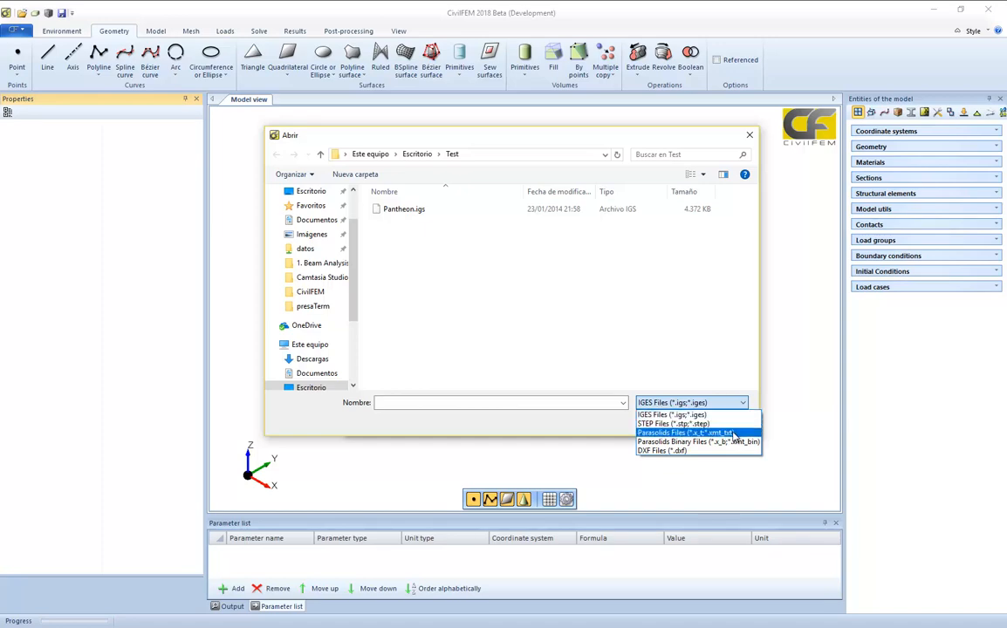
left_click(567, 321)
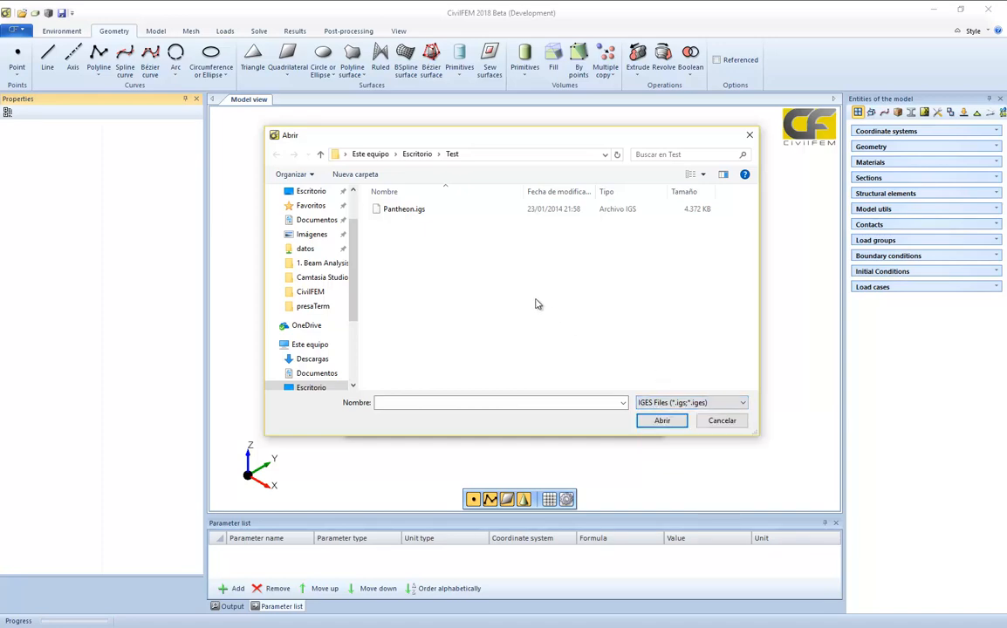
left_click(413, 210)
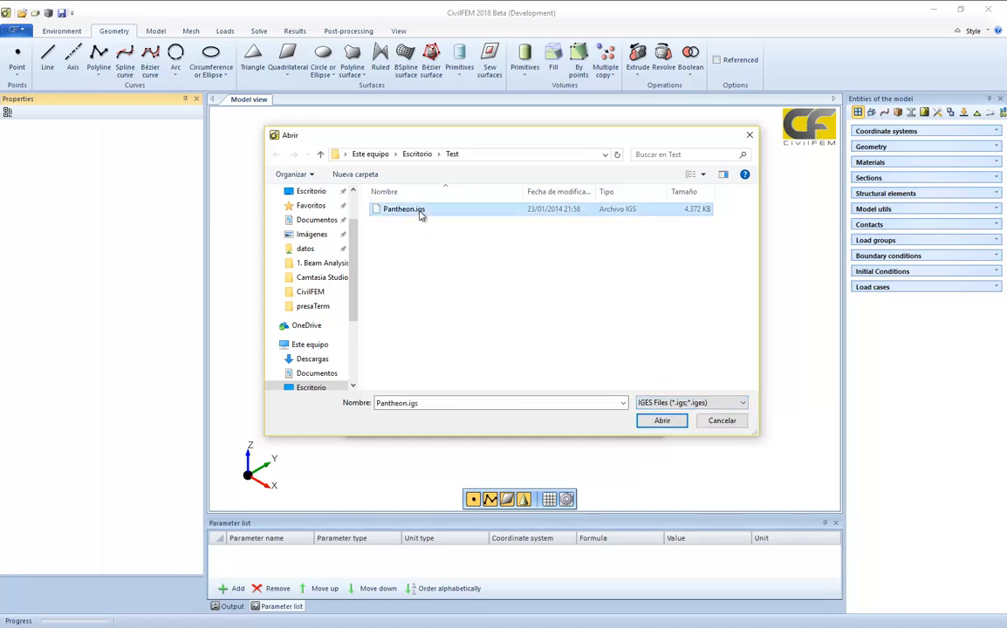
left_click(662, 422)
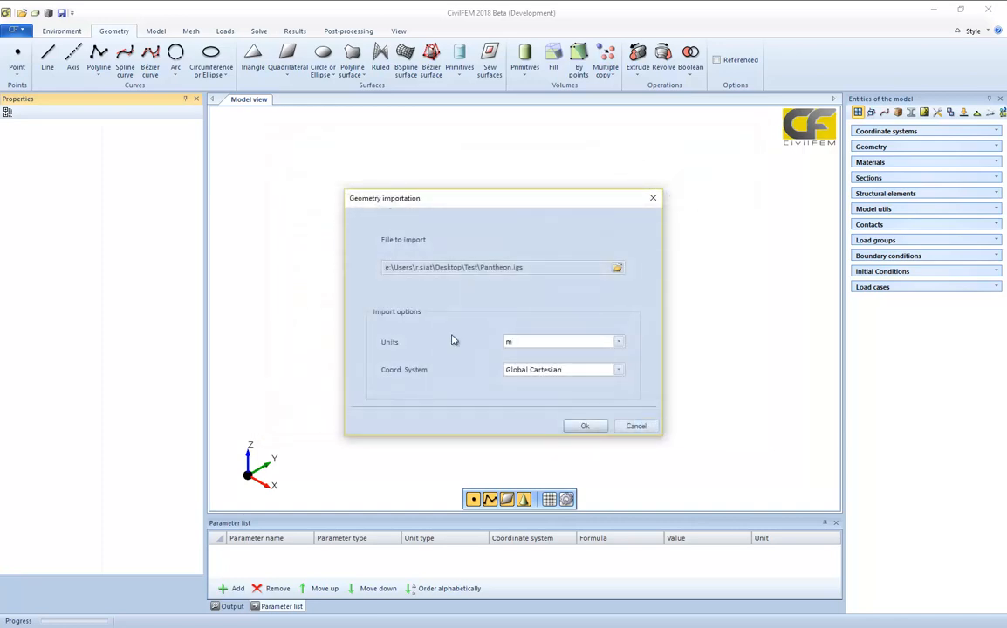
Import the Pantheon geometry with units set to cm in the Global Cartesian coordinate system.
left_click(619, 342)
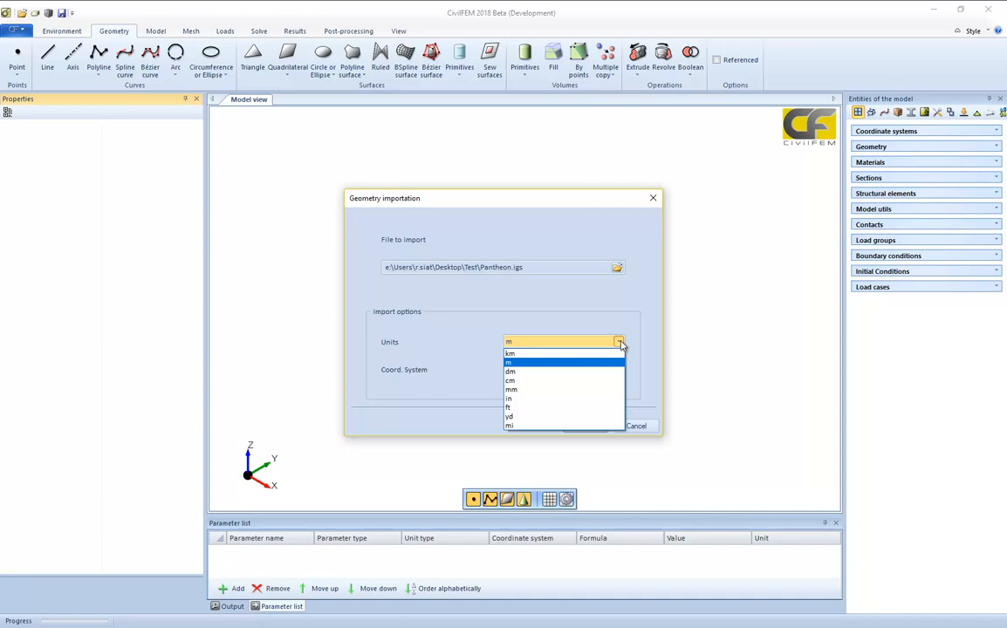
left_click(587, 382)
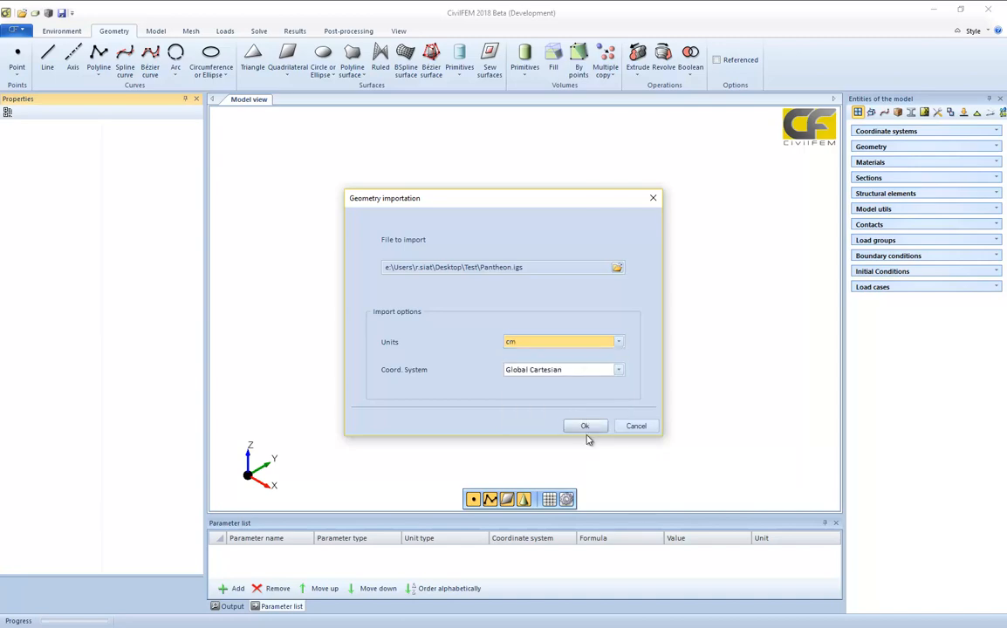
left_click(584, 427)
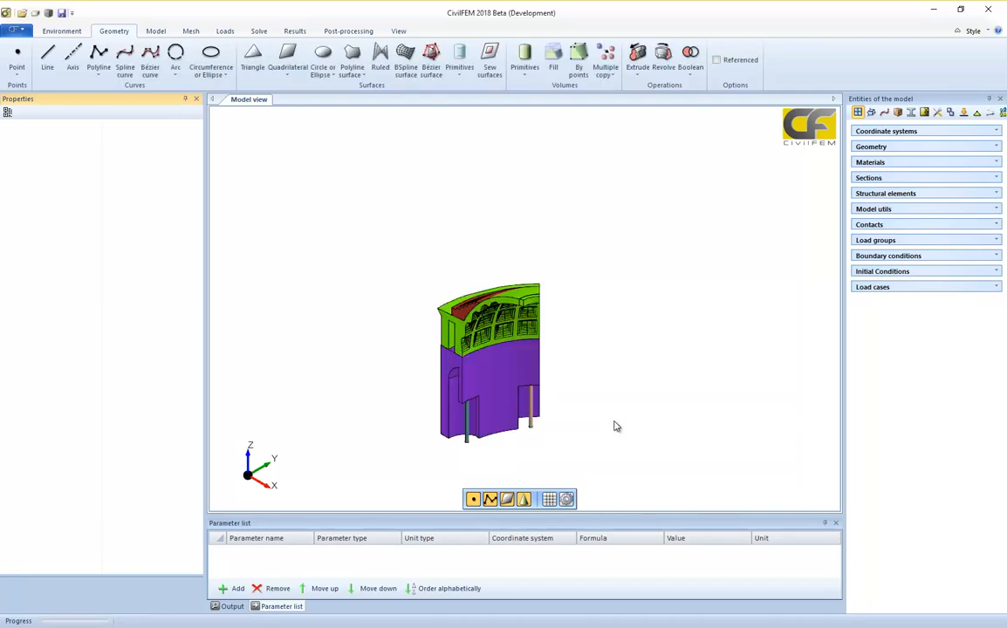
Examine the imported Pantheon model and identify which part each listed volume, from Volume to Volume (4), represents.
scroll(620, 427, "up", 2)
middle_click_drag(623, 427, 678, 376)
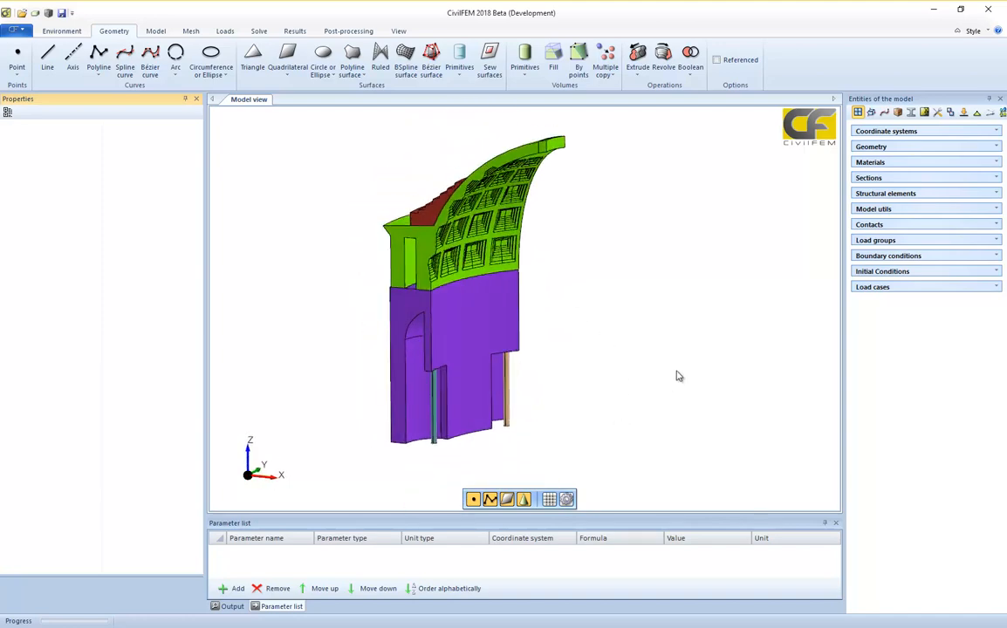
left_click(881, 146)
left_click(891, 172)
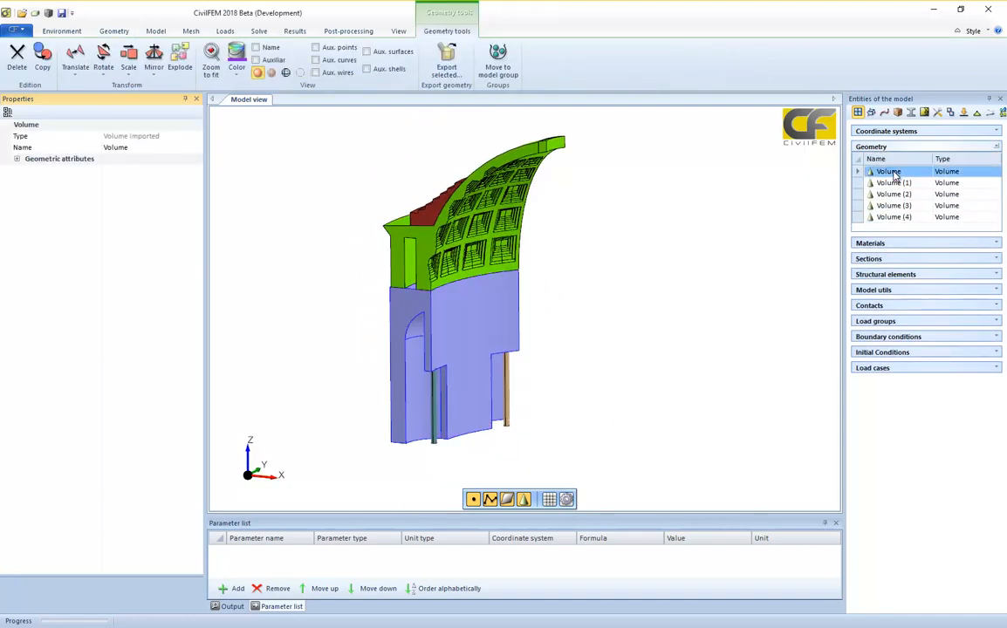
left_click(894, 182)
left_click(894, 194)
left_click(894, 205)
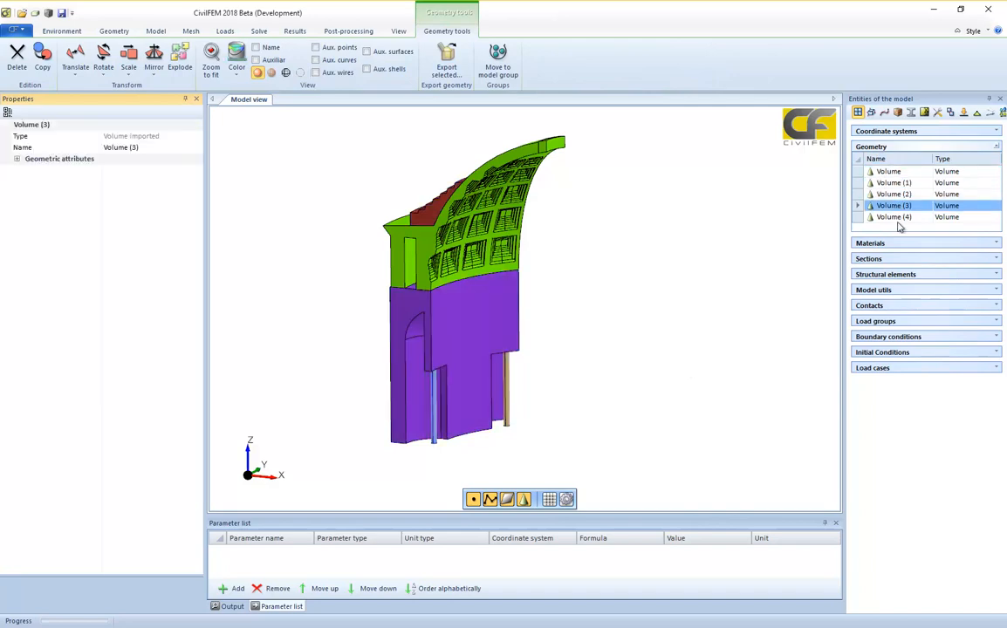
left_click(893, 217)
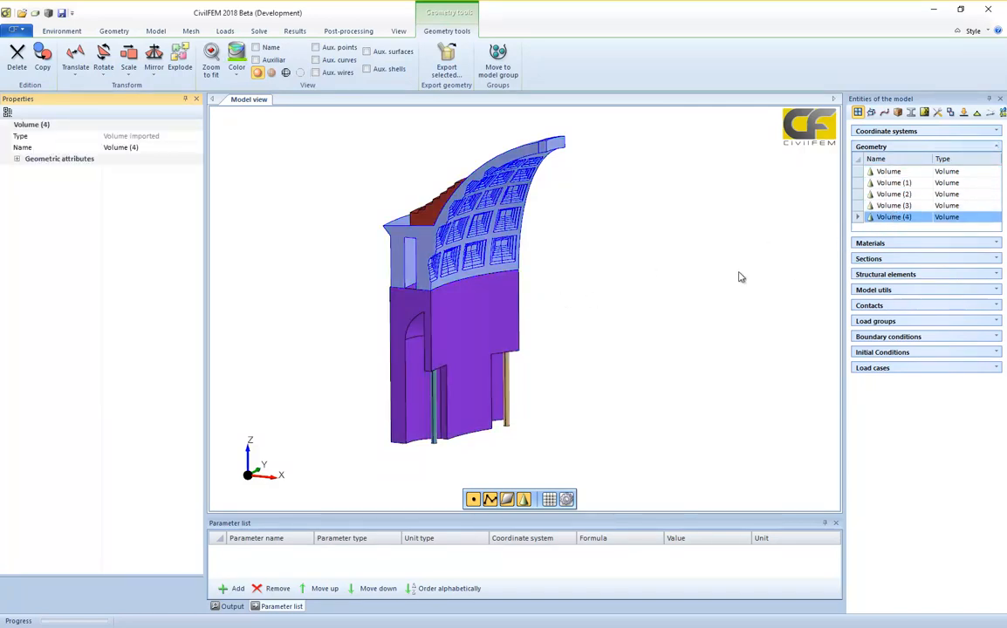
scroll(647, 257, "up", 3)
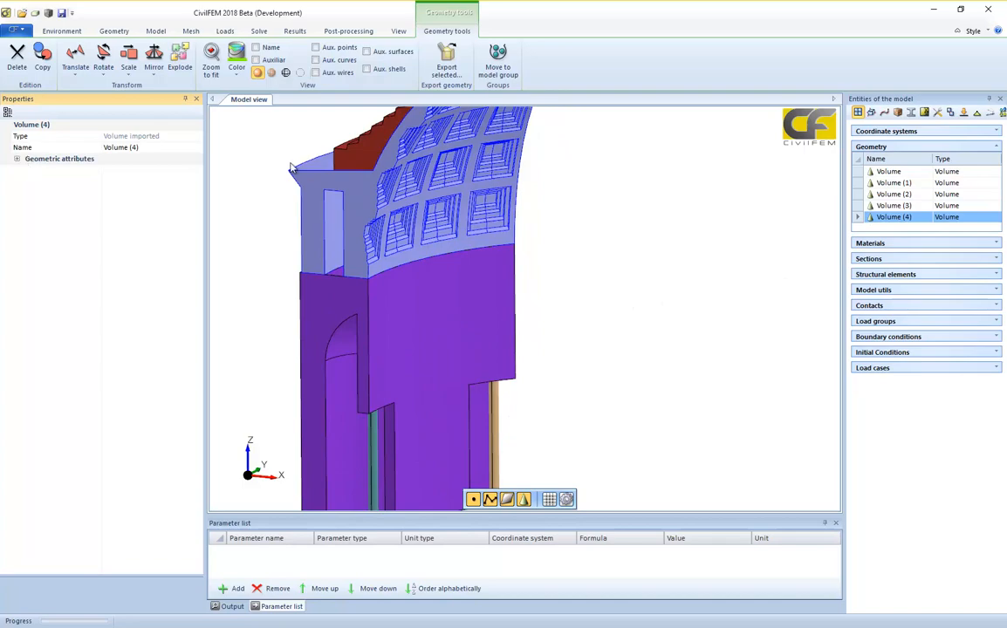
left_click(887, 171)
scroll(668, 292, "down", 2)
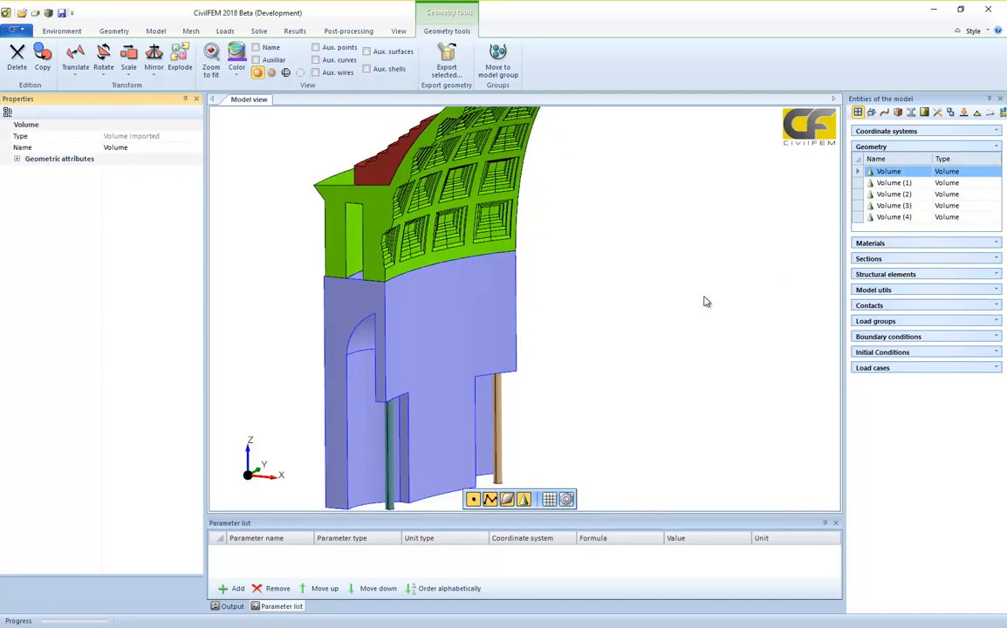
middle_click_drag(665, 294, 607, 341)
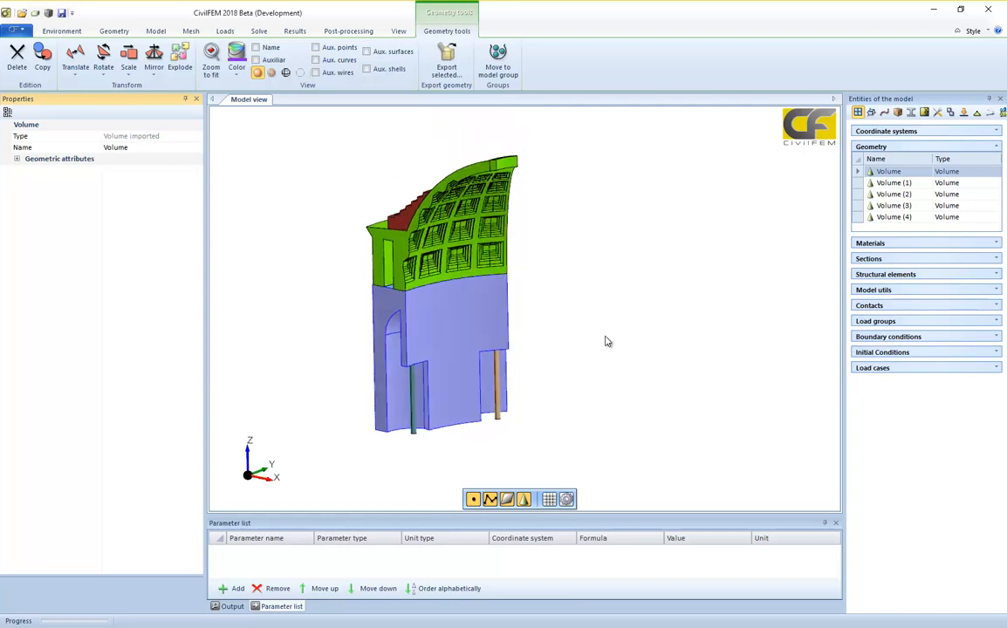